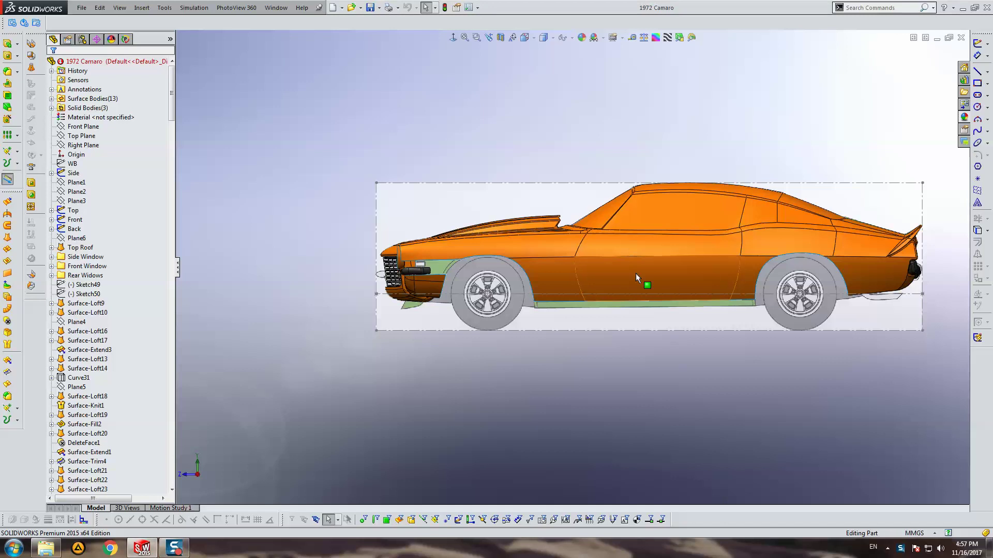
# Pan the view to bring the car's side and rear wheel into view.
pyautogui.scroll(-2, 638, 273)
pyautogui.keyDown('ctrl'); pyautogui.moveTo(626, 269); pyautogui.dragTo(549, 281, button='middle'); pyautogui.keyUp('ctrl')
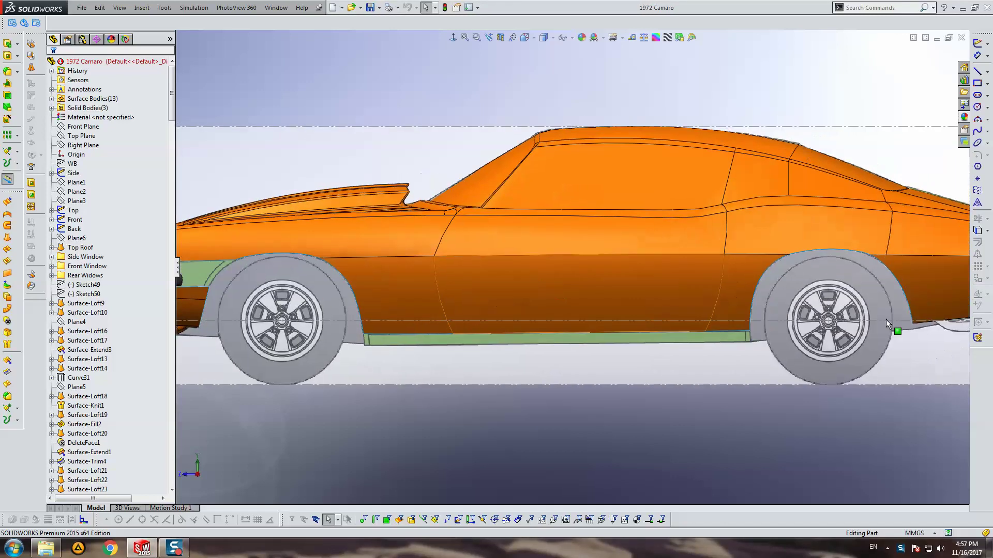
pyautogui.scroll(-2, 771, 304)
pyautogui.scroll(-2, 762, 304)
pyautogui.scroll(2, 729, 289)
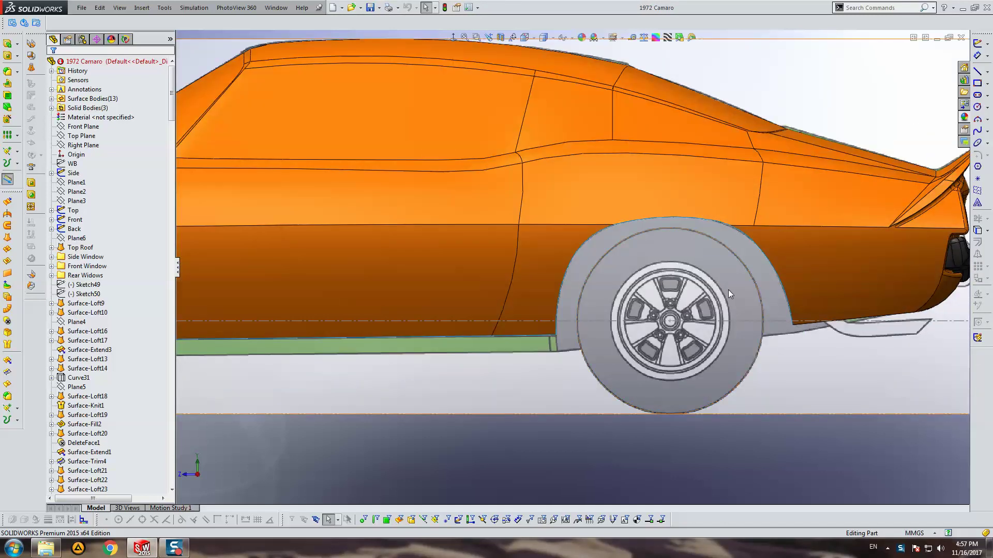
pyautogui.scroll(2, 721, 290)
pyautogui.scroll(1, 638, 286)
pyautogui.scroll(1, 569, 280)
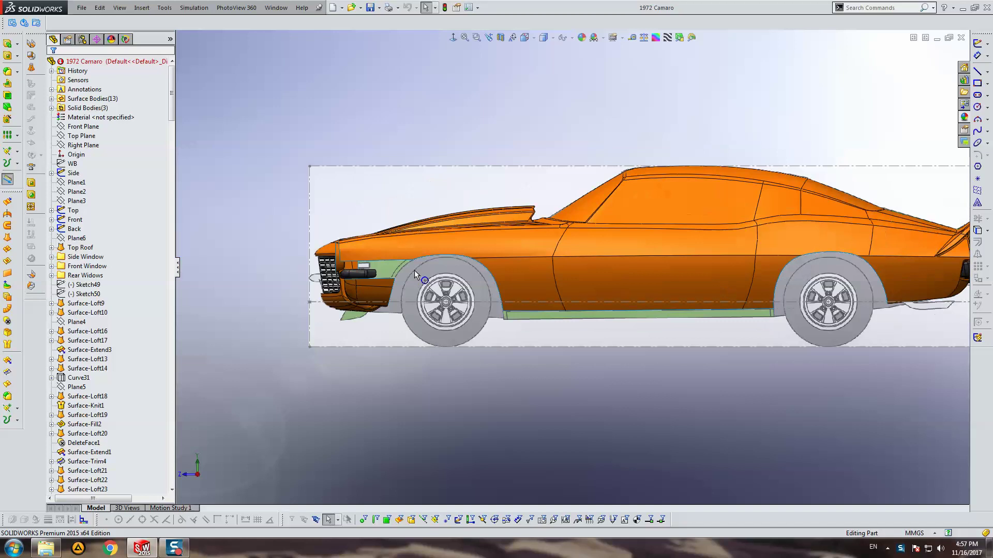
pyautogui.scroll(-2, 401, 266)
pyautogui.scroll(1, 567, 279)
pyautogui.scroll(1, 580, 280)
pyautogui.scroll(1, 558, 282)
pyautogui.keyDown('ctrl'); pyautogui.moveTo(535, 283); pyautogui.dragTo(504, 284, button='middle'); pyautogui.keyUp('ctrl')
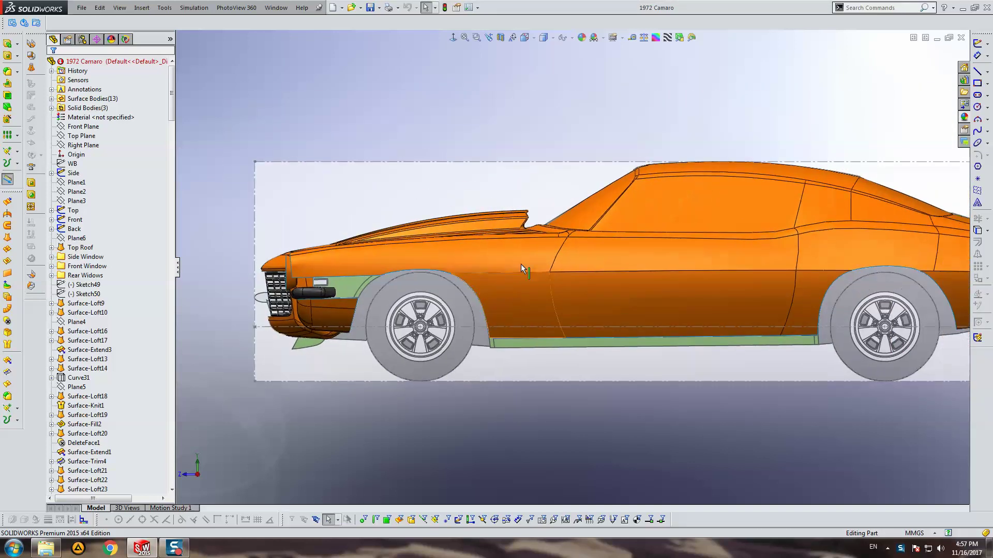
pyautogui.keyDown('ctrl'); pyautogui.moveTo(767, 280); pyautogui.dragTo(617, 296, button='middle'); pyautogui.keyUp('ctrl')
# Roll the model forward from Surface-Knit34 to just below Boss-Extrude8.
pyautogui.scroll(-5, 139, 336)
pyautogui.scroll(-5, 150, 258)
pyautogui.scroll(-5, 168, 386)
pyautogui.moveTo(168, 382); pyautogui.dragTo(168, 484)
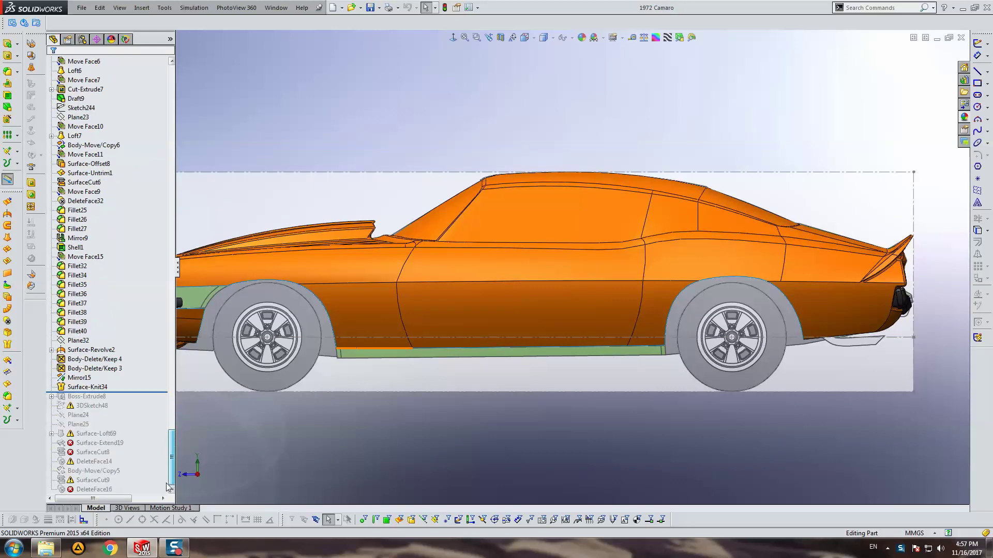
pyautogui.moveTo(111, 393); pyautogui.dragTo(117, 400)
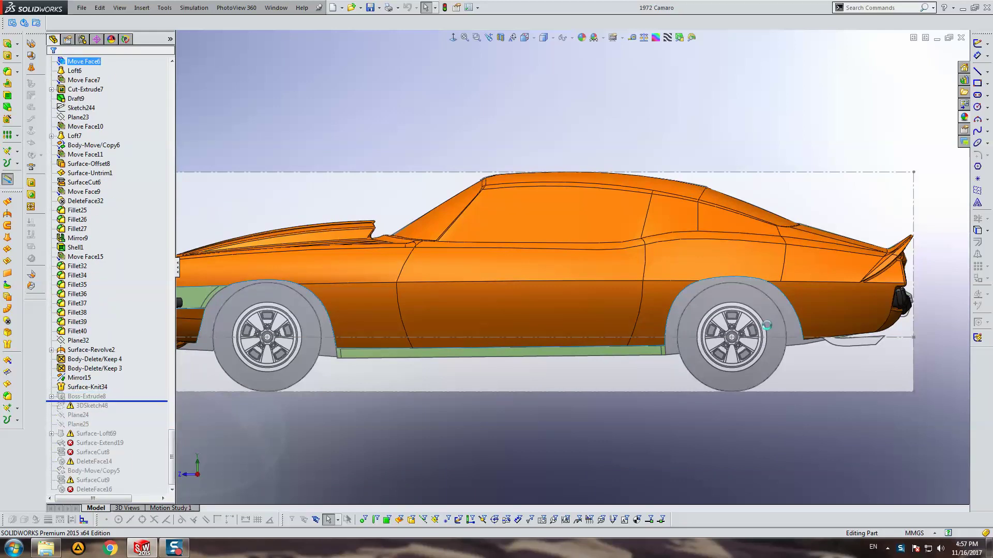
pyautogui.scroll(-3, 762, 325)
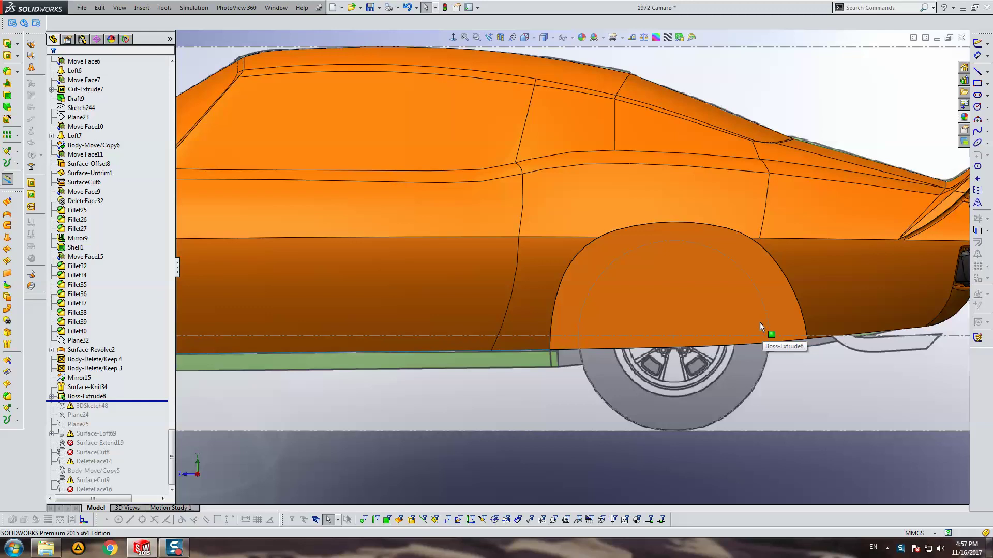
# Roll back above Boss-Extrude8 and hide the roof and mirrored side surface bodies.
pyautogui.moveTo(126, 401); pyautogui.dragTo(124, 392)
pyautogui.press('f')
pyautogui.moveTo(365, 255); pyautogui.dragTo(511, 390, button='middle')
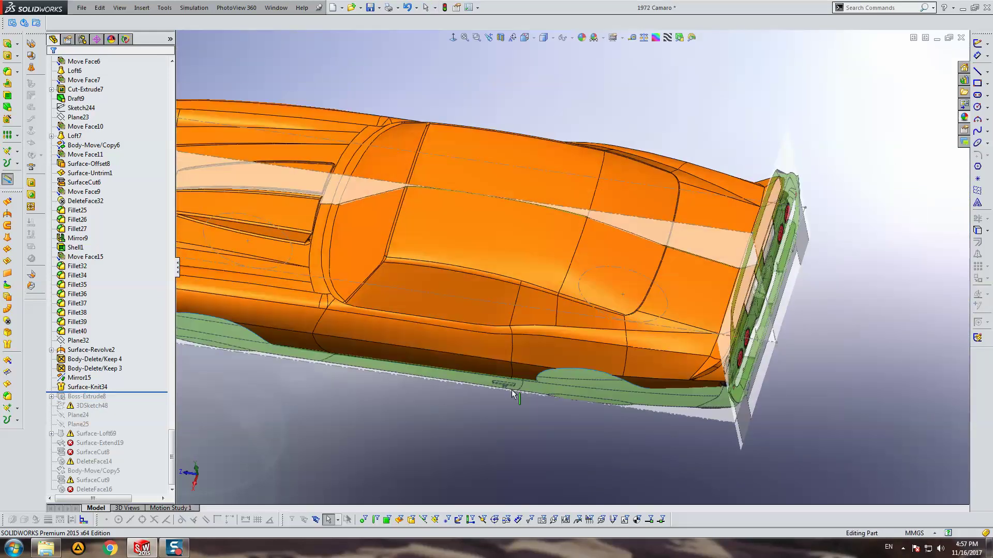
pyautogui.click(465, 138)
pyautogui.moveTo(465, 120)
pyautogui.mouseDown(button='middle')
pyautogui.moveTo(614, 220)
pyautogui.moveTo(506, 143)
pyautogui.moveTo(398, 131)
pyautogui.mouseUp(button='middle')
pyautogui.scroll(-2, 113, 435)
pyautogui.click(78, 480)
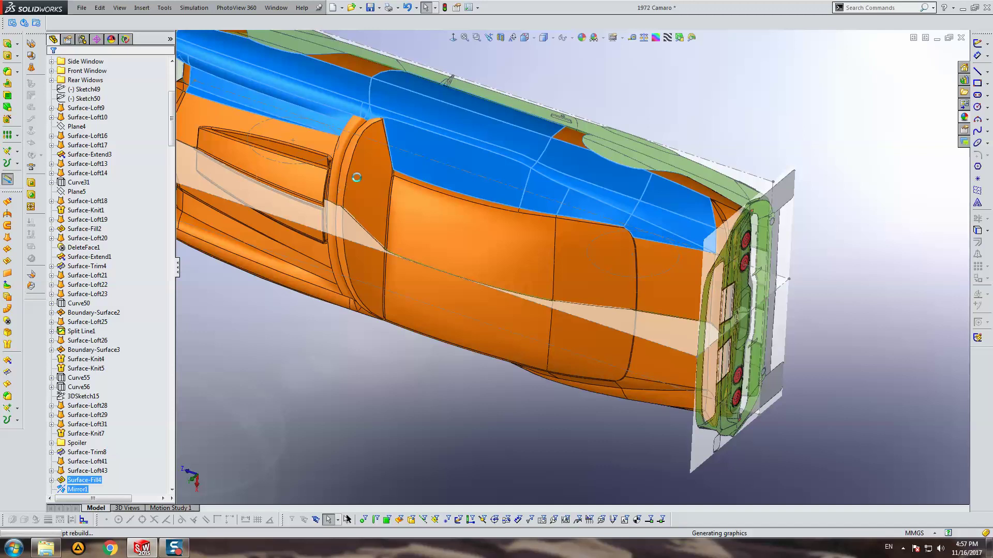
pyautogui.click(83, 469)
# Switch to Right view and roll forward to just after Surface-Knit34.
pyautogui.moveTo(354, 175)
pyautogui.mouseDown(button='middle')
pyautogui.moveTo(431, 271)
pyautogui.moveTo(525, 301)
pyautogui.moveTo(533, 267)
pyautogui.mouseUp(button='middle')
pyautogui.scroll(-5, 526, 301)
pyautogui.click(452, 39)
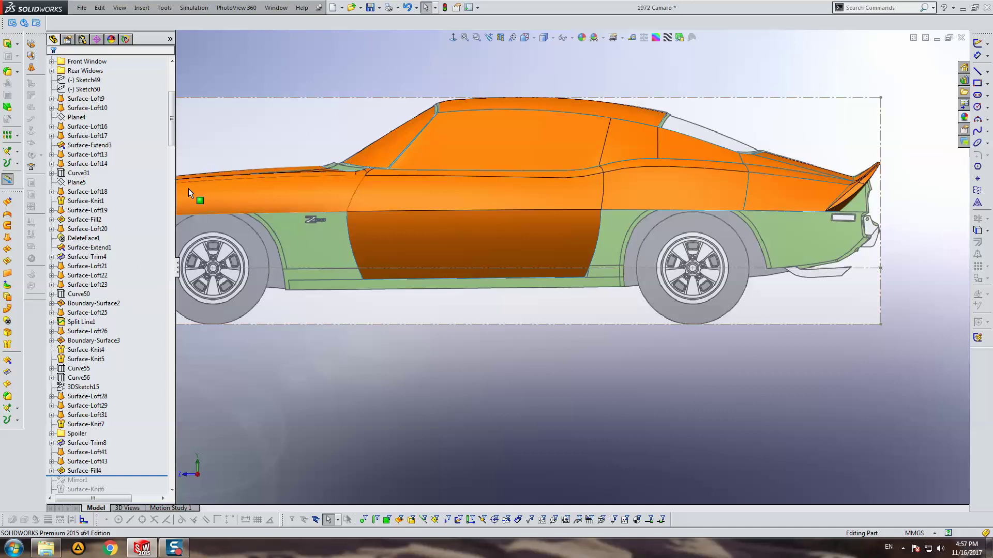
pyautogui.moveTo(118, 475); pyautogui.dragTo(119, 484)
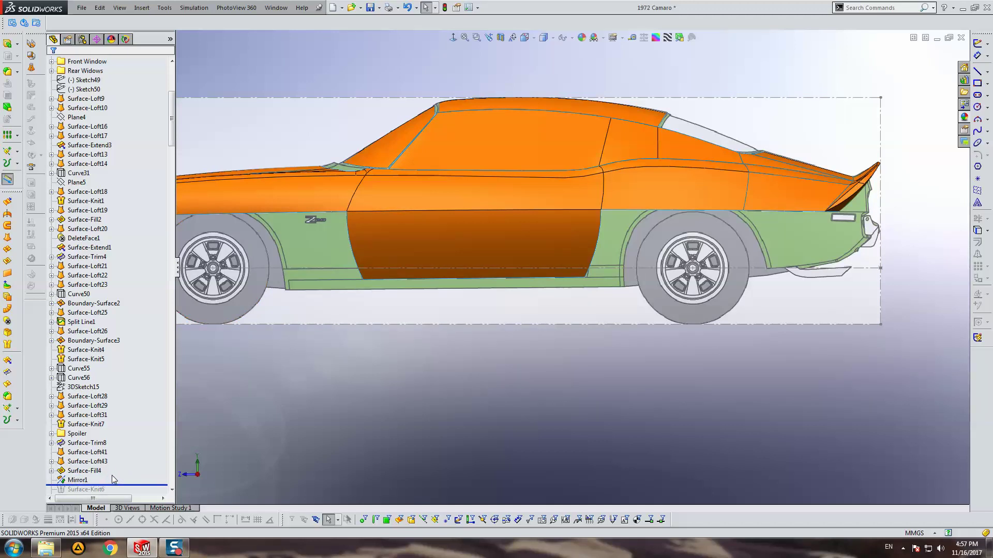
pyautogui.scroll(-3, 135, 475)
pyautogui.moveTo(115, 402)
pyautogui.mouseDown()
pyautogui.moveTo(110, 498)
pyautogui.moveTo(132, 470)
pyautogui.moveTo(100, 489)
pyautogui.moveTo(113, 394)
pyautogui.mouseUp()
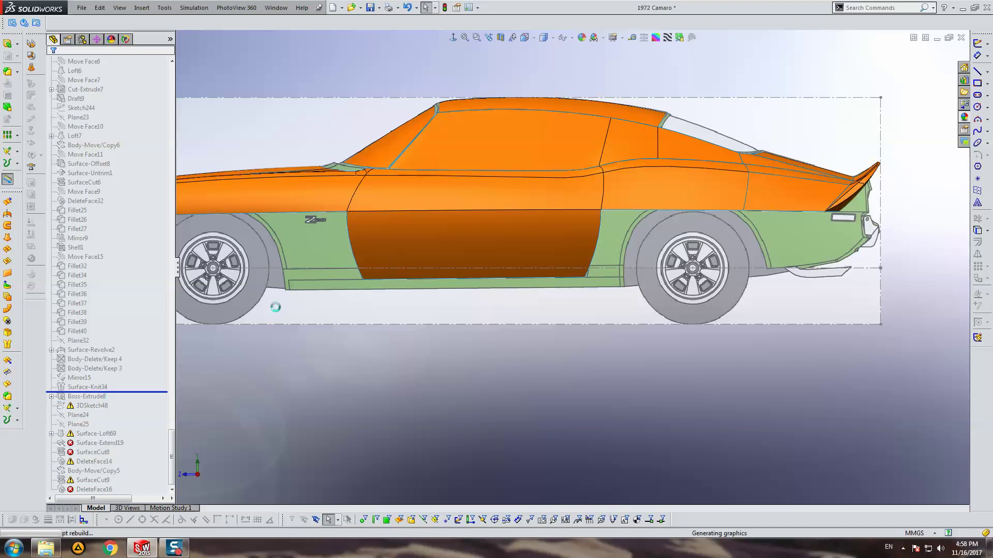
# Roll forward to include Boss-Extrude8, then 3DSketch48, viewing under the rear wheel arch.
pyautogui.scroll(-5, 346, 331)
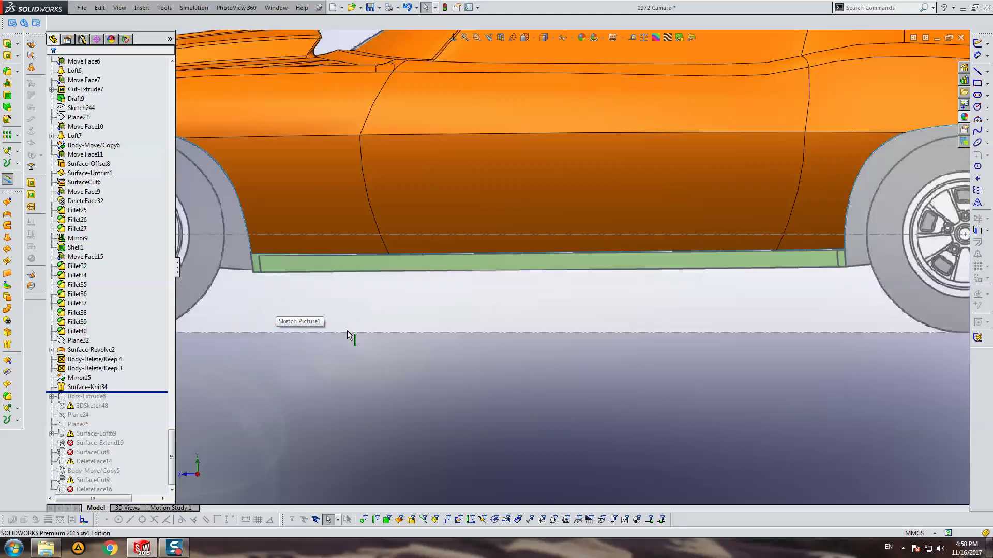
pyautogui.scroll(3, 347, 331)
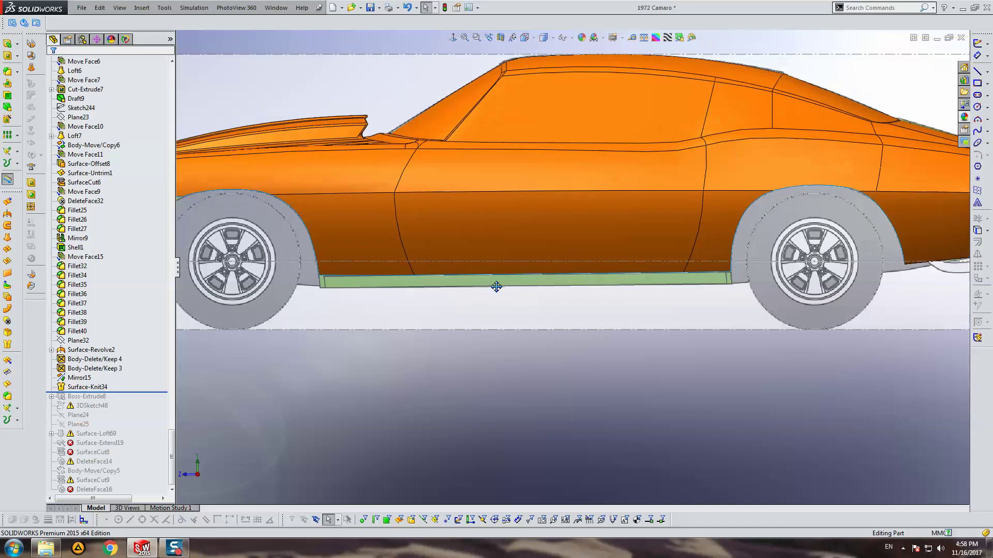
pyautogui.keyDown('ctrl'); pyautogui.moveTo(532, 266); pyautogui.dragTo(304, 336, button='middle'); pyautogui.keyUp('ctrl')
pyautogui.scroll(-2, 598, 292)
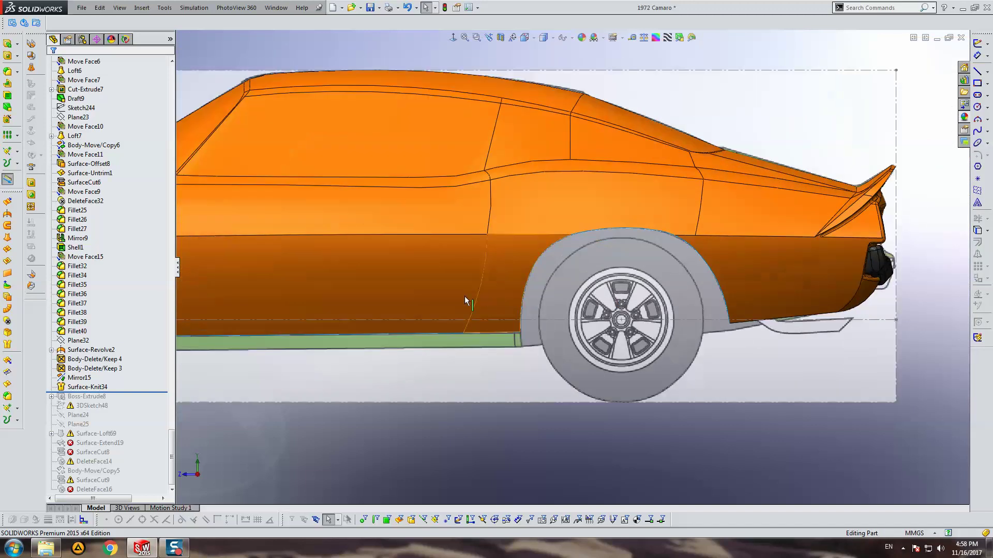
pyautogui.moveTo(113, 394); pyautogui.dragTo(120, 398)
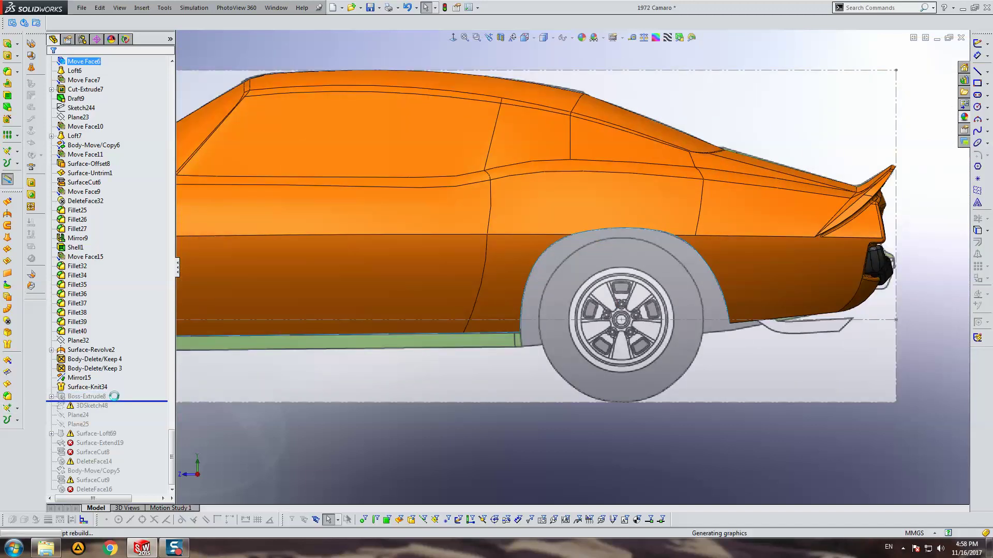
pyautogui.moveTo(619, 274)
pyautogui.mouseDown(button='middle')
pyautogui.moveTo(662, 404)
pyautogui.moveTo(555, 264)
pyautogui.moveTo(591, 259)
pyautogui.mouseUp(button='middle')
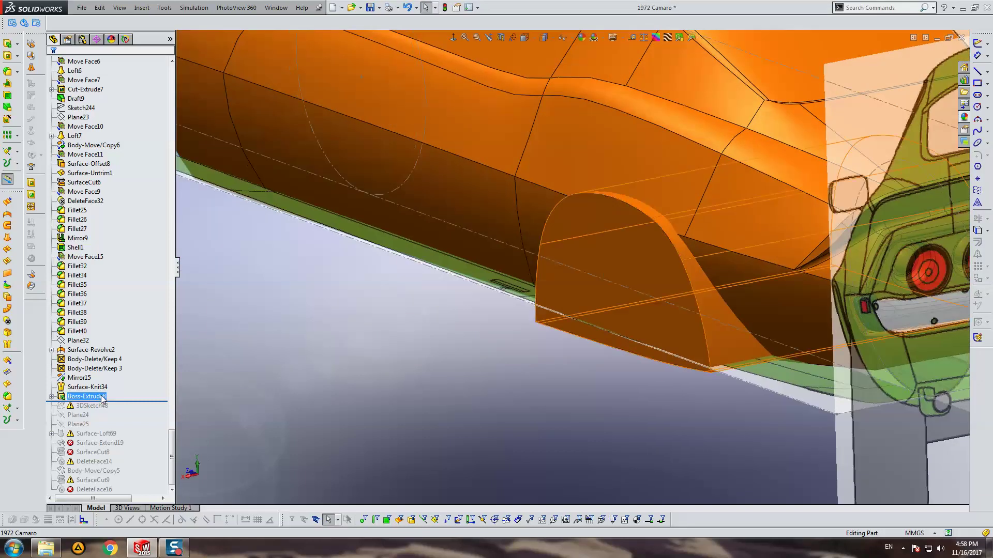
pyautogui.moveTo(115, 401); pyautogui.dragTo(117, 408)
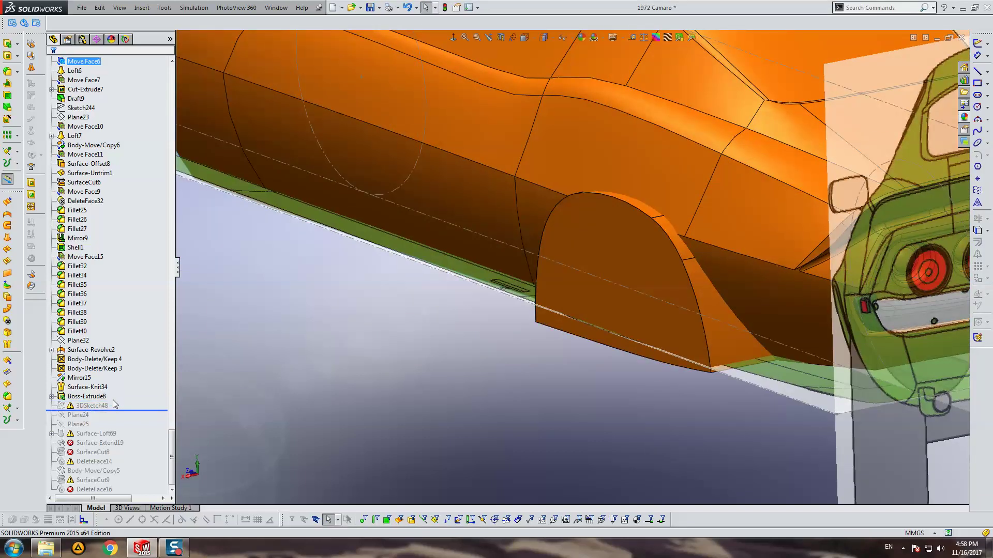
# Edit 3DSketch48 and hide the transparent bodies around the rear wheel arch.
pyautogui.click(115, 404)
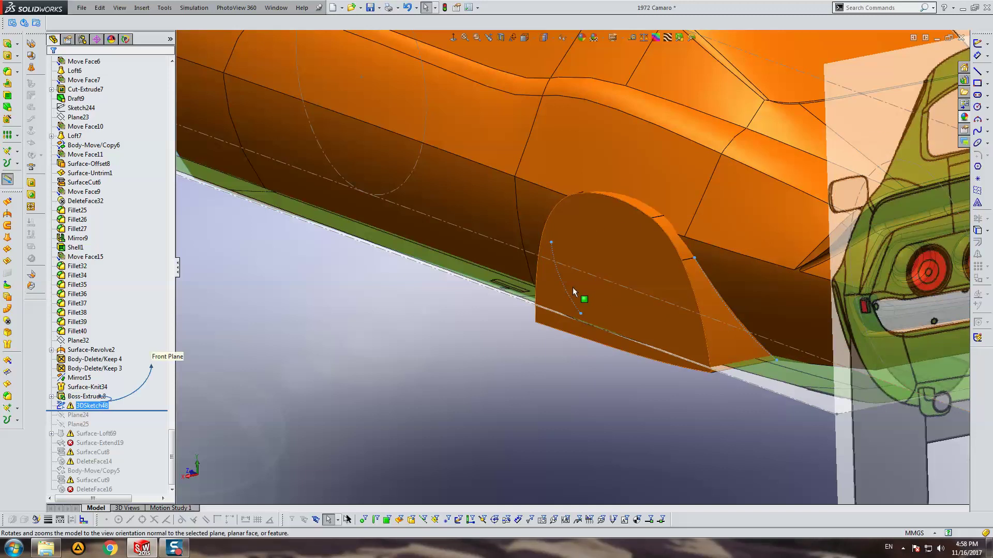
pyautogui.rightClick(88, 407)
pyautogui.click(95, 333)
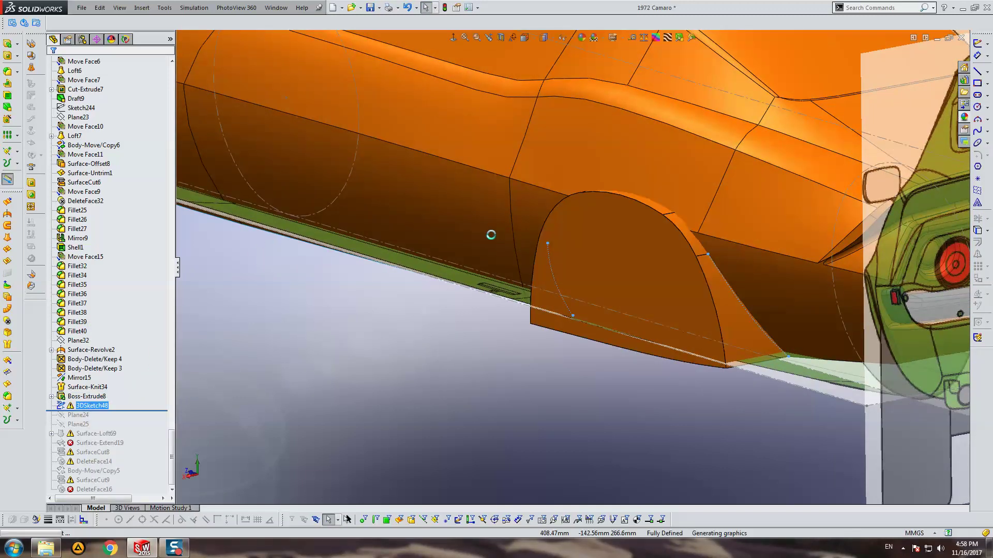
pyautogui.click(721, 269)
pyautogui.hotkey('ctrl', '8')
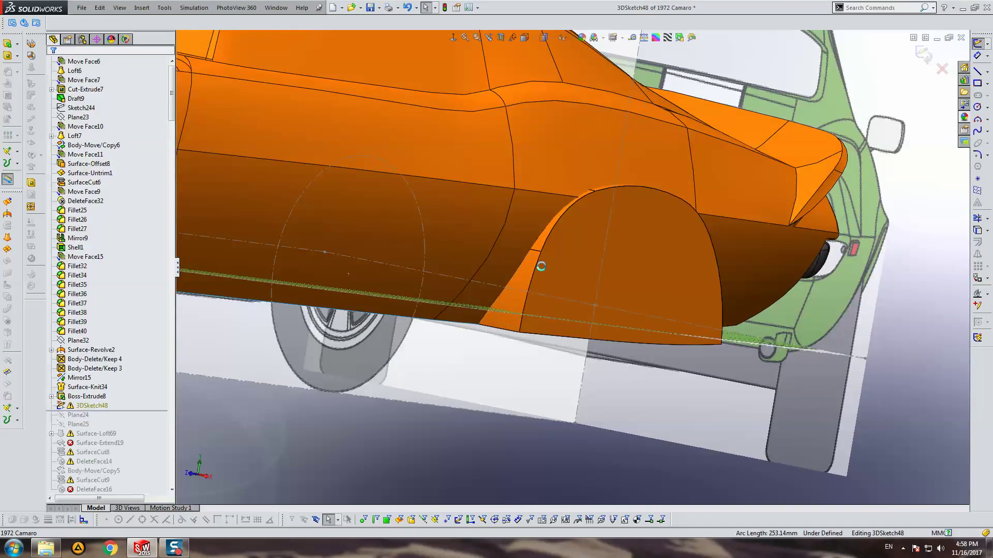
pyautogui.moveTo(523, 264); pyautogui.dragTo(616, 270, button='middle')
pyautogui.hotkey('ctrl', '8')
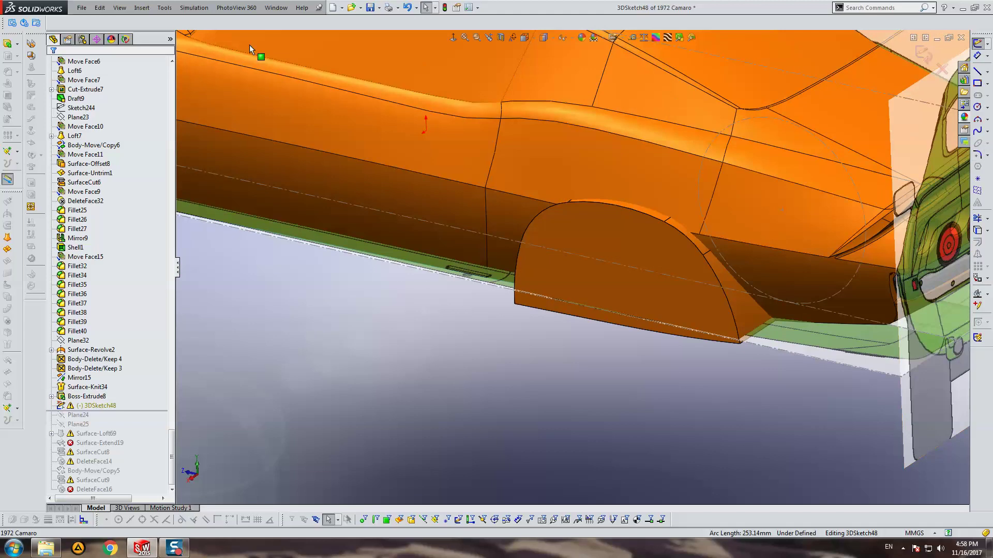
pyautogui.click(120, 8)
pyautogui.click(155, 166)
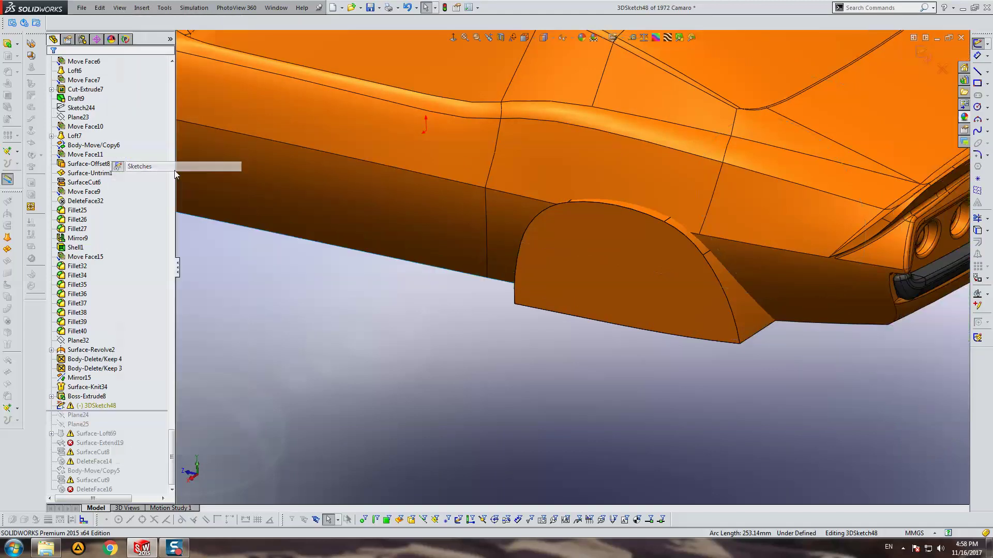
# Create an intersection curve on the wheel-arch face.
pyautogui.click(988, 231)
pyautogui.click(926, 241)
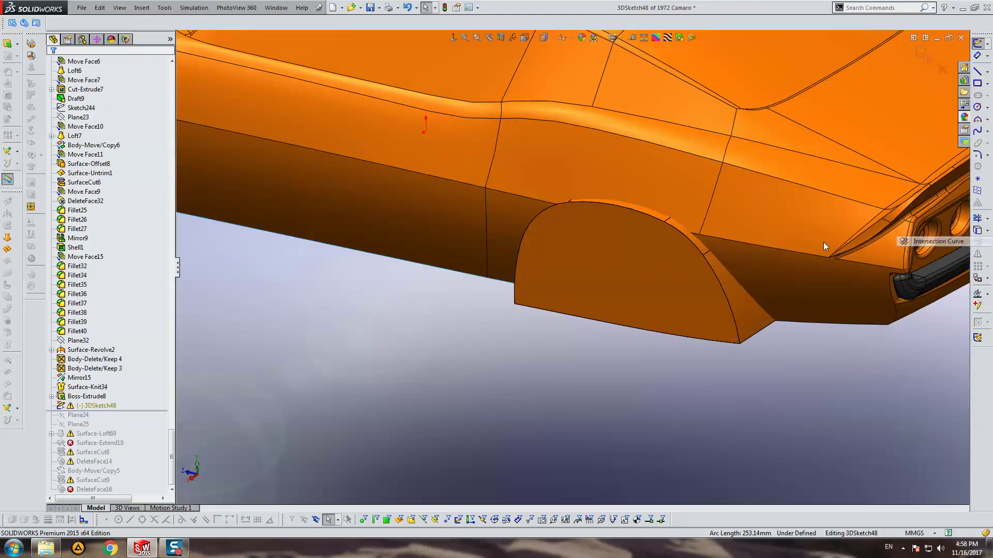
pyautogui.click(738, 268)
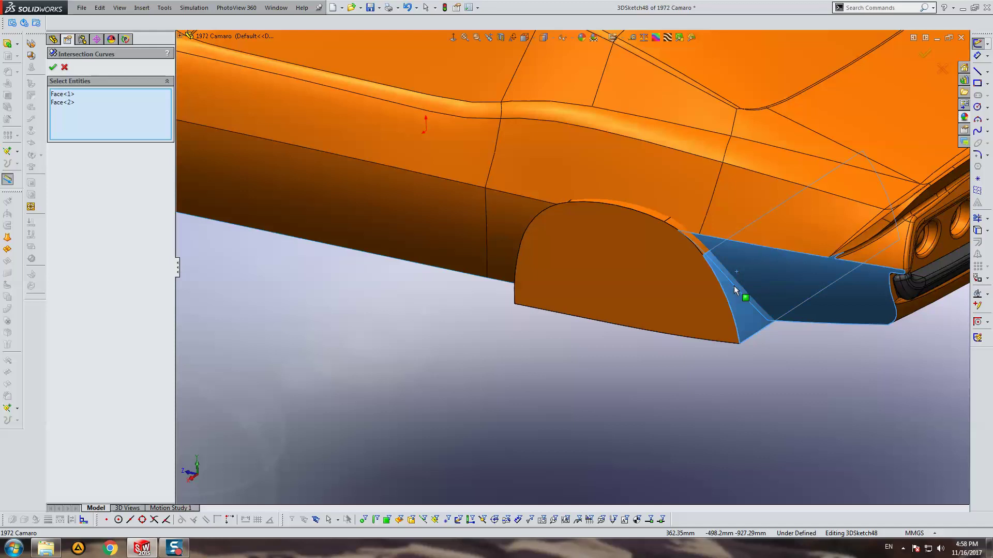
pyautogui.press('Return')
pyautogui.press('Escape')
pyautogui.moveTo(657, 291); pyautogui.dragTo(859, 191, button='middle')
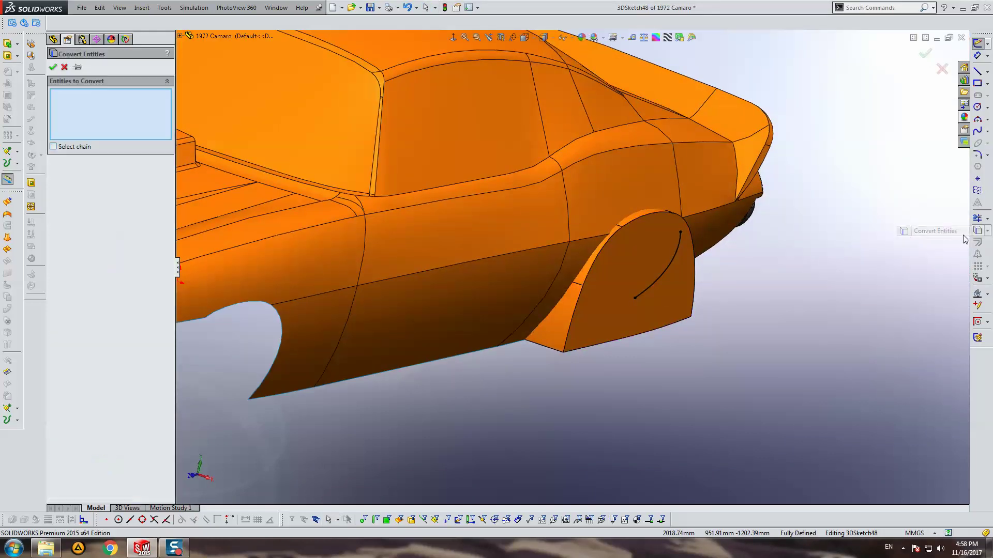
# Add a second intersection curve at the arch faces, then select Spline34 and Spline36.
pyautogui.click(988, 232)
pyautogui.click(937, 241)
pyautogui.click(586, 301)
pyautogui.rightClick(667, 125)
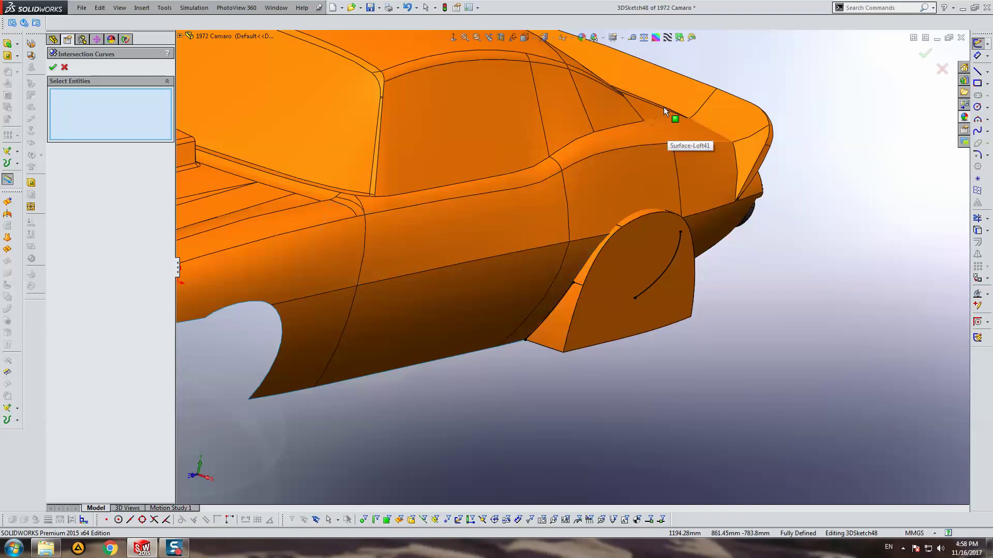
pyautogui.moveTo(502, 380); pyautogui.dragTo(786, 181)
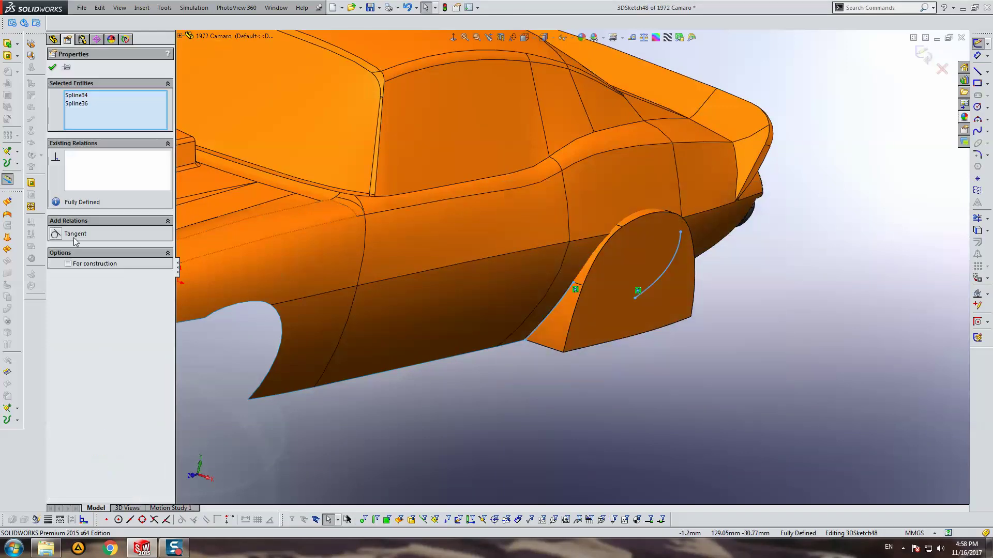
pyautogui.press('Escape')
pyautogui.moveTo(627, 200)
pyautogui.mouseDown(button='middle')
pyautogui.moveTo(648, 222)
pyautogui.moveTo(525, 215)
pyautogui.mouseUp(button='middle')
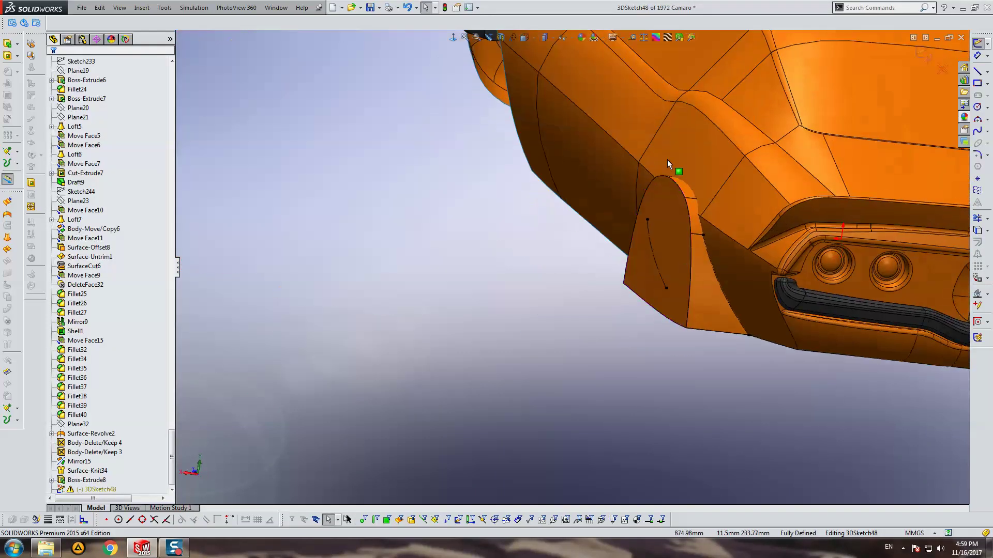
# Exit 3DSketch48 and hide the Side, Top, Front and Back blueprint sketches.
pyautogui.click(919, 54)
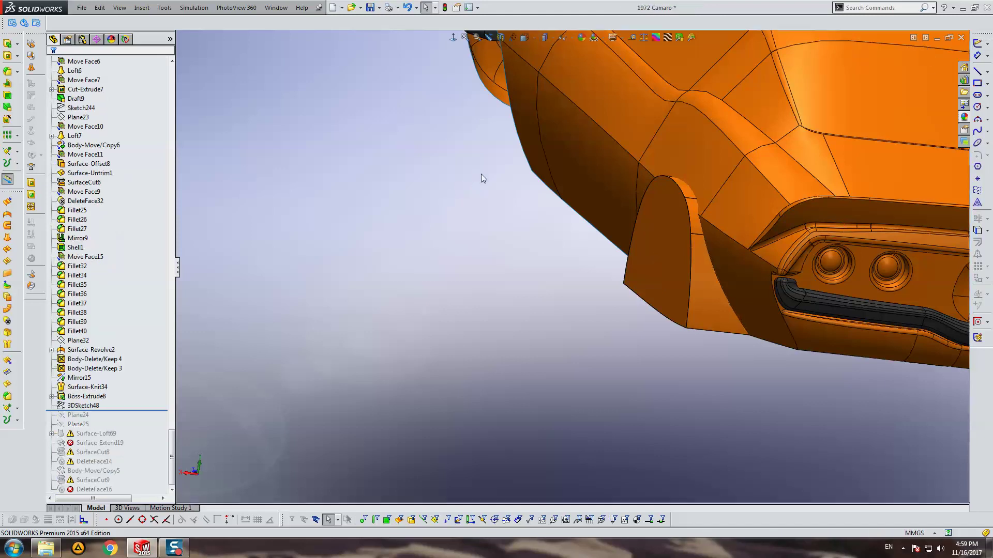
pyautogui.scroll(3, 588, 310)
pyautogui.moveTo(706, 296); pyautogui.dragTo(235, 343, button='middle')
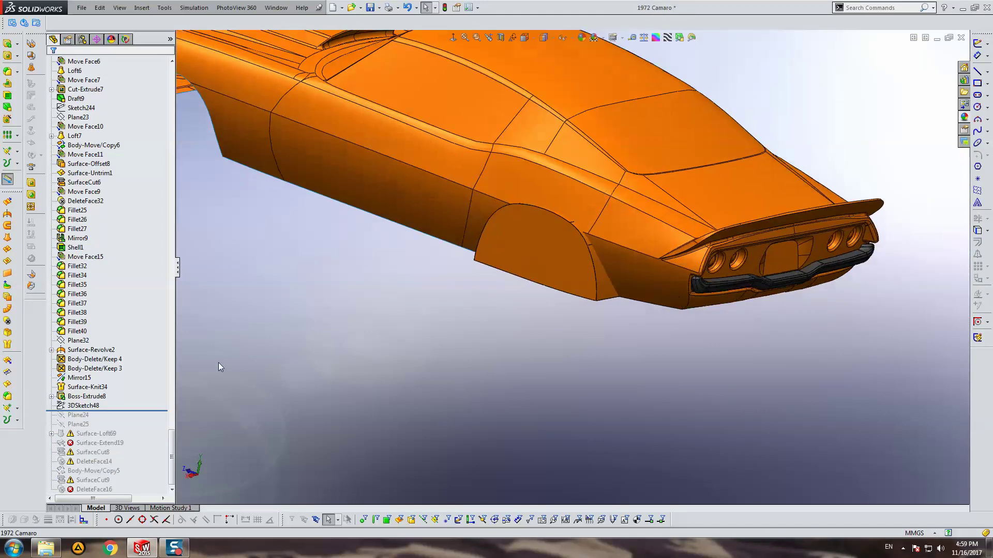
pyautogui.click(118, 7)
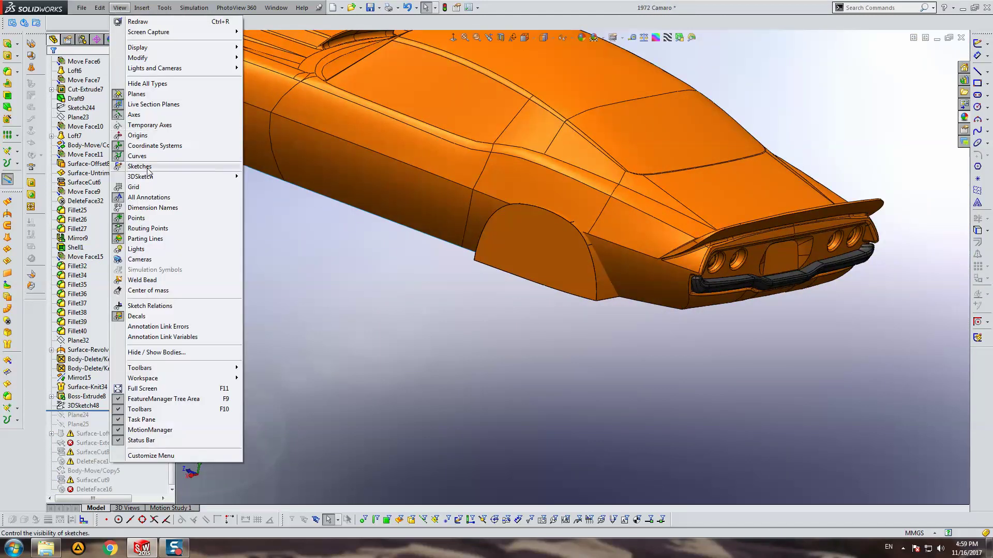
pyautogui.click(155, 167)
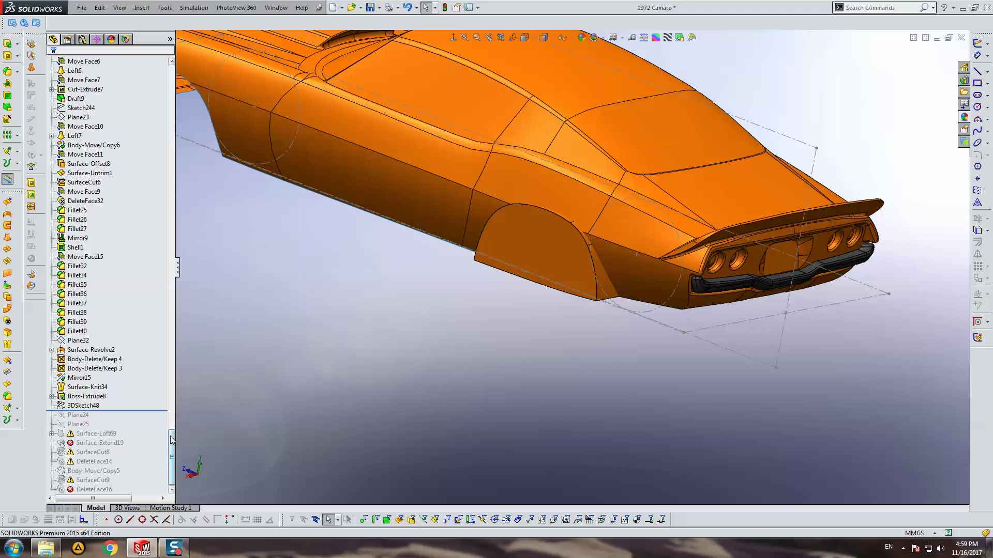
pyautogui.moveTo(171, 440); pyautogui.dragTo(179, 79)
pyautogui.click(73, 145)
pyautogui.keyDown('ctrl'); pyautogui.click(73, 182); pyautogui.keyUp('ctrl')
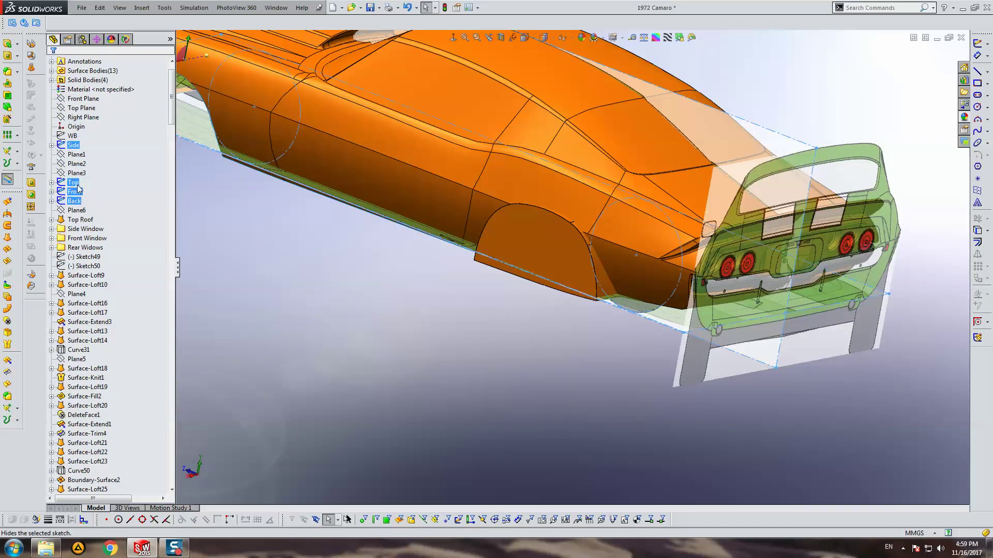
pyautogui.click(83, 181)
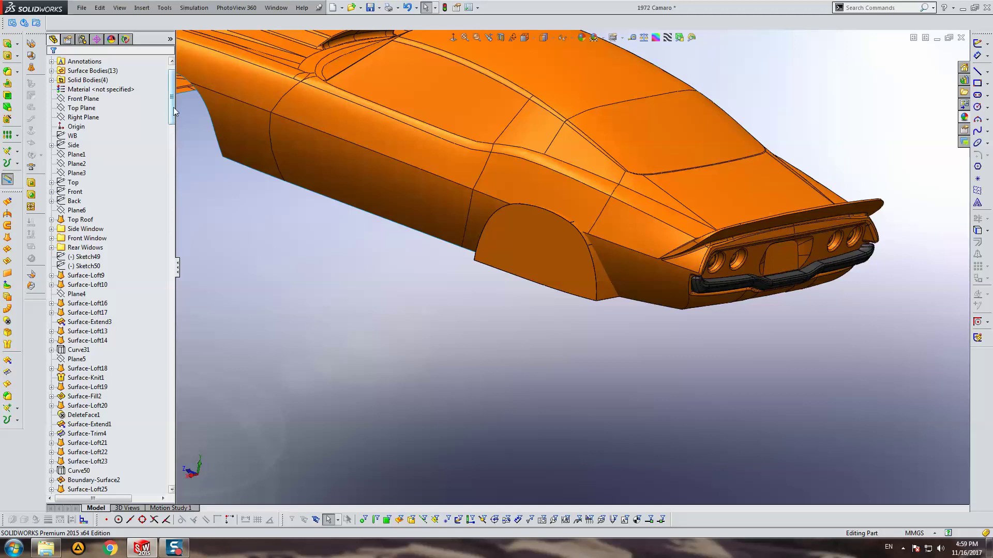
# Roll the model forward to include Plane24 and Plane25.
pyautogui.click(124, 8)
pyautogui.click(257, 154)
pyautogui.moveTo(171, 92); pyautogui.dragTo(171, 331)
pyautogui.click(81, 405)
pyautogui.rightClick(80, 406)
pyautogui.click(103, 383)
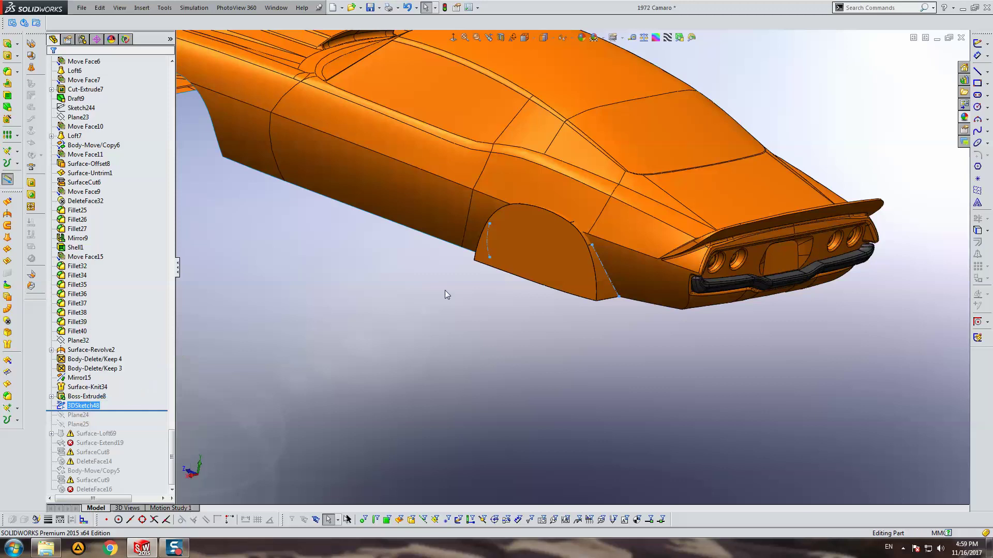
pyautogui.moveTo(112, 411); pyautogui.dragTo(112, 425)
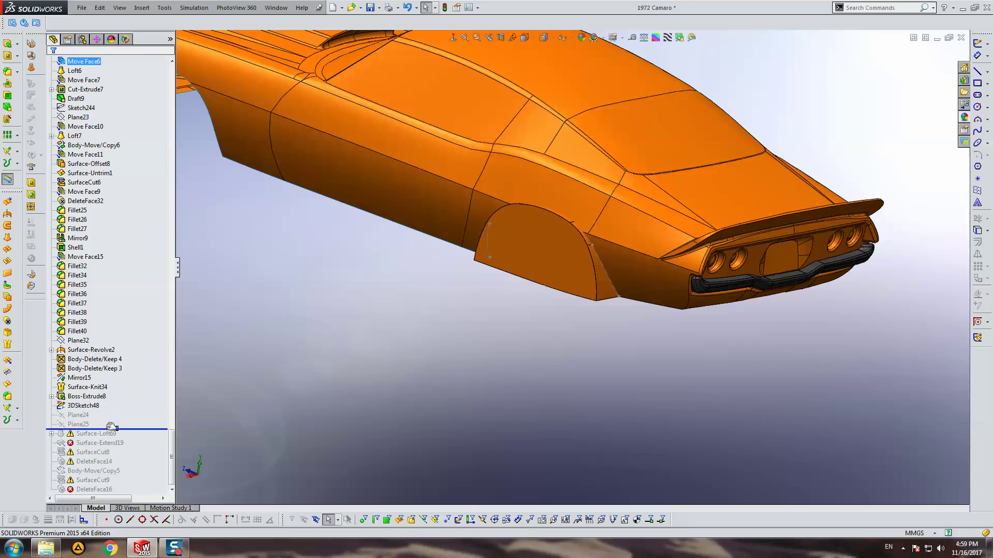
# Redefine Plane24, replacing its missing first reference with Point20 of 3DSketch48.
pyautogui.click(86, 415)
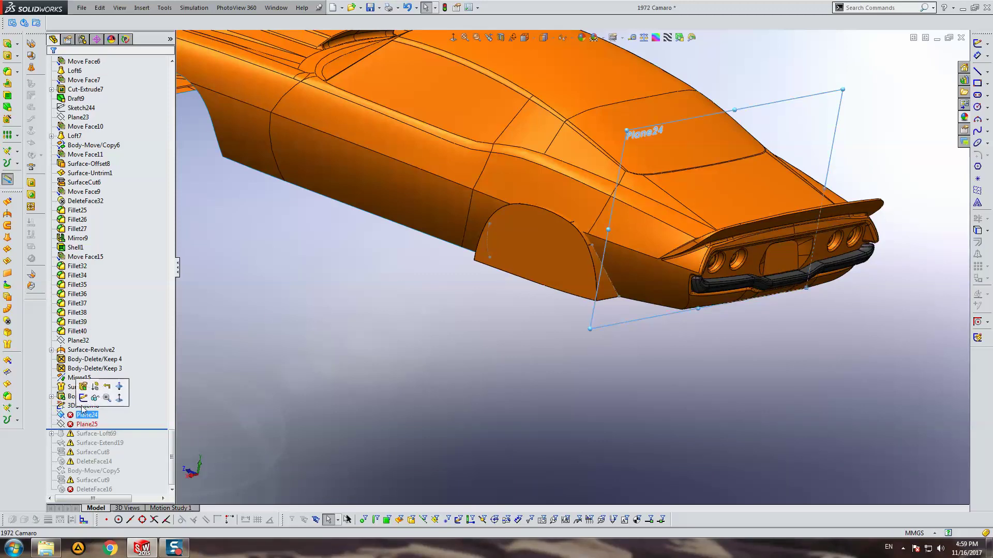
pyautogui.click(83, 387)
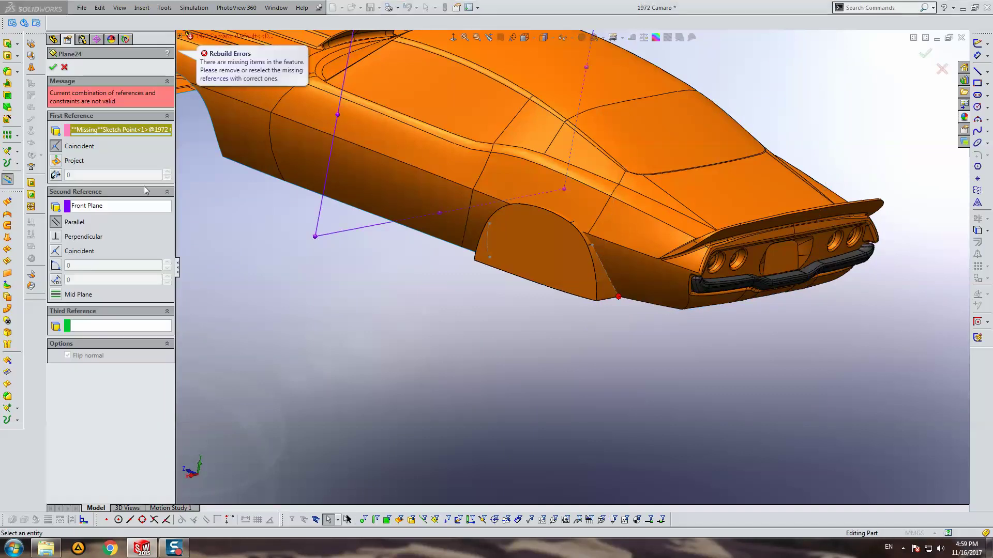
pyautogui.click(109, 136)
pyautogui.click(619, 297)
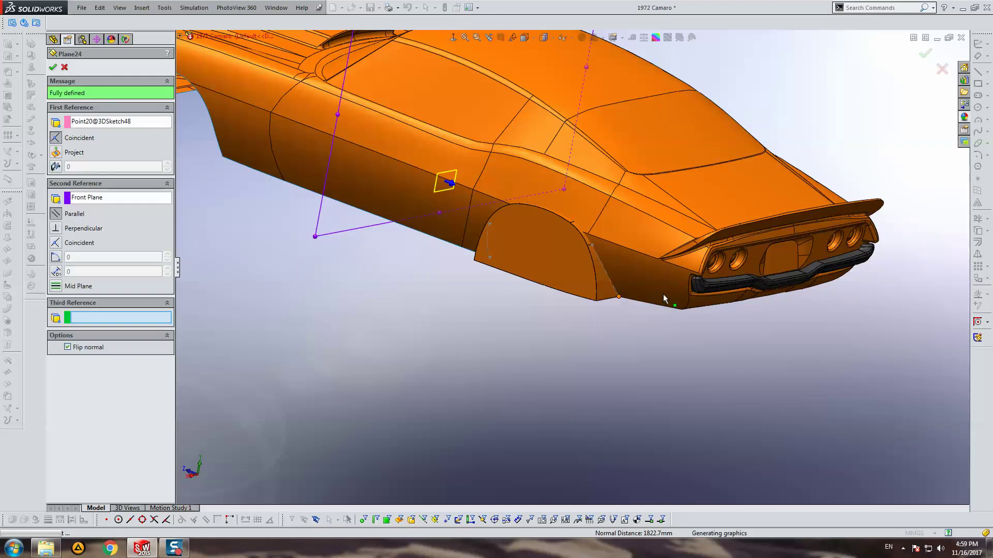
pyautogui.rightClick(716, 230)
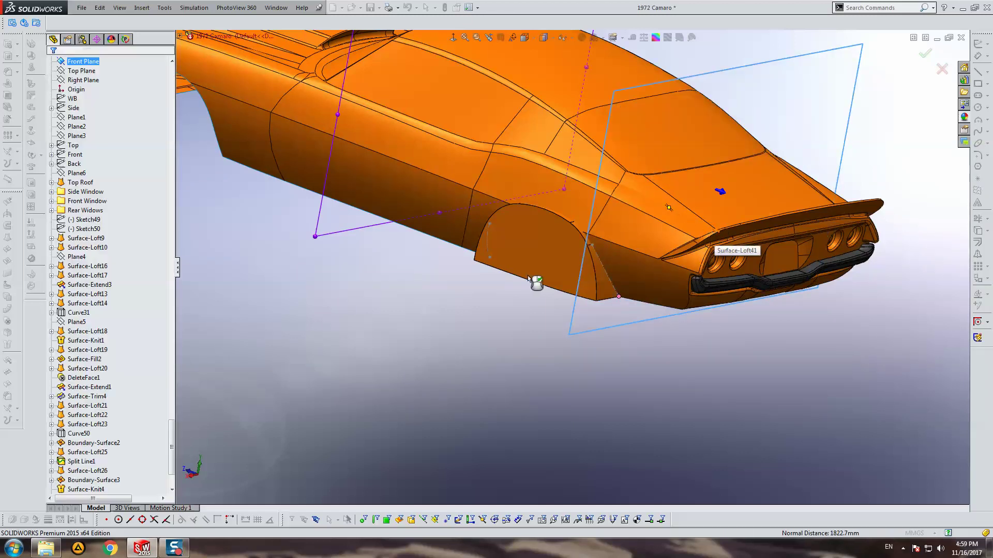
pyautogui.scroll(-3, 119, 408)
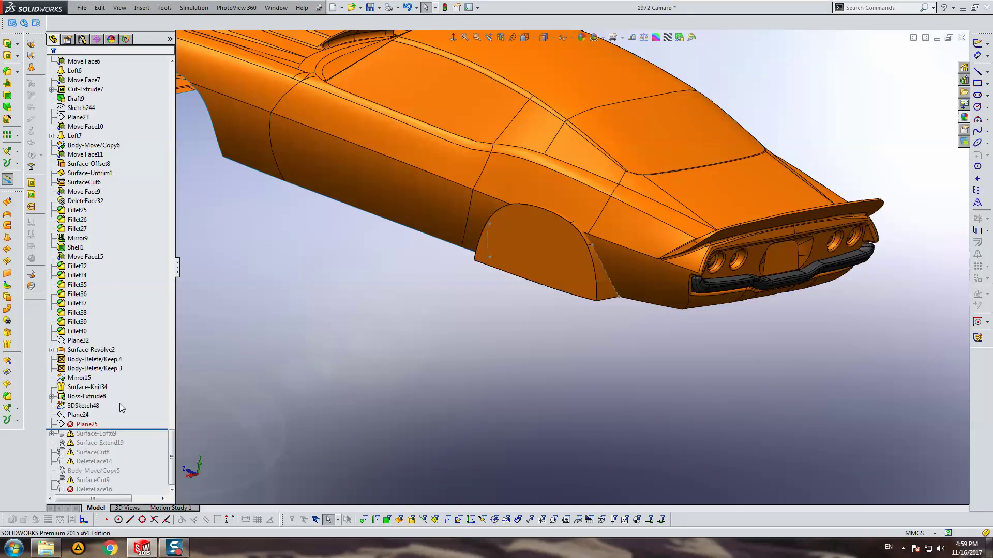
# Replace Plane25's missing second reference with Point23@3DSketch48 and roll forward past Surface-Loft69.
pyautogui.rightClick(87, 424)
pyautogui.click(94, 308)
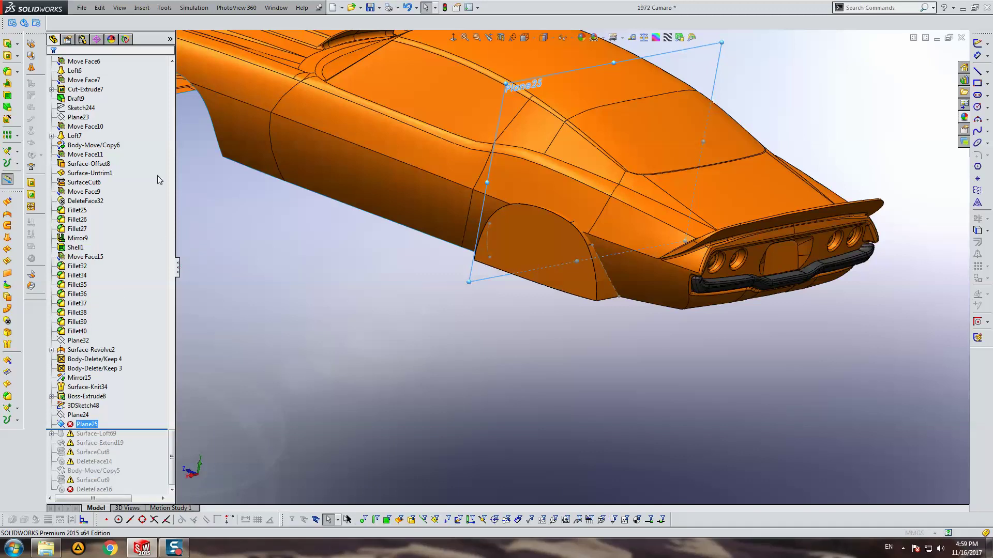
pyautogui.rightClick(98, 250)
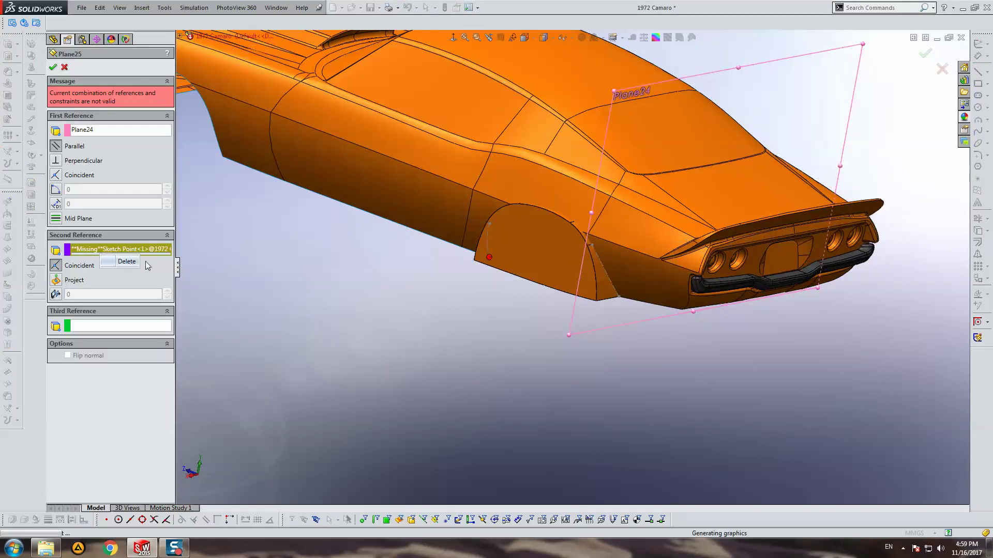
pyautogui.click(118, 261)
pyautogui.click(489, 257)
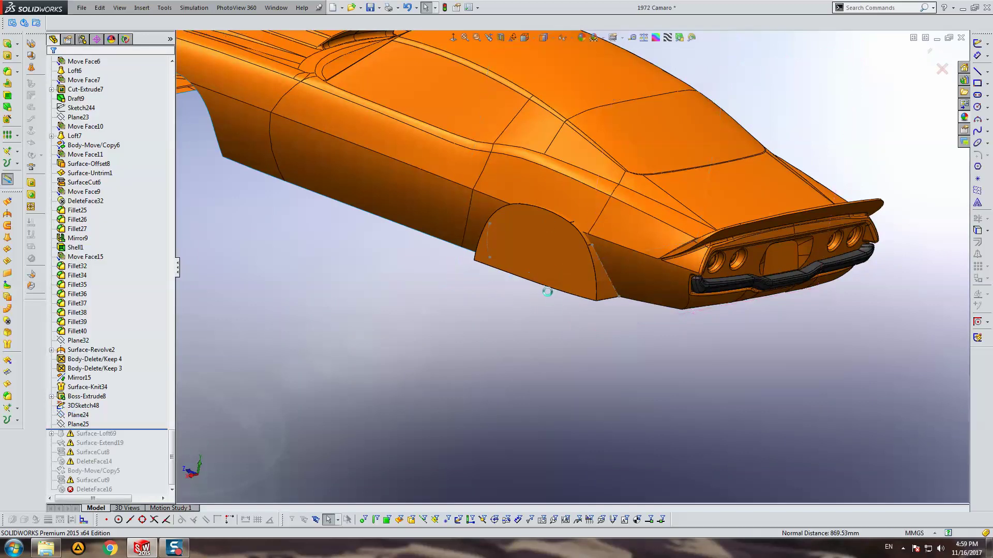
pyautogui.moveTo(131, 432); pyautogui.dragTo(137, 435)
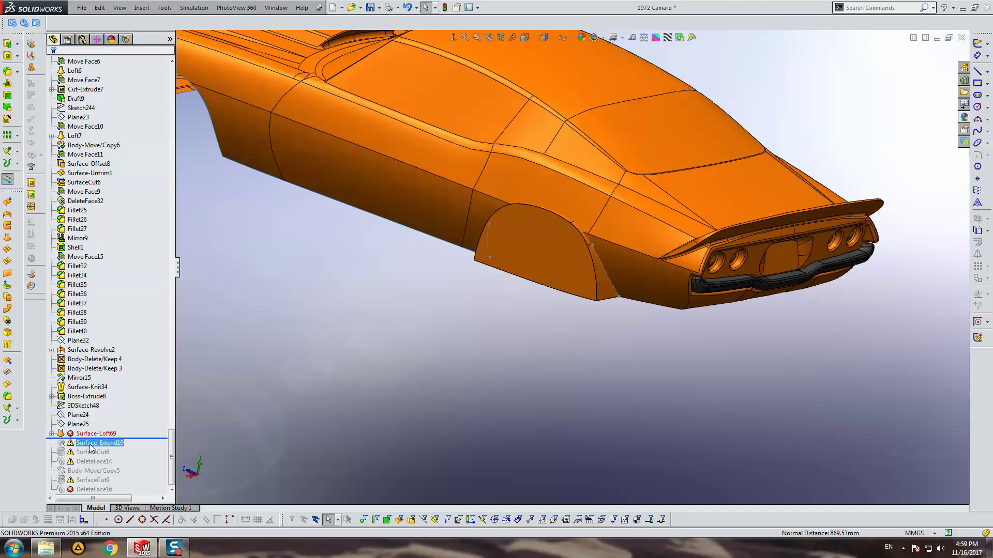
# Expand the failing Surface-Loft69 and select its profile Sketch250 for editing.
pyautogui.moveTo(572, 311)
pyautogui.mouseDown(button='middle')
pyautogui.moveTo(545, 272)
pyautogui.moveTo(171, 405)
pyautogui.mouseUp(button='middle')
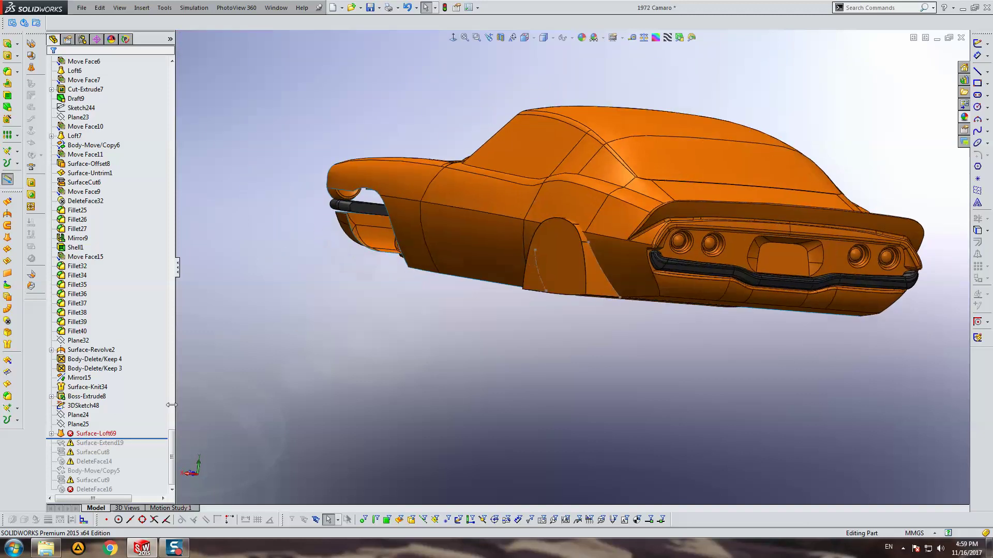
pyautogui.click(51, 434)
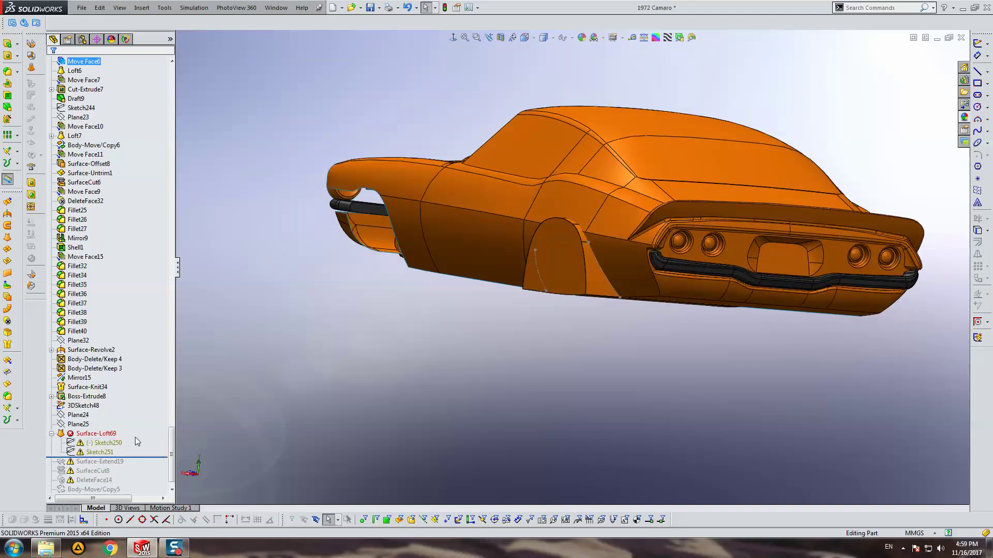
pyautogui.keyDown('ctrl'); pyautogui.click(101, 452); pyautogui.keyUp('ctrl')
pyautogui.click(96, 434)
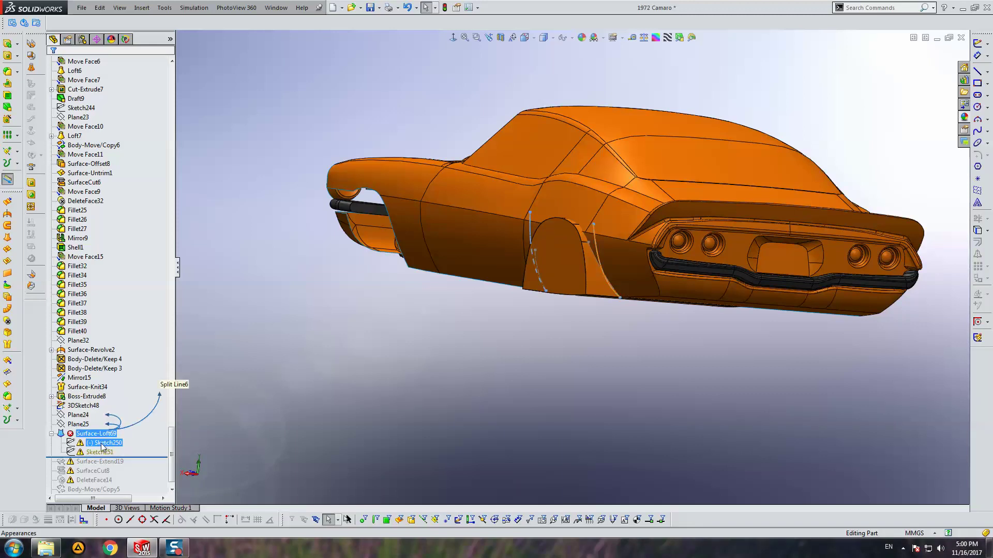
pyautogui.click(102, 444)
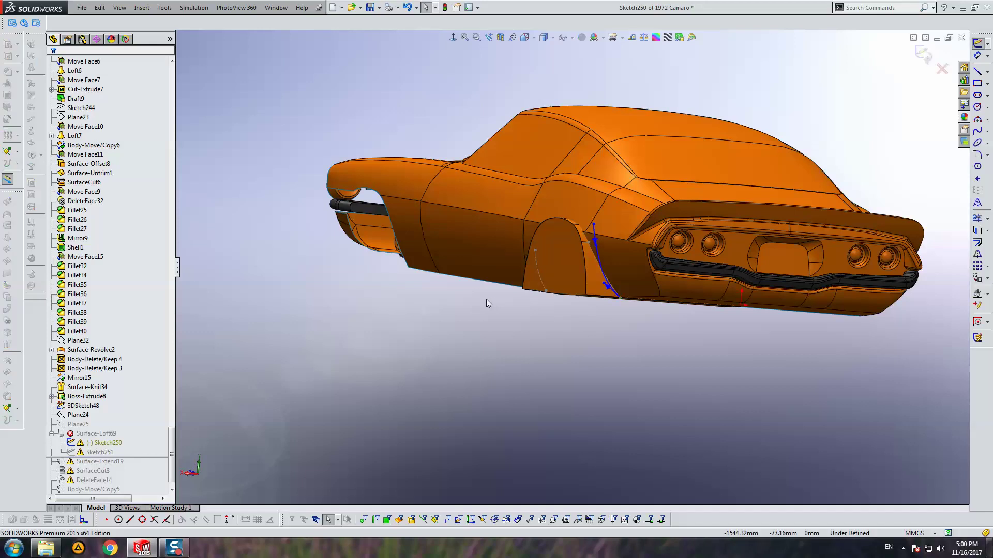
# View Sketch250 face-on and show the Back blueprint sketch again.
pyautogui.click(457, 41)
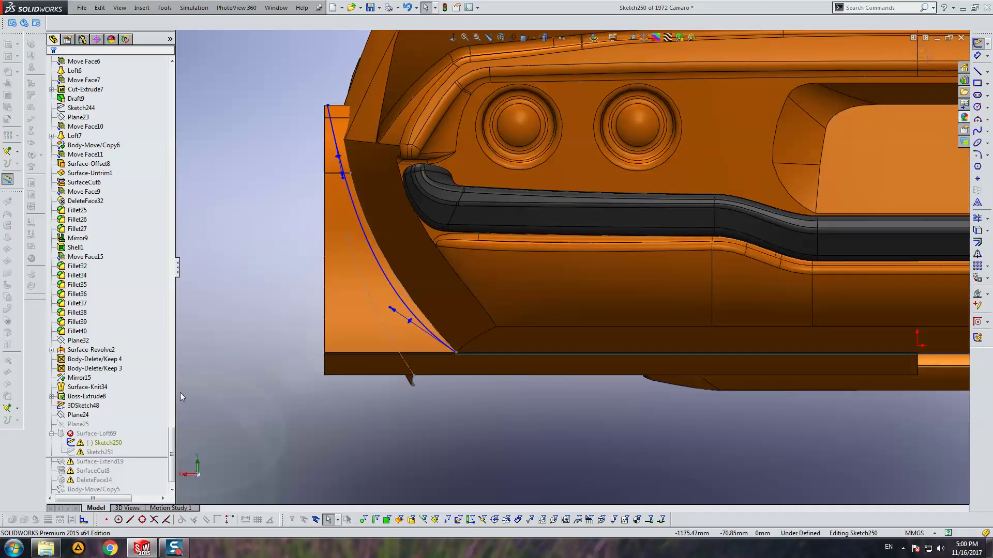
pyautogui.moveTo(173, 439); pyautogui.dragTo(185, 77)
pyautogui.click(81, 126)
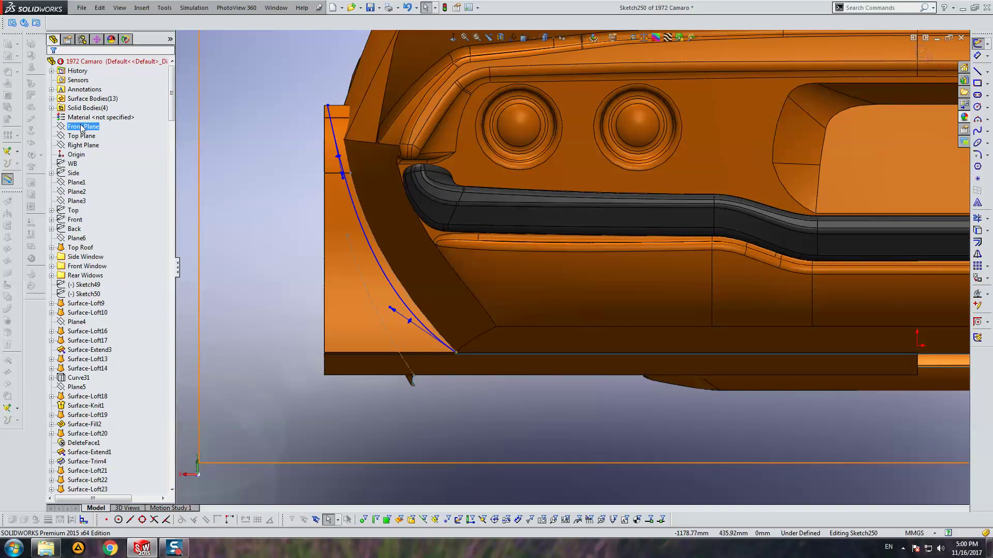
pyautogui.click(75, 228)
pyautogui.click(83, 215)
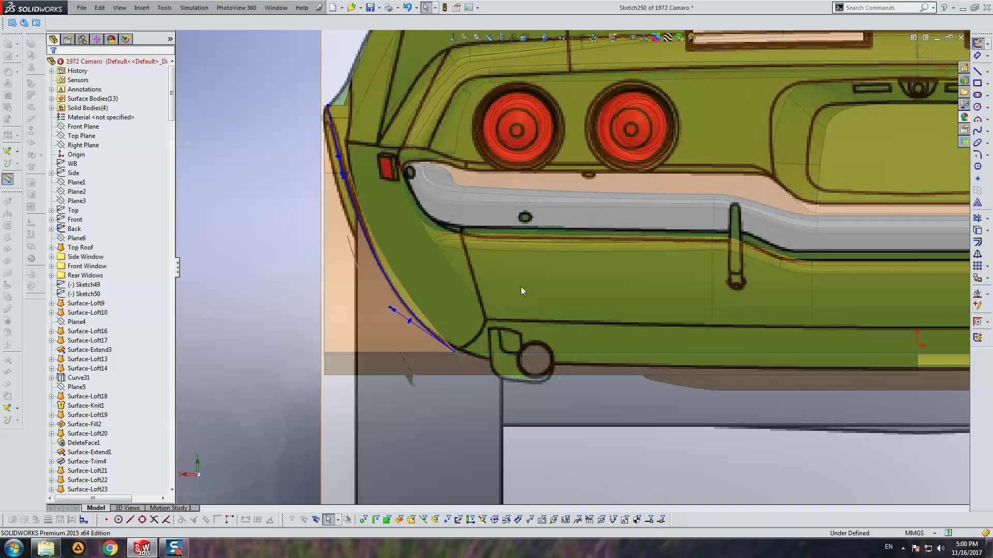
# Make the curve's lower endpoint coincident with the 3D sketch spline.
pyautogui.moveTo(517, 278); pyautogui.dragTo(326, 349, button='middle')
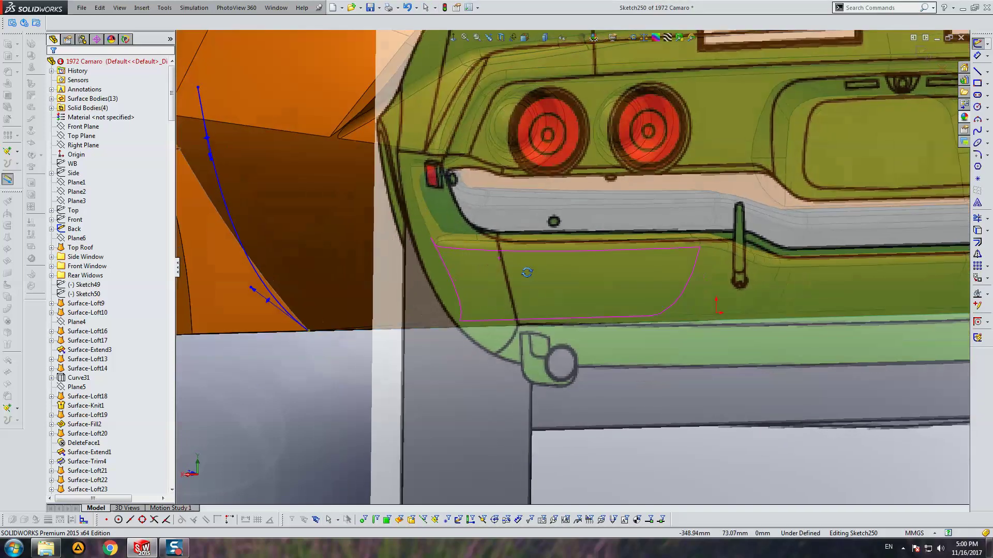
pyautogui.click(307, 332)
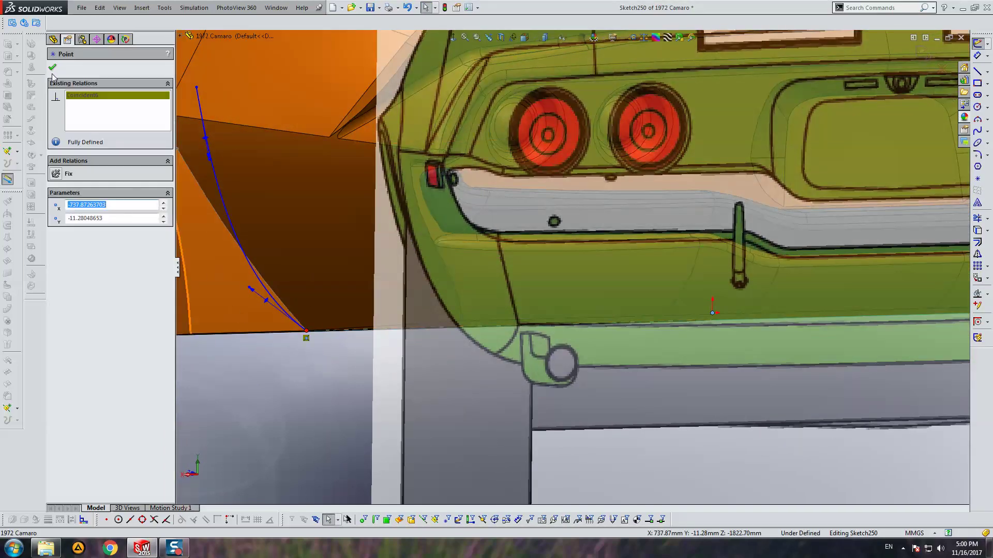
pyautogui.scroll(-5, 260, 319)
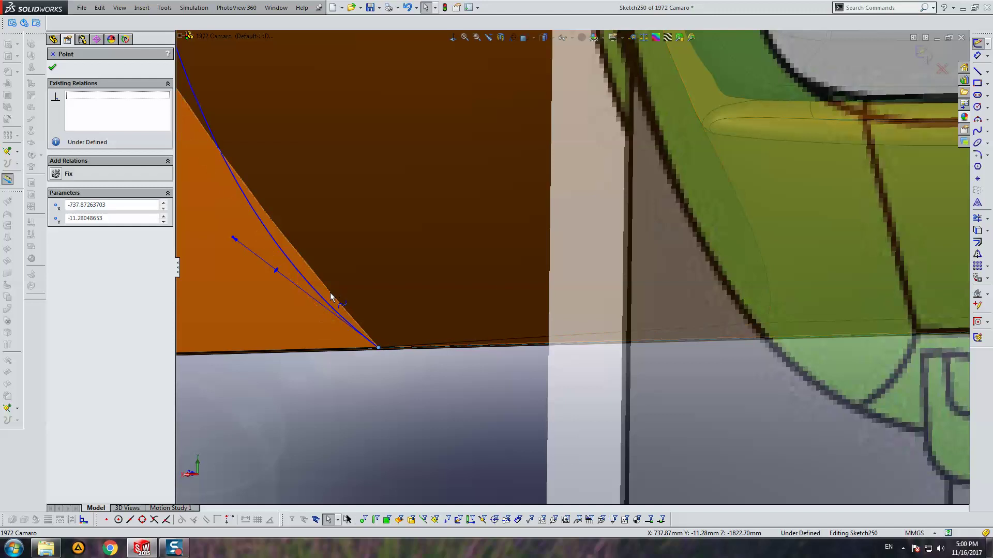
pyautogui.keyDown('ctrl'); pyautogui.click(330, 293); pyautogui.keyUp('ctrl')
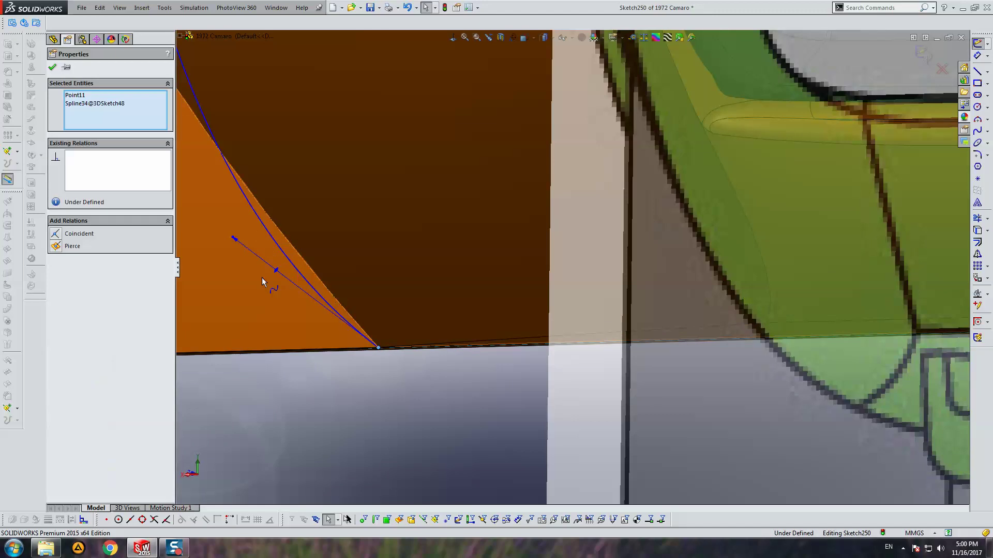
pyautogui.click(72, 237)
# Select the spline's lower endpoint with the body edge and face for a Pierce relation.
pyautogui.moveTo(399, 353); pyautogui.dragTo(389, 305, button='middle')
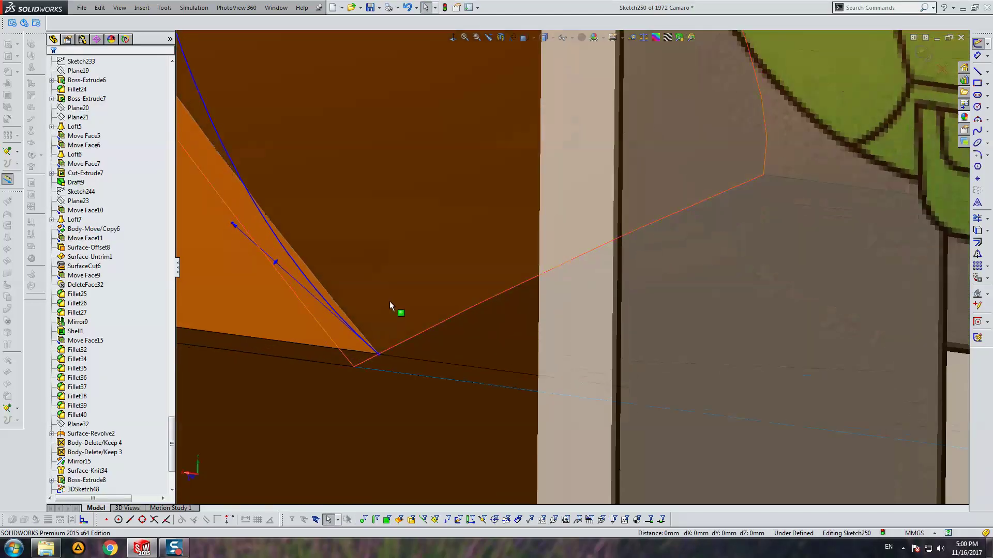
pyautogui.moveTo(409, 351); pyautogui.dragTo(398, 332, button='middle')
pyautogui.click(365, 335)
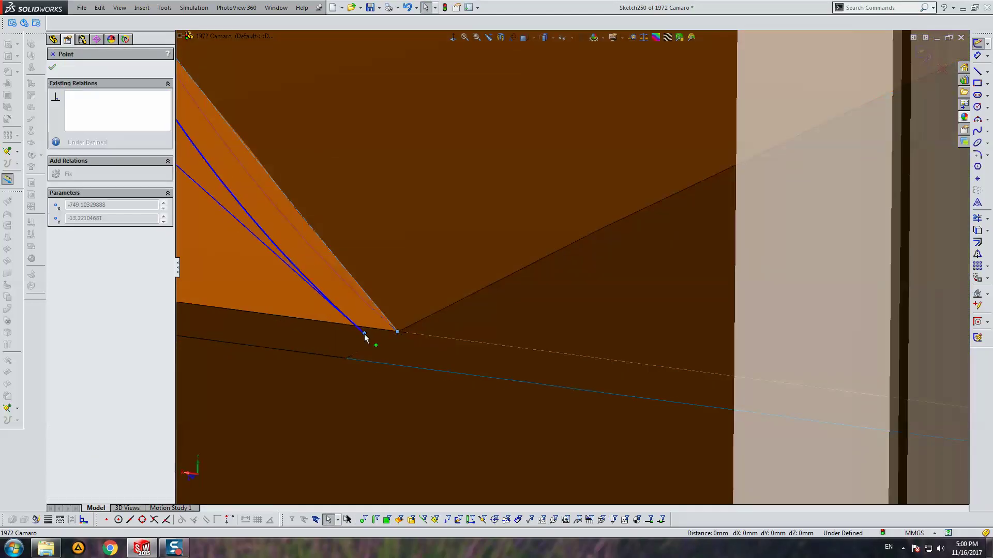
pyautogui.keyDown('ctrl'); pyautogui.click(401, 329); pyautogui.keyUp('ctrl')
pyautogui.click(415, 299)
pyautogui.rightClick(408, 290)
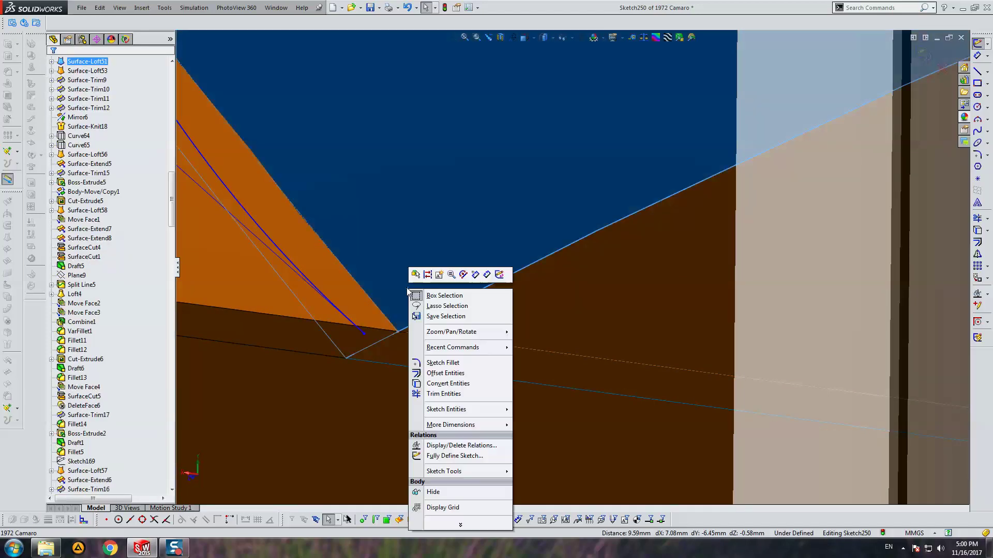
pyautogui.rightClick(98, 61)
pyautogui.press('Escape')
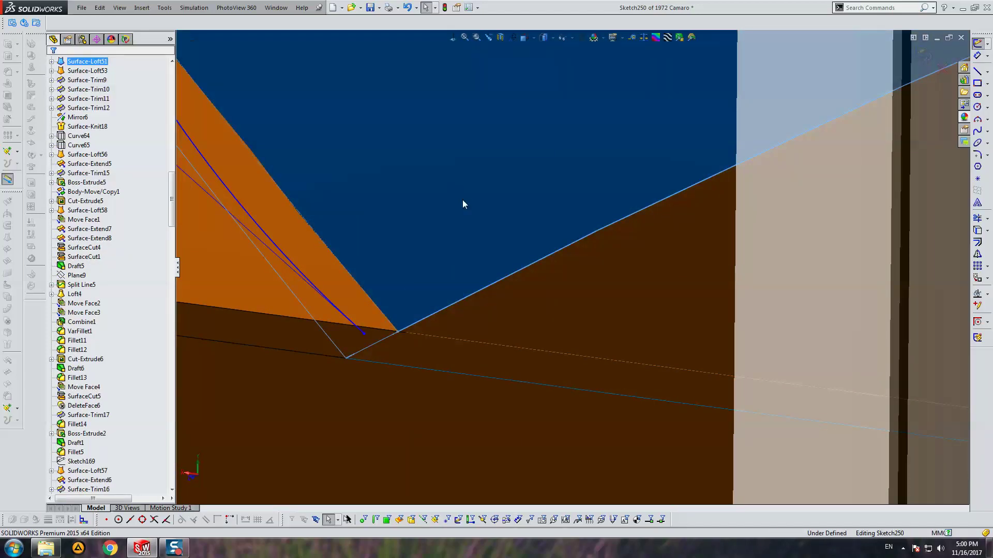
pyautogui.press('Escape')
# Hide the Boss-Extrude8 body and make the two spline endpoints coincident.
pyautogui.scroll(-2, 381, 323)
pyautogui.rightClick(382, 323)
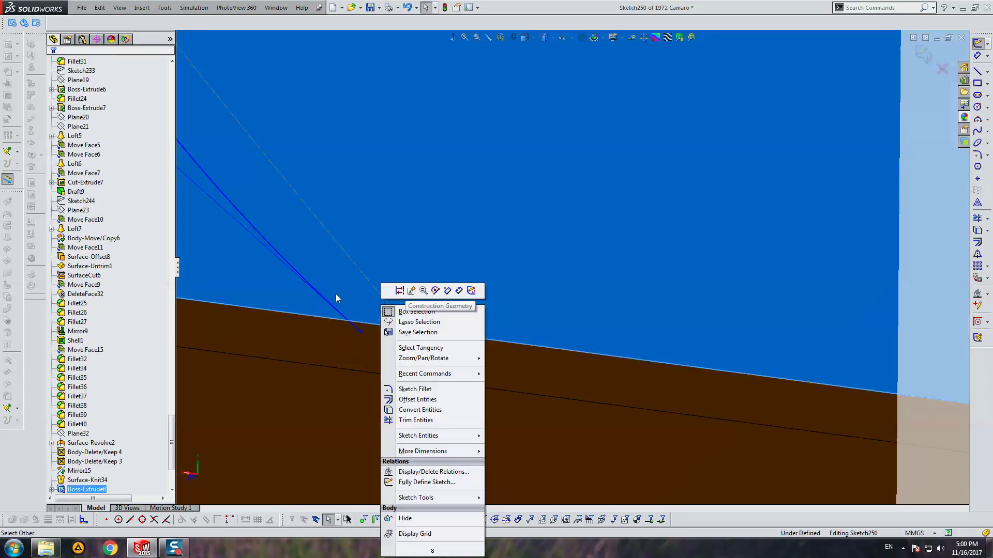
pyautogui.press('Escape')
pyautogui.rightClick(95, 399)
pyautogui.click(119, 415)
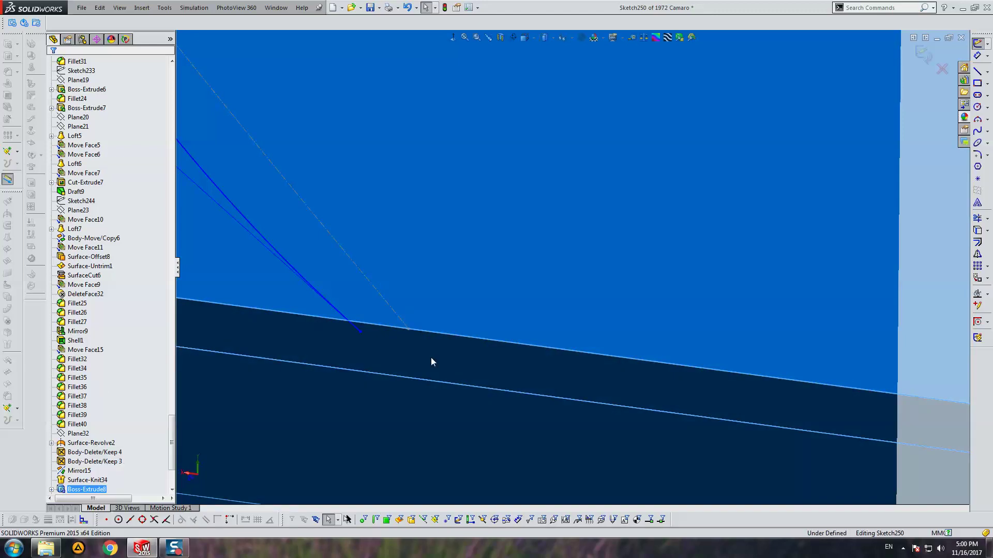
pyautogui.keyDown('ctrl'); pyautogui.click(359, 331); pyautogui.keyUp('ctrl')
pyautogui.click(79, 257)
# In Normal To view, reposition the spline's top endpoint along the edge and exit Sketch250.
pyautogui.moveTo(408, 265); pyautogui.dragTo(402, 227, button='middle')
pyautogui.click(451, 39)
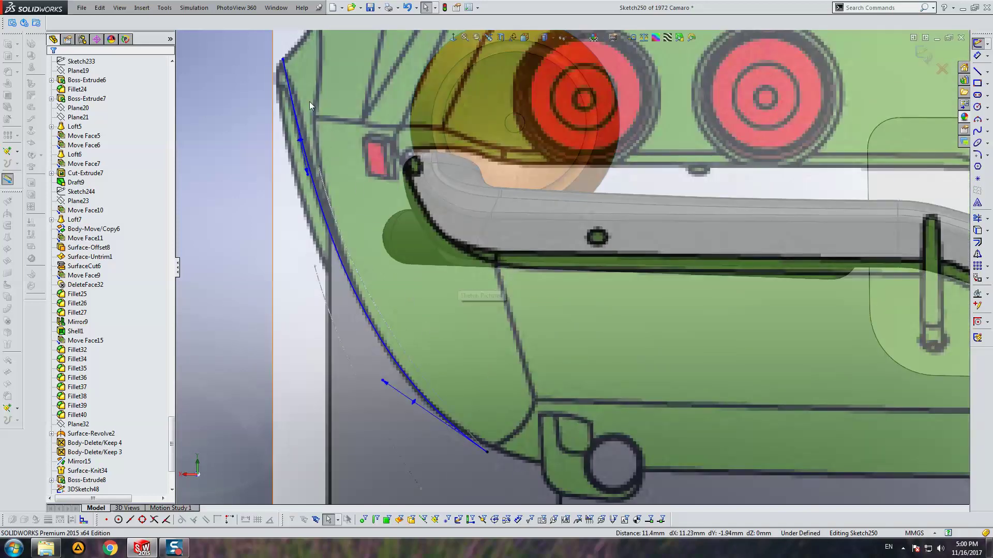
pyautogui.click(383, 382)
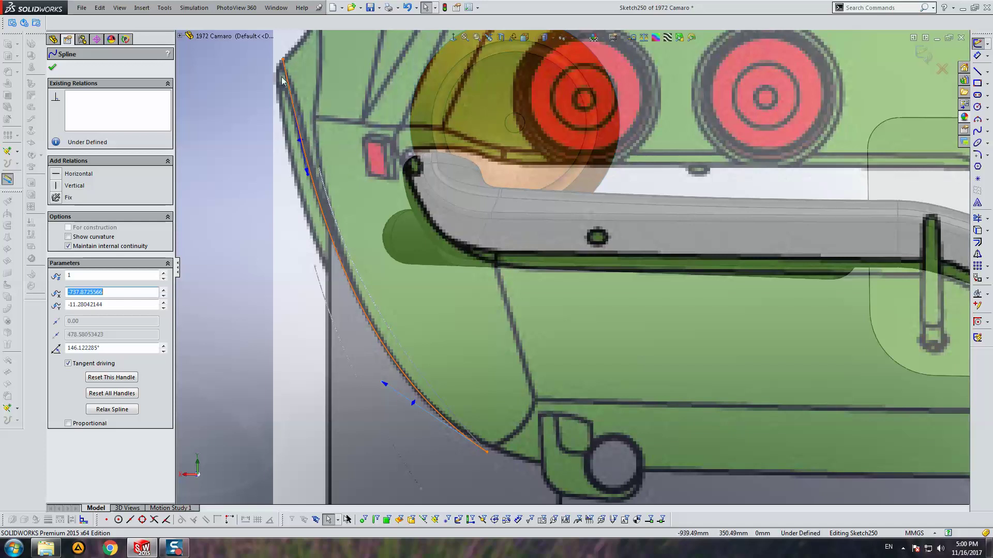
pyautogui.click(283, 61)
pyautogui.moveTo(283, 61); pyautogui.dragTo(290, 71)
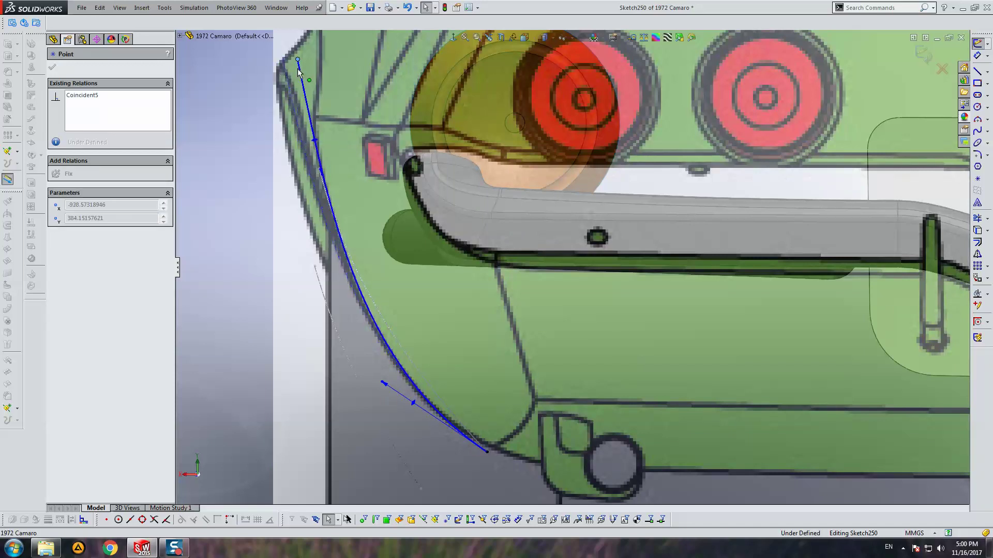
pyautogui.moveTo(289, 71); pyautogui.dragTo(284, 77)
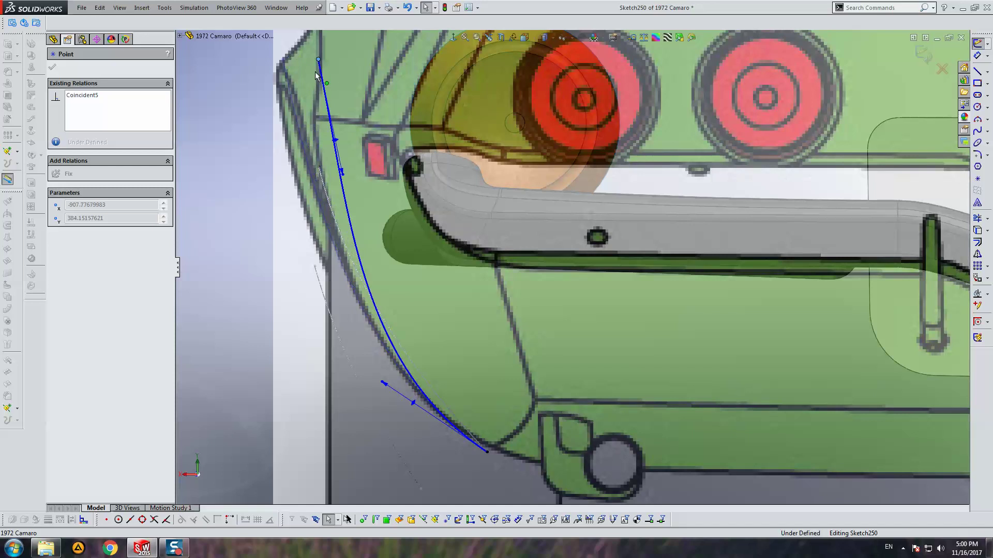
pyautogui.moveTo(281, 77); pyautogui.dragTo(283, 77)
pyautogui.press('Escape')
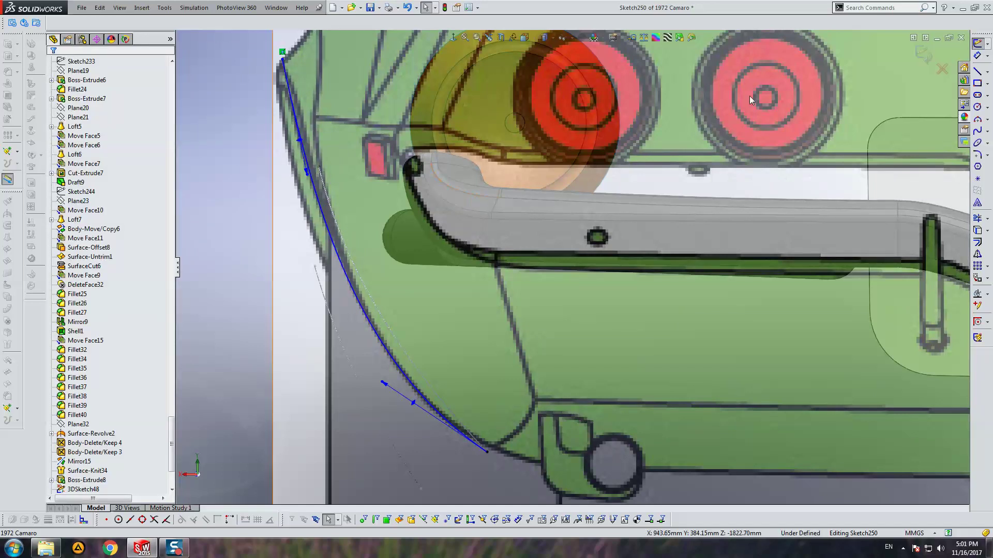
pyautogui.click(920, 52)
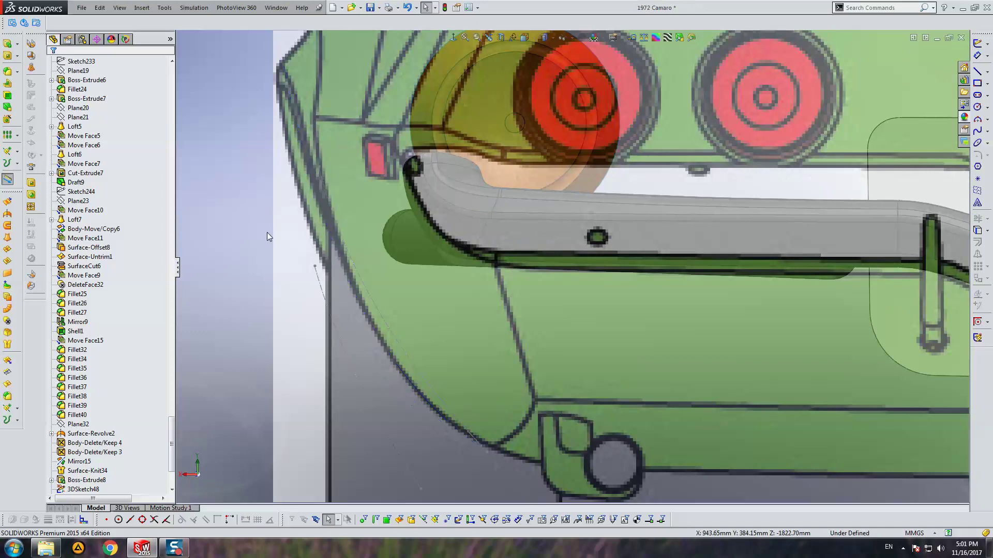
# Edit Sketch251 face-on, delete the lower endpoint's Coincident relation, and move it down-right.
pyautogui.click(106, 433)
pyautogui.click(106, 410)
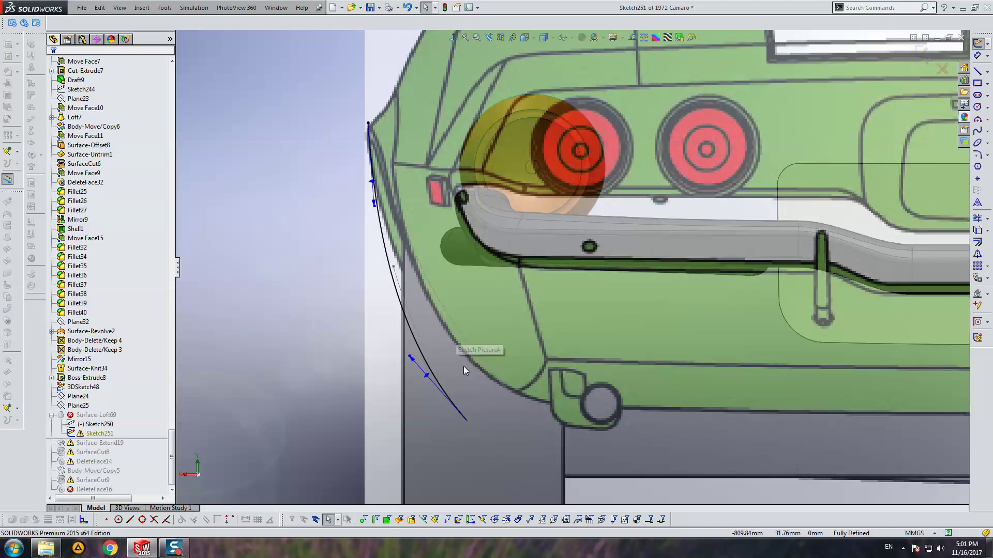
pyautogui.moveTo(464, 366); pyautogui.dragTo(438, 263, button='middle')
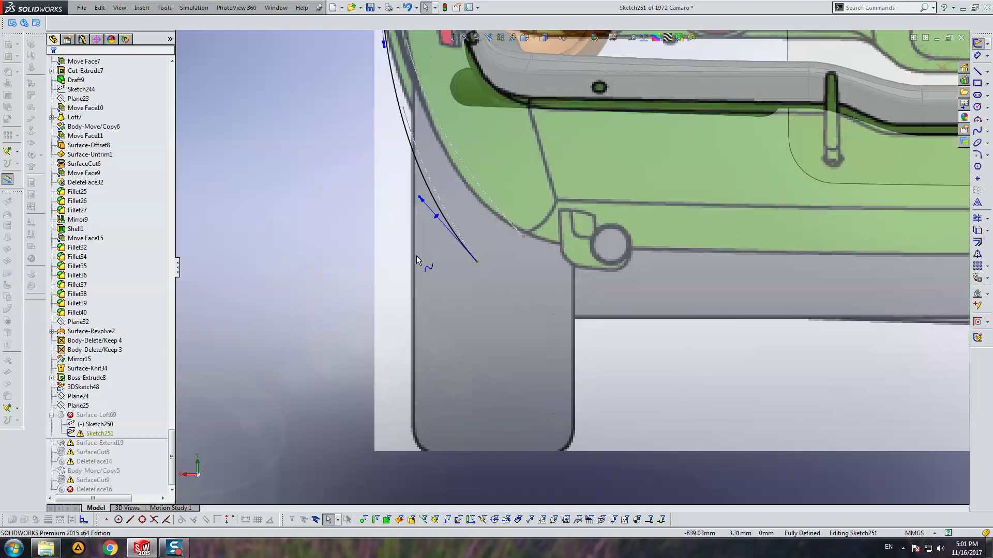
pyautogui.hotkey('ctrl', '8')
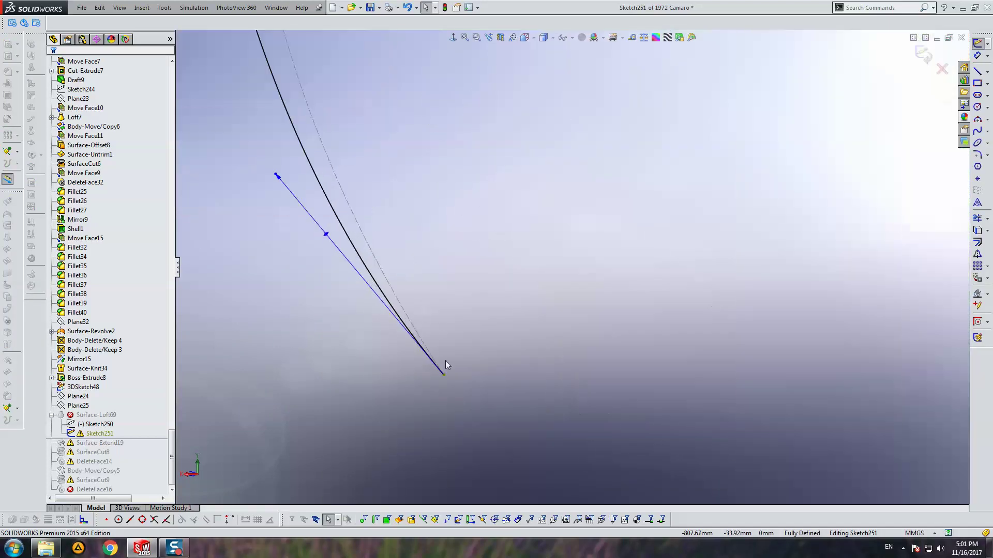
pyautogui.click(443, 375)
pyautogui.press('Delete')
pyautogui.moveTo(443, 376); pyautogui.dragTo(448, 380)
# Reshape the Sketch251 spline by pulling its lower and upper handles, then exit the sketch.
pyautogui.click(535, 54)
pyautogui.click(453, 37)
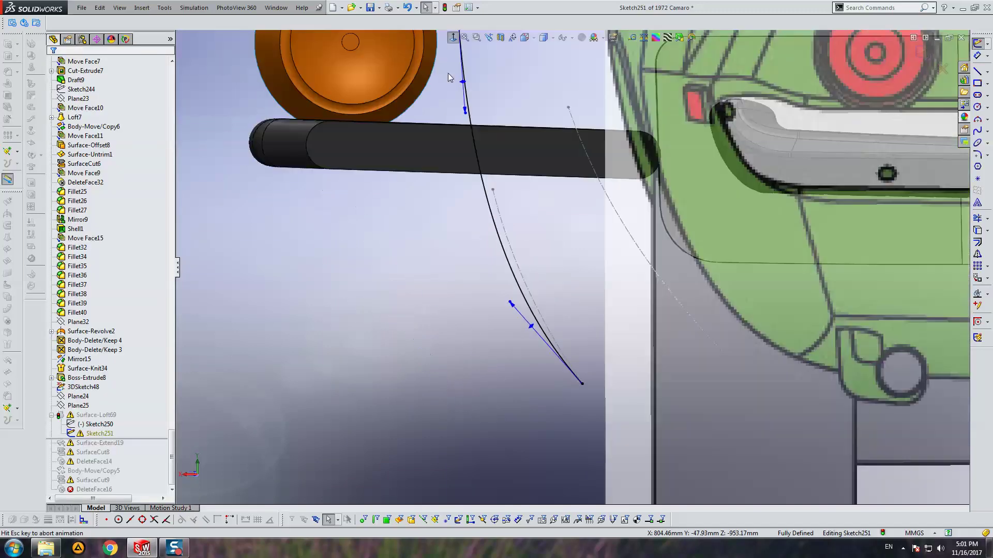
pyautogui.scroll(-5, 355, 266)
pyautogui.scroll(-1, 355, 264)
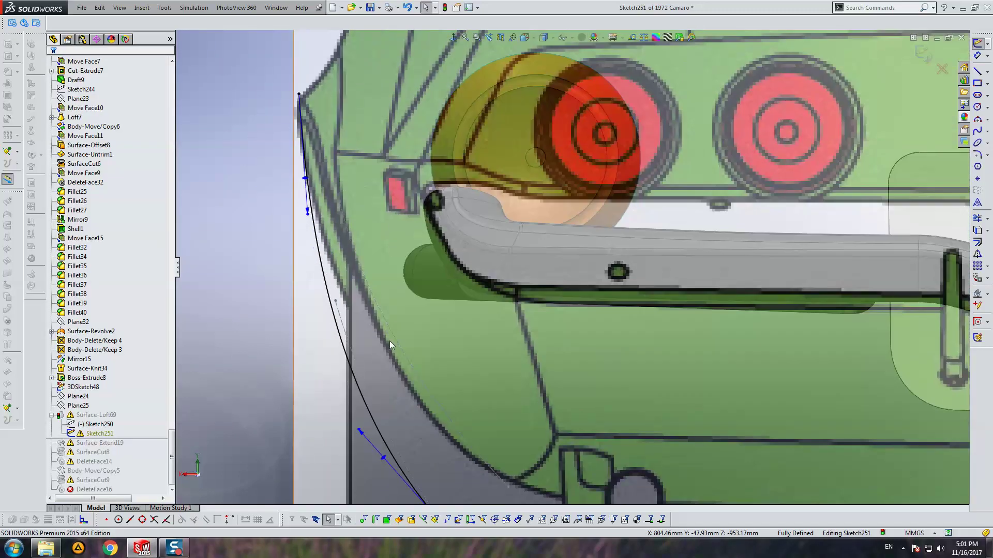
pyautogui.moveTo(359, 431)
pyautogui.mouseDown()
pyautogui.moveTo(389, 425)
pyautogui.moveTo(384, 416)
pyautogui.mouseUp()
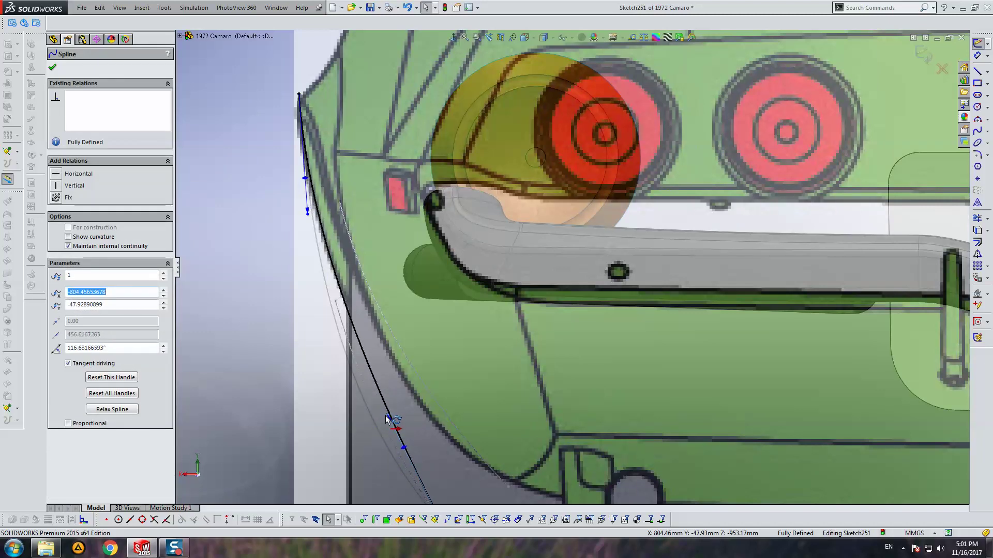
pyautogui.moveTo(308, 212); pyautogui.dragTo(314, 222)
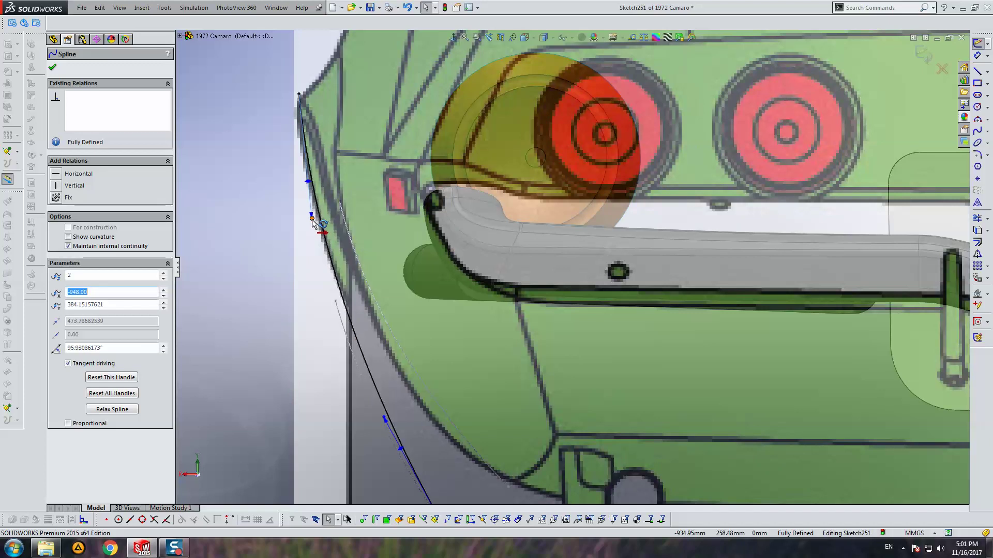
pyautogui.press('Escape')
pyautogui.scroll(5, 444, 346)
pyautogui.scroll(1, 706, 222)
pyautogui.click(922, 52)
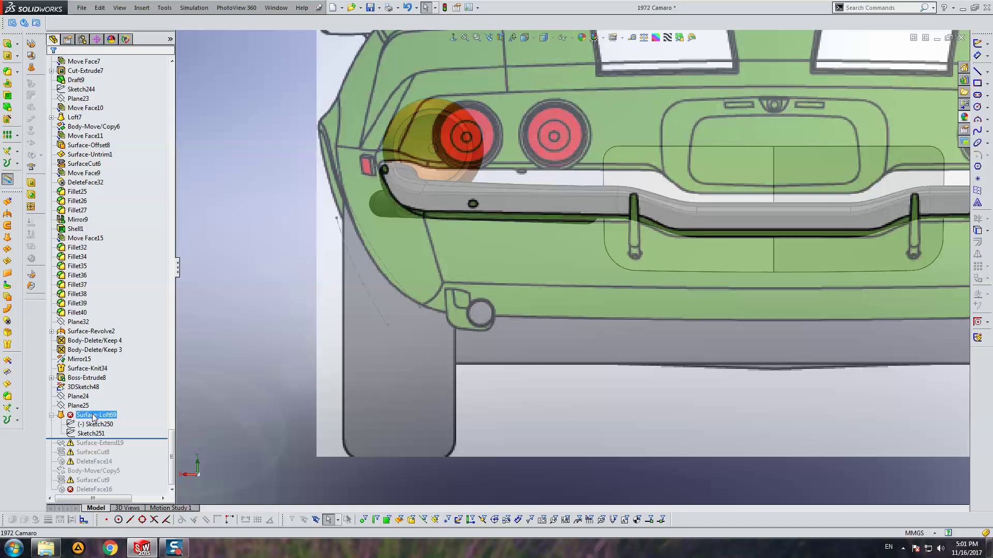
pyautogui.click(98, 386)
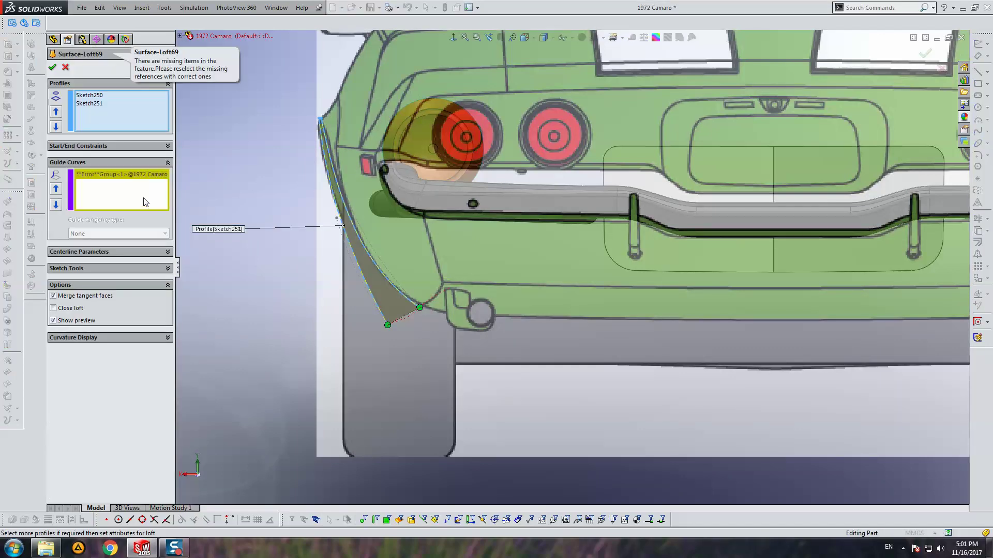
# Clear the missing guide curve from Surface-Loft69, keeping Sketch250 and Sketch251 as profiles, and hide the 3D sketch.
pyautogui.rightClick(145, 200)
pyautogui.click(170, 205)
pyautogui.scroll(2, 359, 289)
pyautogui.scroll(2, 378, 300)
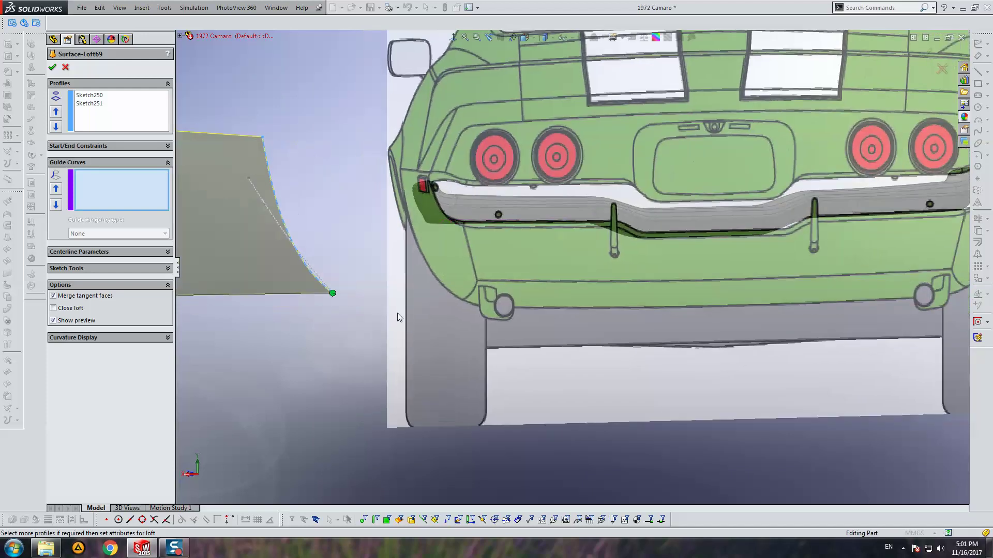
pyautogui.scroll(2, 398, 284)
pyautogui.scroll(-2, 402, 255)
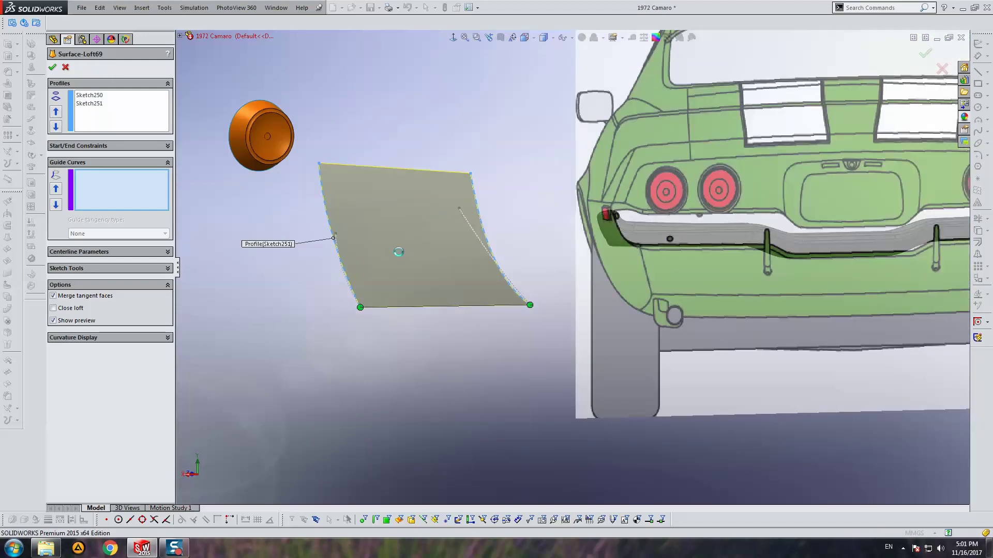
pyautogui.rightClick(338, 263)
pyautogui.click(365, 251)
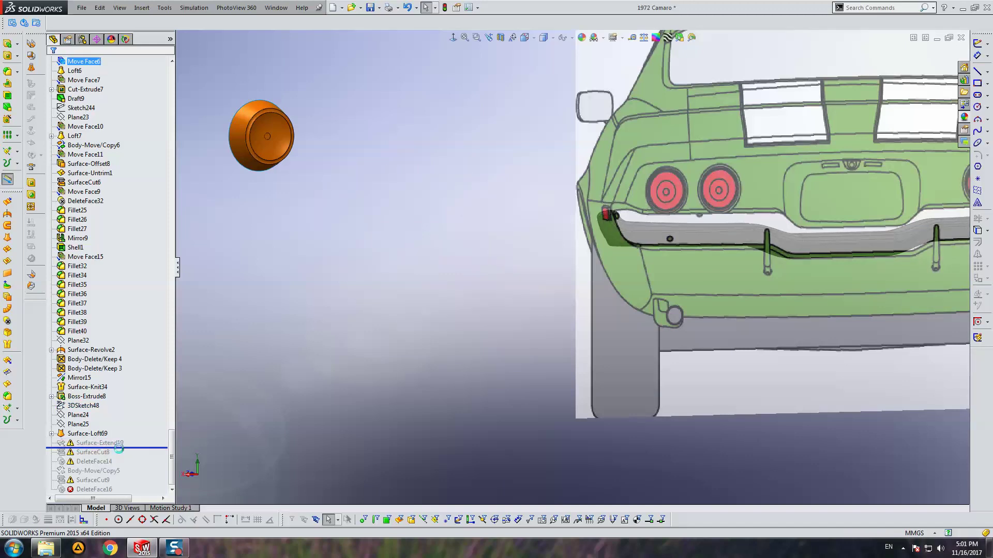
# Roll forward past Surface-Extend19, SurfaceCut8 and Body-Move/Copy5, and check the Solid Bodies list.
pyautogui.moveTo(121, 447); pyautogui.dragTo(127, 448)
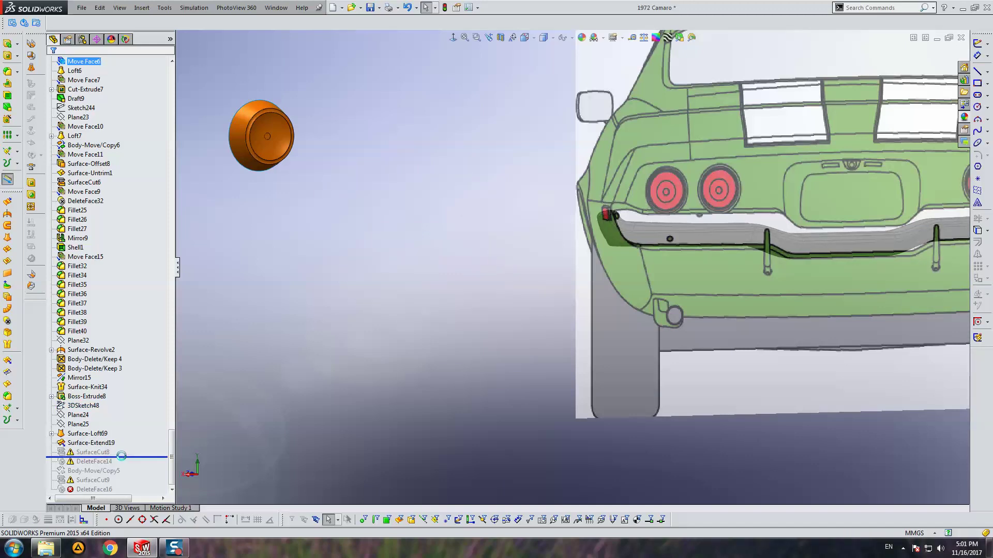
pyautogui.moveTo(168, 444); pyautogui.dragTo(195, 58)
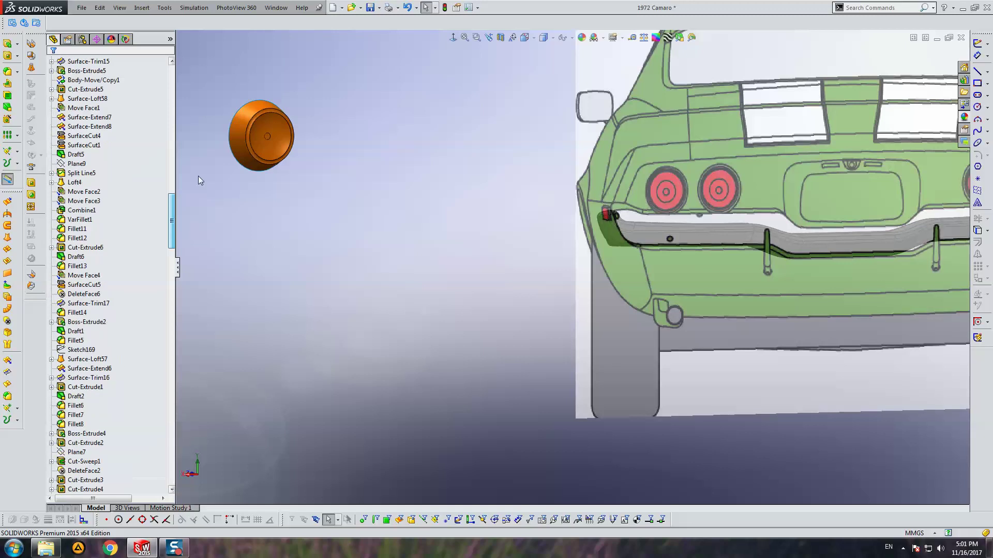
pyautogui.click(51, 108)
pyautogui.click(94, 135)
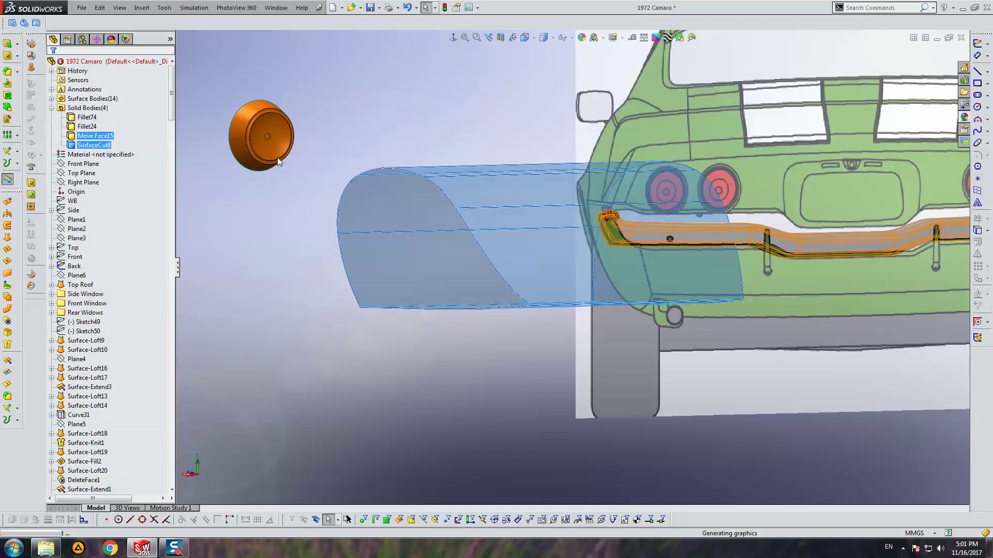
pyautogui.scroll(-10, 148, 365)
pyautogui.scroll(-10, 144, 372)
pyautogui.scroll(-10, 145, 374)
pyautogui.scroll(-10, 143, 376)
pyautogui.scroll(-10, 142, 378)
pyautogui.scroll(-10, 143, 372)
pyautogui.scroll(-10, 143, 372)
pyautogui.scroll(-10, 144, 391)
pyautogui.scroll(-2, 127, 463)
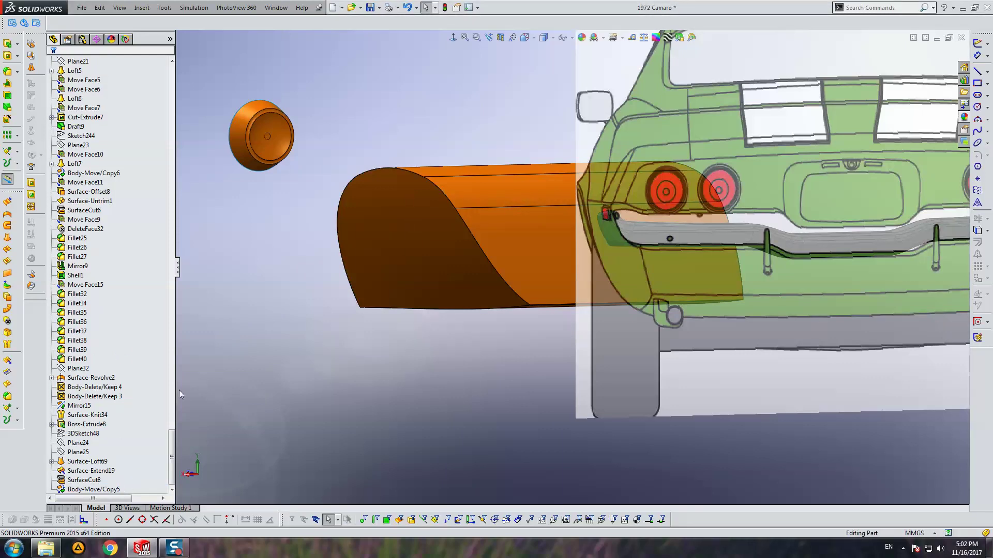
# Roll forward, select Surface-Knit34 under Surface Bodies, and zoom to a side-on rear wheel-arch view.
pyautogui.moveTo(172, 455); pyautogui.dragTo(182, 82)
pyautogui.click(52, 98)
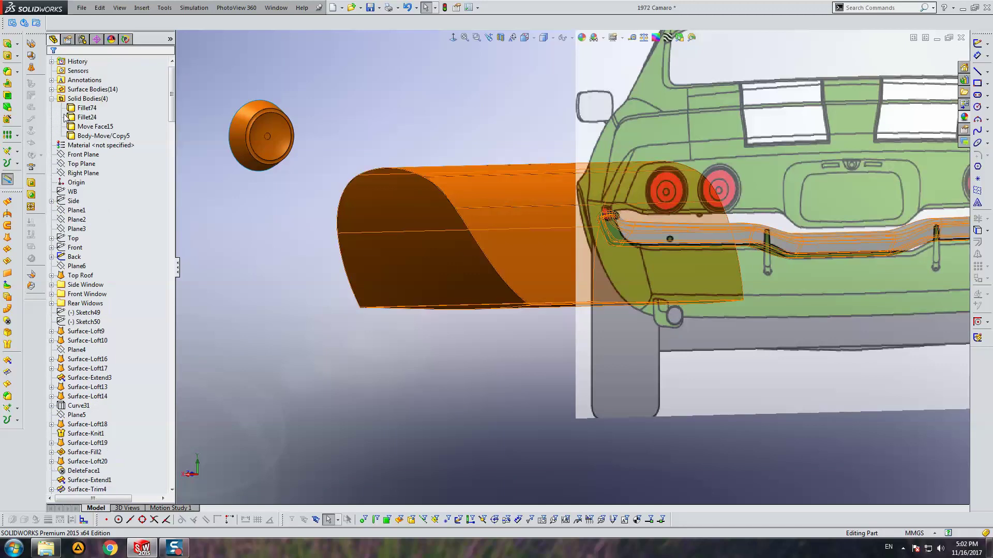
pyautogui.click(51, 89)
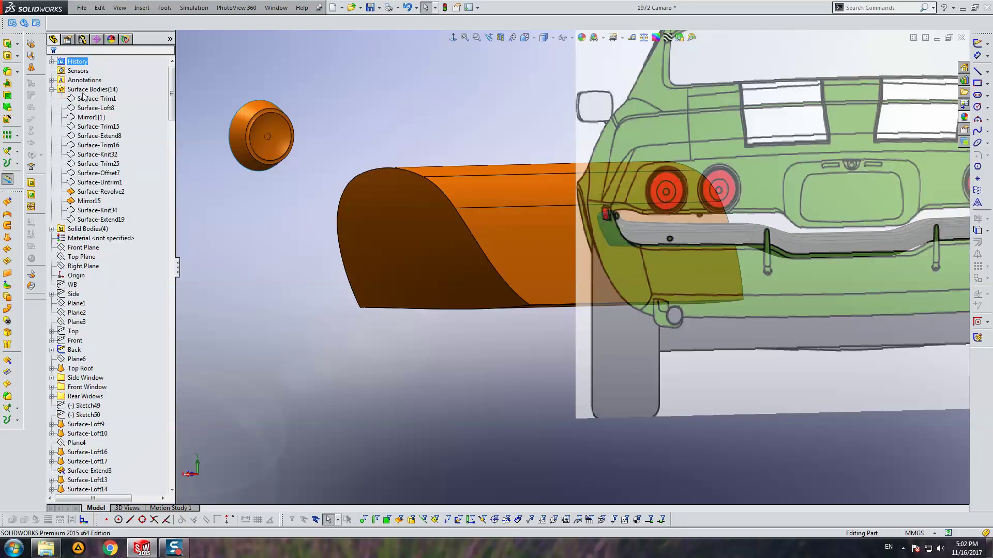
pyautogui.click(97, 211)
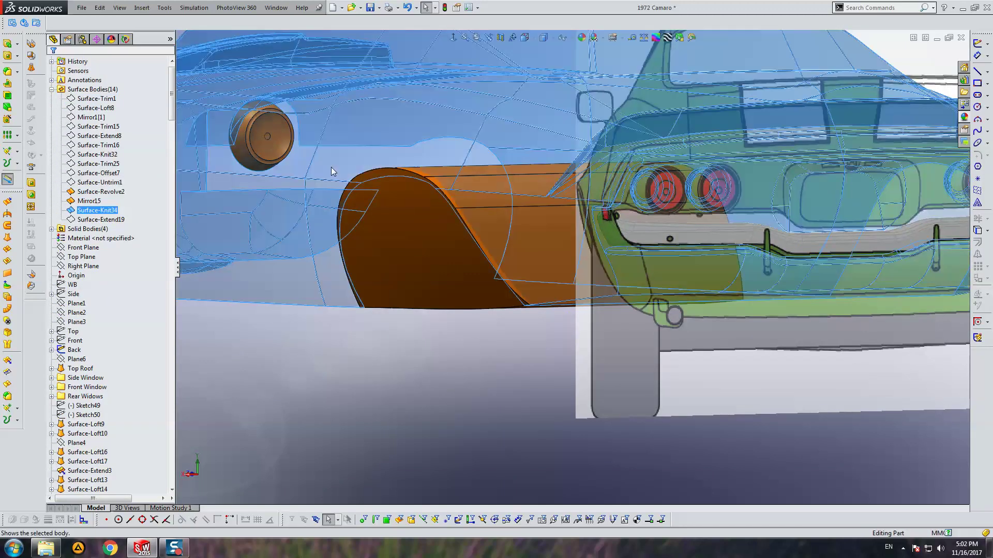
pyautogui.scroll(-5, 331, 166)
pyautogui.scroll(-3, 443, 204)
pyautogui.moveTo(443, 204)
pyautogui.mouseDown(button='middle')
pyautogui.moveTo(440, 238)
pyautogui.moveTo(328, 240)
pyautogui.moveTo(372, 195)
pyautogui.moveTo(368, 268)
pyautogui.moveTo(378, 257)
pyautogui.mouseUp(button='middle')
pyautogui.scroll(-3, 382, 266)
pyautogui.scroll(-3, 355, 237)
pyautogui.scroll(-3, 349, 248)
pyautogui.moveTo(350, 263)
pyautogui.mouseDown(button='middle')
pyautogui.moveTo(354, 300)
pyautogui.moveTo(452, 268)
pyautogui.moveTo(299, 292)
pyautogui.moveTo(292, 421)
pyautogui.moveTo(314, 317)
pyautogui.moveTo(452, 328)
pyautogui.moveTo(483, 366)
pyautogui.moveTo(466, 343)
pyautogui.moveTo(470, 315)
pyautogui.moveTo(519, 241)
pyautogui.moveTo(522, 324)
pyautogui.moveTo(525, 310)
pyautogui.mouseUp(button='middle')
# Find the wheel-arch edge's Surface-Loft69 and edit its Sketch251 guide spline face-on.
pyautogui.click(532, 207)
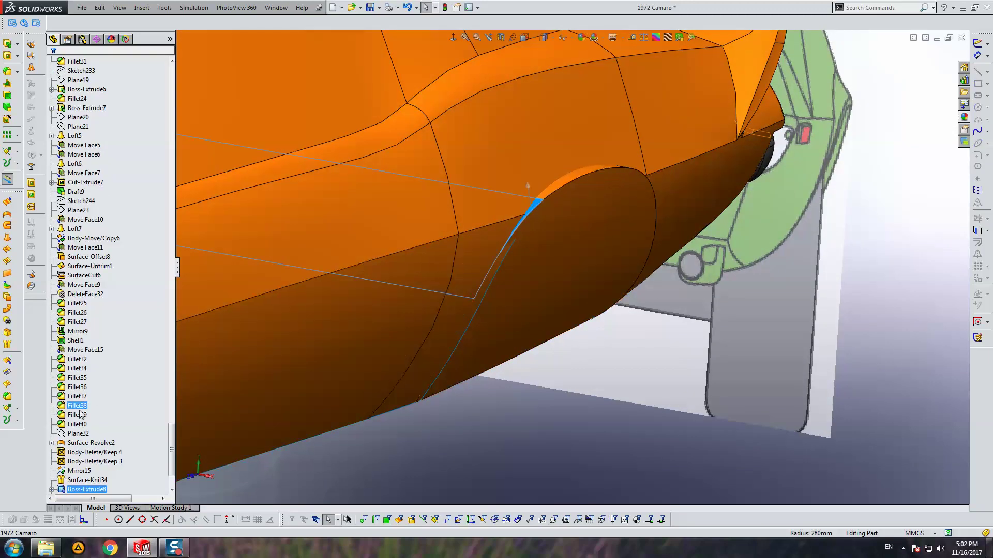
pyautogui.click(52, 462)
pyautogui.click(86, 471)
pyautogui.click(85, 478)
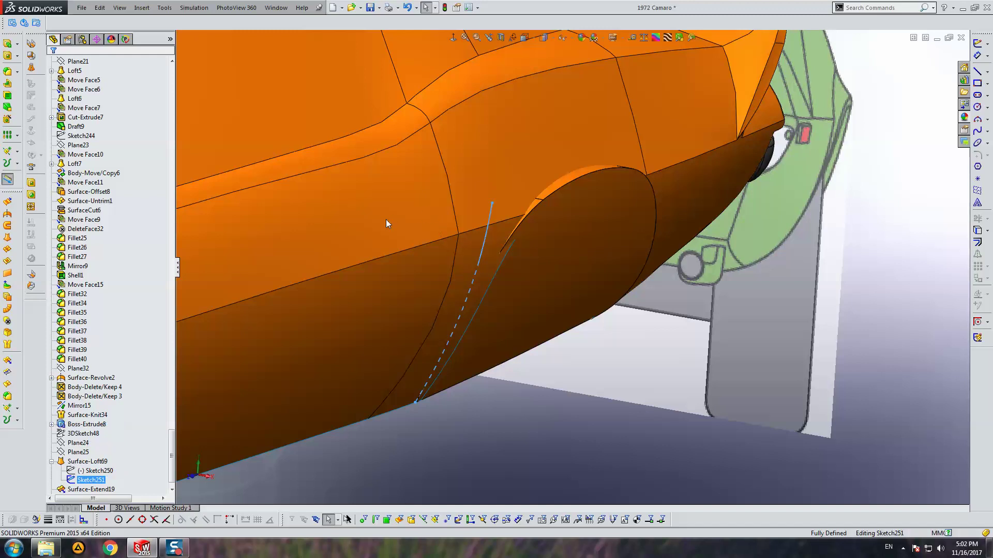
pyautogui.click(453, 38)
pyautogui.scroll(-3, 400, 323)
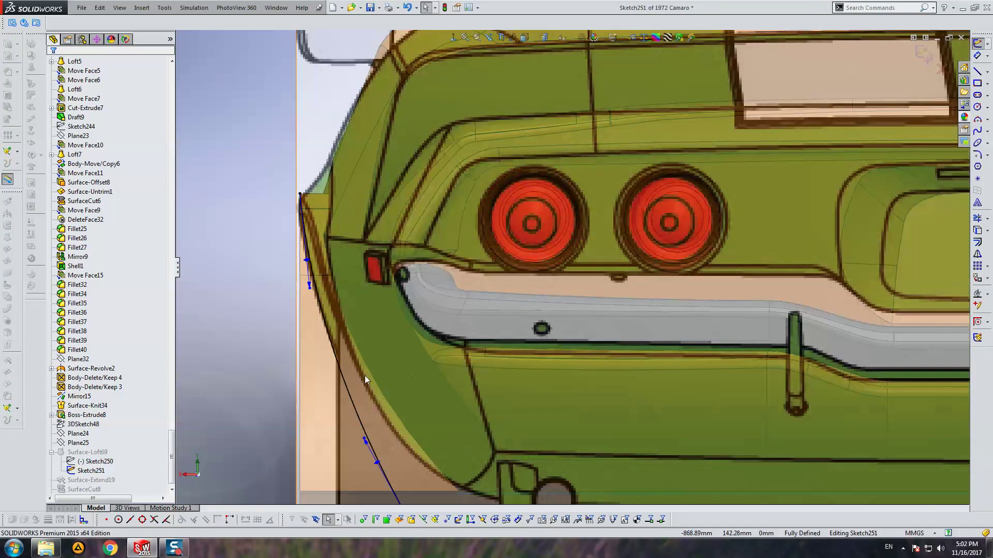
pyautogui.scroll(2, 442, 393)
# Drag both spline tangent handles along the rear outline, first at 124.53°, and exit the sketch.
pyautogui.moveTo(450, 367); pyautogui.dragTo(446, 371)
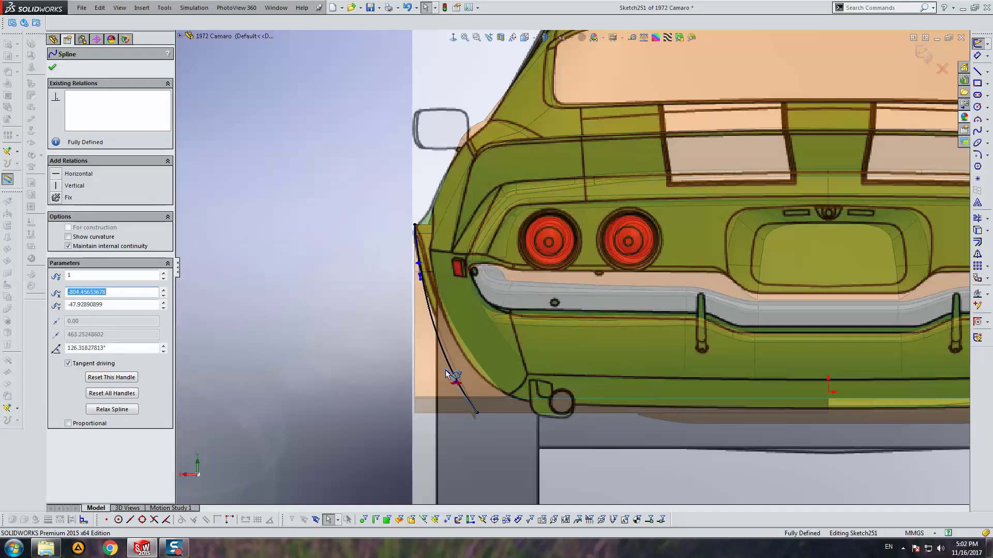
pyautogui.click(418, 283)
pyautogui.moveTo(418, 286); pyautogui.dragTo(424, 296)
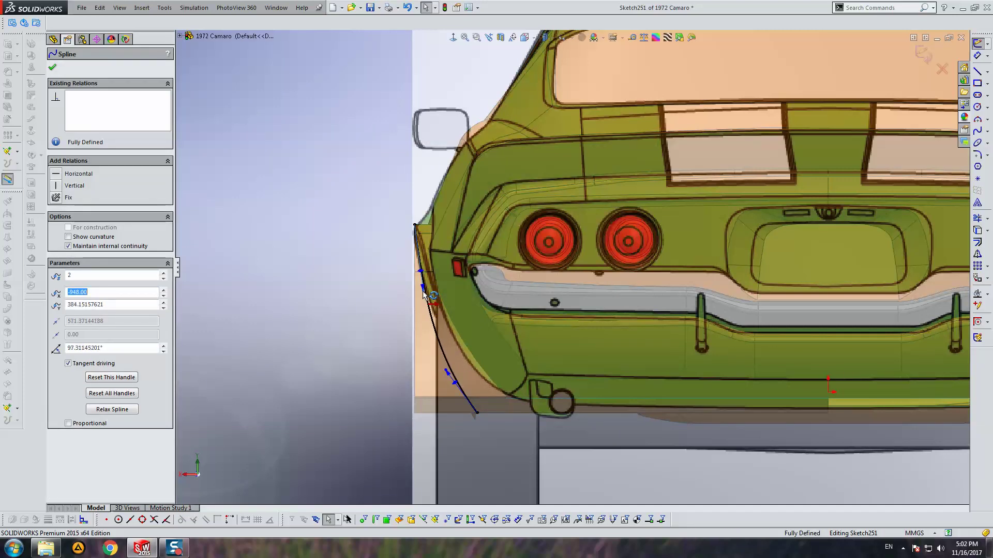
pyautogui.click(445, 369)
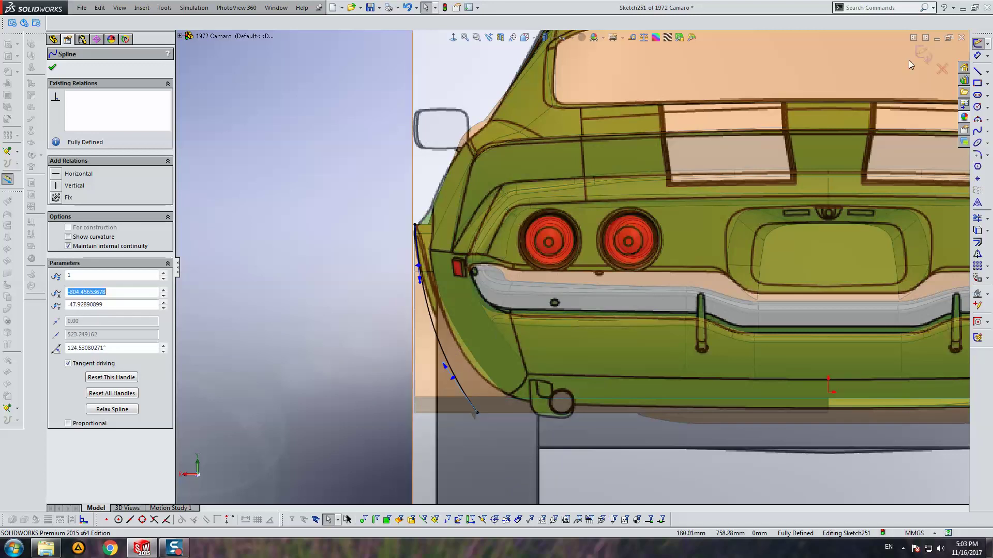
pyautogui.click(923, 54)
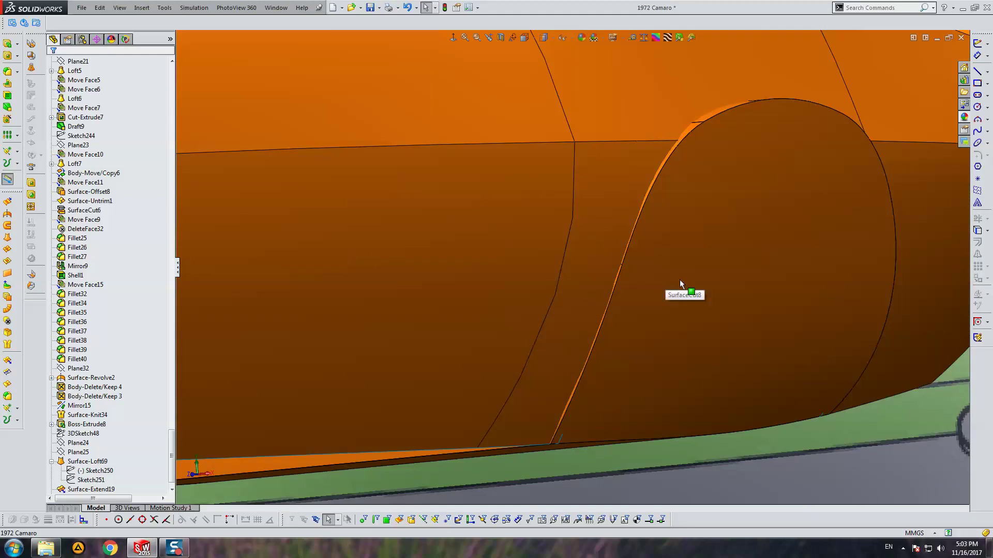
# Orbit and zoom to view the rebuilt flare from underneath, then select Surface-Loft69's Sketch250.
pyautogui.moveTo(679, 280)
pyautogui.mouseDown(button='middle')
pyautogui.moveTo(647, 261)
pyautogui.moveTo(499, 250)
pyautogui.moveTo(547, 253)
pyautogui.moveTo(532, 261)
pyautogui.moveTo(641, 342)
pyautogui.moveTo(602, 290)
pyautogui.mouseUp(button='middle')
pyautogui.moveTo(661, 282)
pyautogui.mouseDown(button='middle')
pyautogui.moveTo(714, 361)
pyautogui.moveTo(707, 327)
pyautogui.moveTo(700, 390)
pyautogui.moveTo(595, 227)
pyautogui.mouseUp(button='middle')
pyautogui.scroll(-3, 668, 318)
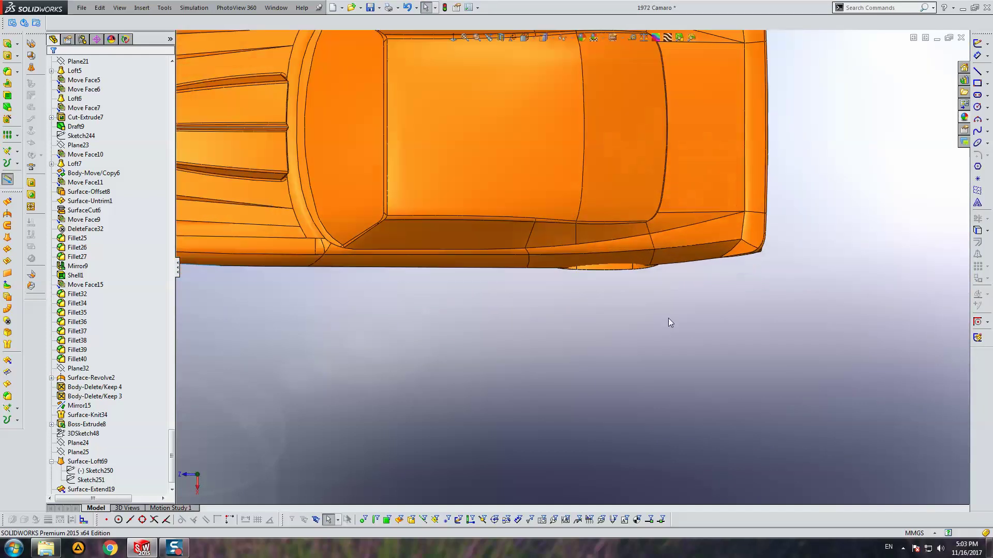
pyautogui.scroll(-3, 556, 253)
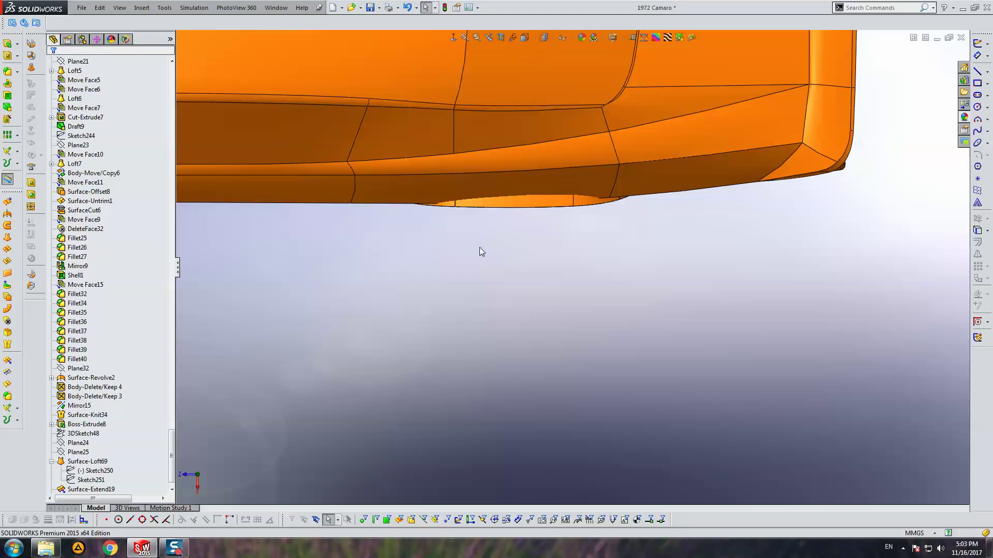
pyautogui.moveTo(483, 273); pyautogui.dragTo(494, 162, button='middle')
pyautogui.click(82, 462)
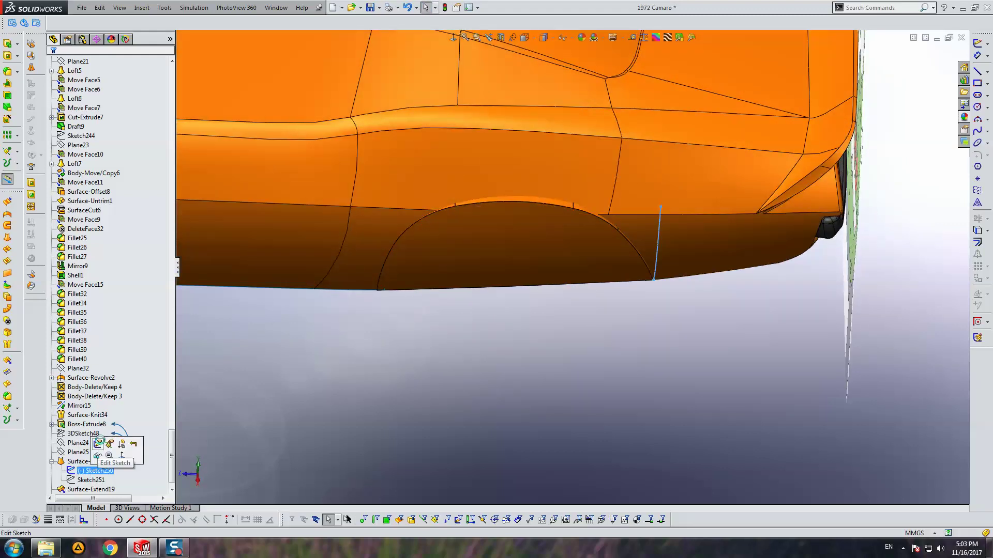
# Edit Sketch250, redirect its lower spline tangent, check both spline points, and exit the sketch.
pyautogui.click(97, 443)
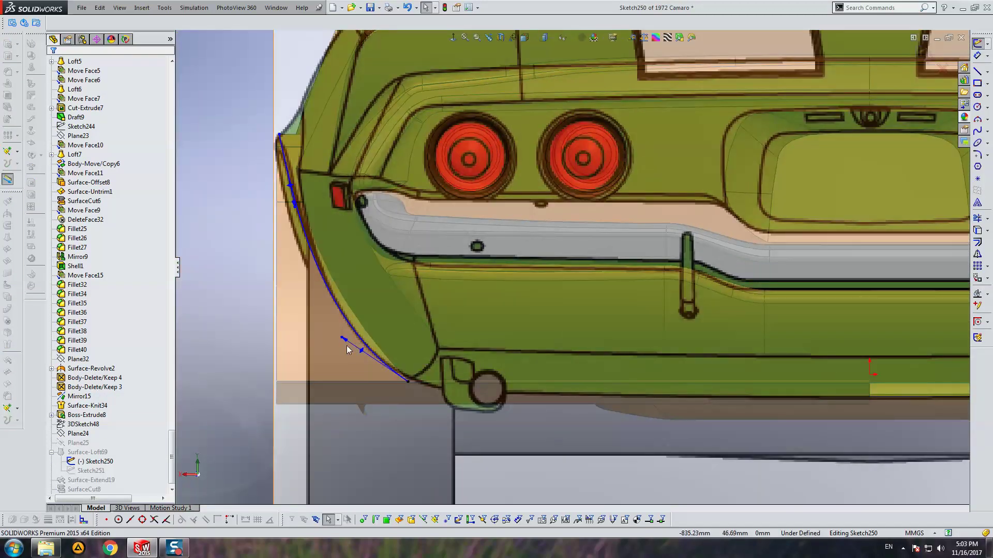
pyautogui.moveTo(343, 340); pyautogui.dragTo(346, 336)
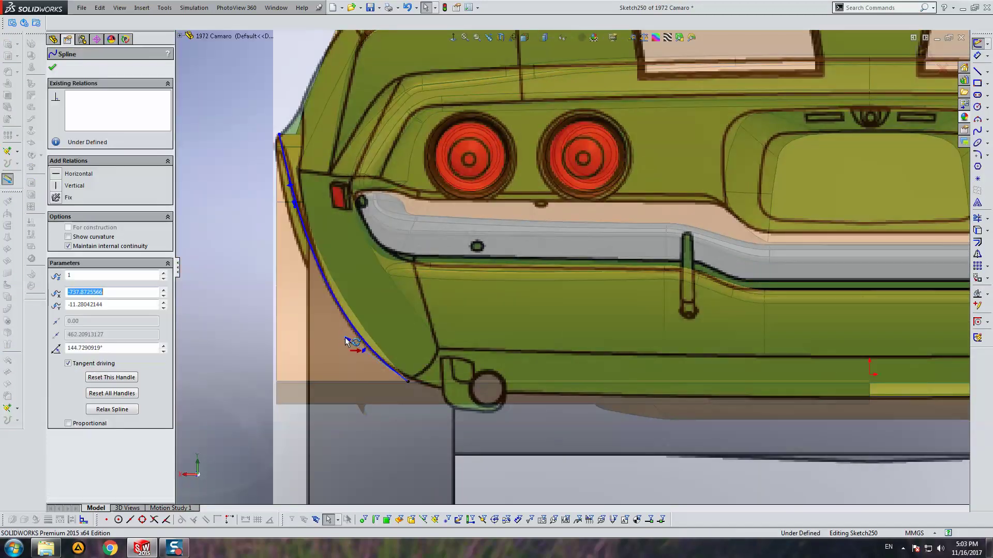
pyautogui.click(293, 213)
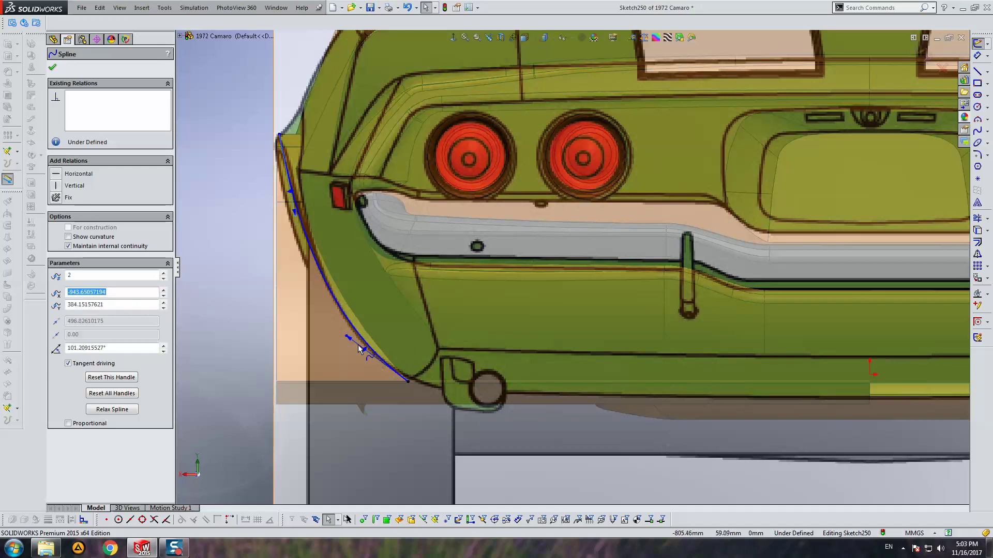
pyautogui.click(349, 336)
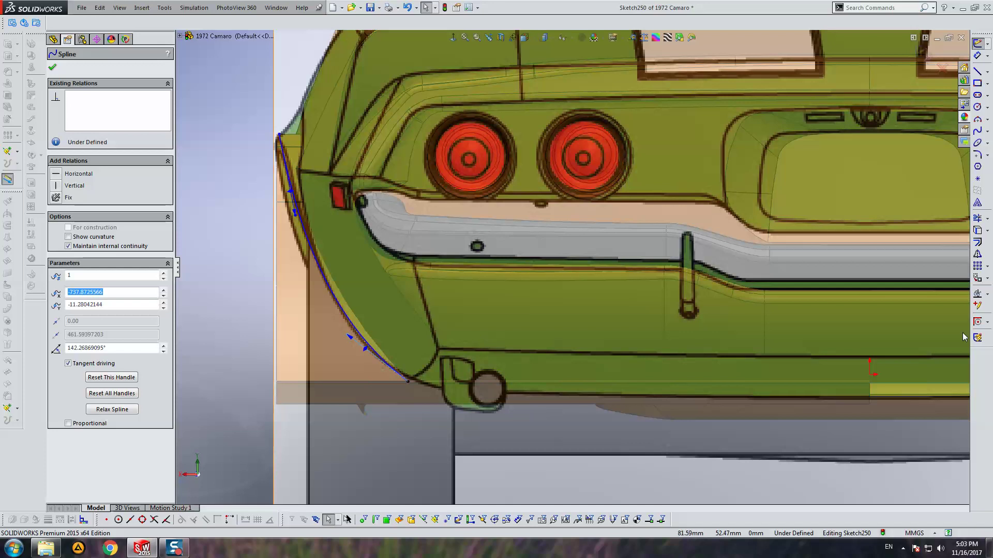
pyautogui.click(926, 58)
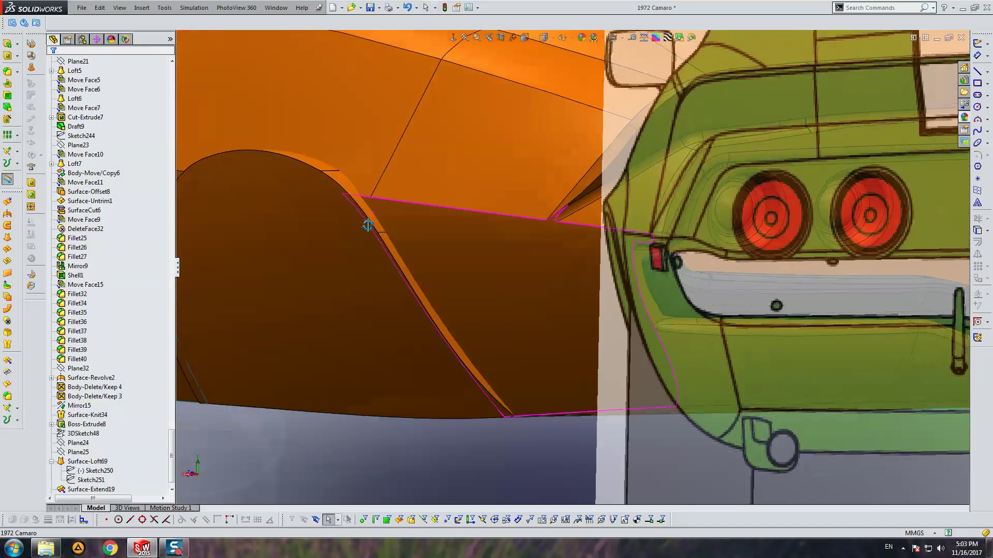
# Reopen Sketch251 for editing, viewed normal to its plane and zoomed in.
pyautogui.scroll(3, 395, 240)
pyautogui.moveTo(395, 240); pyautogui.dragTo(295, 327, button='middle')
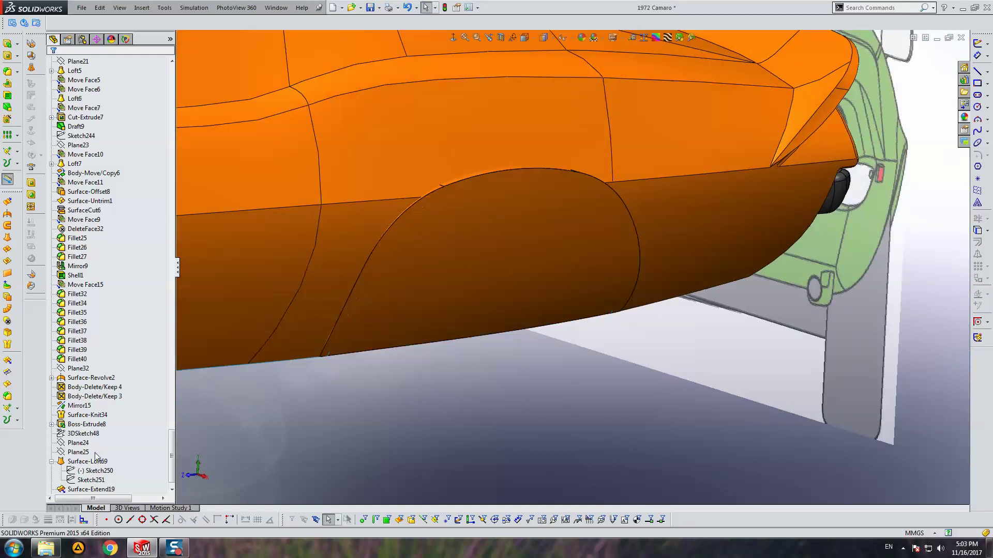
pyautogui.click(95, 471)
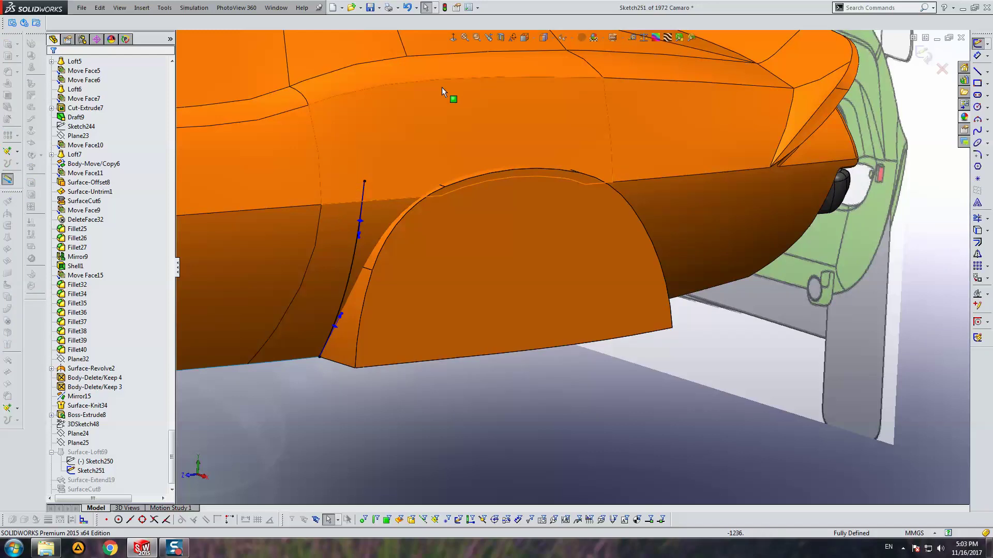
pyautogui.click(453, 38)
pyautogui.scroll(-3, 378, 310)
pyautogui.scroll(-4, 362, 279)
# Nudge the spline tangent angle and weight, first point to 124.27°, then exit and view the side.
pyautogui.click(363, 255)
pyautogui.moveTo(363, 254); pyautogui.dragTo(365, 258)
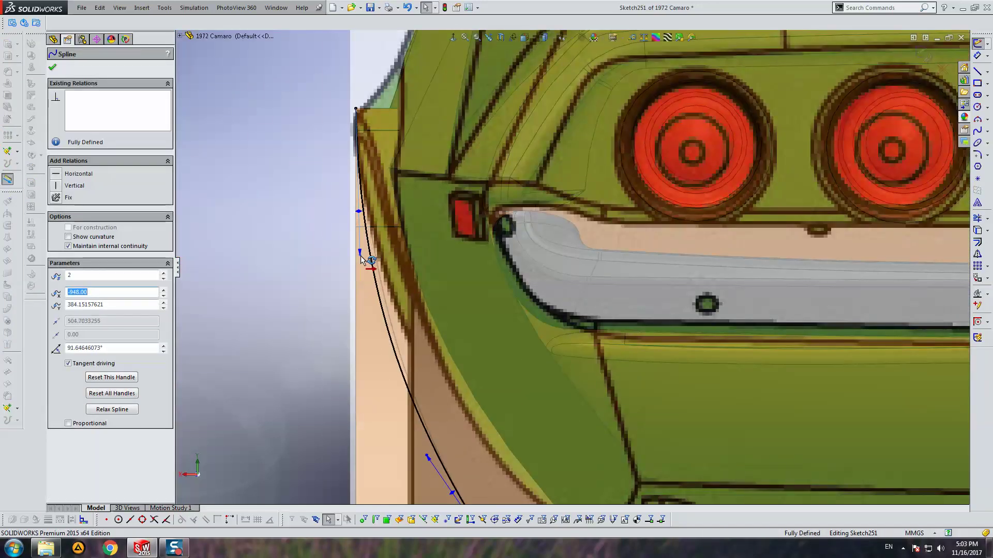
pyautogui.scroll(3, 372, 268)
pyautogui.scroll(-4, 526, 354)
pyautogui.moveTo(511, 317); pyautogui.dragTo(511, 323)
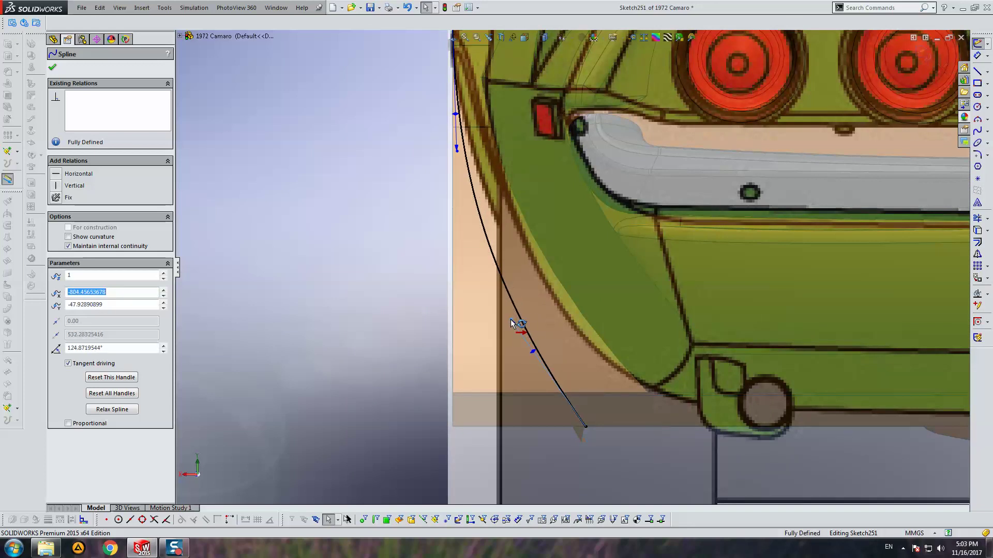
pyautogui.moveTo(514, 325); pyautogui.dragTo(516, 326)
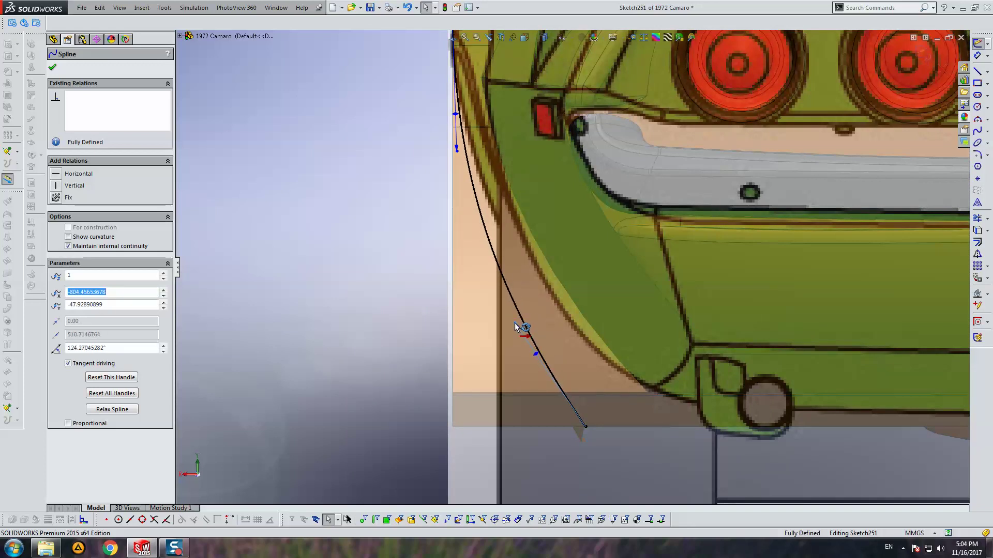
pyautogui.click(926, 56)
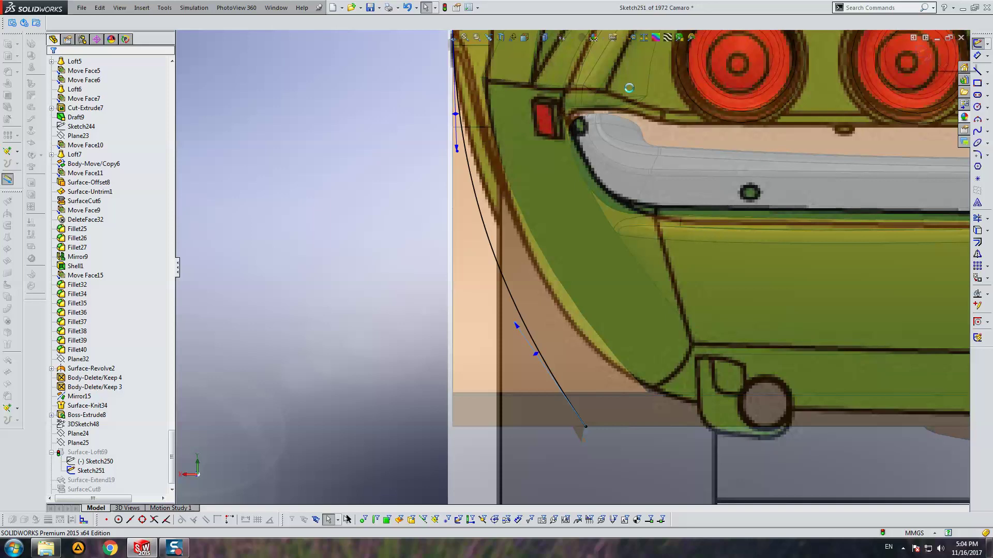
pyautogui.scroll(3, 566, 146)
pyautogui.scroll(3, 493, 226)
pyautogui.moveTo(492, 226)
pyautogui.mouseDown(button='middle')
pyautogui.moveTo(647, 212)
pyautogui.moveTo(590, 284)
pyautogui.moveTo(532, 269)
pyautogui.mouseUp(button='middle')
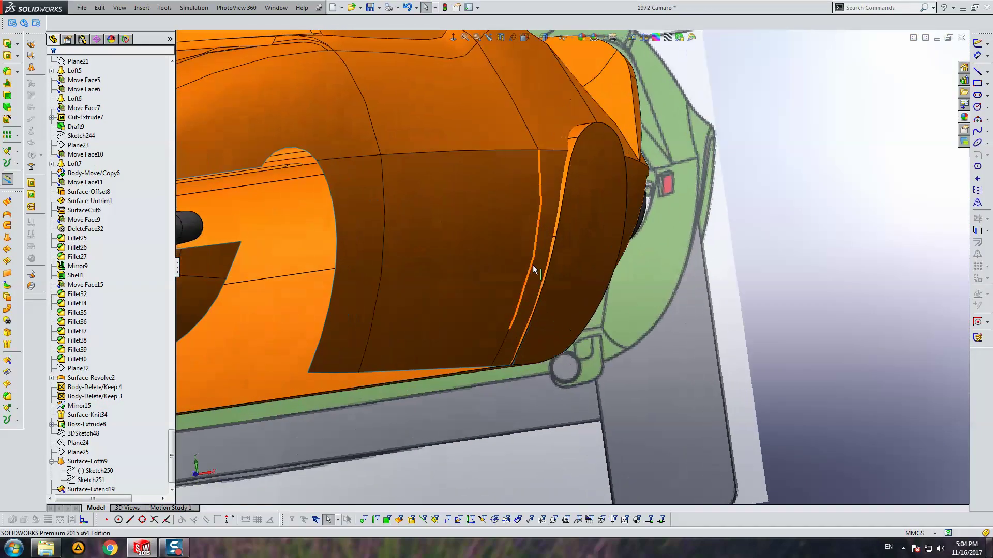
pyautogui.moveTo(651, 234)
pyautogui.mouseDown(button='middle')
pyautogui.moveTo(647, 206)
pyautogui.moveTo(563, 234)
pyautogui.moveTo(612, 195)
pyautogui.moveTo(592, 166)
pyautogui.moveTo(555, 239)
pyautogui.moveTo(505, 247)
pyautogui.moveTo(586, 224)
pyautogui.moveTo(569, 228)
pyautogui.moveTo(517, 151)
pyautogui.mouseUp(button='middle')
pyautogui.click(451, 41)
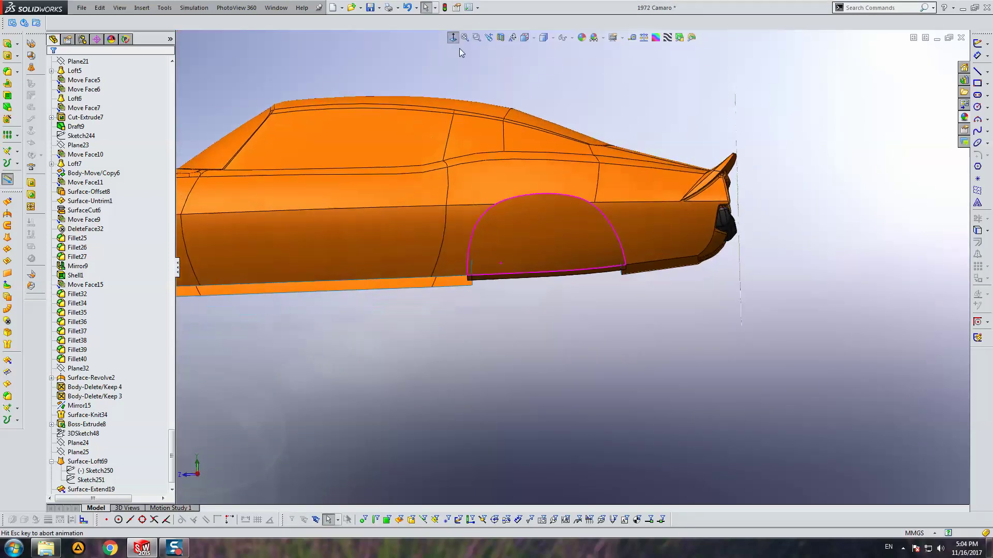
pyautogui.scroll(-3, 575, 230)
pyautogui.scroll(-1, 571, 231)
pyautogui.moveTo(601, 228)
pyautogui.mouseDown(button='middle')
pyautogui.moveTo(639, 257)
pyautogui.moveTo(591, 192)
pyautogui.moveTo(572, 206)
pyautogui.moveTo(607, 236)
pyautogui.moveTo(625, 219)
pyautogui.moveTo(645, 224)
pyautogui.moveTo(643, 209)
pyautogui.moveTo(612, 222)
pyautogui.mouseUp(button='middle')
# Hide the orange interior body and orbit to a full rear view of the car.
pyautogui.rightClick(508, 214)
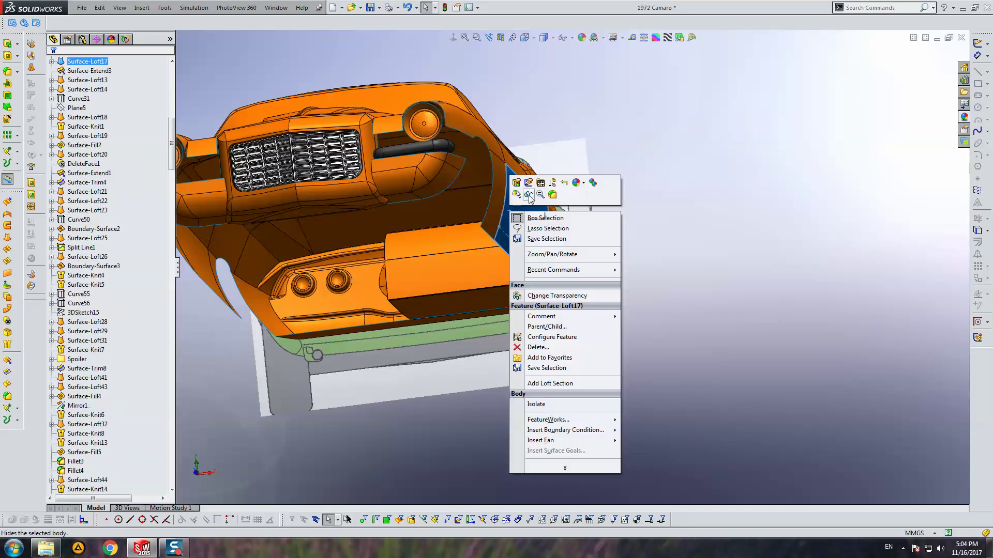
pyautogui.click(531, 197)
pyautogui.scroll(-3, 567, 240)
pyautogui.moveTo(567, 240)
pyautogui.mouseDown(button='middle')
pyautogui.moveTo(560, 257)
pyautogui.moveTo(514, 221)
pyautogui.moveTo(519, 212)
pyautogui.mouseUp(button='middle')
pyautogui.scroll(2, 497, 262)
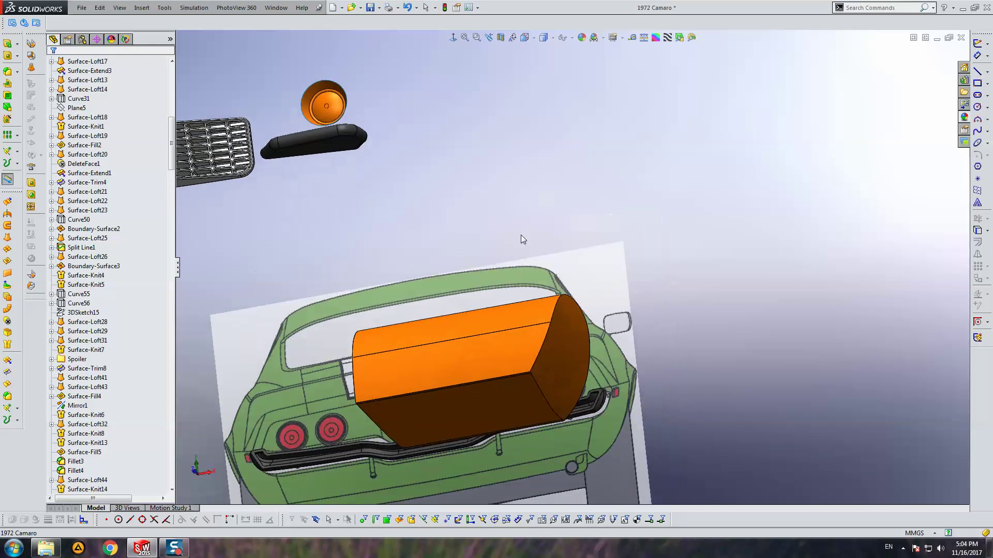
pyautogui.scroll(-4, 543, 367)
pyautogui.scroll(-2, 543, 368)
pyautogui.scroll(5, 537, 353)
pyautogui.moveTo(537, 347)
pyautogui.mouseDown(button='middle')
pyautogui.moveTo(530, 367)
pyautogui.moveTo(538, 320)
pyautogui.moveTo(516, 260)
pyautogui.moveTo(516, 158)
pyautogui.moveTo(635, 282)
pyautogui.mouseUp(button='middle')
pyautogui.scroll(-2, 517, 264)
# Delete the flare block's front, second and bottom flat faces as DeleteFace33.
pyautogui.click(7, 321)
pyautogui.click(532, 253)
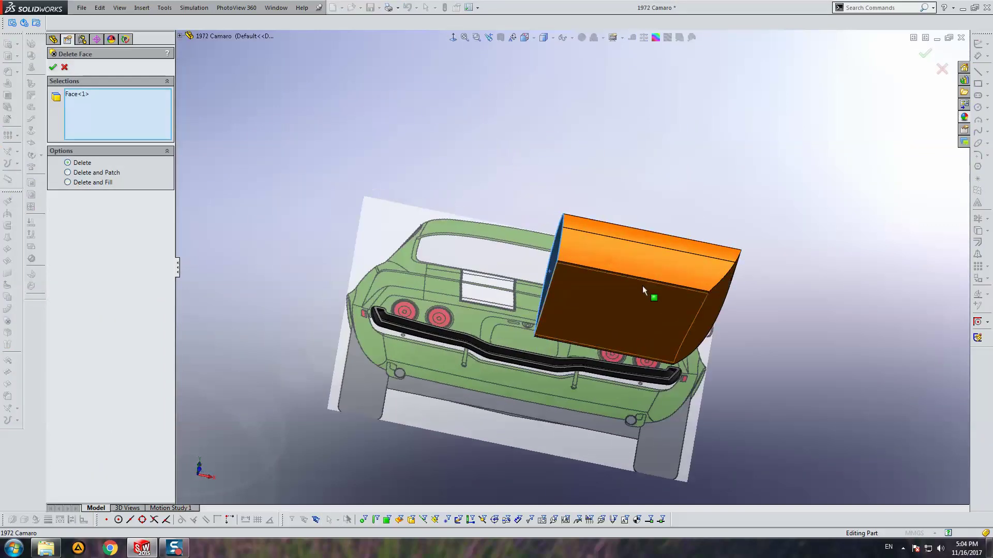
pyautogui.scroll(-3, 607, 278)
pyautogui.scroll(-3, 505, 228)
pyautogui.scroll(3, 547, 252)
pyautogui.click(548, 252)
pyautogui.scroll(-3, 461, 348)
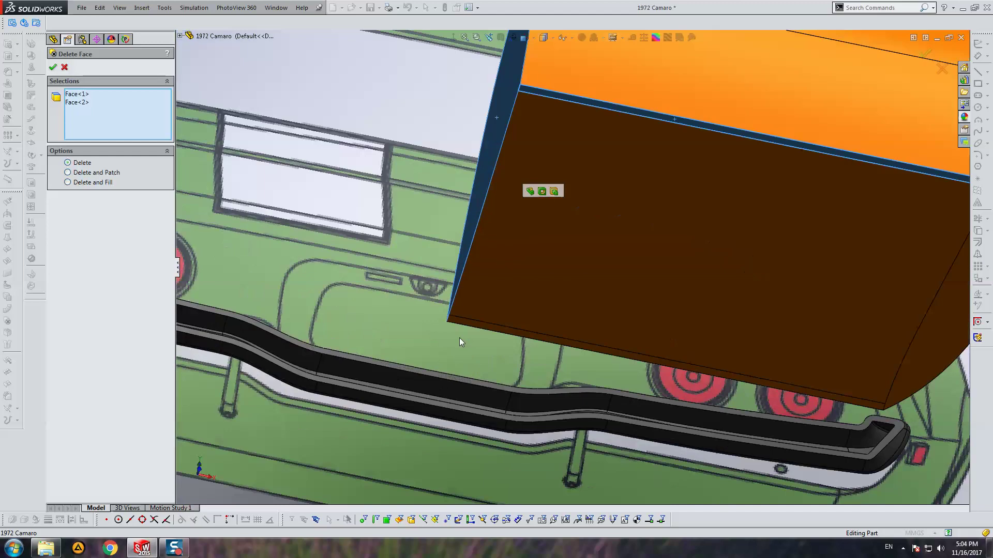
pyautogui.scroll(5, 470, 324)
pyautogui.scroll(-1, 634, 277)
pyautogui.click(641, 257)
pyautogui.moveTo(641, 257)
pyautogui.mouseDown(button='middle')
pyautogui.moveTo(537, 317)
pyautogui.moveTo(523, 270)
pyautogui.moveTo(585, 333)
pyautogui.moveTo(684, 343)
pyautogui.moveTo(758, 399)
pyautogui.moveTo(654, 324)
pyautogui.mouseUp(button='middle')
pyautogui.press('Return')
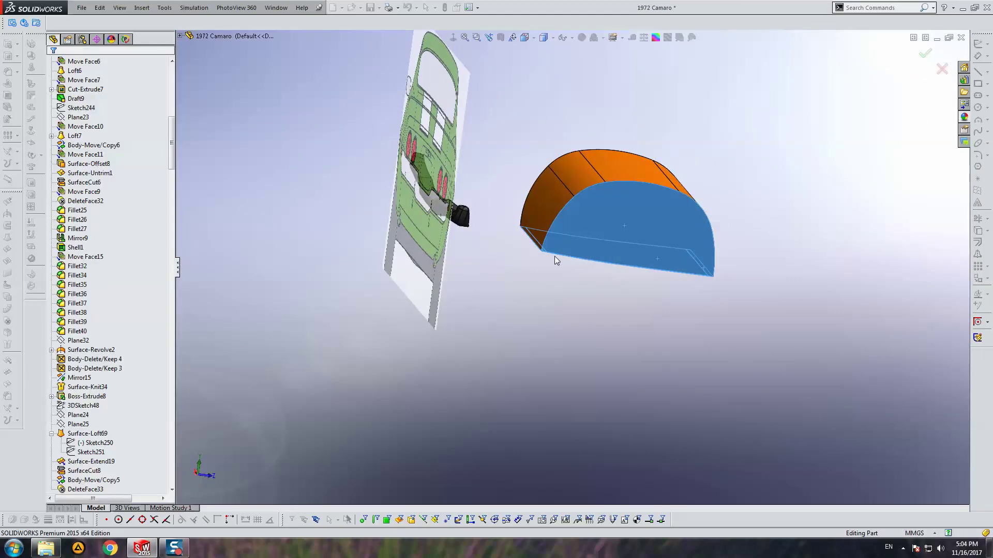
pyautogui.moveTo(588, 244)
pyautogui.mouseDown(button='middle')
pyautogui.moveTo(390, 210)
pyautogui.moveTo(546, 79)
pyautogui.mouseUp(button='middle')
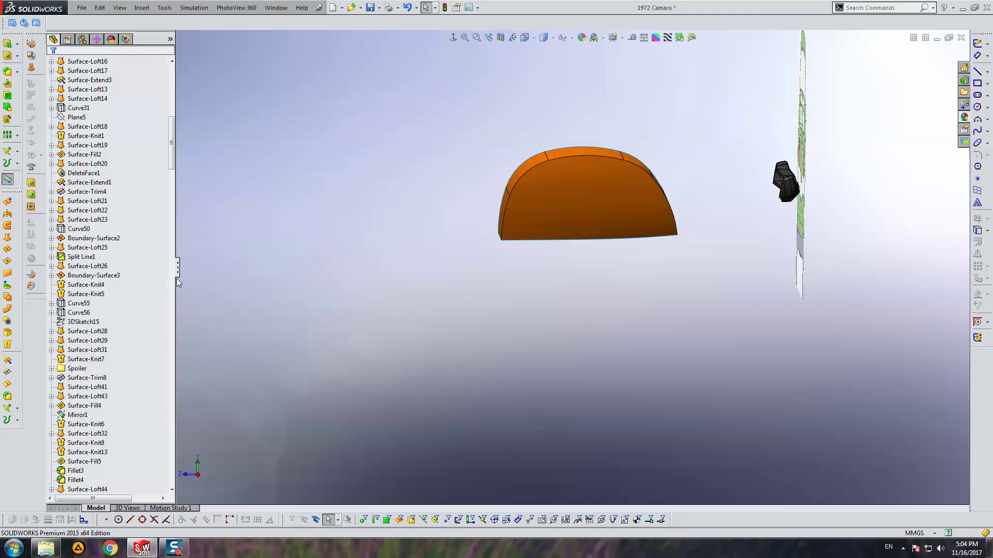
# Highlight Surface-Knit34, clear it, and orbit toward the rear wheel arch.
pyautogui.moveTo(172, 148); pyautogui.dragTo(176, 83)
pyautogui.click(97, 219)
pyautogui.click(492, 317)
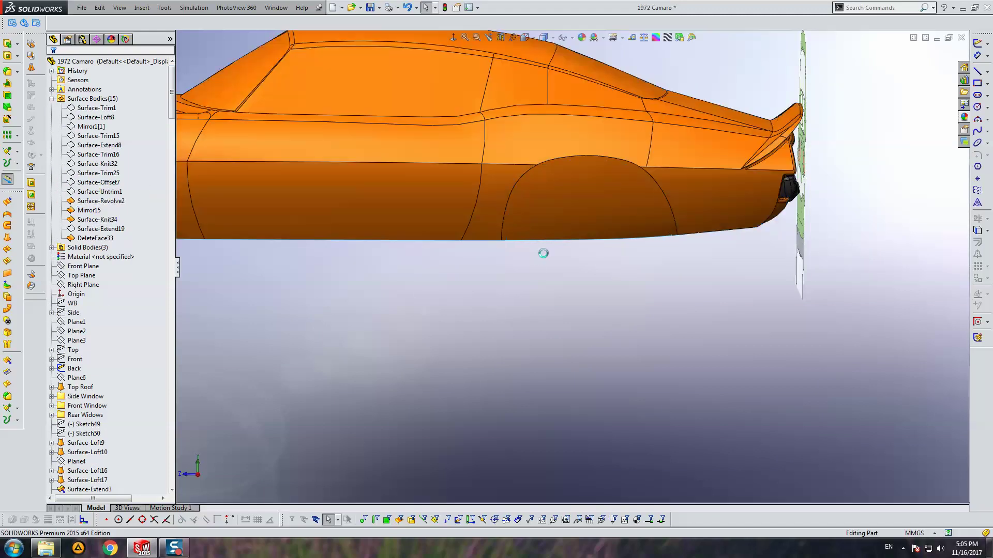
pyautogui.moveTo(543, 253); pyautogui.dragTo(537, 181, button='middle')
pyautogui.scroll(-5, 536, 182)
pyautogui.moveTo(550, 228)
pyautogui.mouseDown(button='middle')
pyautogui.moveTo(532, 102)
pyautogui.moveTo(545, 93)
pyautogui.moveTo(489, 173)
pyautogui.moveTo(481, 148)
pyautogui.moveTo(631, 390)
pyautogui.moveTo(598, 315)
pyautogui.moveTo(494, 379)
pyautogui.mouseUp(button='middle')
# Switch to Right view, zoom, orbit underneath the car, and collapse Surface Bodies.
pyautogui.hotkey('ctrl', '4')
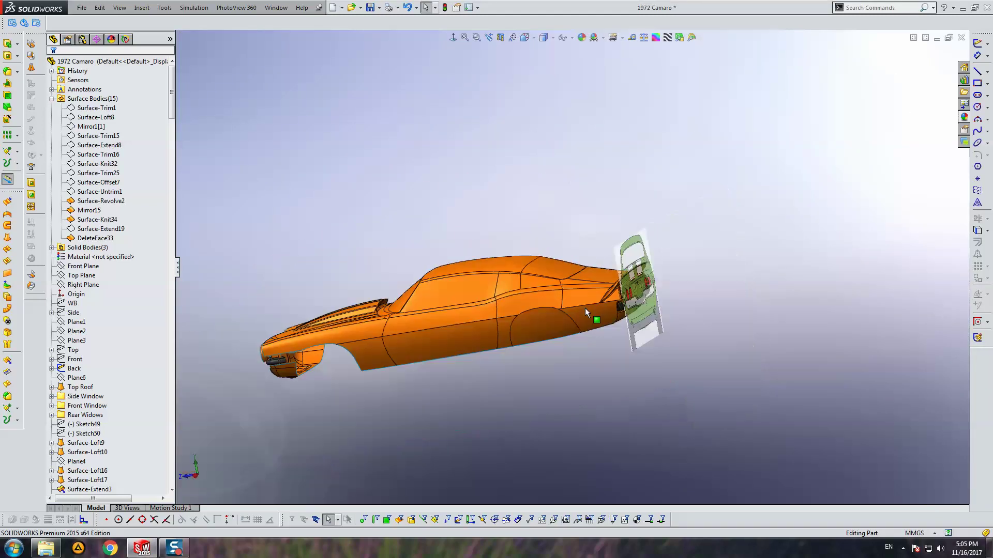
pyautogui.scroll(-5, 556, 340)
pyautogui.scroll(-4, 556, 340)
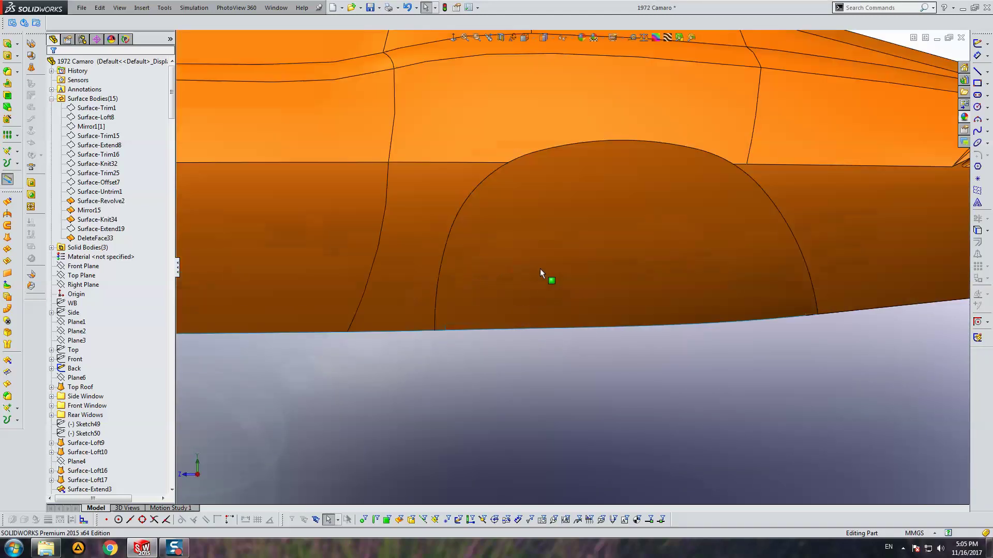
pyautogui.scroll(1, 529, 290)
pyautogui.moveTo(524, 292)
pyautogui.mouseDown(button='middle')
pyautogui.moveTo(552, 259)
pyautogui.moveTo(637, 287)
pyautogui.moveTo(644, 307)
pyautogui.moveTo(642, 243)
pyautogui.moveTo(486, 259)
pyautogui.mouseUp(button='middle')
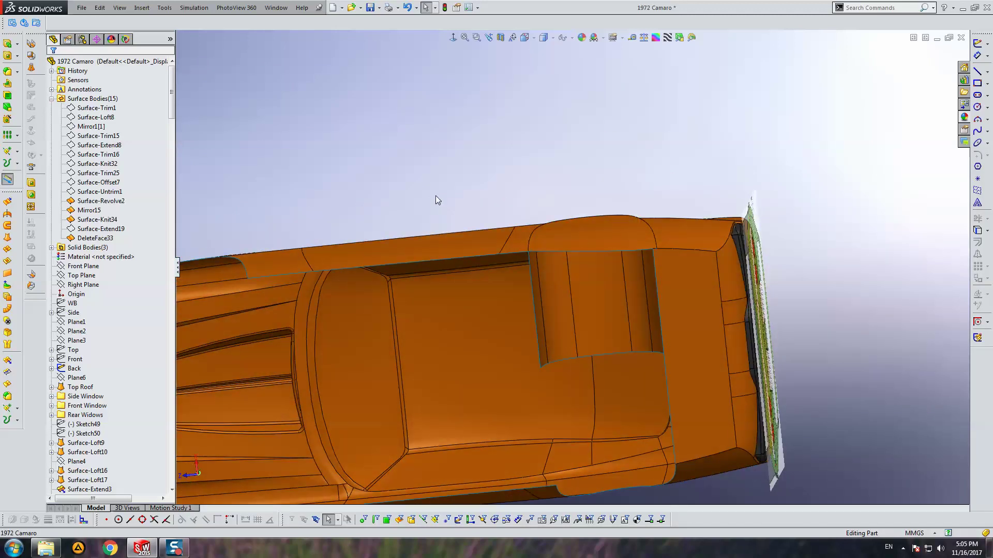
pyautogui.click(52, 99)
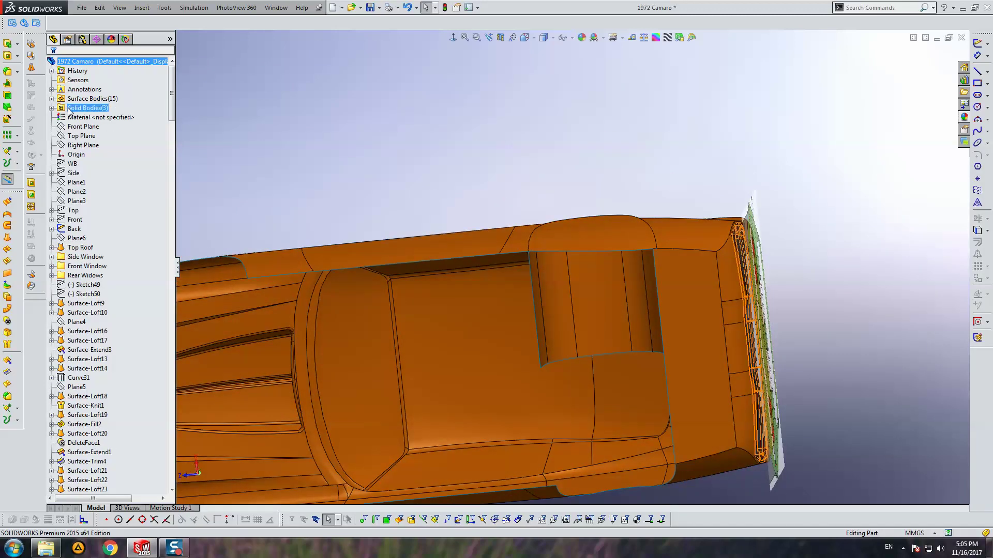
# Orient the view normal to the Top Plane, looking up from the bottom.
pyautogui.click(86, 135)
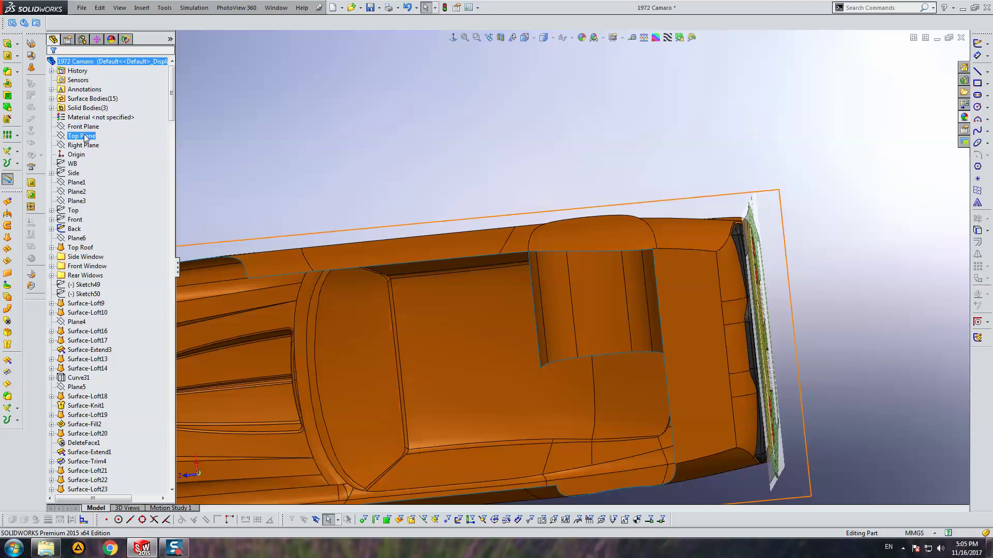
pyautogui.click(454, 39)
pyautogui.click(454, 39)
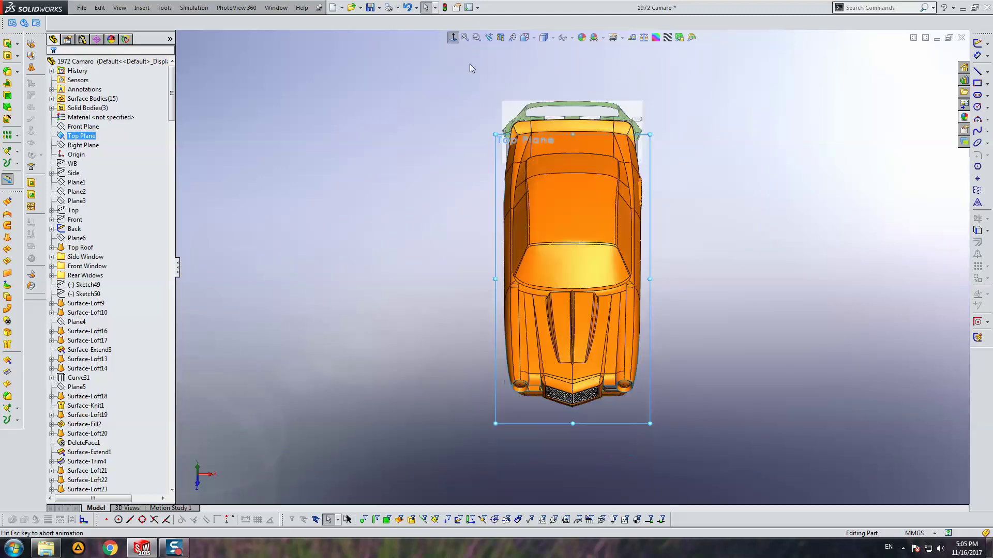
pyautogui.scroll(-5, 558, 334)
pyautogui.scroll(-3, 507, 267)
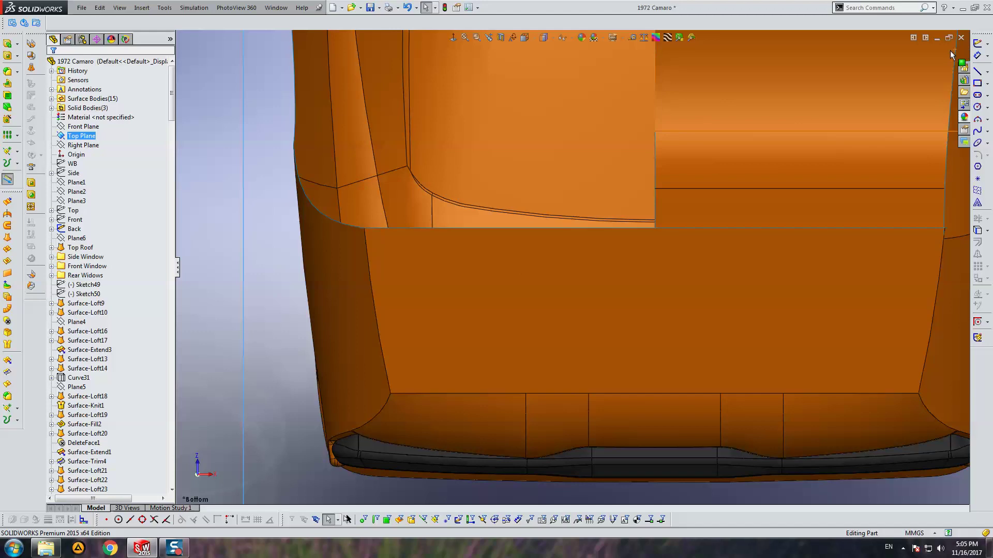
# Sketch a horizontal line across the rear underside panel on the Top Plane.
pyautogui.click(978, 43)
pyautogui.click(977, 71)
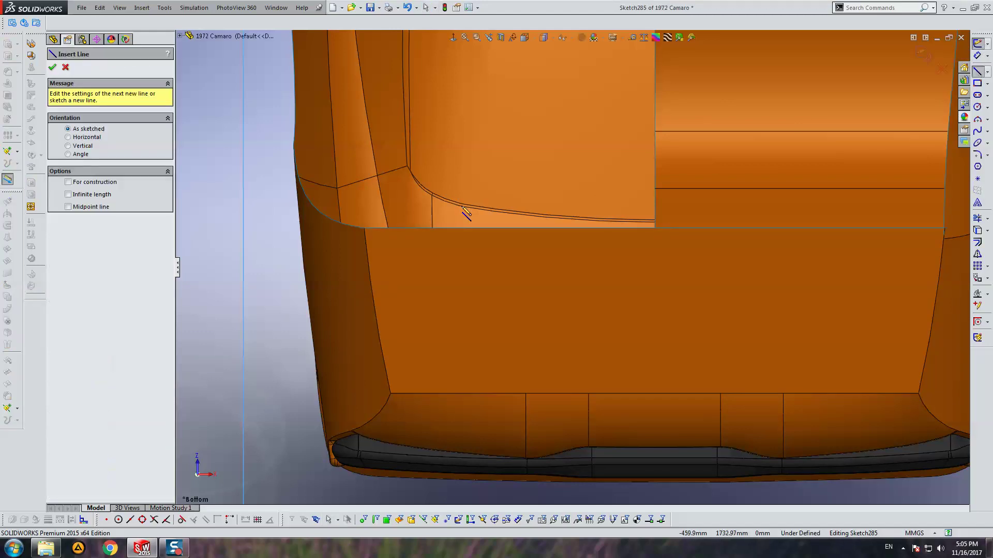
pyautogui.click(370, 258)
pyautogui.scroll(2, 703, 261)
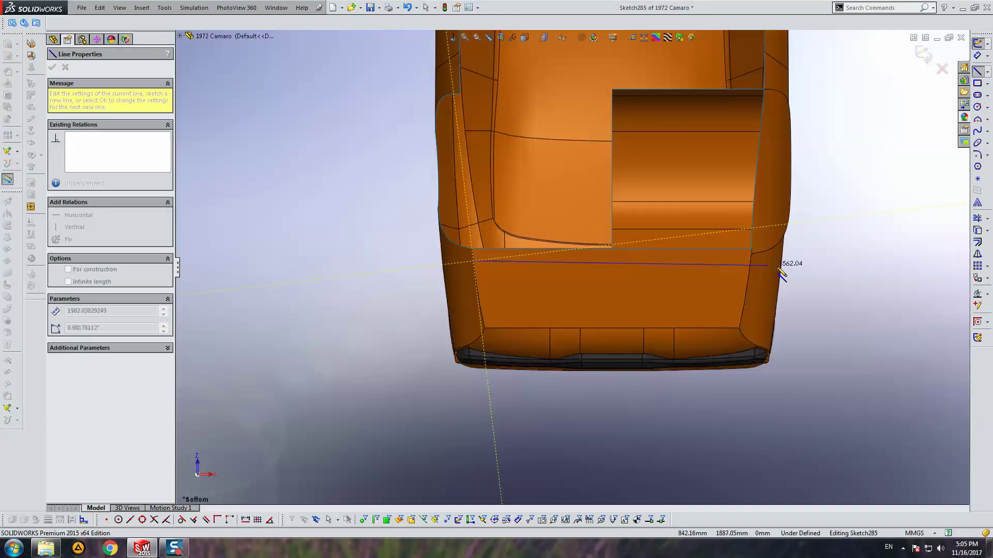
pyautogui.click(791, 261)
pyautogui.press('Escape')
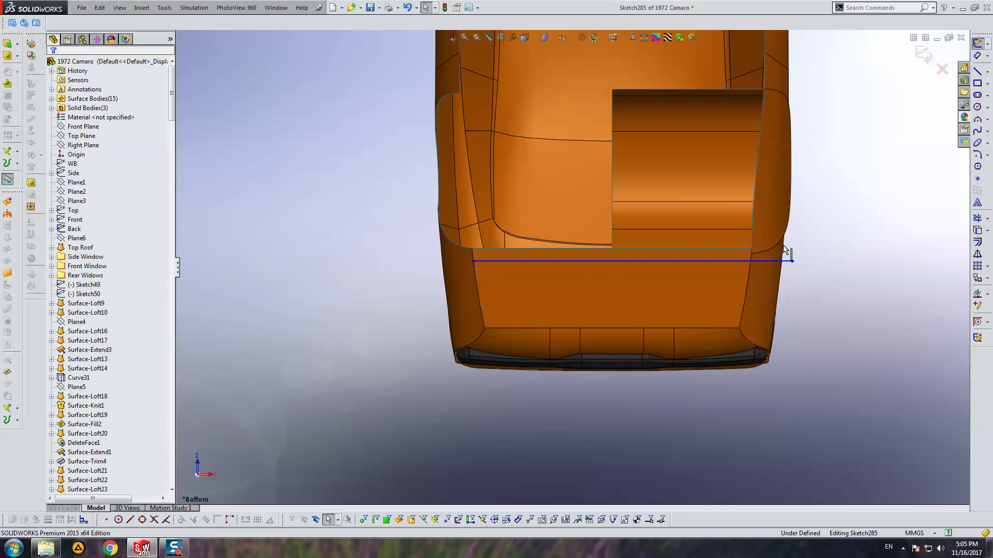
pyautogui.scroll(-2, 770, 262)
pyautogui.scroll(-1, 774, 263)
pyautogui.moveTo(777, 263); pyautogui.dragTo(698, 268)
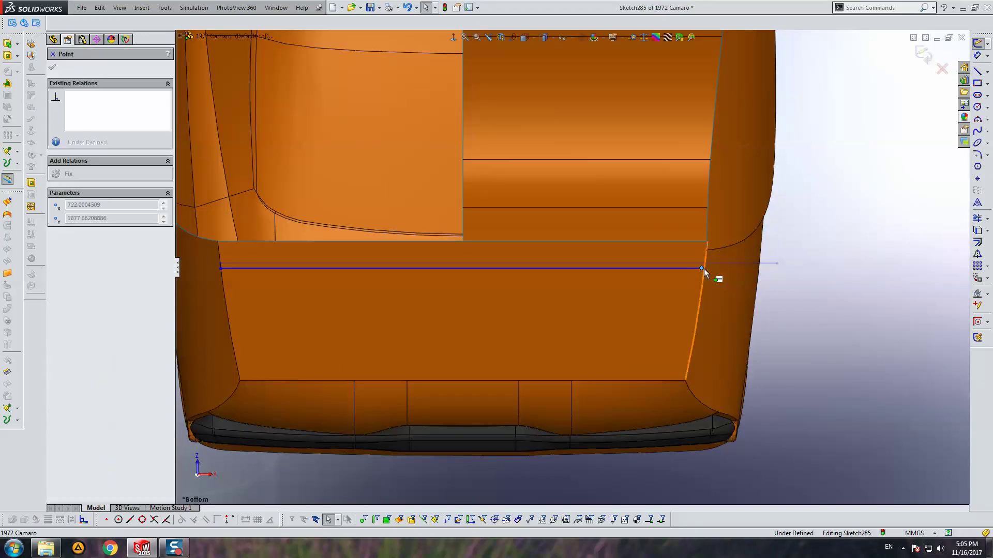
# Dimension the line 100 mm from the cutout's lower edge.
pyautogui.click(562, 268)
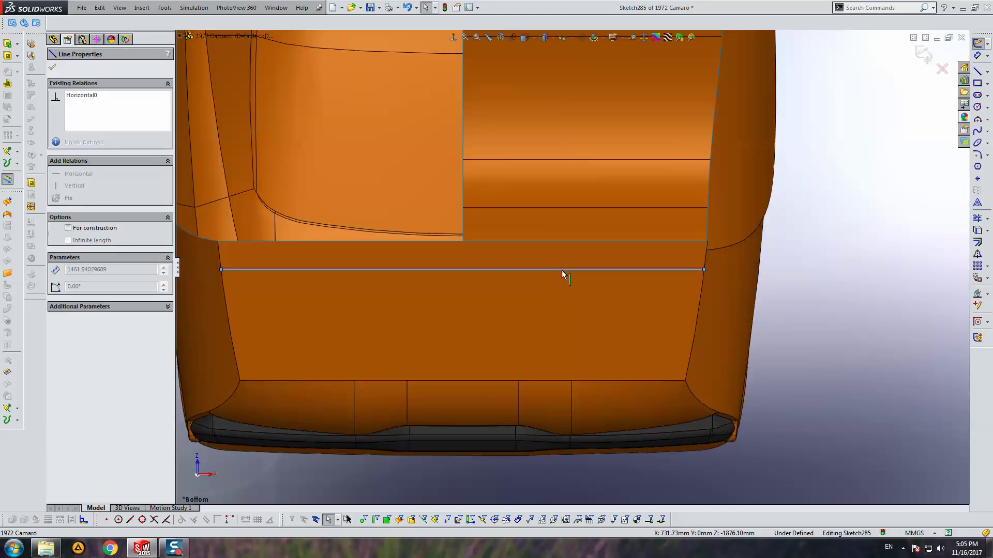
pyautogui.click(977, 56)
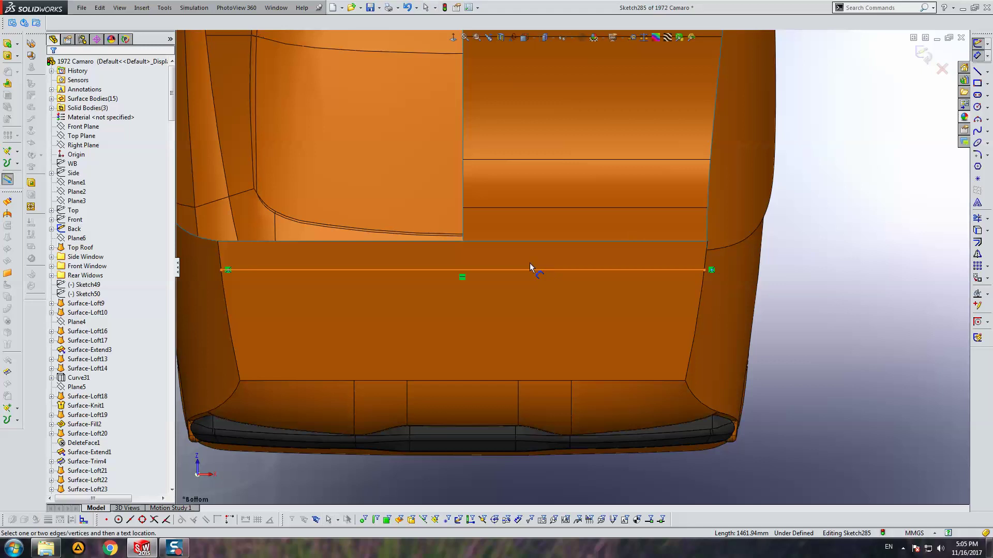
pyautogui.click(529, 242)
pyautogui.click(504, 270)
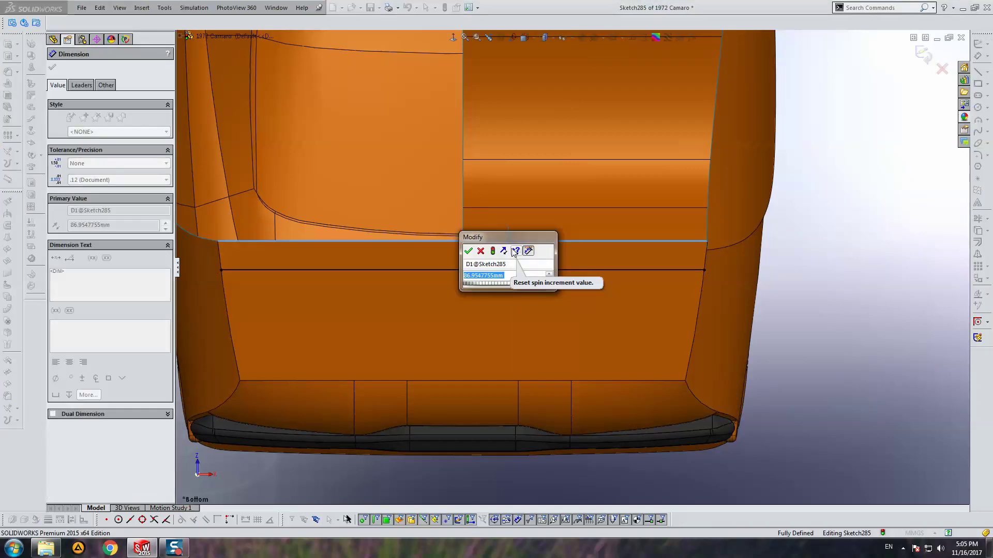
pyautogui.write('100')
pyautogui.press('Return')
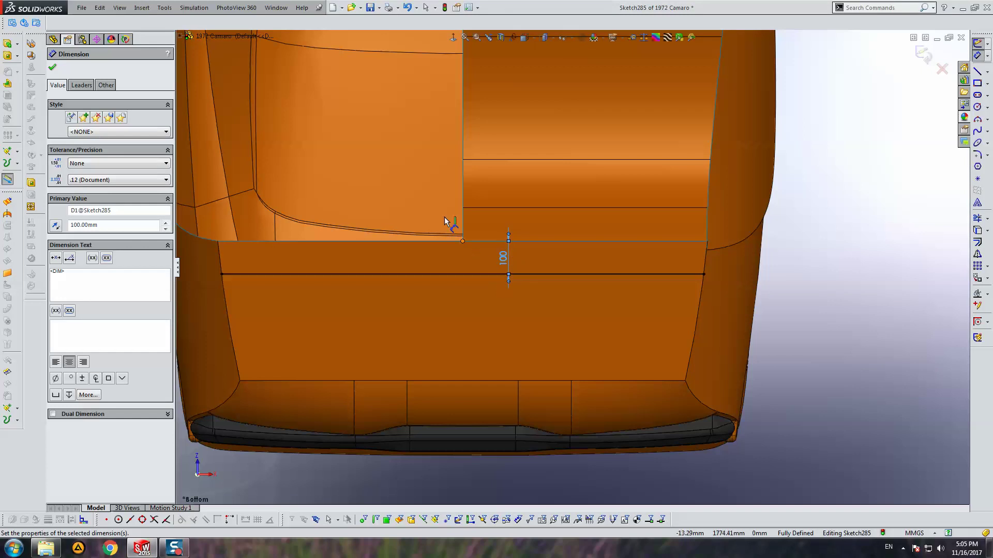
pyautogui.press('Escape')
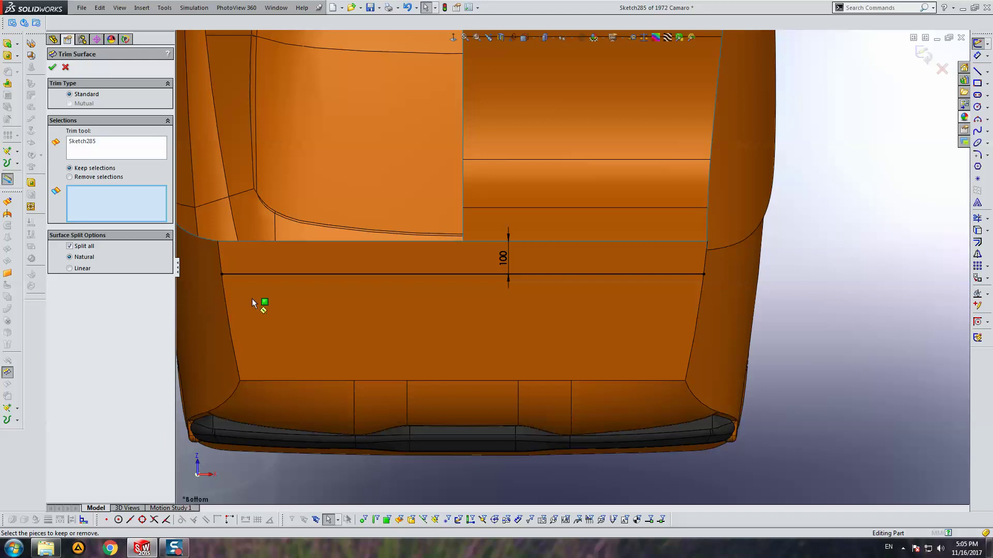
# Split the rear underside face along Sketch285 with a Split Line, creating a strip face.
pyautogui.click(941, 71)
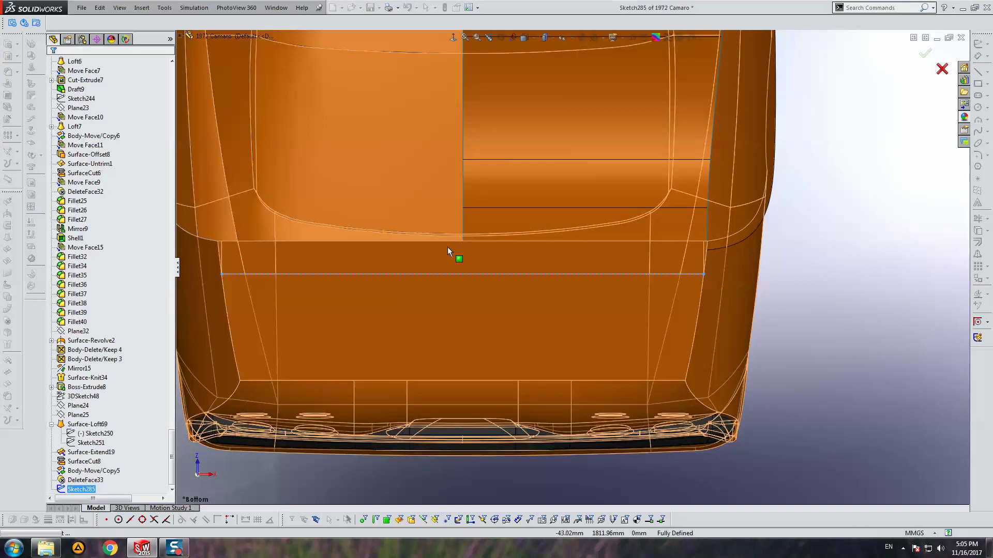
pyautogui.click(70, 462)
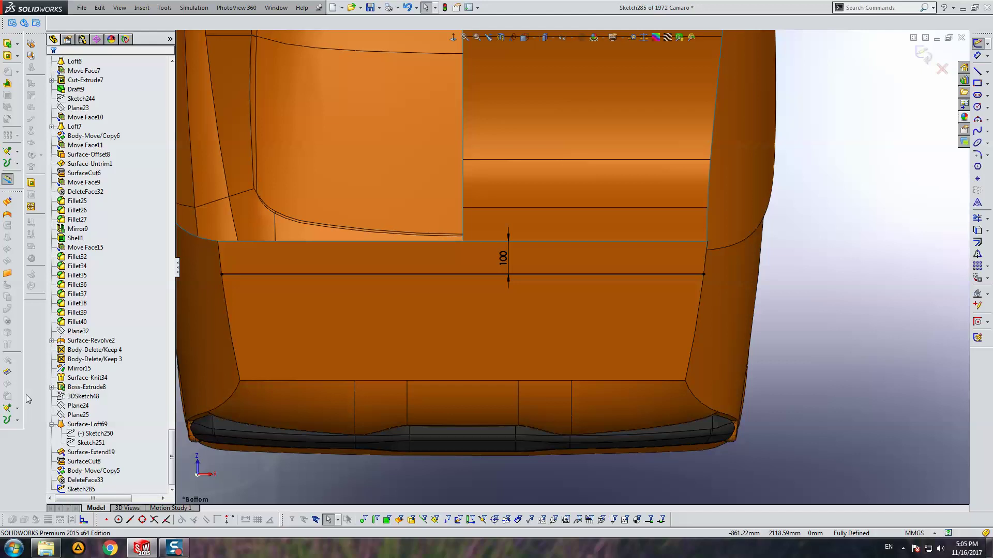
pyautogui.click(17, 421)
pyautogui.click(381, 321)
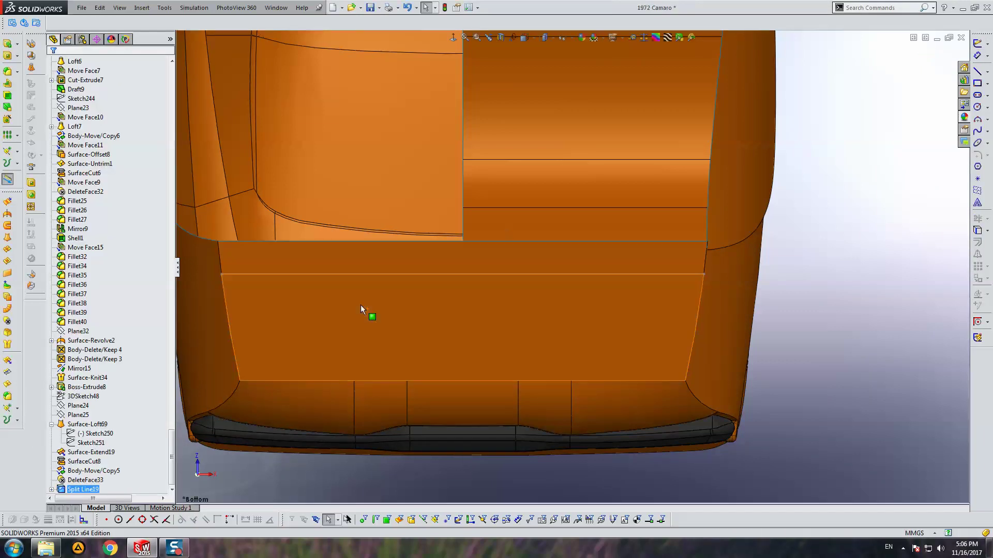
pyautogui.click(8, 374)
pyautogui.click(284, 259)
pyautogui.press('Escape')
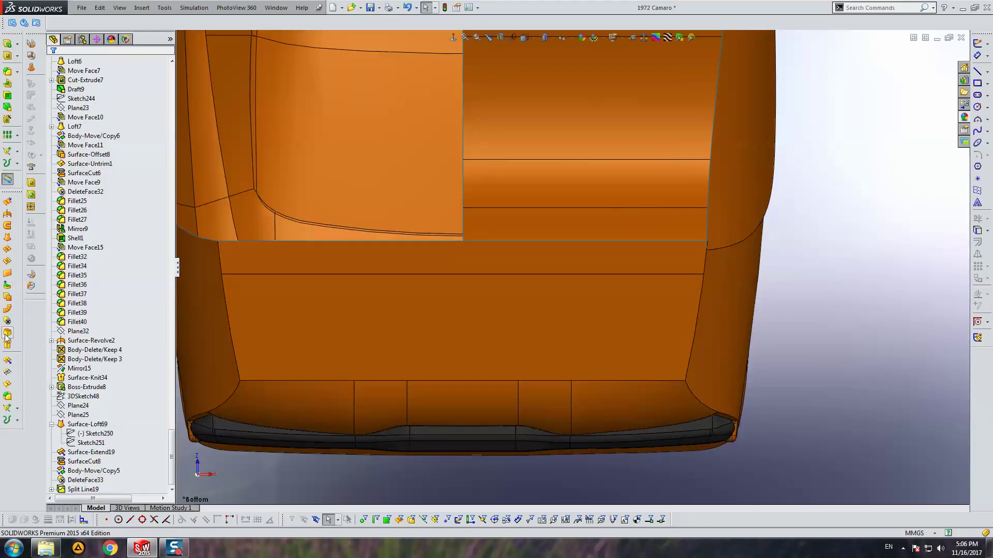
# Delete the 100 mm strip face from the rear underside.
pyautogui.click(7, 345)
pyautogui.click(299, 249)
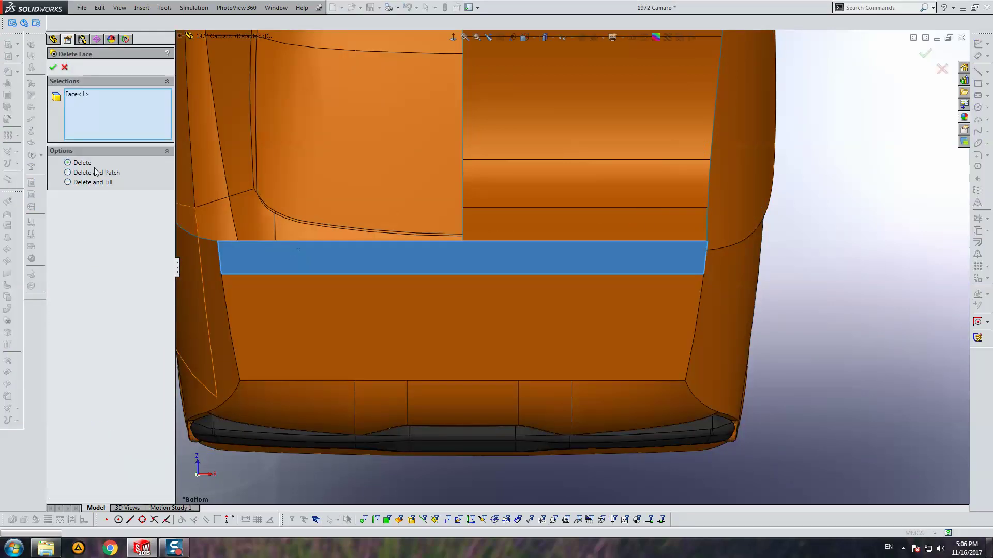
pyautogui.press('Return')
pyautogui.scroll(3, 637, 264)
pyautogui.moveTo(637, 265); pyautogui.dragTo(628, 258, button='middle')
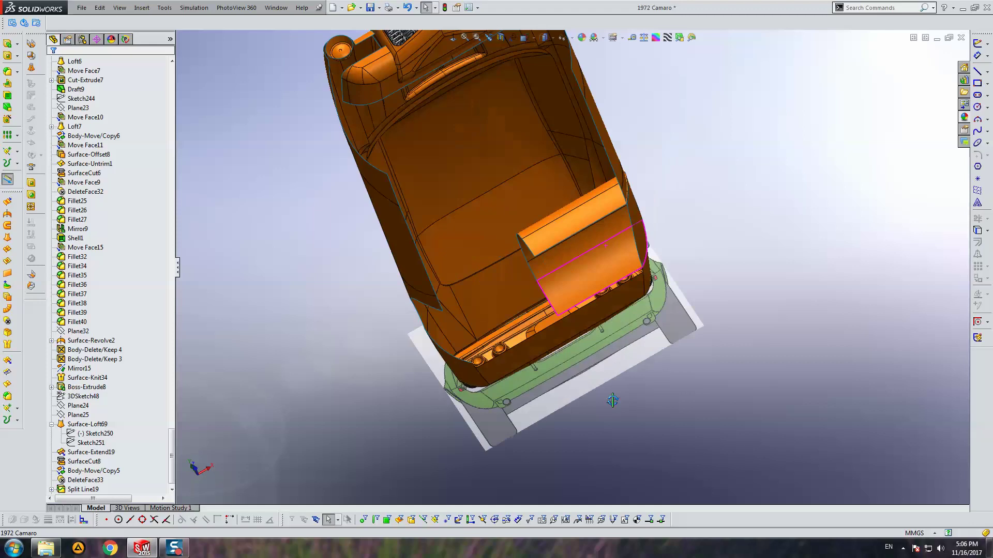
# Inspect the fillet corner, then roll the model back above Surface-Extend19.
pyautogui.scroll(-5, 629, 258)
pyautogui.scroll(-3, 621, 255)
pyautogui.moveTo(620, 250)
pyautogui.mouseDown(button='middle')
pyautogui.moveTo(560, 229)
pyautogui.moveTo(616, 168)
pyautogui.moveTo(590, 210)
pyautogui.moveTo(568, 173)
pyautogui.moveTo(578, 235)
pyautogui.mouseUp(button='middle')
pyautogui.scroll(3, 578, 236)
pyautogui.moveTo(567, 279)
pyautogui.mouseDown(button='middle')
pyautogui.moveTo(556, 231)
pyautogui.moveTo(572, 224)
pyautogui.moveTo(544, 256)
pyautogui.mouseUp(button='middle')
pyautogui.click(544, 256)
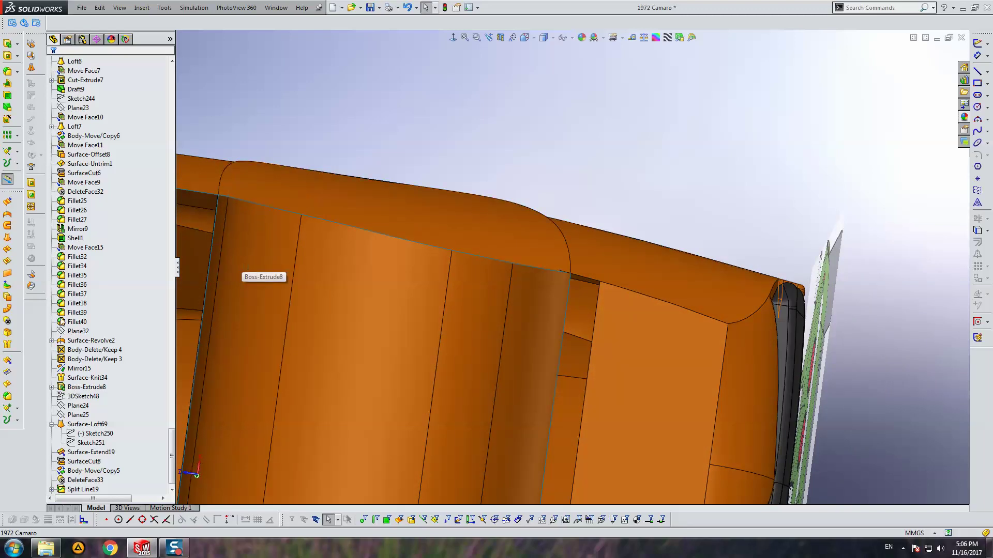
pyautogui.click(71, 452)
pyautogui.click(102, 424)
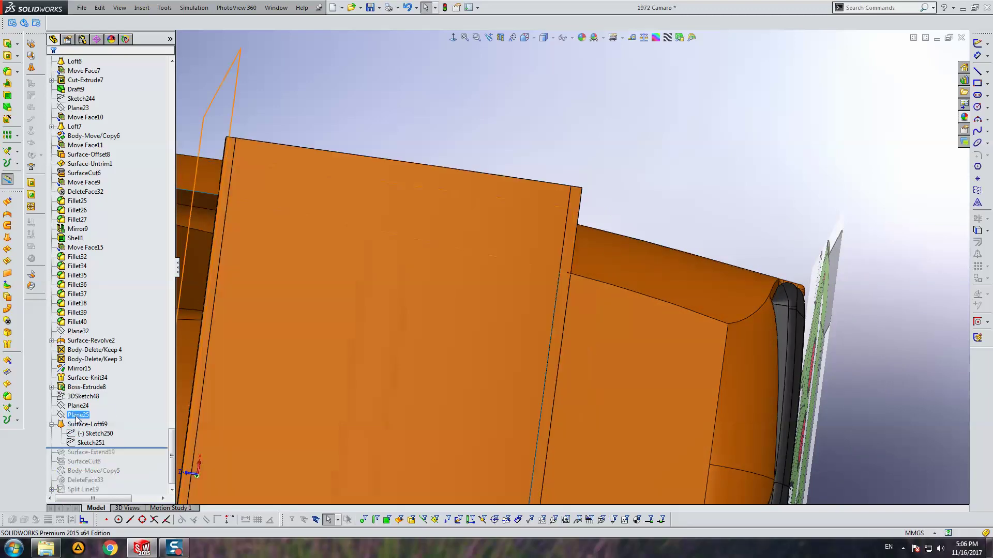
# Roll back before Surface-Loft69 and orbit to the rear quarter panel and door.
pyautogui.click(88, 437)
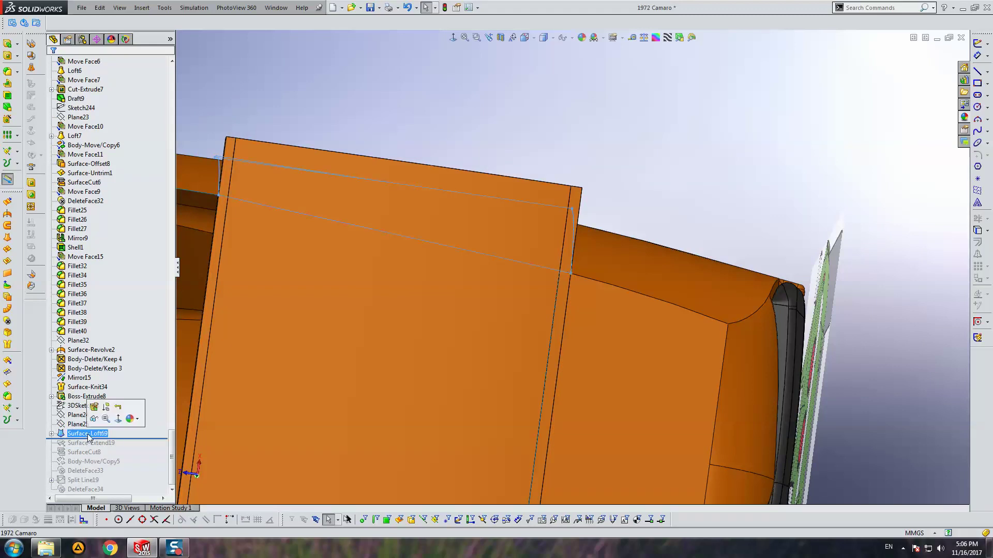
pyautogui.rightClick(310, 264)
pyautogui.click(331, 251)
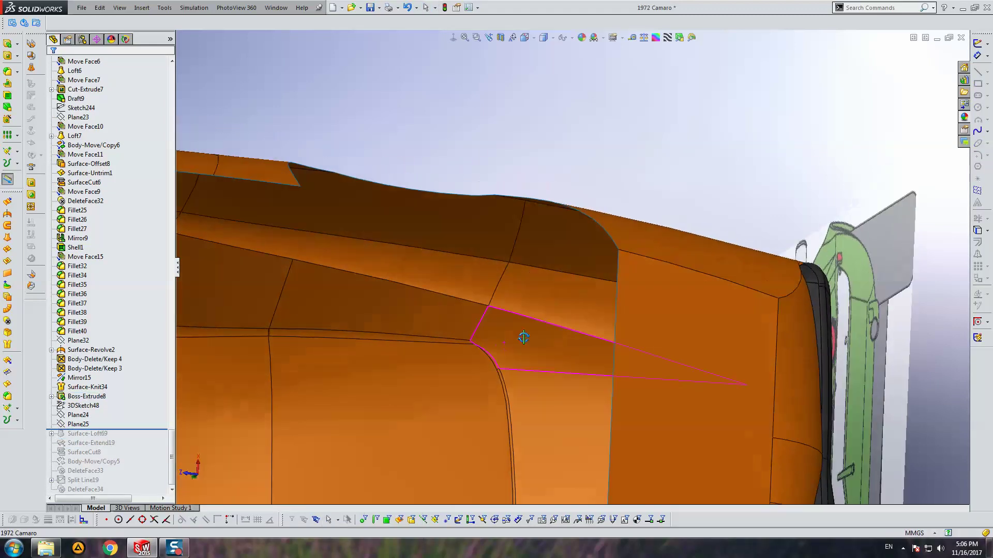
pyautogui.moveTo(331, 276); pyautogui.dragTo(521, 394, button='middle')
pyautogui.scroll(-3, 509, 359)
pyautogui.scroll(3, 510, 359)
pyautogui.moveTo(496, 350)
pyautogui.mouseDown(button='middle')
pyautogui.moveTo(496, 264)
pyautogui.moveTo(514, 253)
pyautogui.moveTo(499, 363)
pyautogui.mouseUp(button='middle')
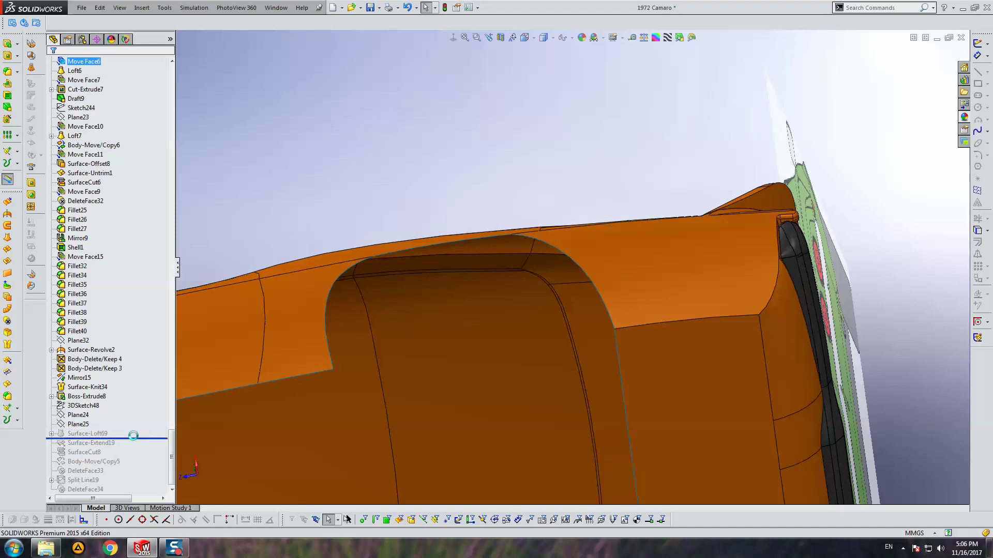
# Check Surface-Loft69's profile sketches Sketch250 and Sketch251 around the wheel arch.
pyautogui.click(52, 434)
pyautogui.click(83, 443)
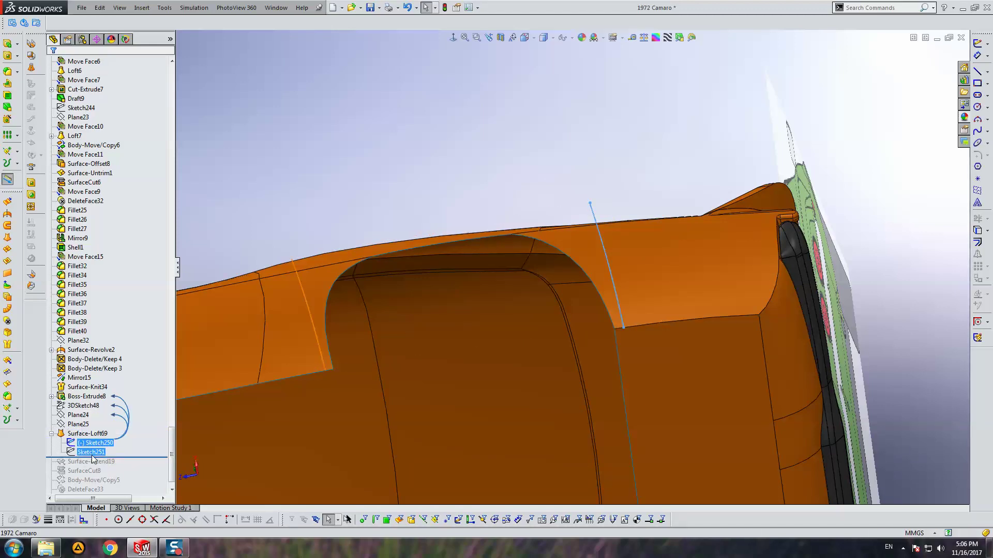
pyautogui.click(331, 226)
pyautogui.moveTo(413, 271); pyautogui.dragTo(423, 226, button='middle')
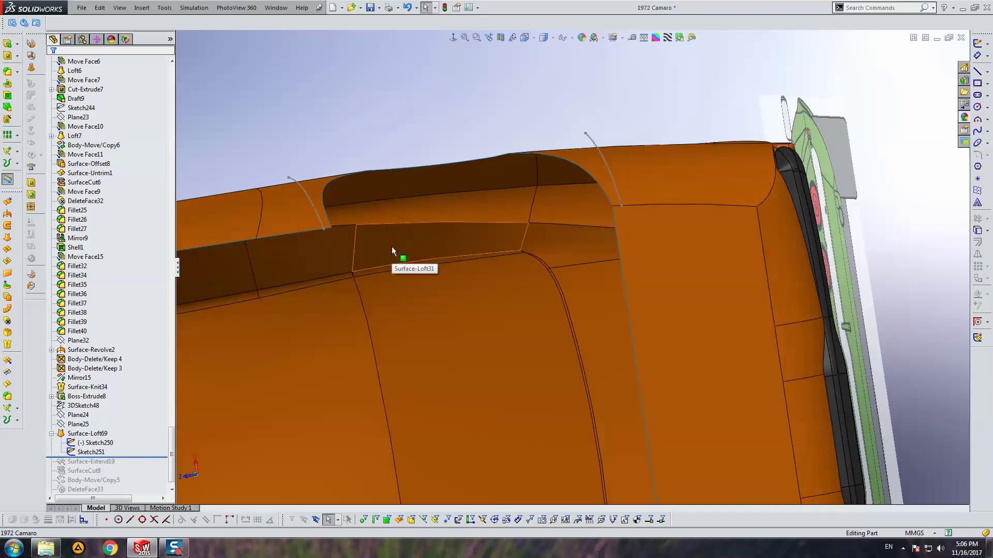
pyautogui.click(988, 45)
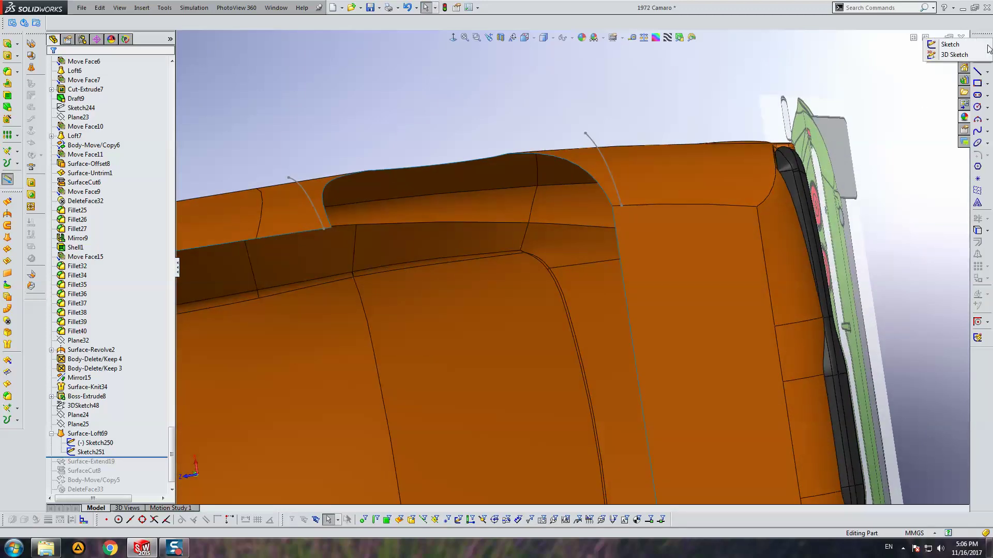
# Start a 3D sketch with a spline from the left curve's end past the arch.
pyautogui.click(963, 56)
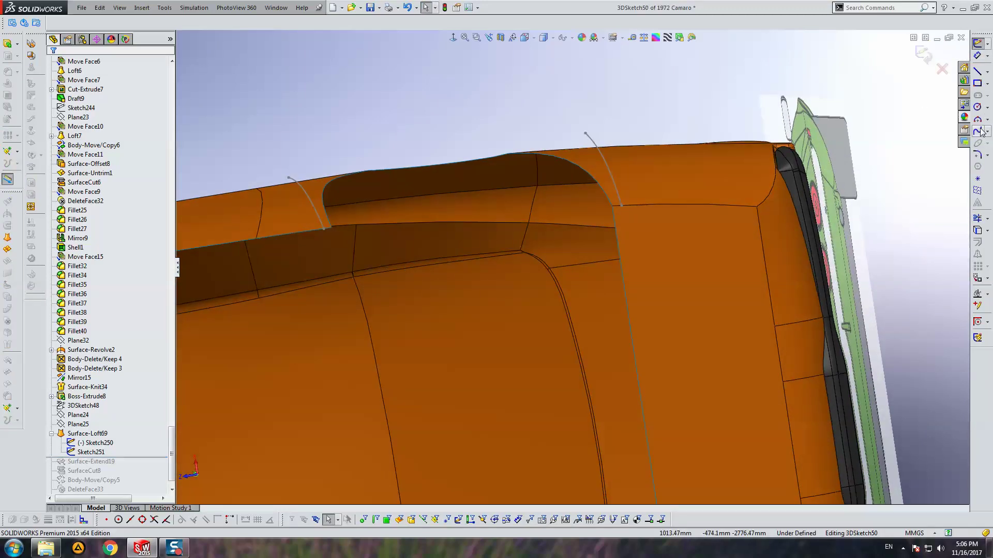
pyautogui.click(323, 228)
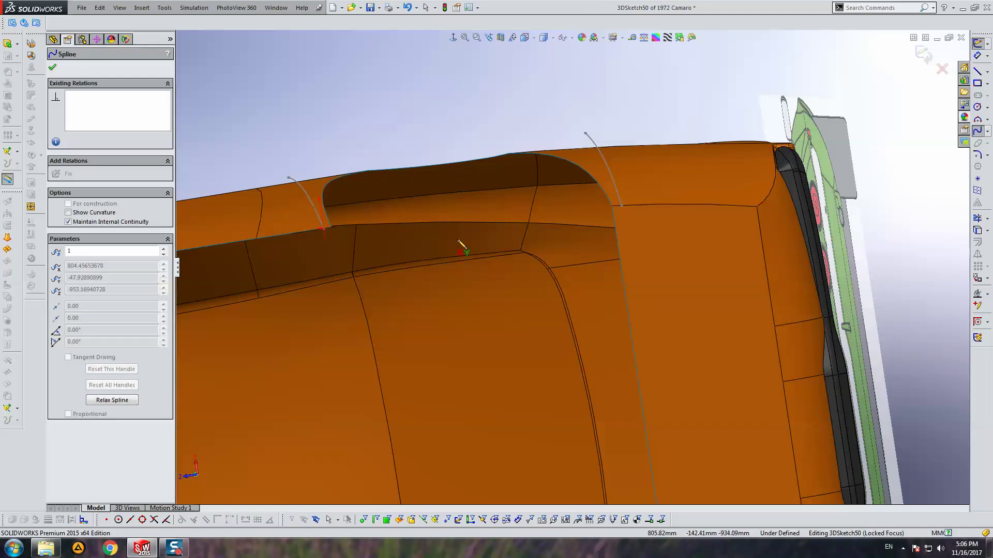
pyautogui.doubleClick(622, 206)
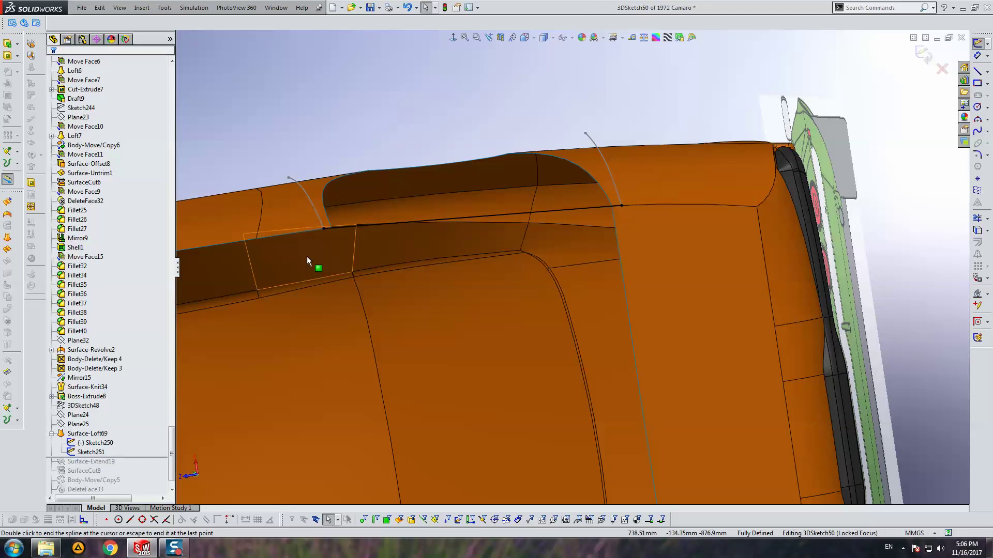
pyautogui.scroll(-3, 313, 249)
# Try tangent relations between the spline and body edge, undoing the conflicting ones.
pyautogui.click(343, 227)
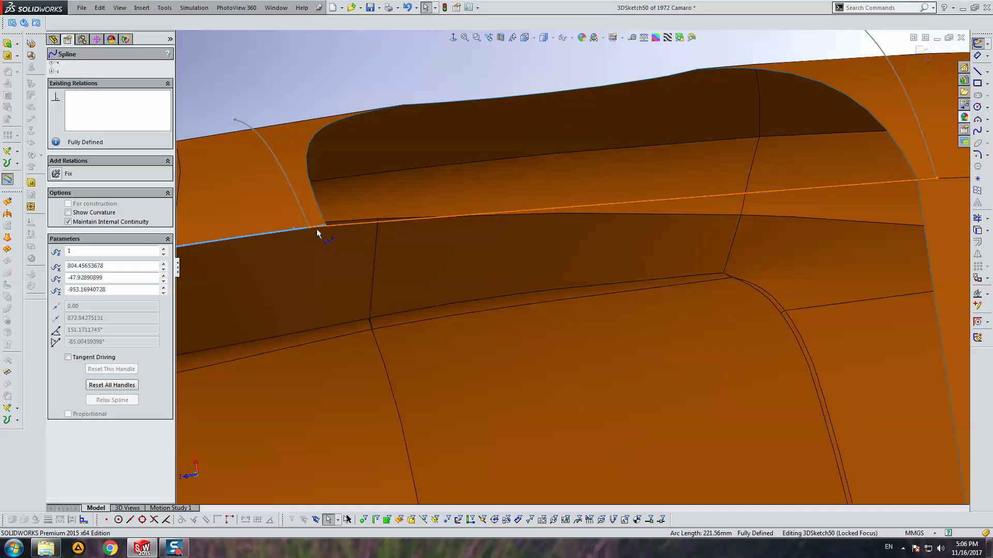
pyautogui.keyDown('ctrl'); pyautogui.click(297, 232); pyautogui.keyUp('ctrl')
pyautogui.click(75, 235)
pyautogui.hotkey('ctrl', 'z')
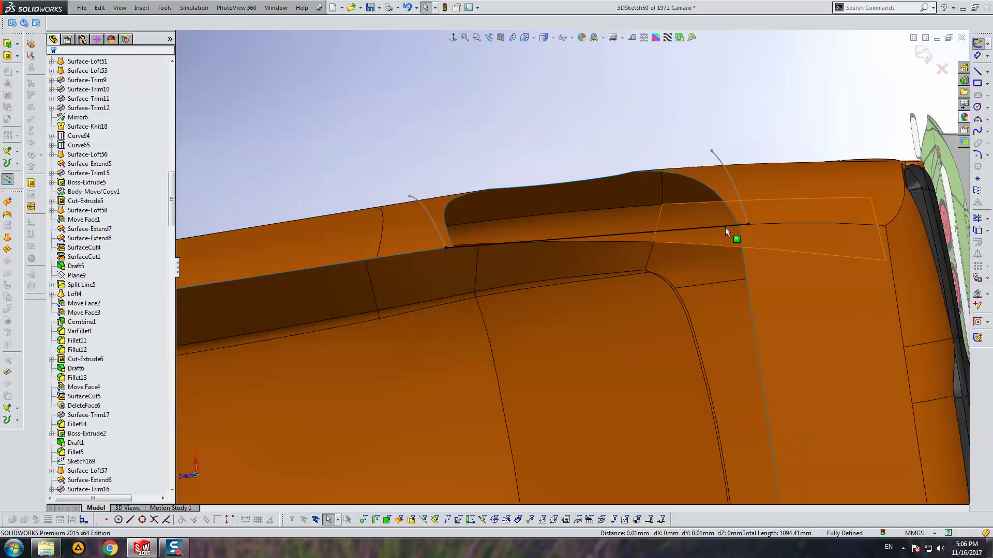
pyautogui.scroll(-3, 726, 232)
pyautogui.click(691, 239)
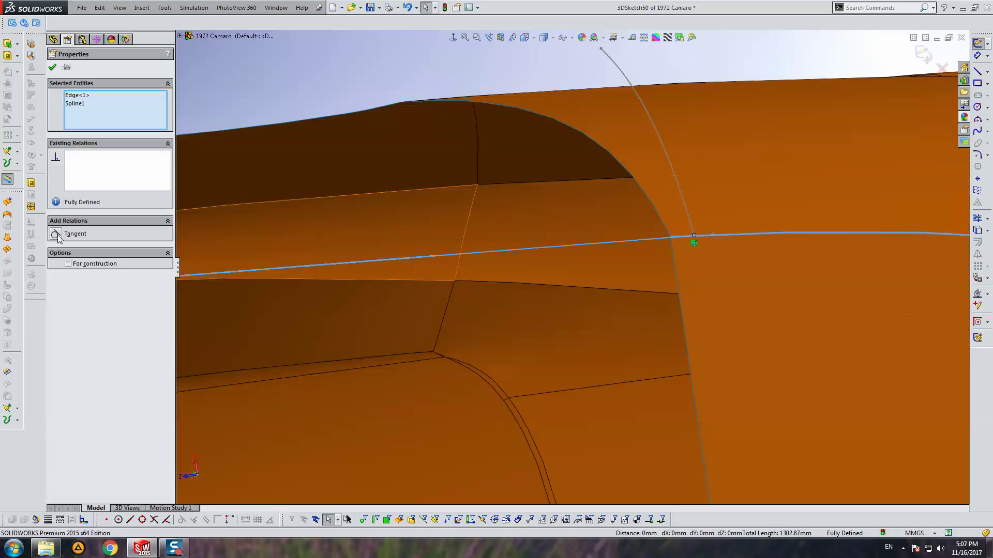
pyautogui.click(58, 234)
pyautogui.hotkey('ctrl', 'z')
# Adjust the spline end's tangency, then delete the spline to redraw it.
pyautogui.click(497, 254)
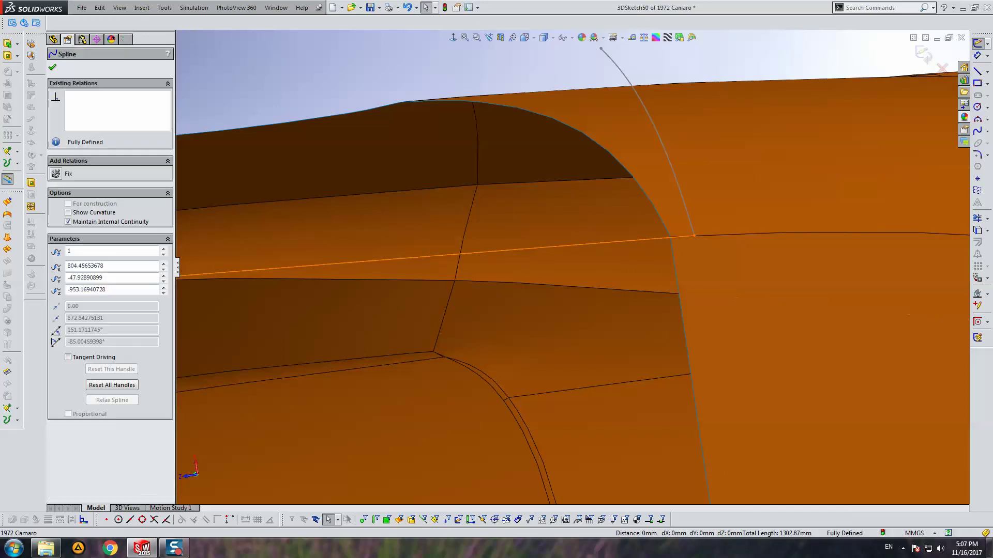
pyautogui.moveTo(481, 255); pyautogui.dragTo(481, 220)
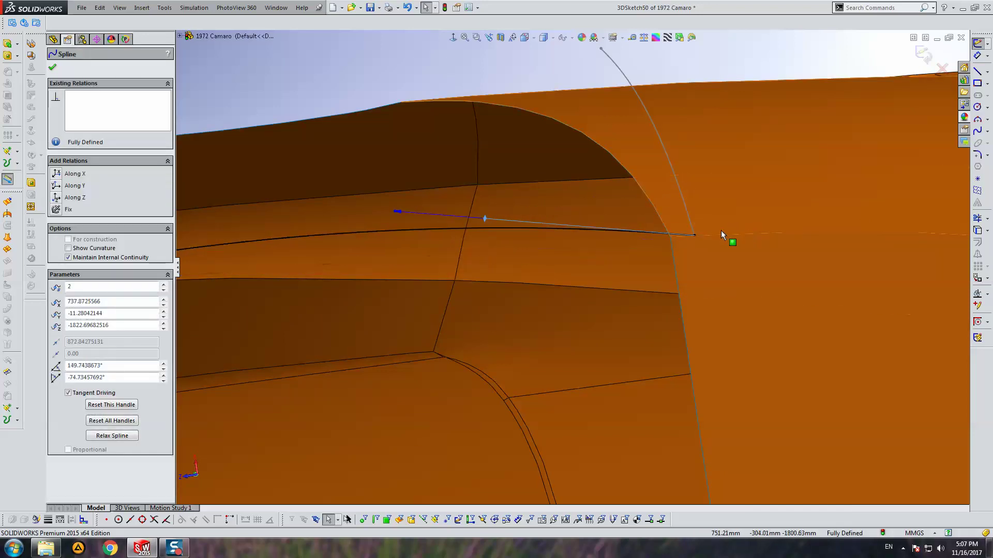
pyautogui.click(716, 237)
pyautogui.keyDown('ctrl'); pyautogui.click(484, 219); pyautogui.keyUp('ctrl')
pyautogui.click(77, 235)
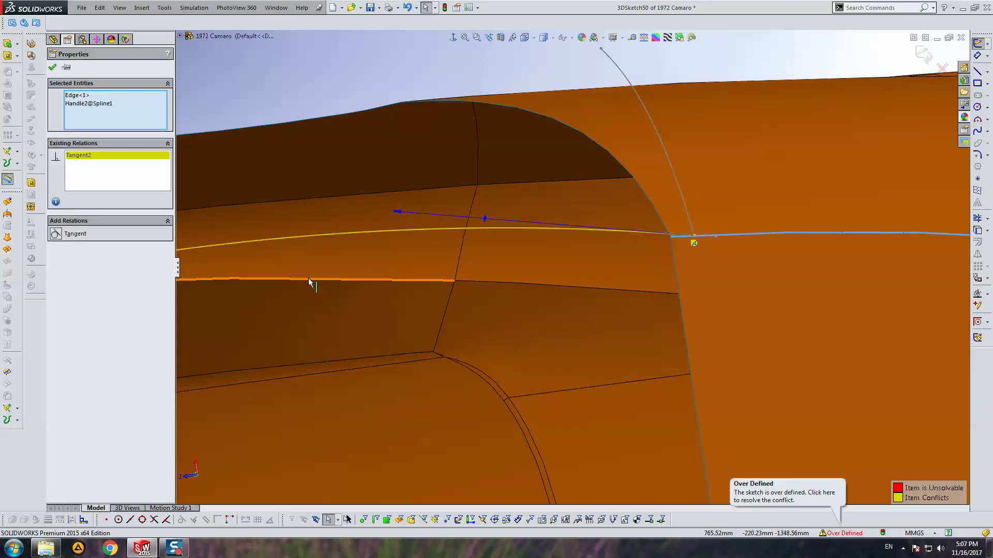
pyautogui.hotkey('ctrl', 'z')
pyautogui.press('Up')
pyautogui.press('Escape')
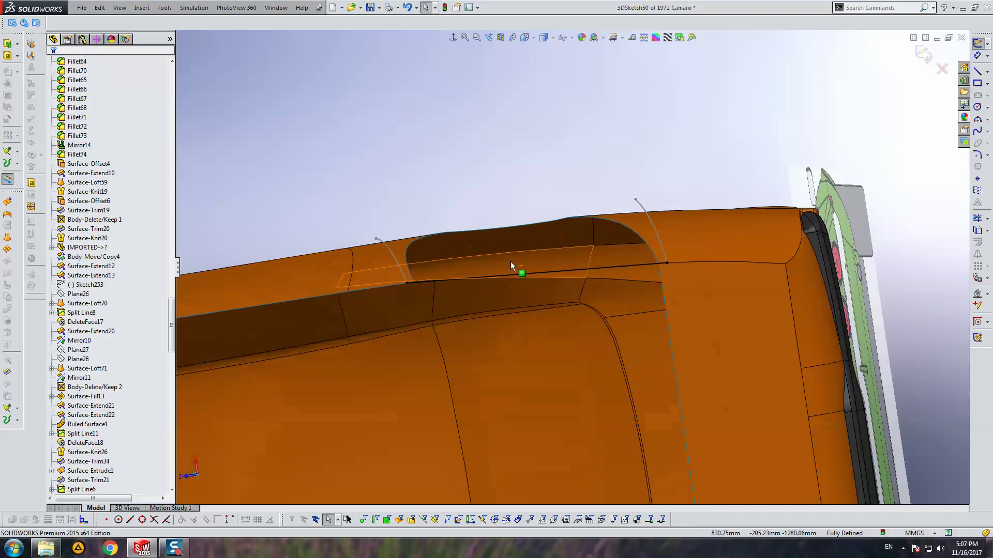
pyautogui.click(514, 283)
pyautogui.press('Delete')
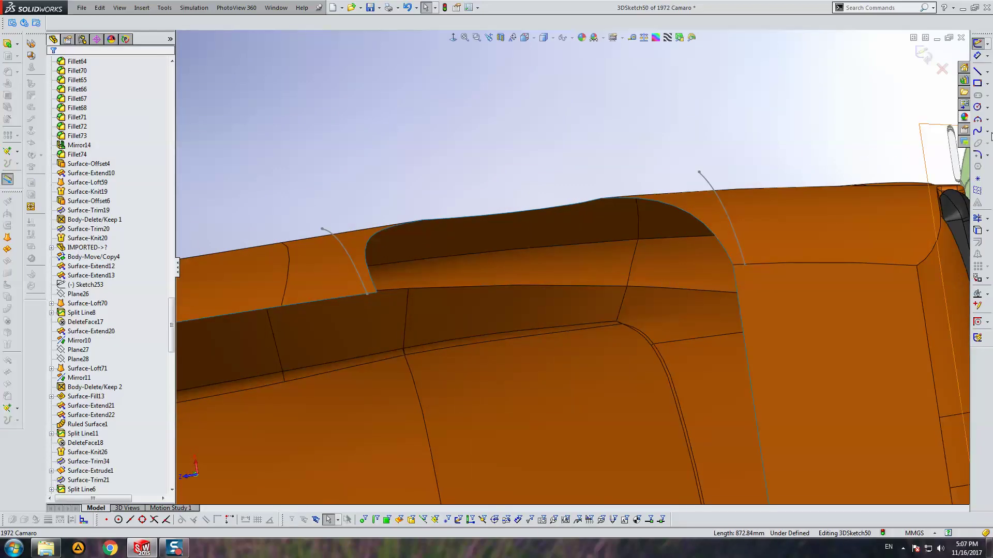
# Redraw the spline from the left curve's foot to the arch-side edge vertex.
pyautogui.click(977, 131)
pyautogui.scroll(-3, 356, 300)
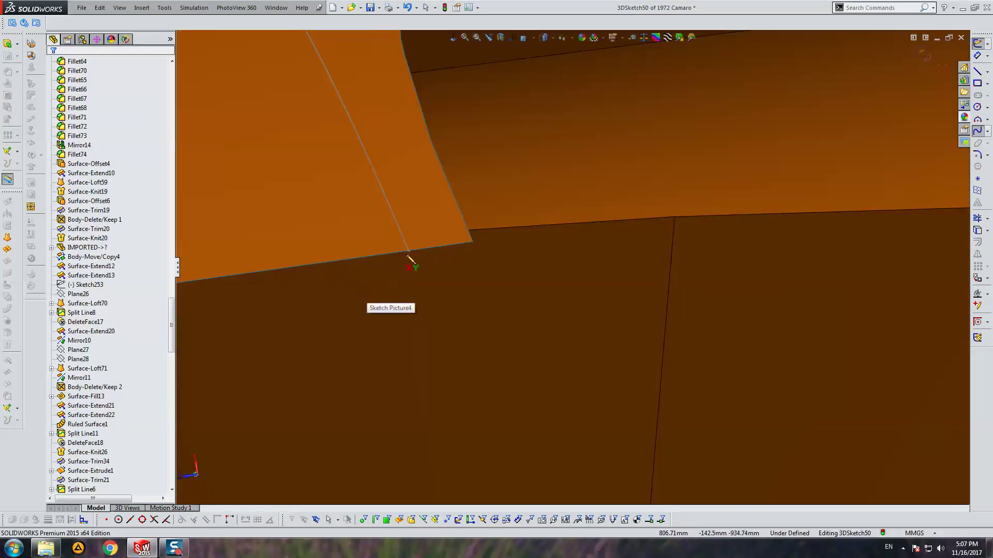
pyautogui.click(409, 252)
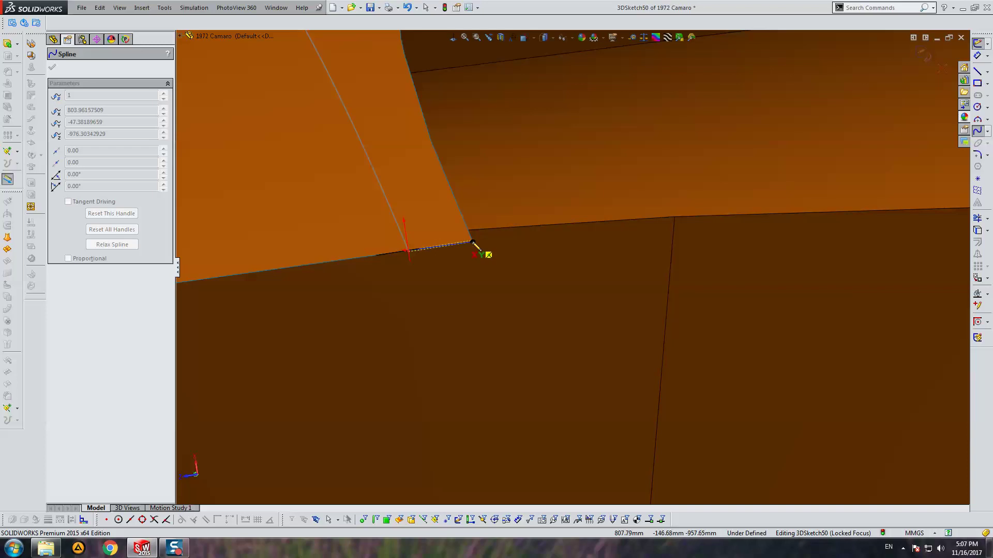
pyautogui.scroll(5, 656, 311)
pyautogui.scroll(-3, 735, 234)
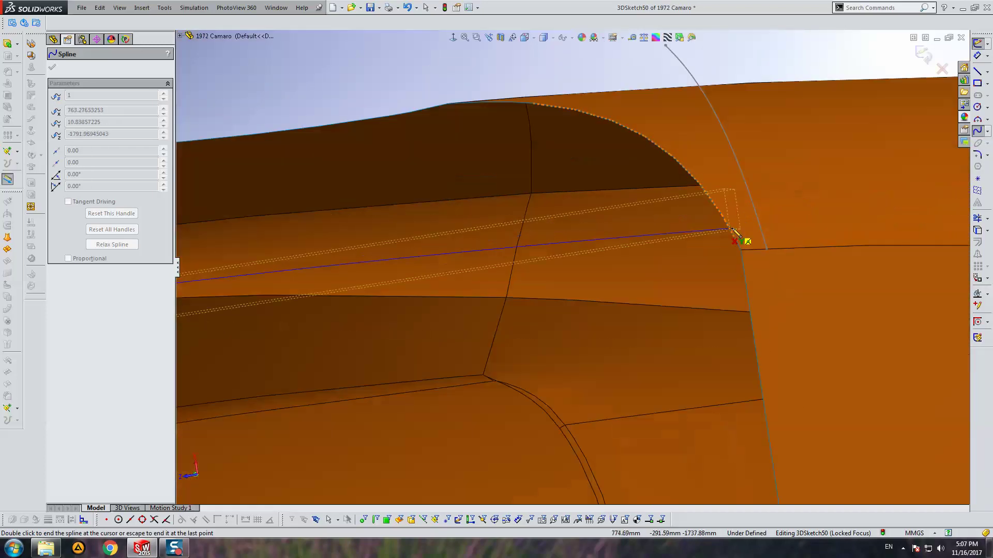
pyautogui.click(740, 251)
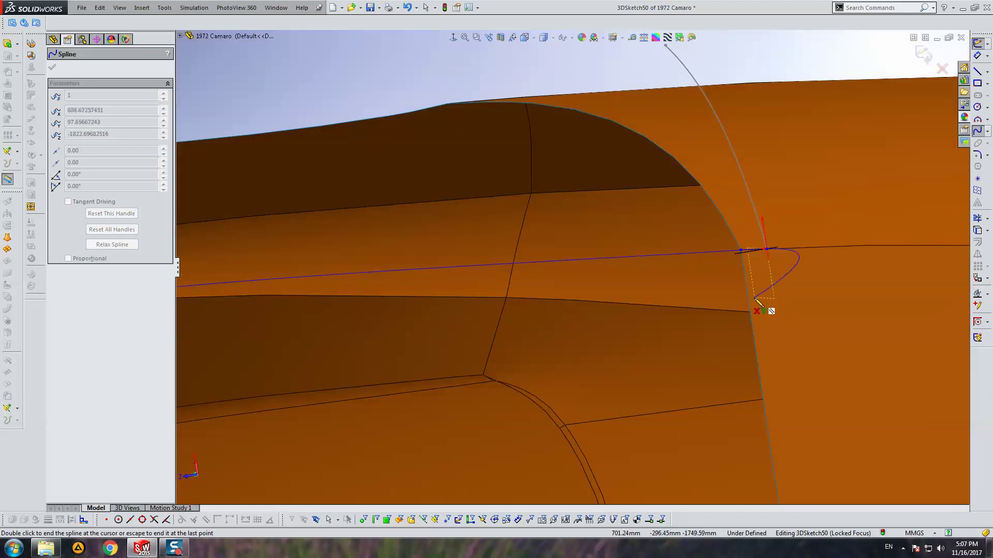
pyautogui.press('Escape')
pyautogui.scroll(5, 585, 308)
# Make the new spline tangent to the fender edge and exit the 3D sketch.
pyautogui.moveTo(586, 307)
pyautogui.mouseDown(button='middle')
pyautogui.moveTo(540, 305)
pyautogui.moveTo(517, 217)
pyautogui.mouseUp(button='middle')
pyautogui.scroll(-3, 554, 203)
pyautogui.scroll(-2, 583, 261)
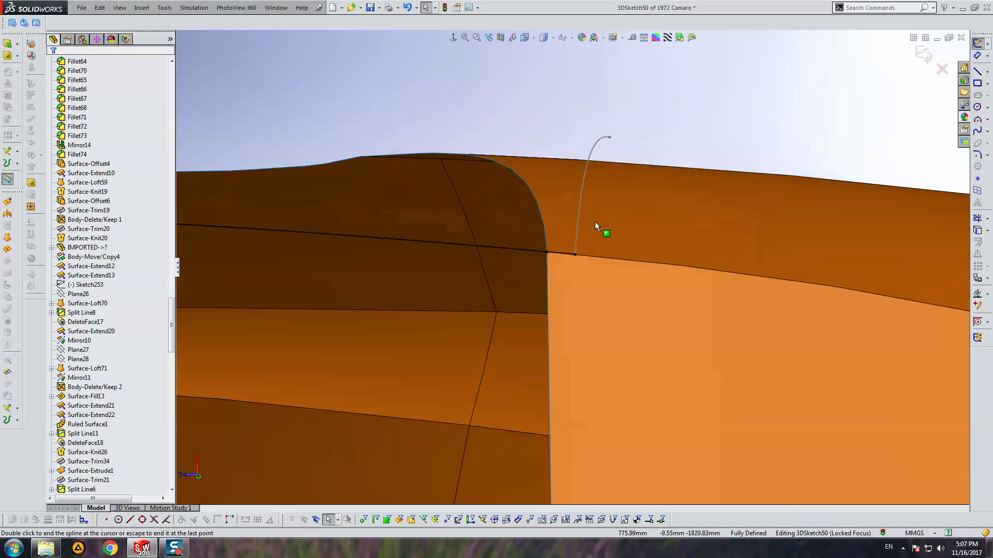
pyautogui.click(588, 257)
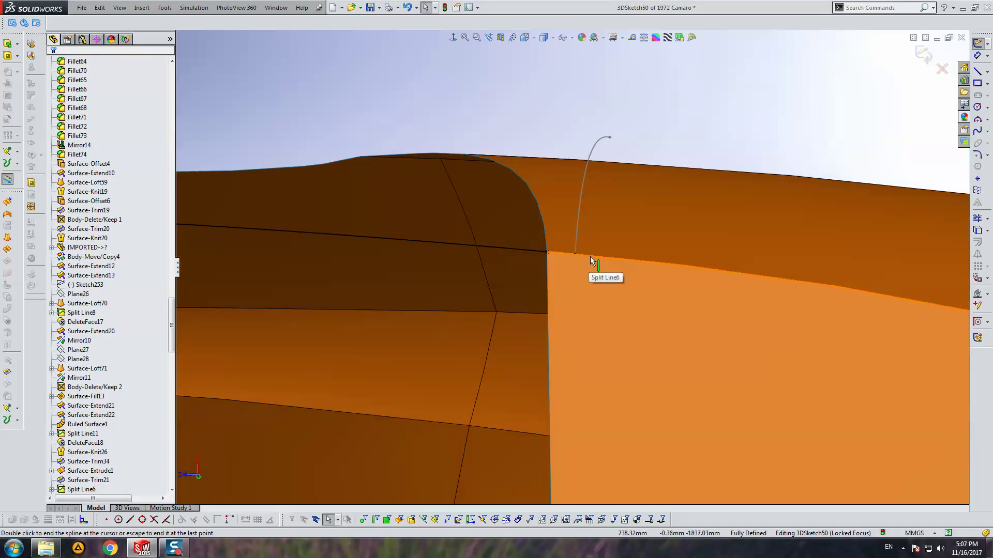
pyautogui.keyDown('ctrl'); pyautogui.click(533, 254); pyautogui.keyUp('ctrl')
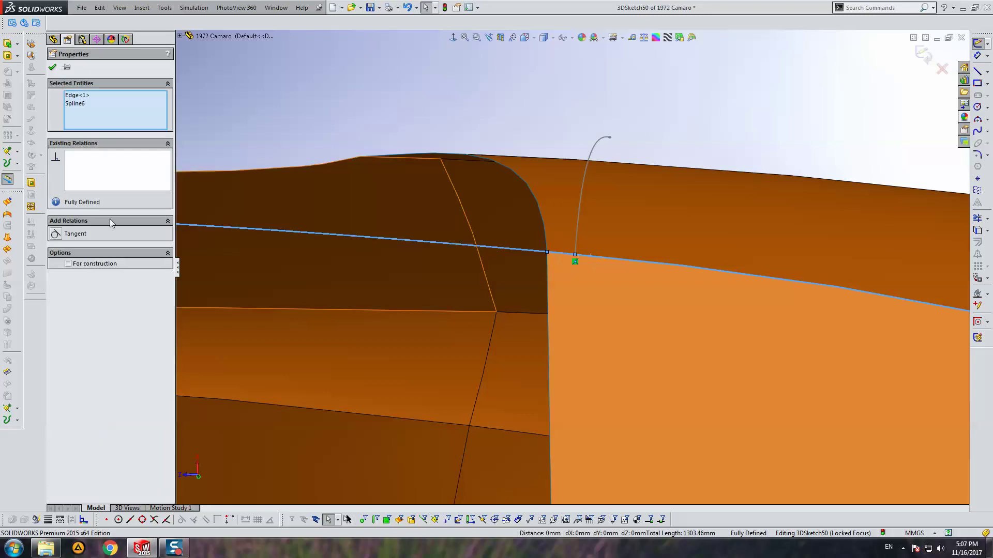
pyautogui.click(70, 234)
pyautogui.moveTo(445, 187)
pyautogui.mouseDown(button='middle')
pyautogui.moveTo(558, 264)
pyautogui.moveTo(551, 232)
pyautogui.moveTo(859, 141)
pyautogui.mouseUp(button='middle')
pyautogui.click(919, 56)
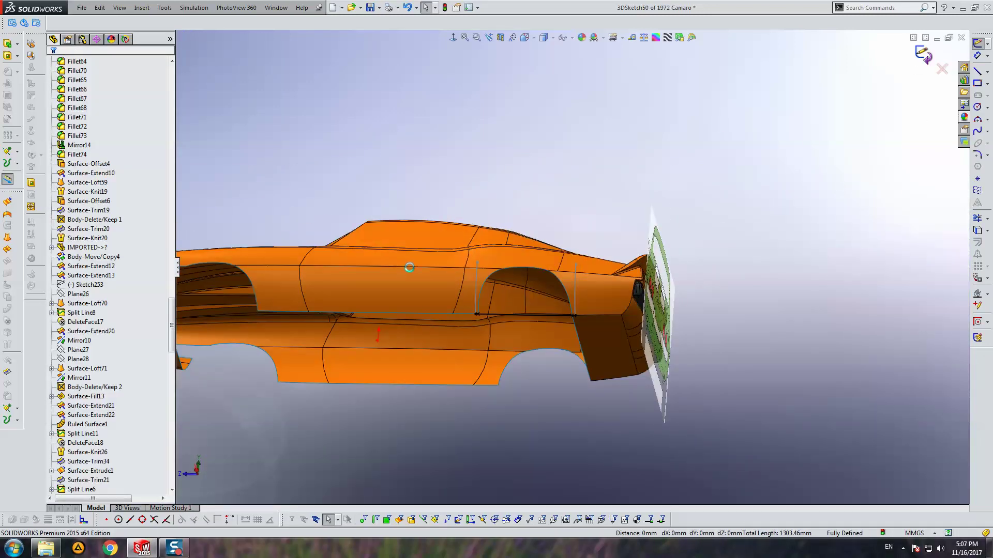
# Work with Surface-Loft69 in the feature tree, cancelling its edit.
pyautogui.scroll(-2, 78, 440)
pyautogui.click(85, 453)
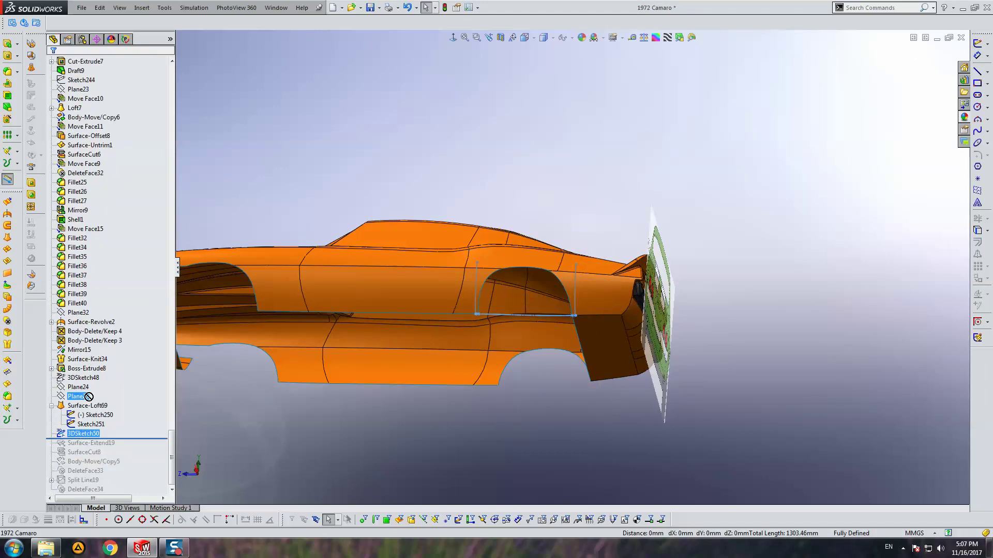
pyautogui.moveTo(83, 433); pyautogui.dragTo(91, 425)
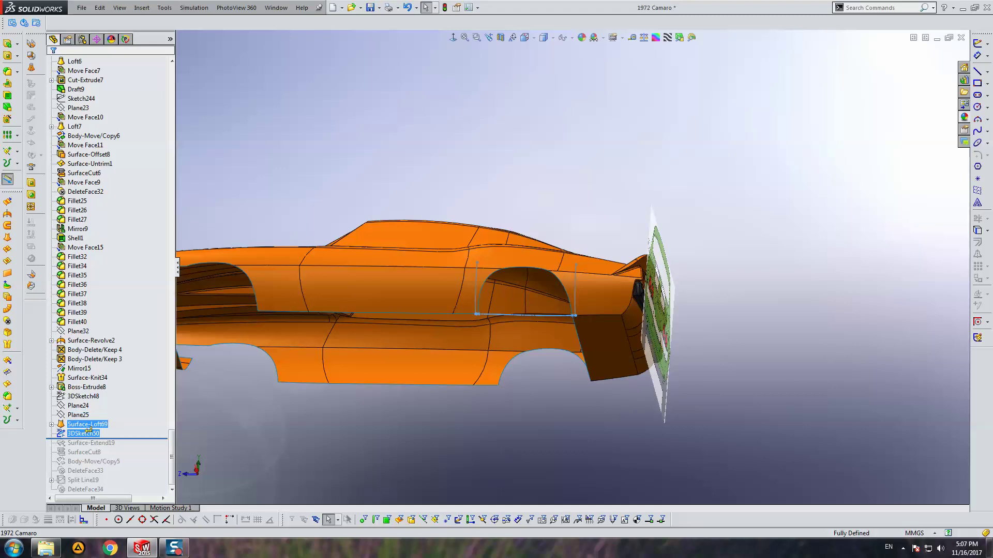
pyautogui.moveTo(88, 433); pyautogui.dragTo(88, 433)
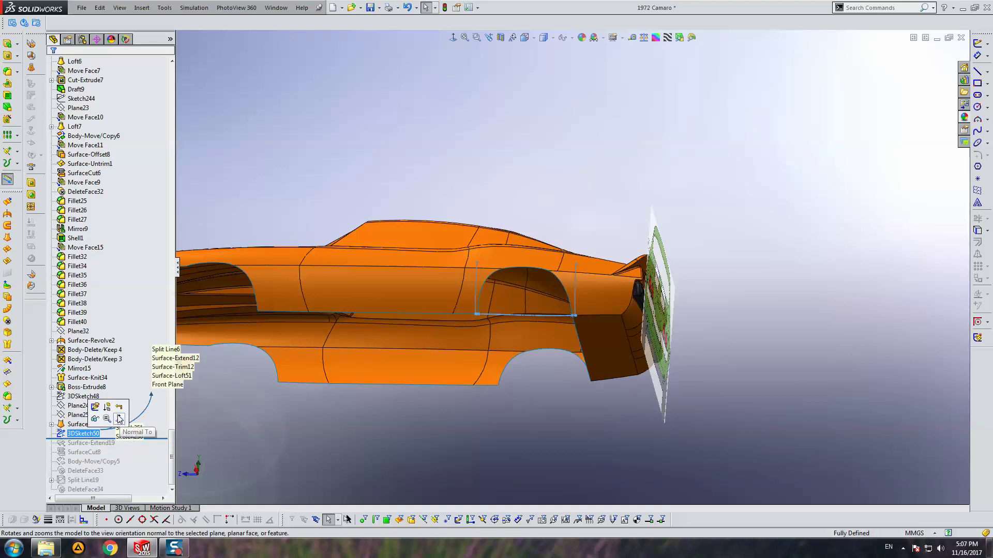
pyautogui.click(78, 415)
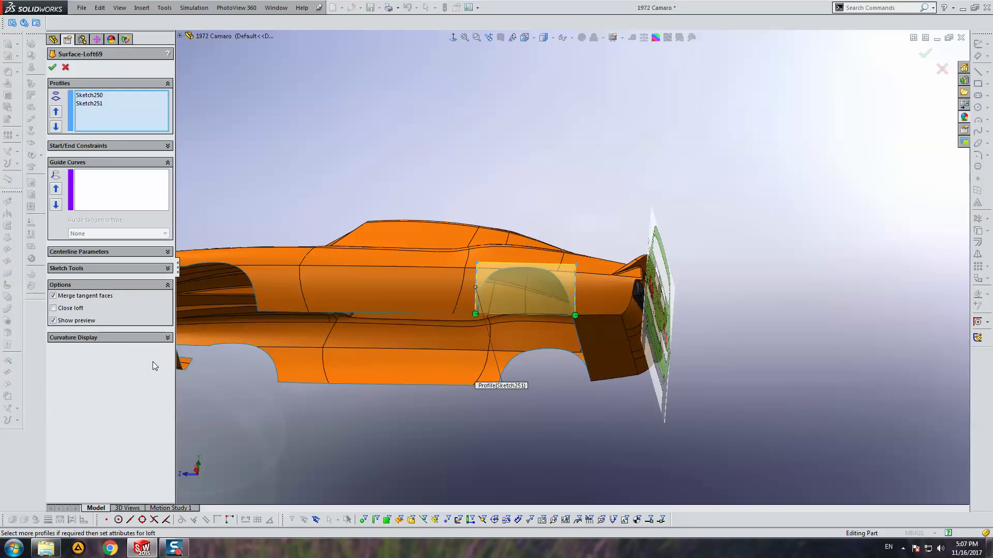
pyautogui.press('Return')
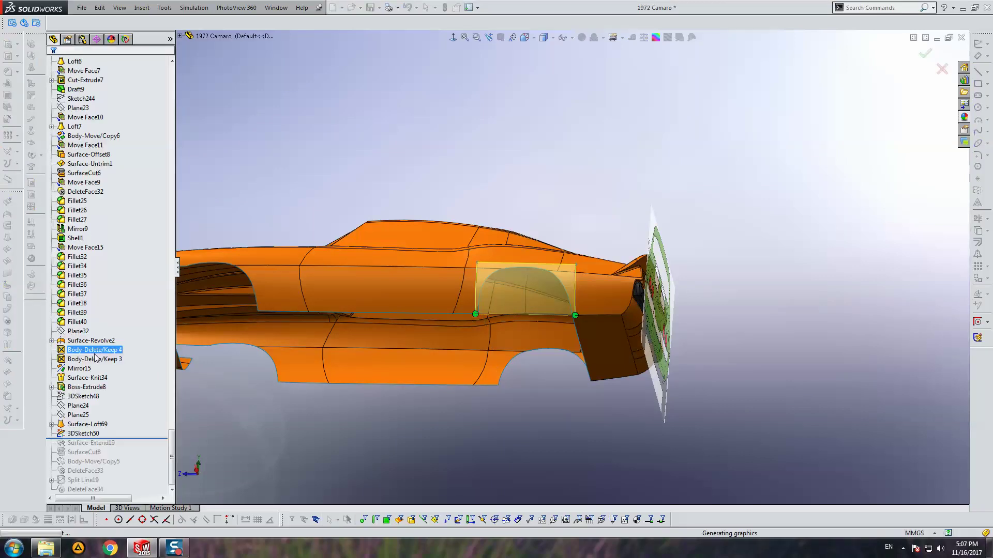
# Delete Surface-Loft69 with its dependents and show the full feature tree.
pyautogui.click(92, 425)
pyautogui.press('Delete')
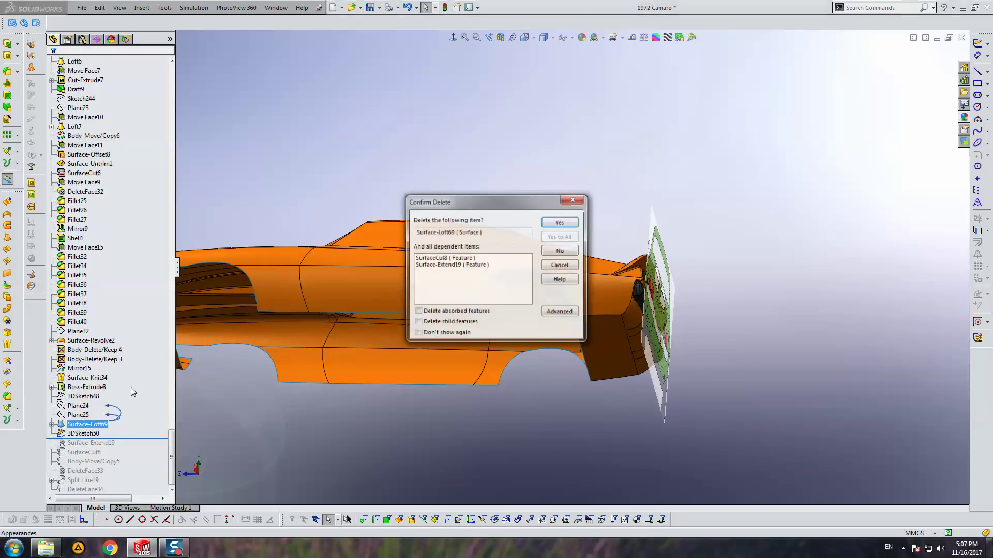
pyautogui.press('Return')
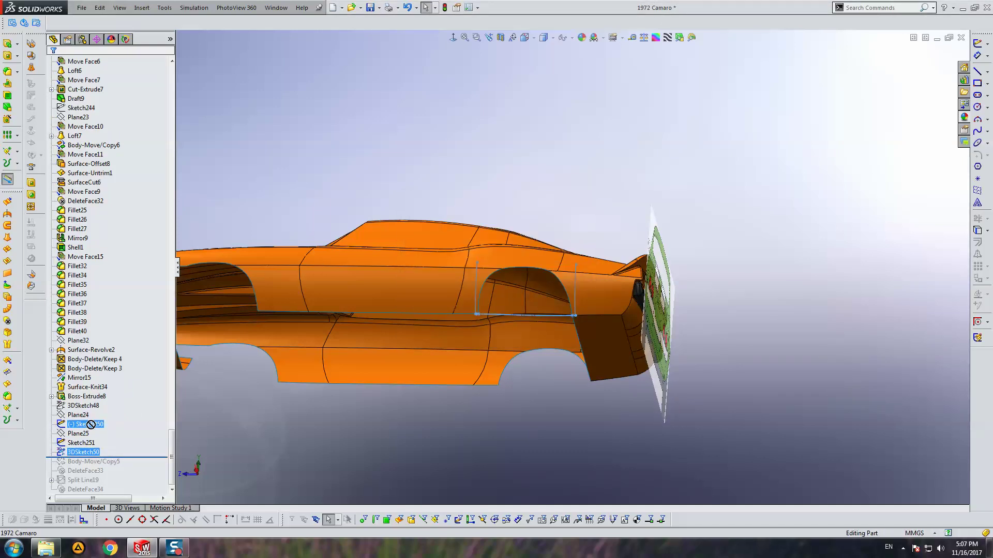
pyautogui.click(11, 224)
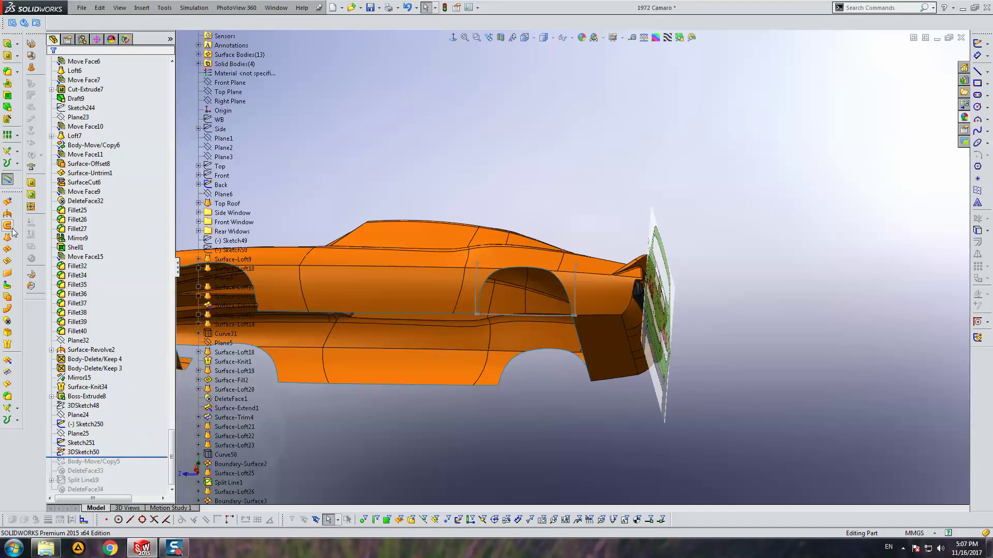
# Loft a surface between Sketch250 and Sketch251 with 3DSketch50 as the guide curve.
pyautogui.click(8, 238)
pyautogui.scroll(-2, 548, 254)
pyautogui.scroll(-1, 548, 253)
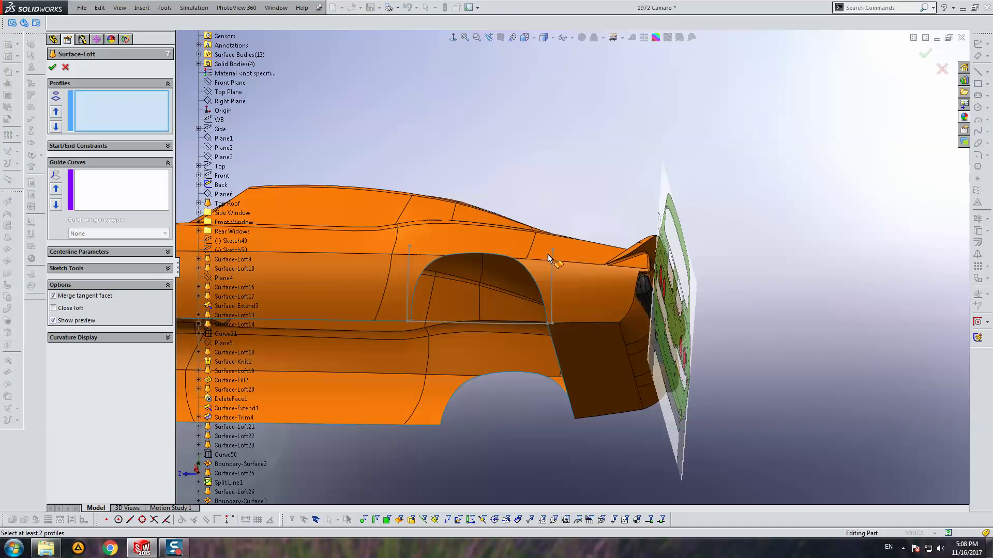
pyautogui.click(550, 253)
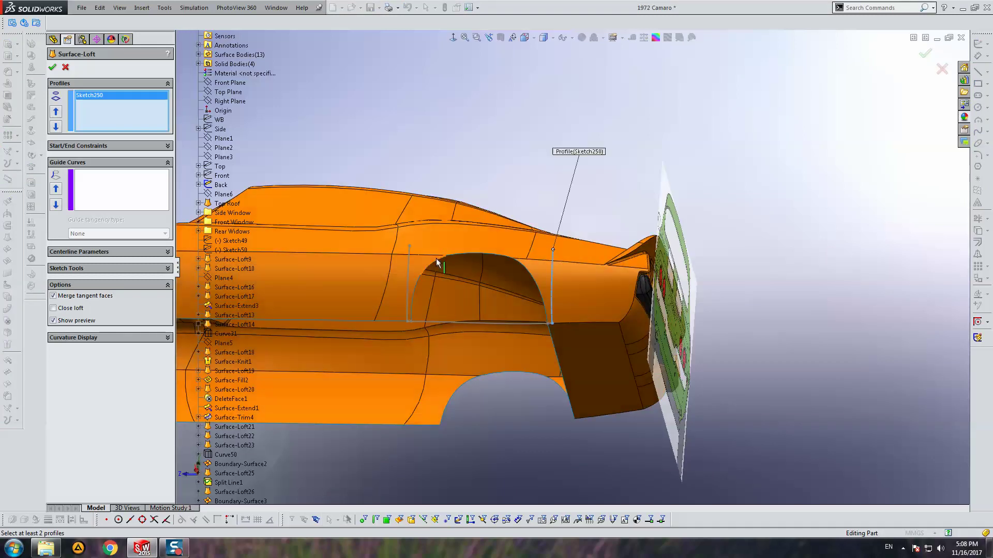
pyautogui.click(408, 251)
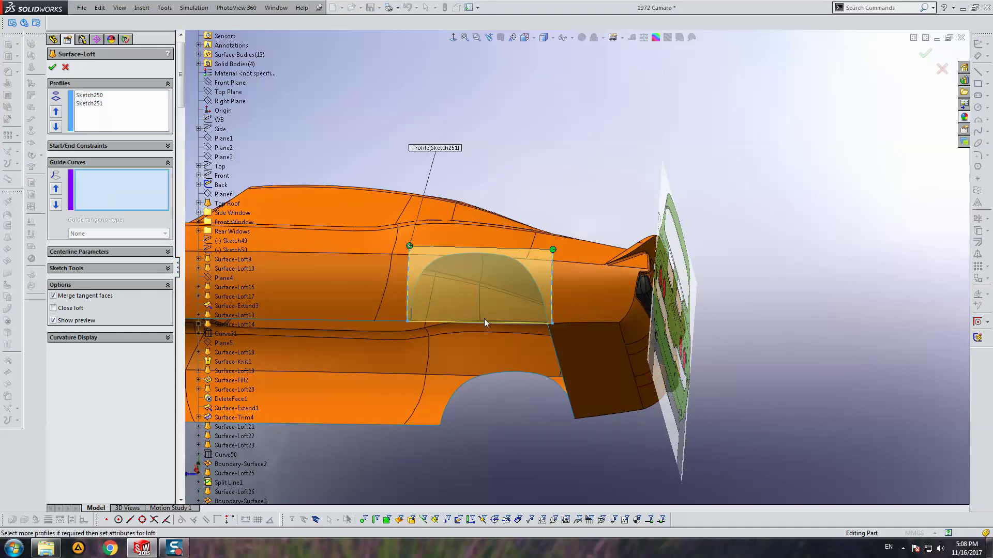
pyautogui.moveTo(476, 324); pyautogui.dragTo(503, 201, button='middle')
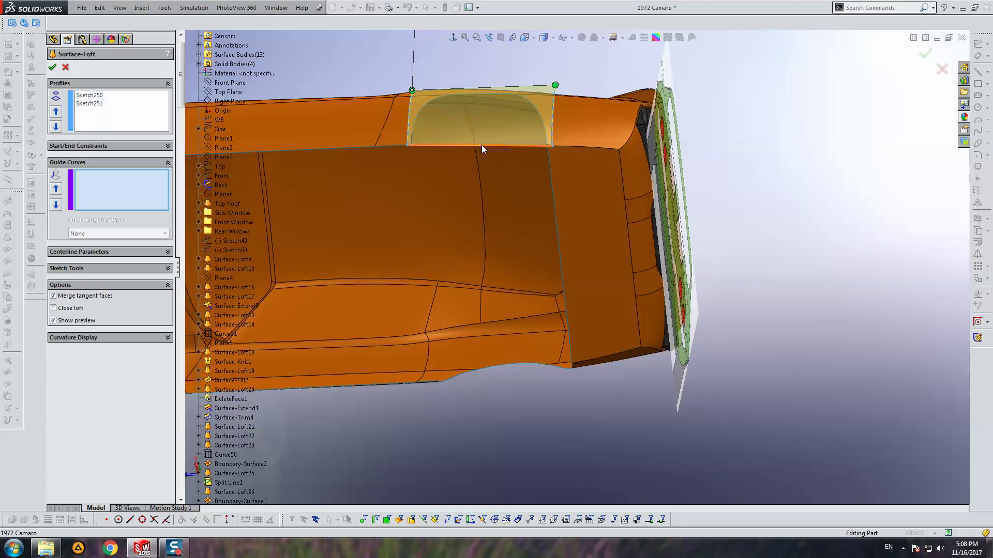
pyautogui.click(482, 145)
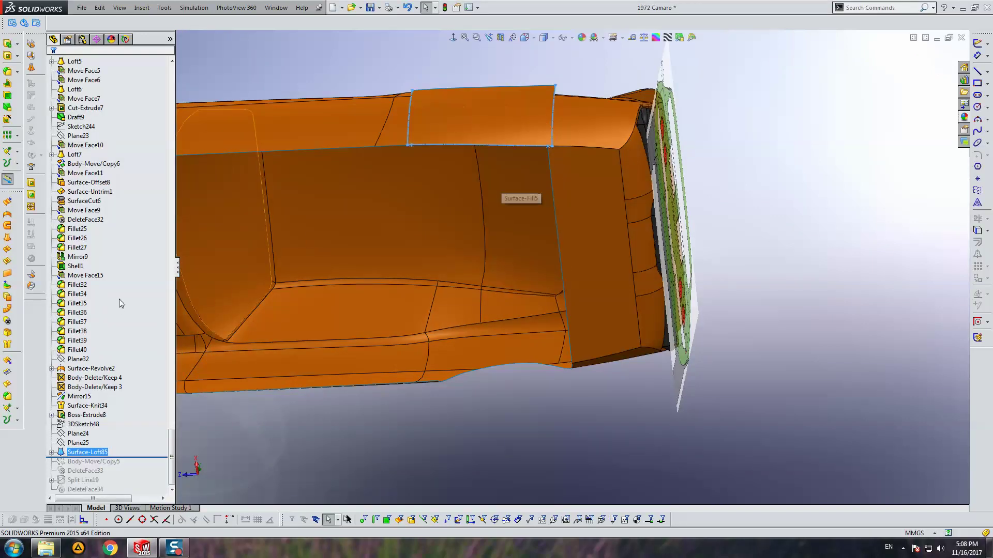
# Hide Sketch250 and Sketch251 and expand the Solid Bodies folder.
pyautogui.click(85, 452)
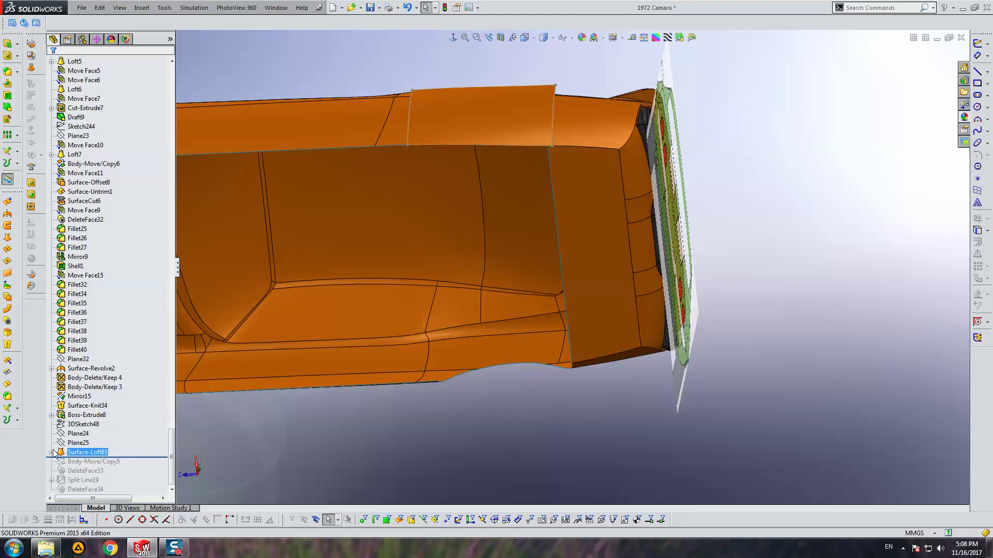
pyautogui.click(51, 452)
pyautogui.click(90, 471)
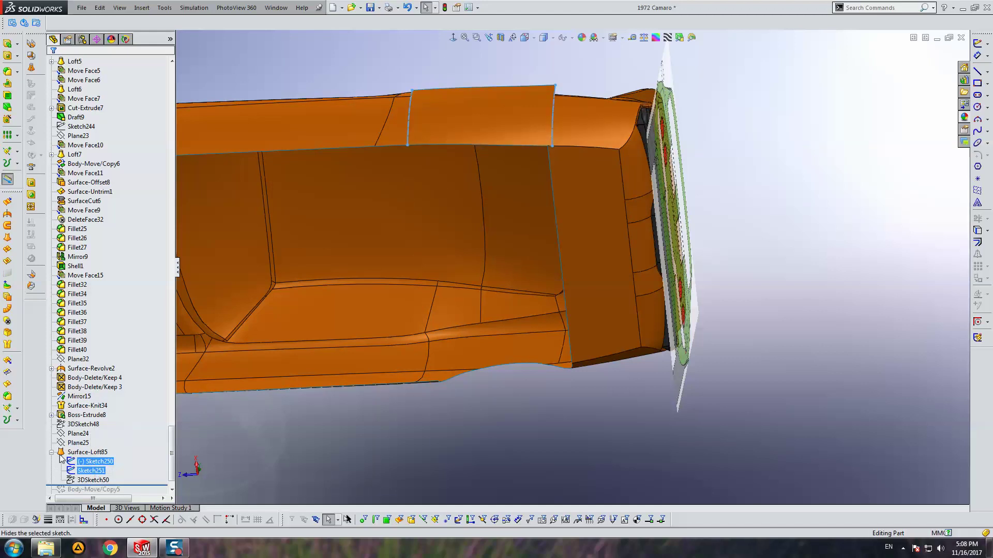
pyautogui.press('Escape')
pyautogui.moveTo(331, 310)
pyautogui.mouseDown(button='middle')
pyautogui.moveTo(445, 254)
pyautogui.moveTo(358, 310)
pyautogui.moveTo(398, 324)
pyautogui.moveTo(371, 392)
pyautogui.moveTo(390, 328)
pyautogui.moveTo(532, 208)
pyautogui.moveTo(484, 239)
pyautogui.moveTo(301, 309)
pyautogui.moveTo(297, 259)
pyautogui.moveTo(376, 310)
pyautogui.moveTo(488, 312)
pyautogui.mouseUp(button='middle')
pyautogui.moveTo(171, 439); pyautogui.dragTo(172, 76)
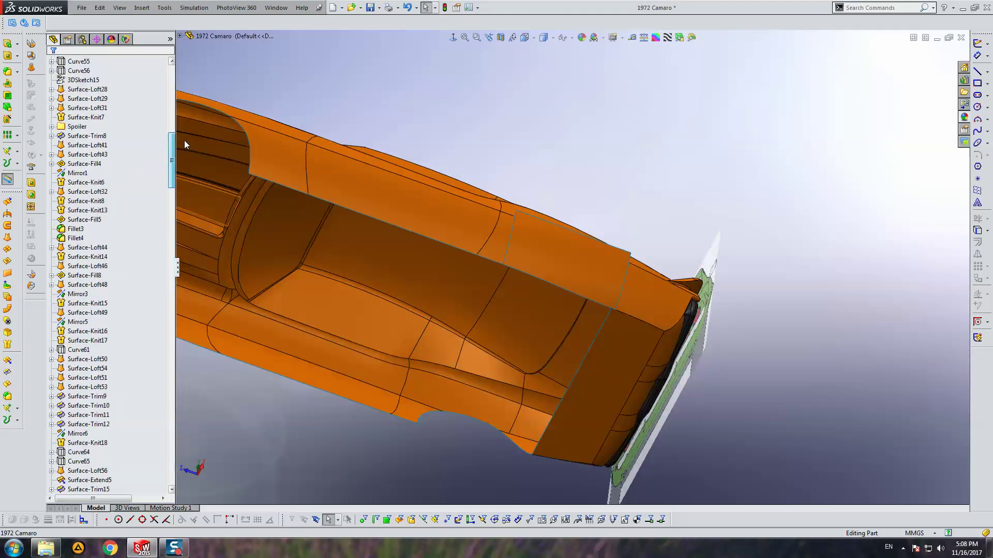
pyautogui.click(52, 108)
# Show the hidden Boss-Extrude8 box body.
pyautogui.click(95, 136)
pyautogui.click(94, 124)
pyautogui.click(496, 128)
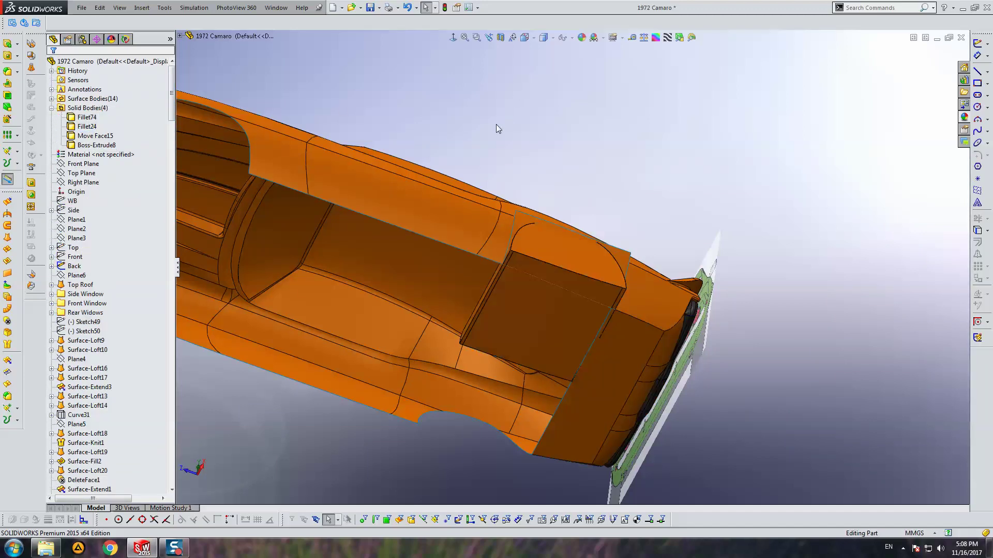
pyautogui.moveTo(496, 128); pyautogui.dragTo(354, 89, button='middle')
# Cut Boss-Extrude8 with Surface-Loft85, with auto-select off and only the box body chosen.
pyautogui.click(142, 8)
pyautogui.moveTo(154, 32)
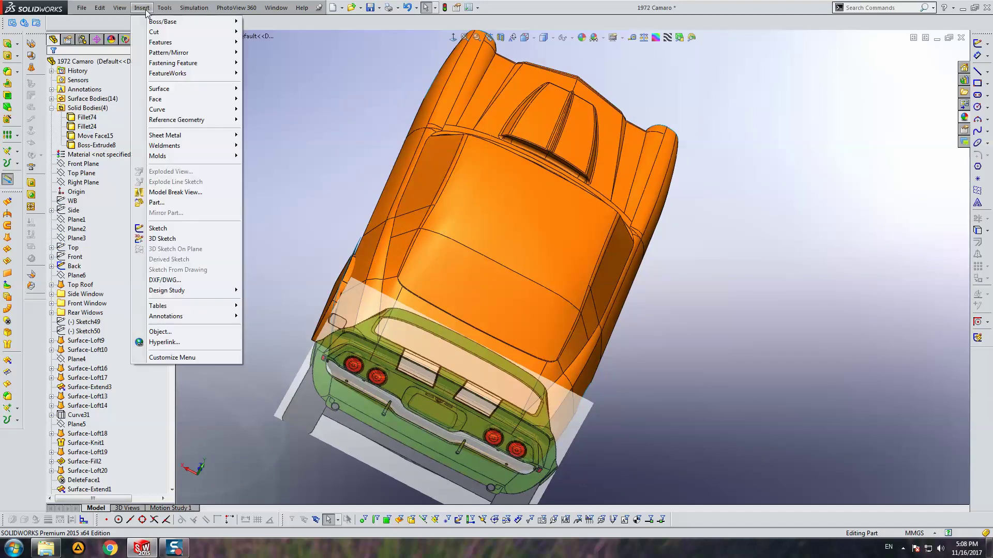
pyautogui.click(284, 94)
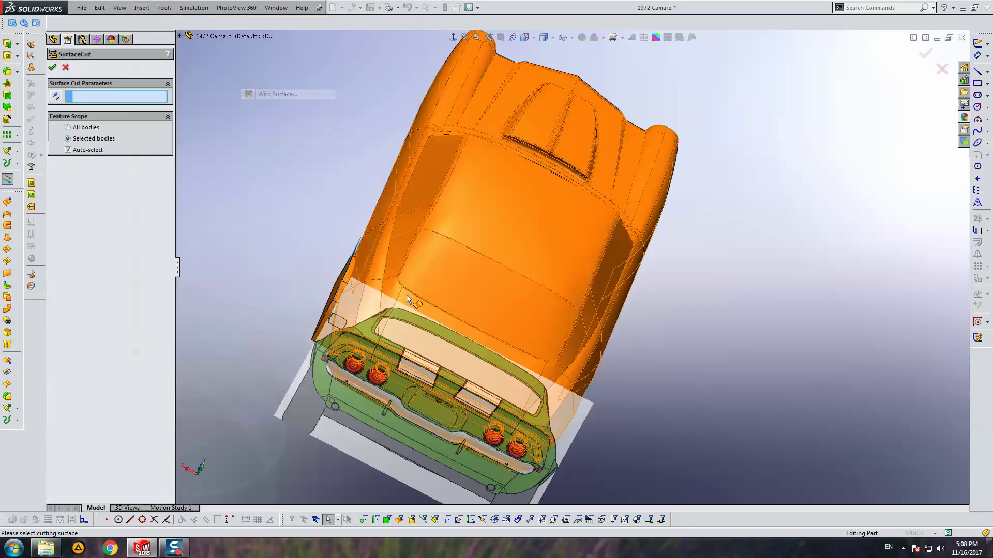
pyautogui.moveTo(406, 293); pyautogui.dragTo(420, 266, button='middle')
pyautogui.scroll(-5, 421, 266)
pyautogui.scroll(-3, 478, 235)
pyautogui.click(476, 231)
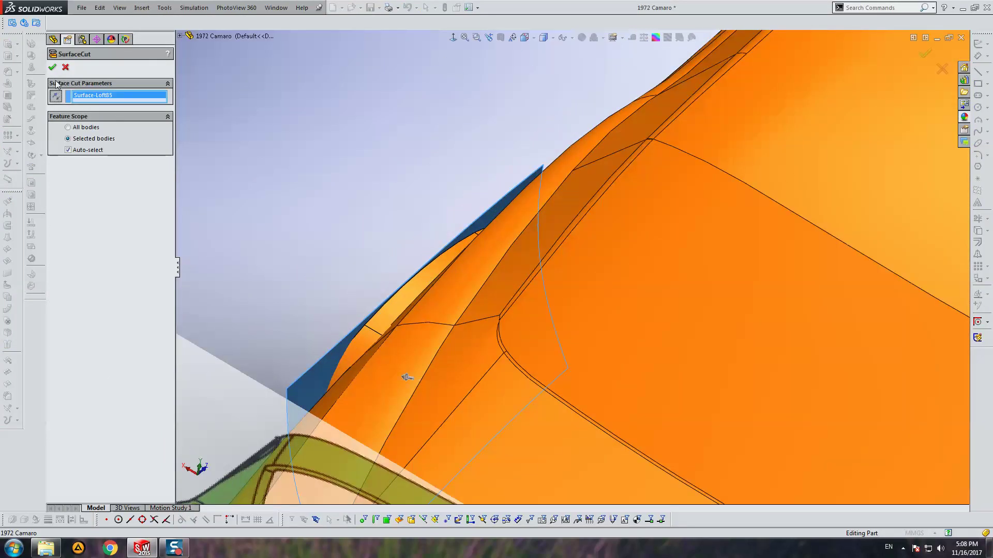
pyautogui.click(83, 150)
pyautogui.click(432, 282)
pyautogui.scroll(5, 432, 282)
pyautogui.moveTo(432, 282); pyautogui.dragTo(563, 266, button='middle')
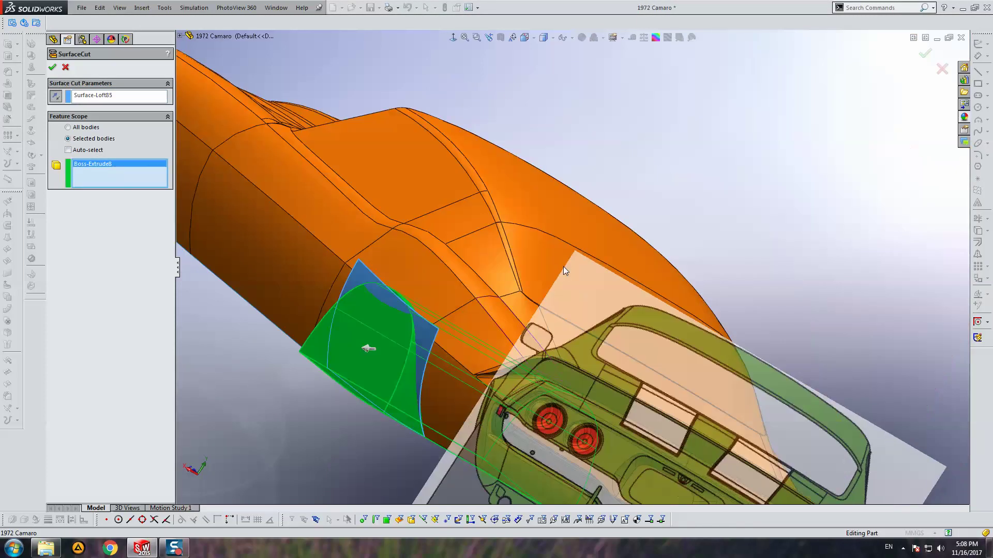
pyautogui.moveTo(559, 262)
pyautogui.mouseDown(button='middle')
pyautogui.moveTo(552, 225)
pyautogui.moveTo(476, 388)
pyautogui.moveTo(474, 317)
pyautogui.moveTo(448, 308)
pyautogui.moveTo(415, 328)
pyautogui.moveTo(443, 255)
pyautogui.mouseUp(button='middle')
pyautogui.press('Return')
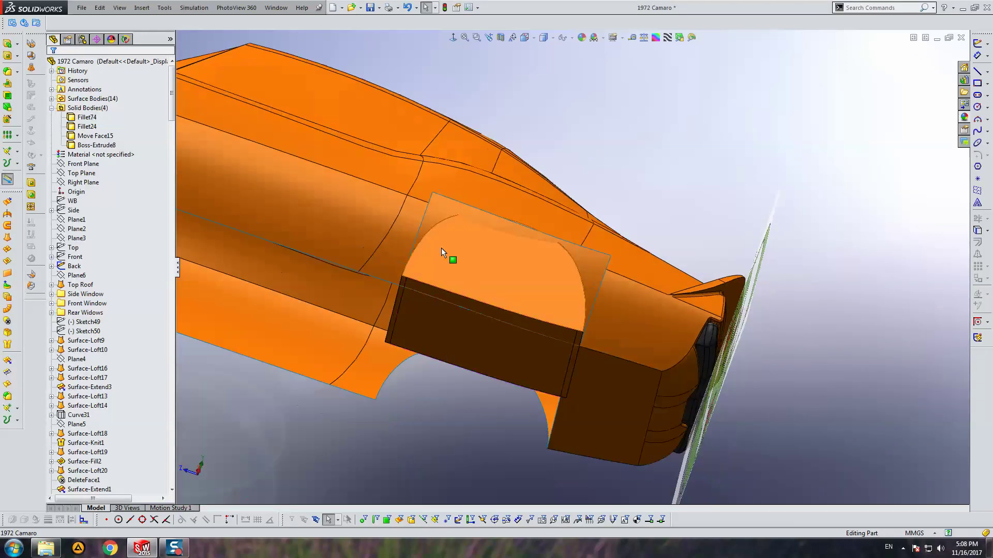
# Extend the rear arch surface face by 30 mm.
pyautogui.click(8, 384)
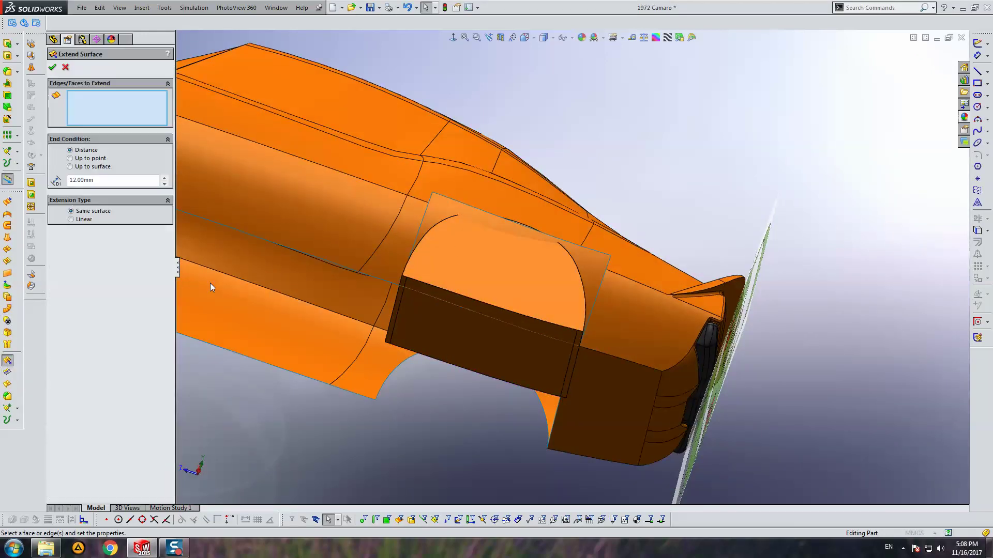
pyautogui.click(431, 213)
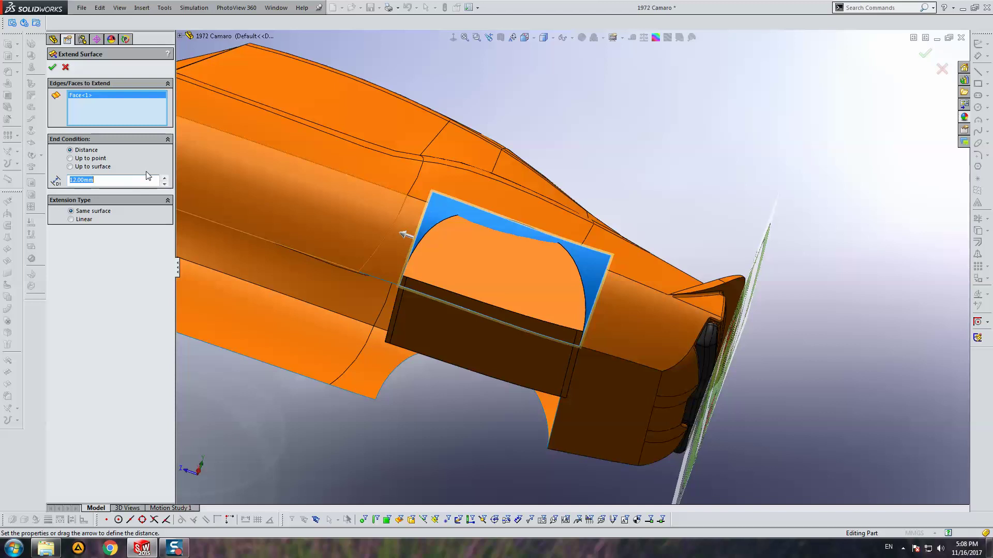
pyautogui.write('30')
pyautogui.press('Return')
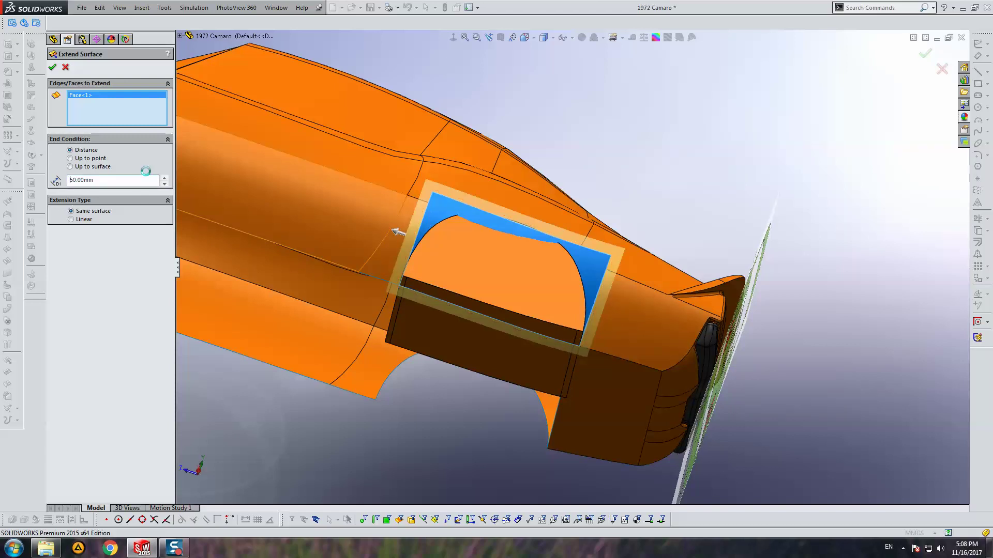
pyautogui.moveTo(408, 152); pyautogui.dragTo(377, 197, button='middle')
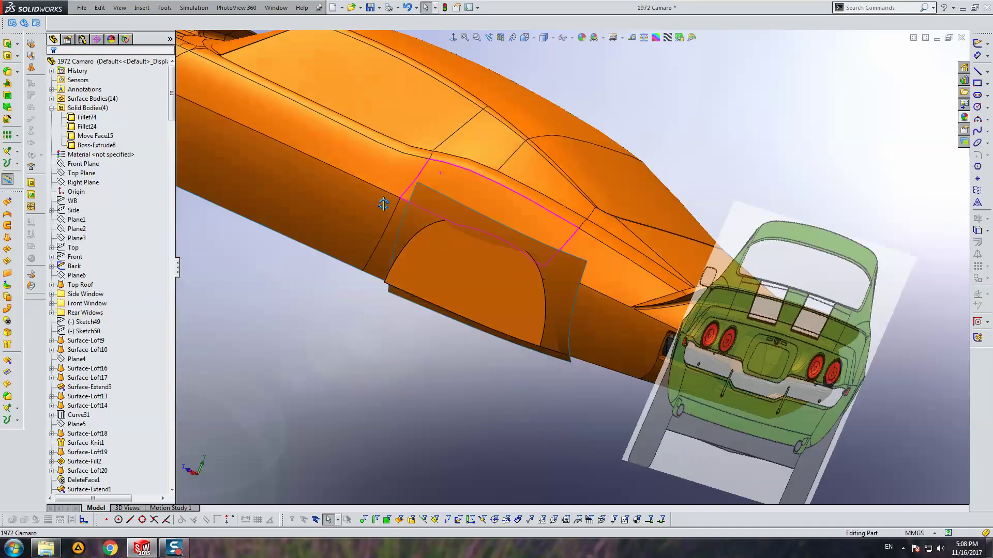
# Cut the car body with Surface-Extend26, then hide the extension surface.
pyautogui.click(141, 7)
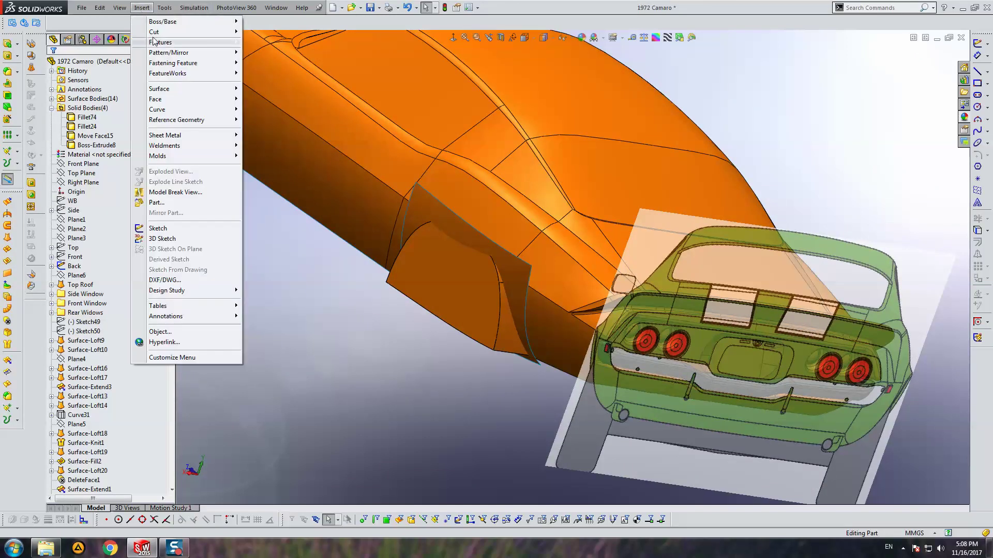
pyautogui.click(285, 94)
pyautogui.click(443, 222)
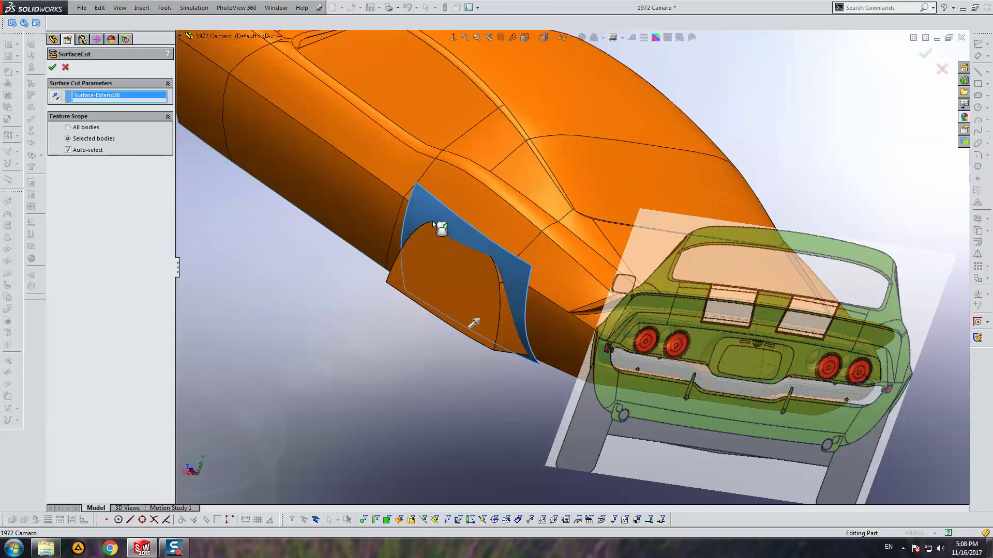
pyautogui.click(91, 151)
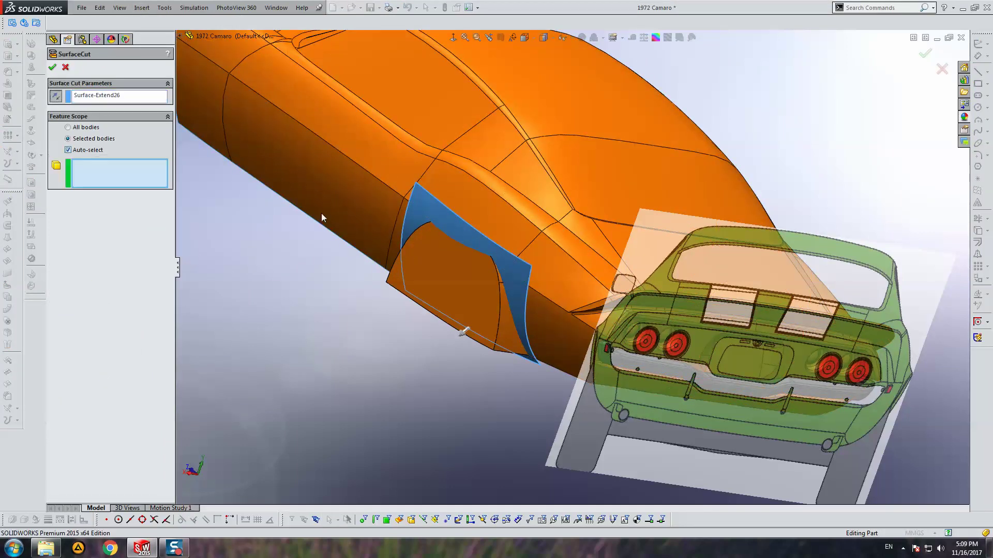
pyautogui.click(433, 211)
pyautogui.press('Return')
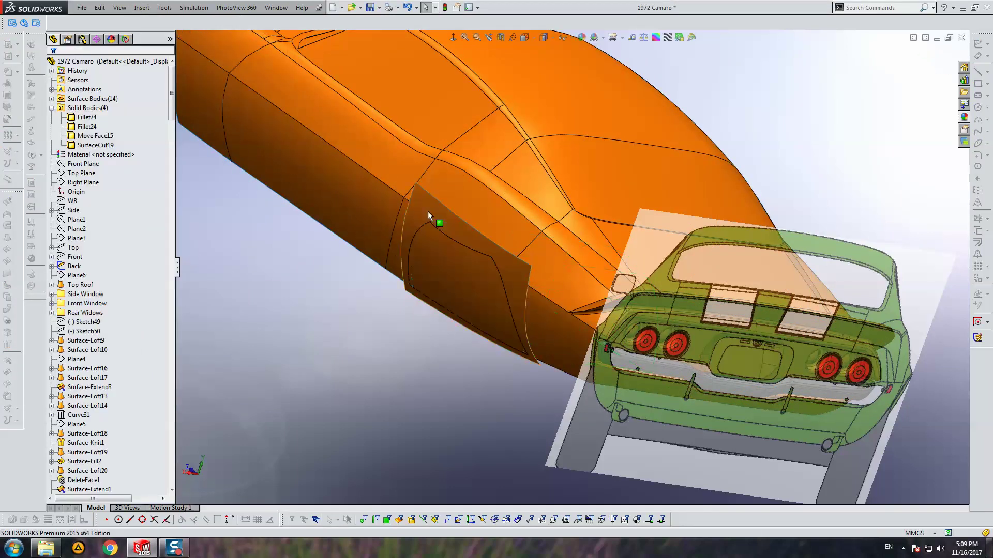
pyautogui.rightClick(434, 206)
pyautogui.click(451, 183)
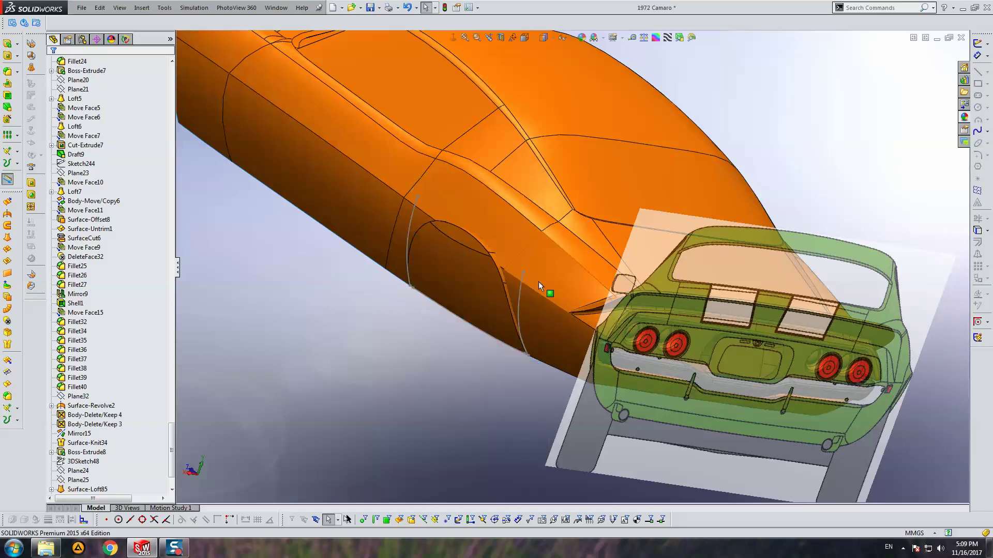
# Delete the thin lens-shaped face on top of the rear arch flare.
pyautogui.moveTo(505, 299)
pyautogui.mouseDown(button='middle')
pyautogui.moveTo(413, 250)
pyautogui.moveTo(412, 204)
pyautogui.moveTo(377, 350)
pyautogui.mouseUp(button='middle')
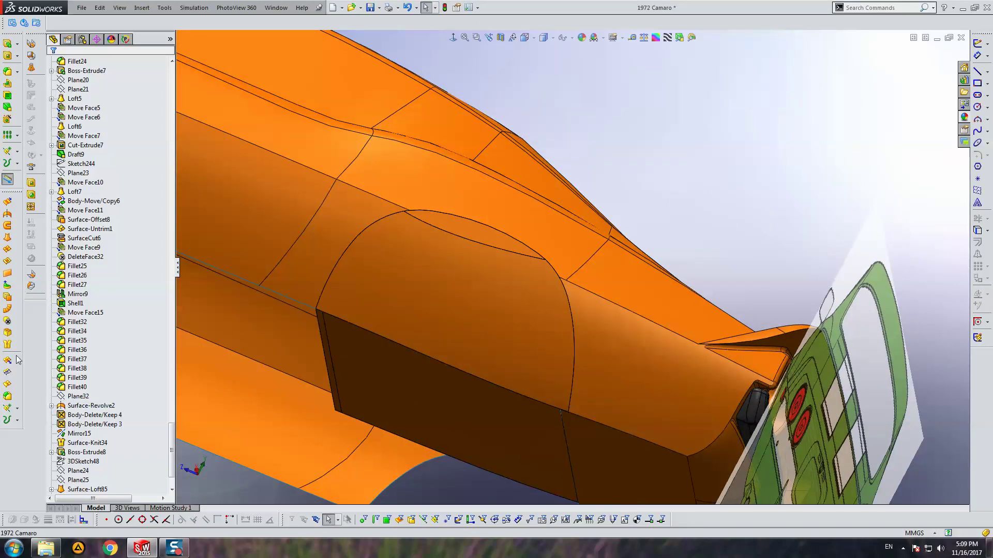
pyautogui.click(7, 321)
pyautogui.click(468, 225)
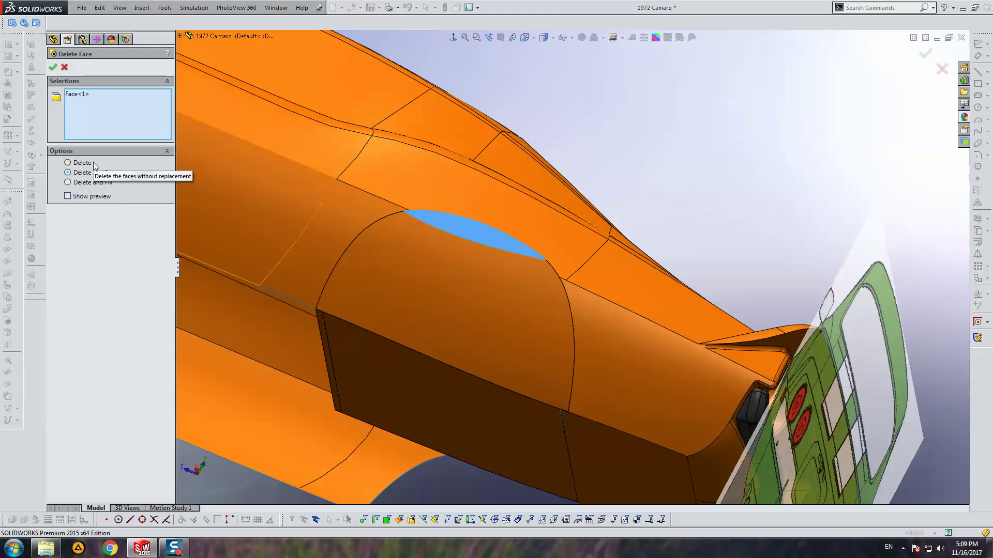
pyautogui.press('Return')
pyautogui.moveTo(450, 292); pyautogui.dragTo(554, 396, button='middle')
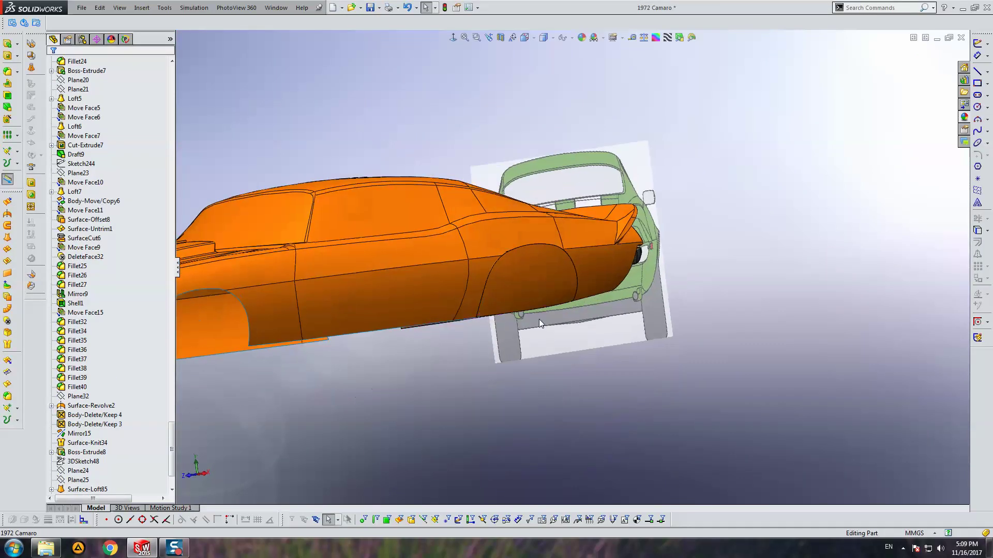
# Roll the feature history forward past Body-Move/Copy5.
pyautogui.scroll(-5, 521, 255)
pyautogui.moveTo(521, 255)
pyautogui.mouseDown(button='middle')
pyautogui.moveTo(561, 281)
pyautogui.moveTo(576, 265)
pyautogui.moveTo(529, 272)
pyautogui.moveTo(492, 235)
pyautogui.moveTo(444, 270)
pyautogui.moveTo(362, 292)
pyautogui.mouseUp(button='middle')
pyautogui.moveTo(171, 430); pyautogui.dragTo(174, 506)
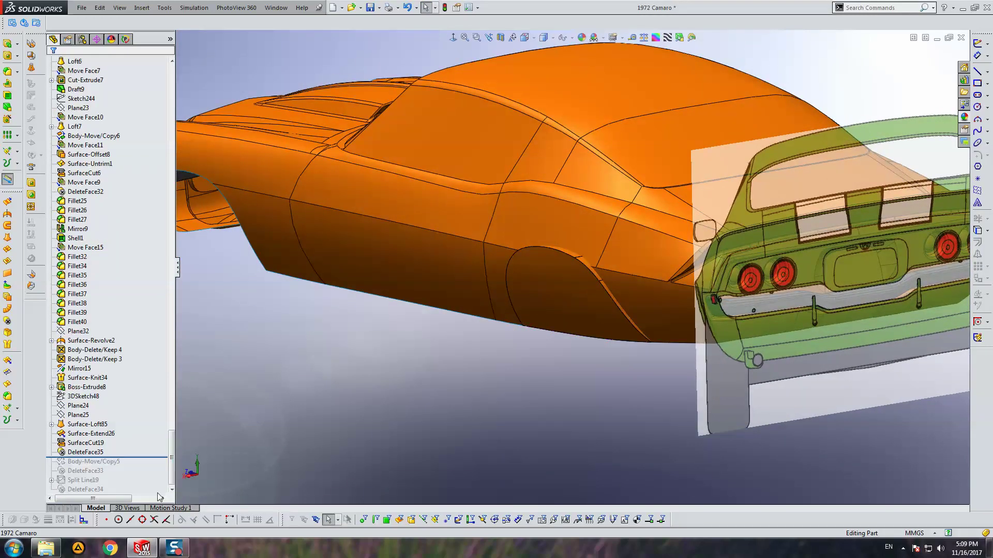
pyautogui.moveTo(130, 458); pyautogui.dragTo(129, 466)
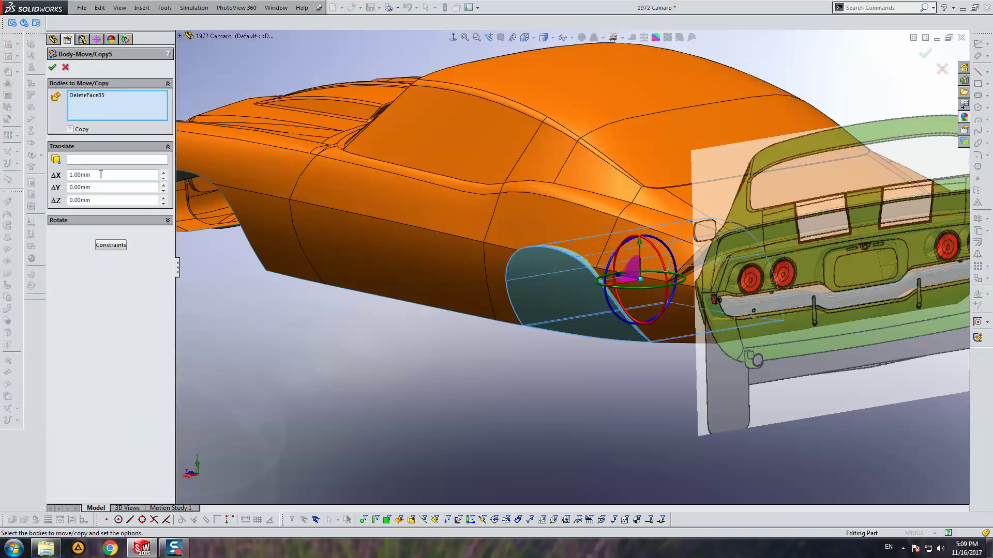
# Confirm the 1 mm X shift of the wheel-arch flare body and inspect the arch.
pyautogui.press('Return')
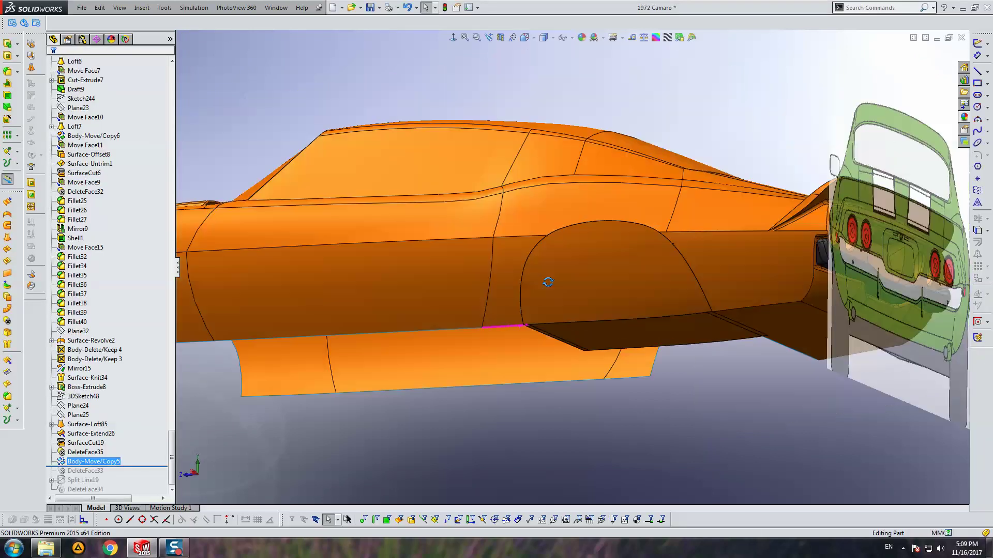
pyautogui.scroll(-5, 649, 295)
pyautogui.scroll(-3, 671, 193)
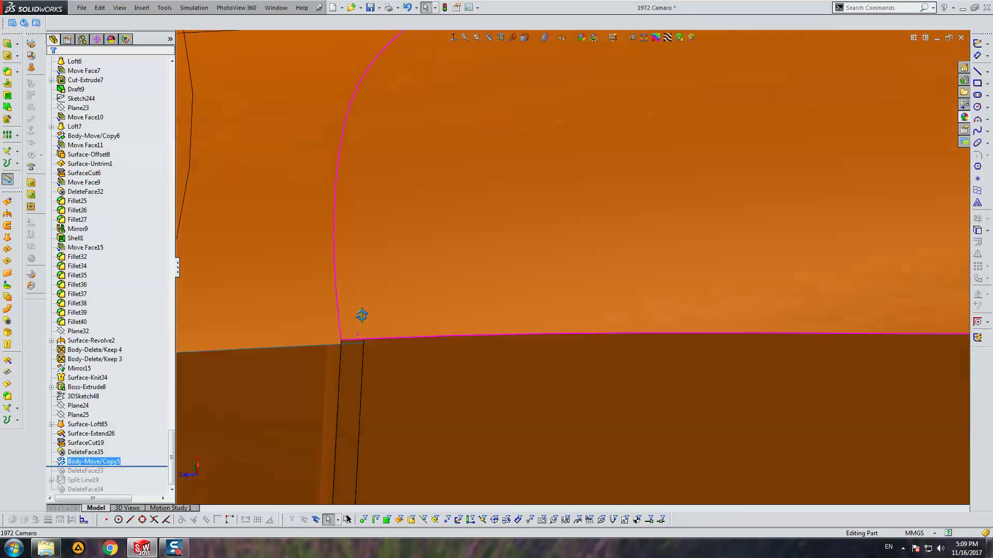
pyautogui.moveTo(447, 363); pyautogui.dragTo(562, 321, button='middle')
pyautogui.scroll(2, 560, 316)
pyautogui.scroll(4, 493, 319)
pyautogui.scroll(4, 492, 318)
pyautogui.scroll(2, 609, 311)
pyautogui.scroll(-3, 609, 312)
pyautogui.moveTo(592, 370)
pyautogui.mouseDown(button='middle')
pyautogui.moveTo(660, 363)
pyautogui.moveTo(632, 358)
pyautogui.mouseUp(button='middle')
# Roll the history to just after DeleteFace33 and check the arch from the side.
pyautogui.moveTo(113, 468); pyautogui.dragTo(111, 474)
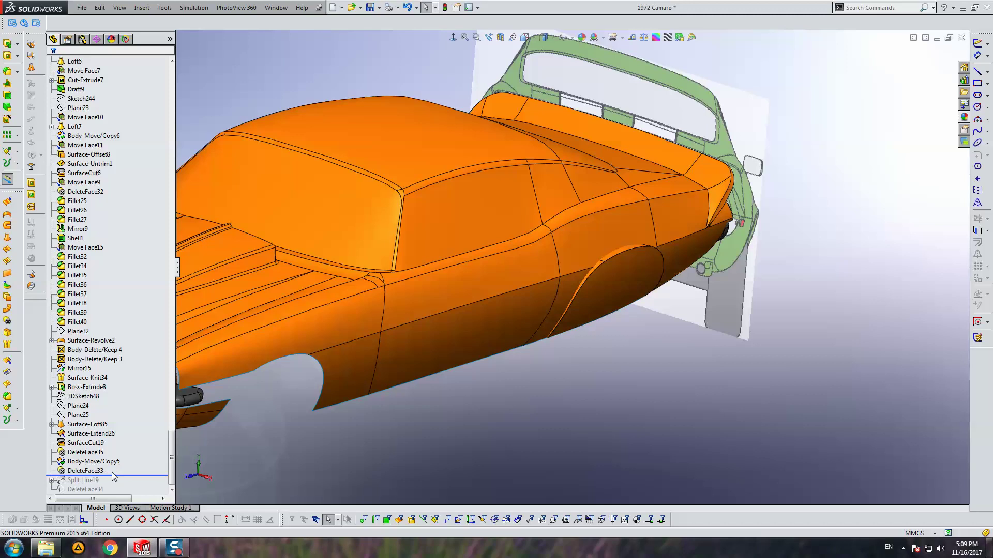
pyautogui.click(111, 472)
pyautogui.moveTo(530, 339)
pyautogui.mouseDown(button='middle')
pyautogui.moveTo(455, 382)
pyautogui.moveTo(256, 459)
pyautogui.mouseUp(button='middle')
pyautogui.click(256, 460)
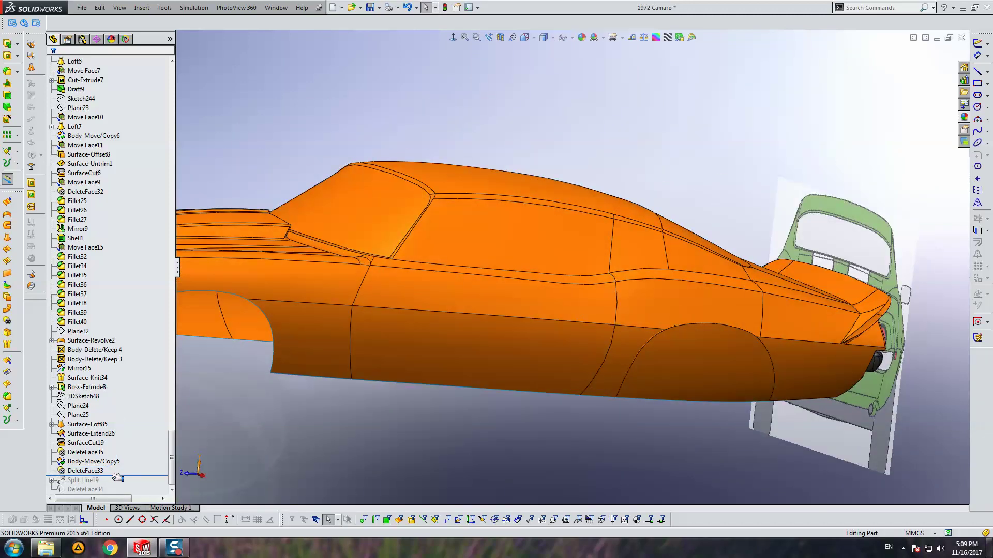
pyautogui.moveTo(780, 337)
pyautogui.mouseDown(button='middle')
pyautogui.moveTo(667, 292)
pyautogui.moveTo(664, 318)
pyautogui.moveTo(669, 295)
pyautogui.moveTo(849, 317)
pyautogui.moveTo(855, 296)
pyautogui.moveTo(727, 309)
pyautogui.mouseUp(button='middle')
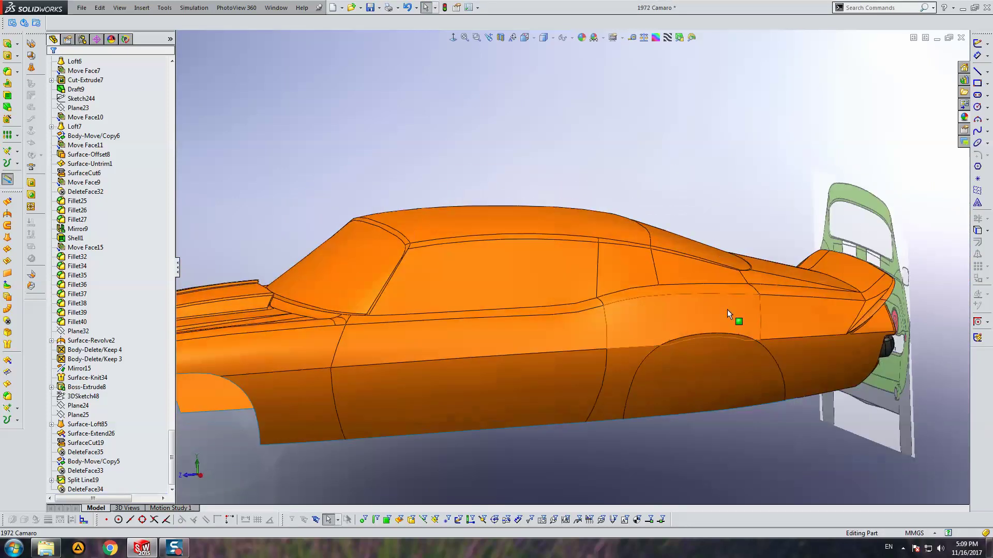
pyautogui.click(513, 43)
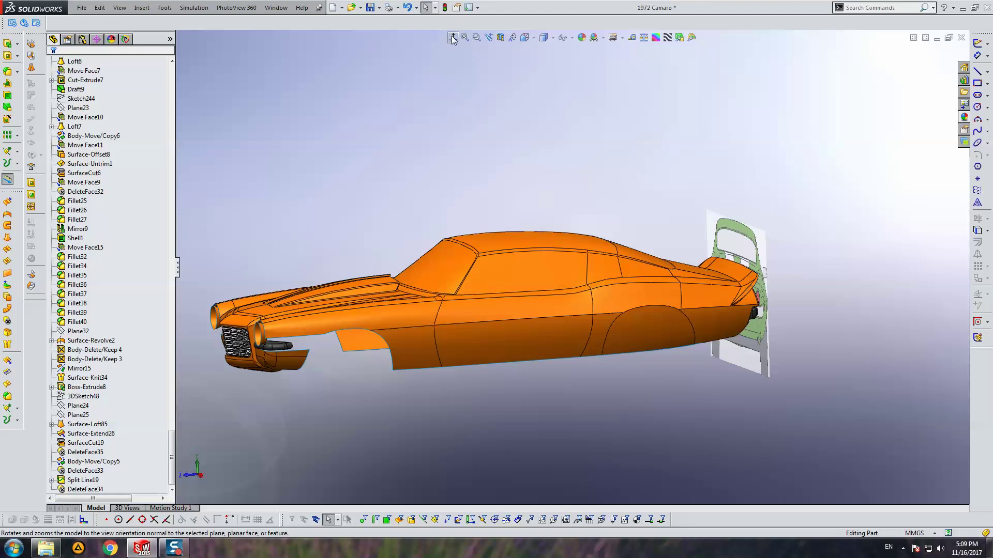
# Mutually trim DeleteFace34 and DeleteFace33, keeping both the body and wheel-arch pieces.
pyautogui.click(538, 101)
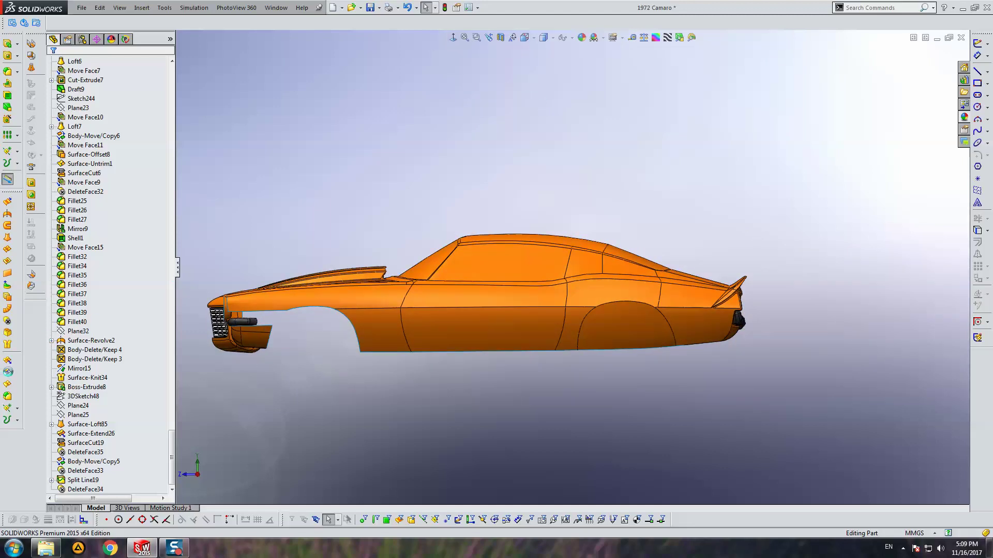
pyautogui.click(7, 361)
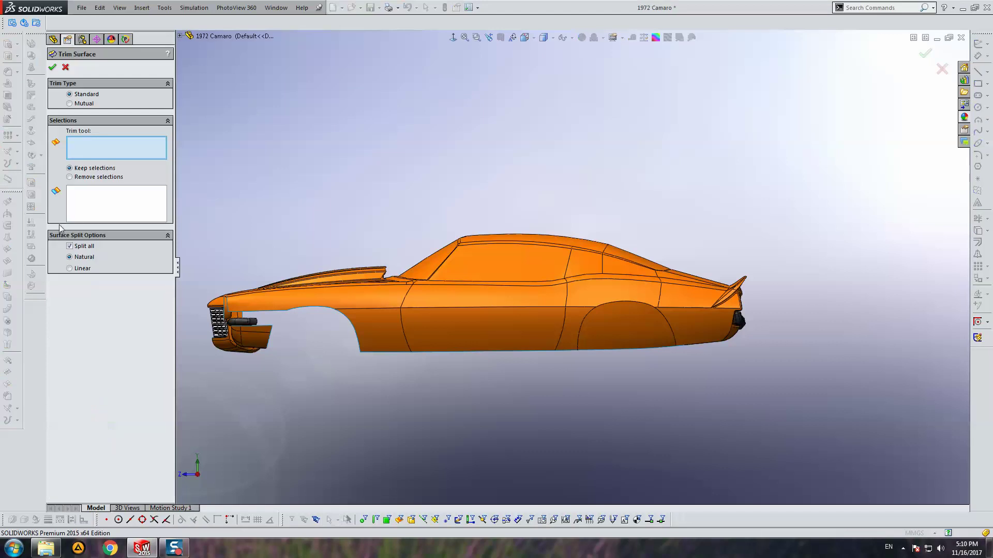
pyautogui.click(81, 104)
pyautogui.click(474, 264)
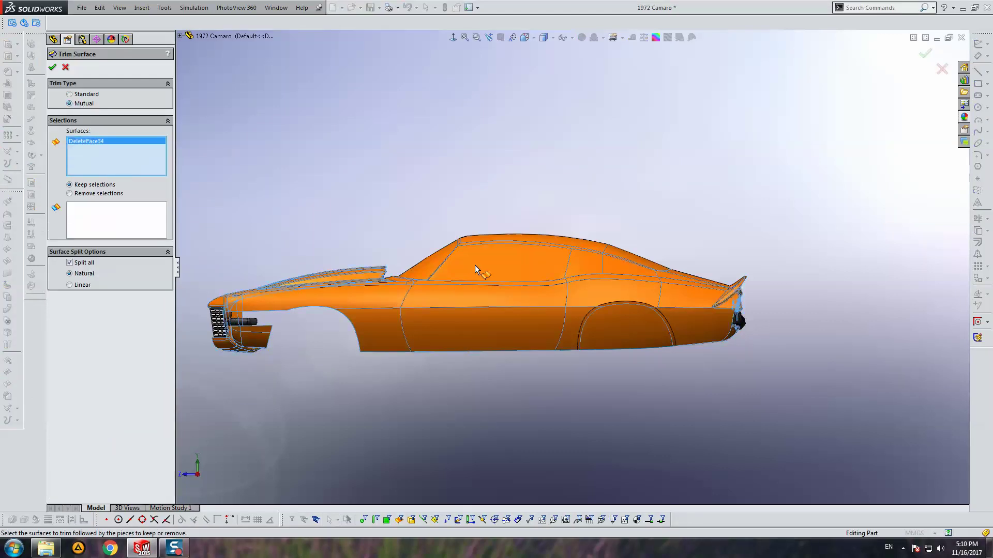
pyautogui.click(621, 325)
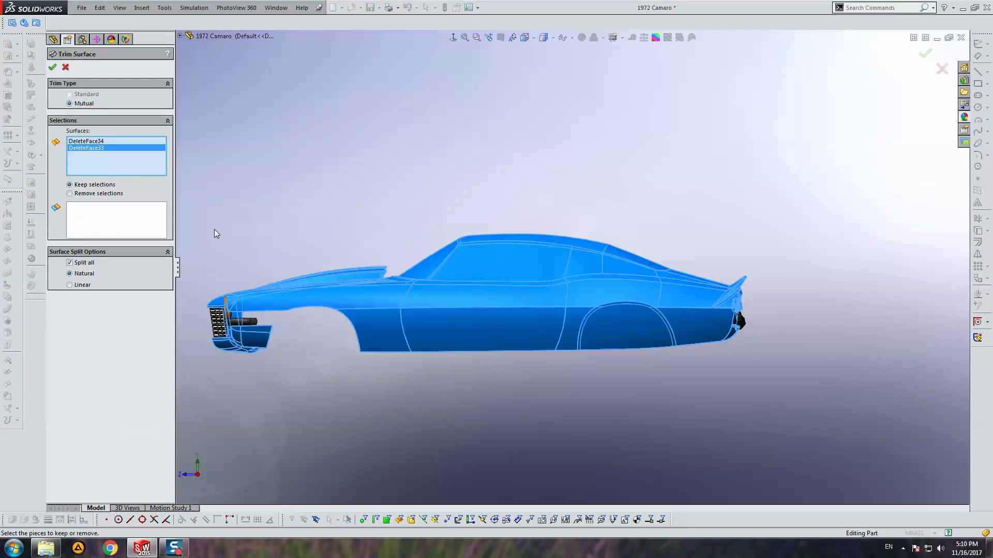
pyautogui.click(589, 290)
pyautogui.click(641, 321)
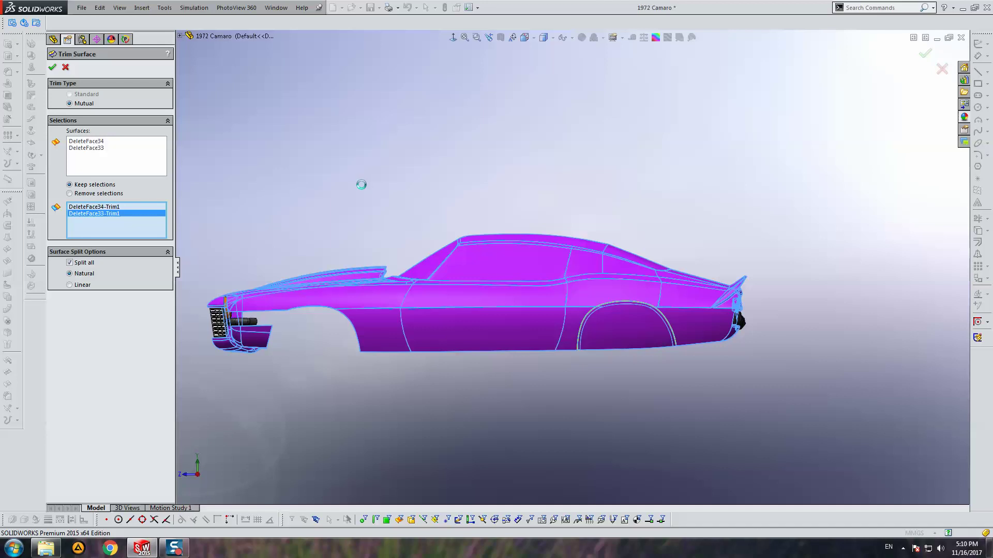
# Inspect the trimmed rear arch and select the new Surface-Trim41 feature.
pyautogui.scroll(-4, 641, 310)
pyautogui.moveTo(641, 309)
pyautogui.mouseDown(button='middle')
pyautogui.moveTo(557, 332)
pyautogui.moveTo(619, 245)
pyautogui.moveTo(681, 319)
pyautogui.moveTo(685, 283)
pyautogui.moveTo(630, 273)
pyautogui.mouseUp(button='middle')
pyautogui.scroll(5, 620, 244)
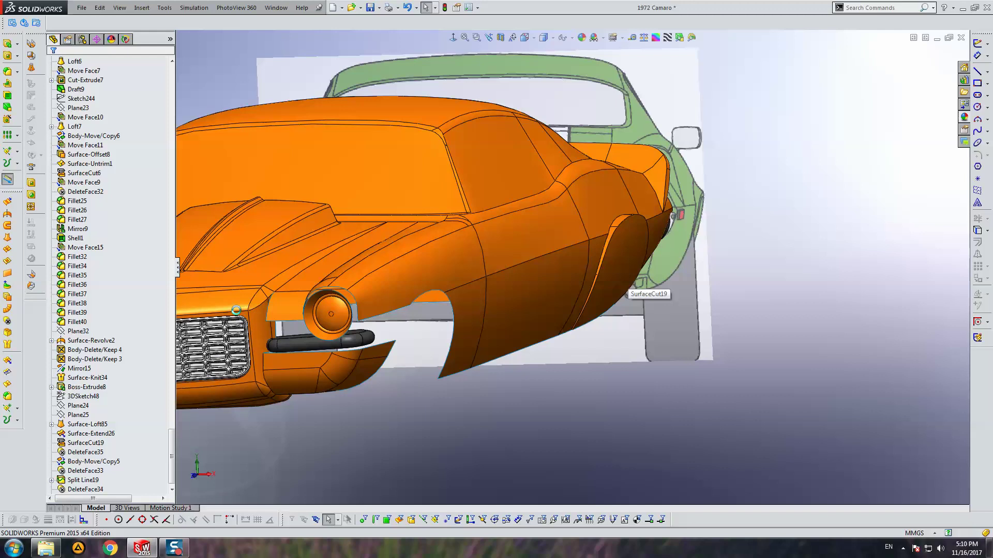
pyautogui.scroll(-1, 120, 486)
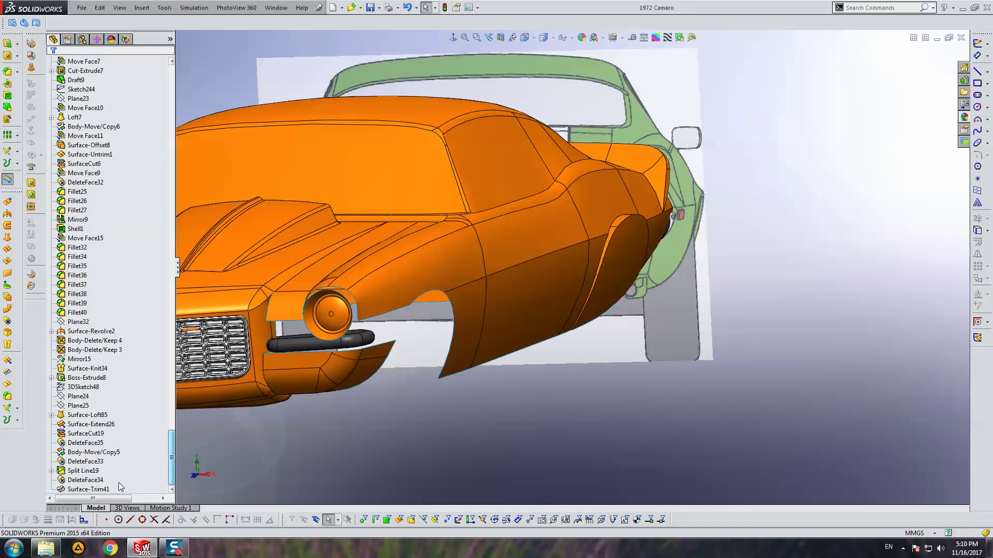
pyautogui.keyDown('ctrl'); pyautogui.click(88, 489); pyautogui.keyUp('ctrl')
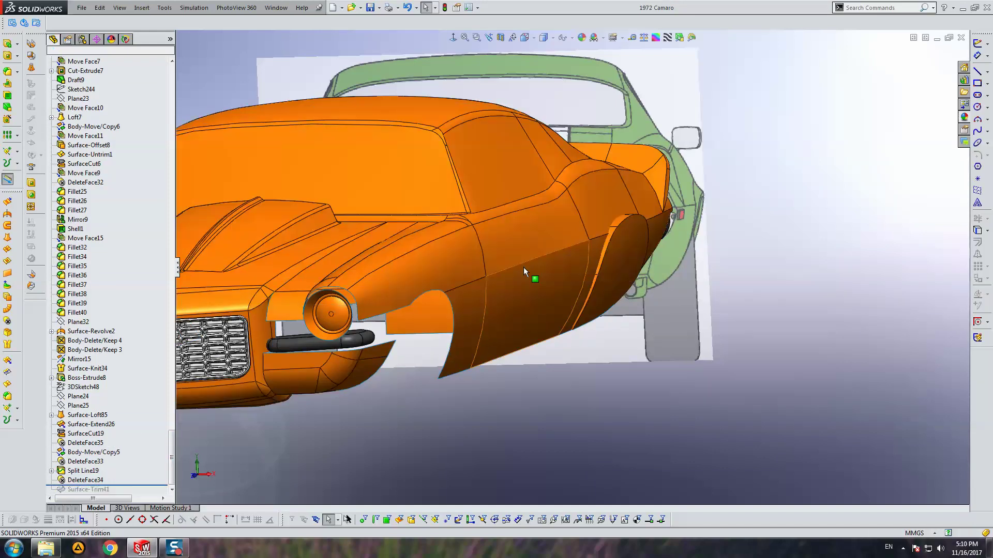
# Start a draft pulled from the Right Plane with a 10° angle.
pyautogui.moveTo(171, 444); pyautogui.dragTo(171, 72)
pyautogui.click(52, 108)
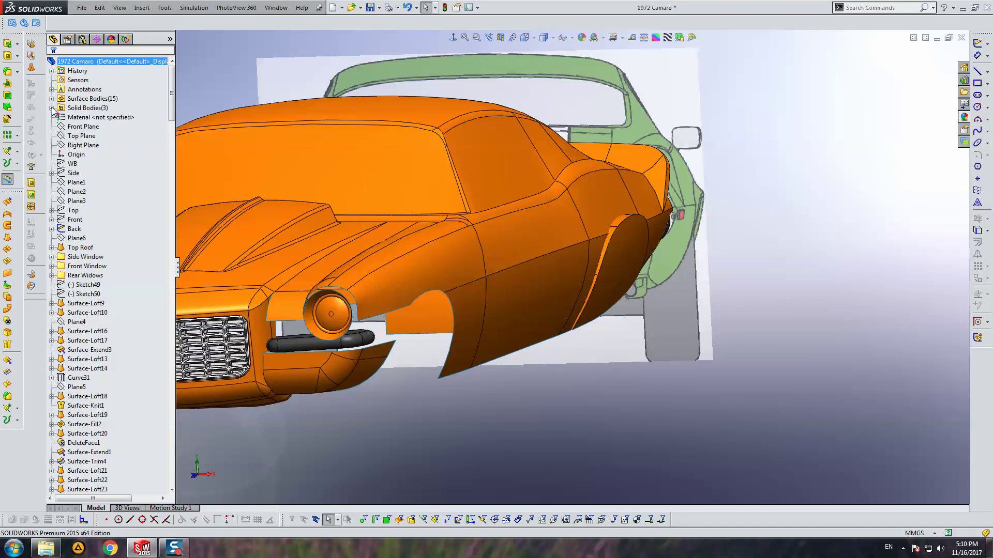
pyautogui.click(83, 145)
pyautogui.scroll(-4, 575, 229)
pyautogui.moveTo(575, 229); pyautogui.dragTo(465, 238, button='middle')
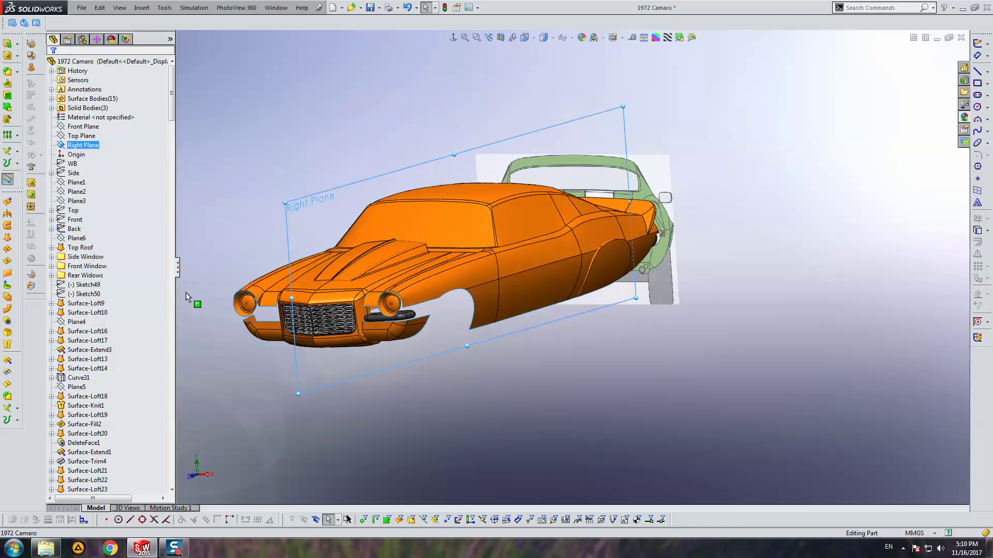
pyautogui.click(7, 107)
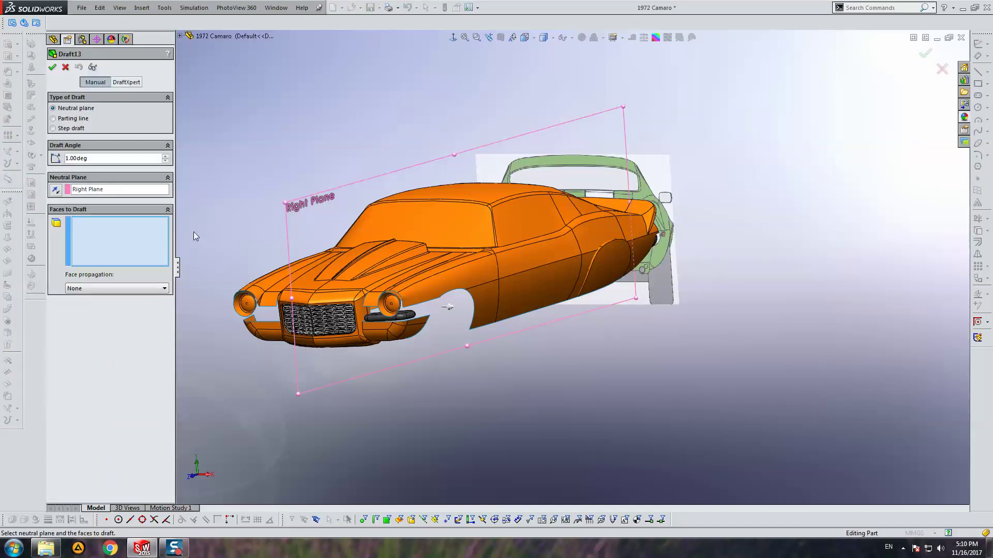
pyautogui.moveTo(532, 273); pyautogui.dragTo(597, 253, button='middle')
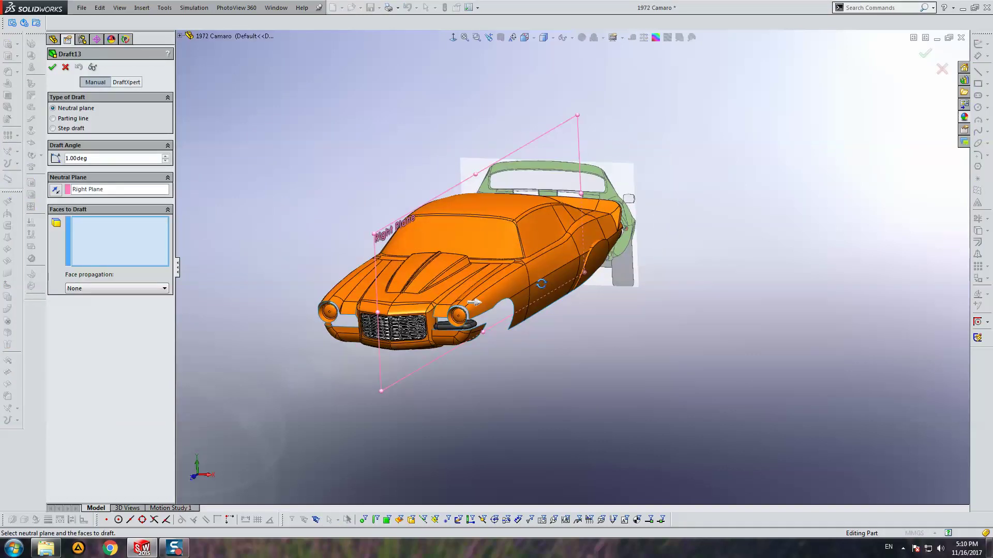
pyautogui.scroll(-5, 522, 248)
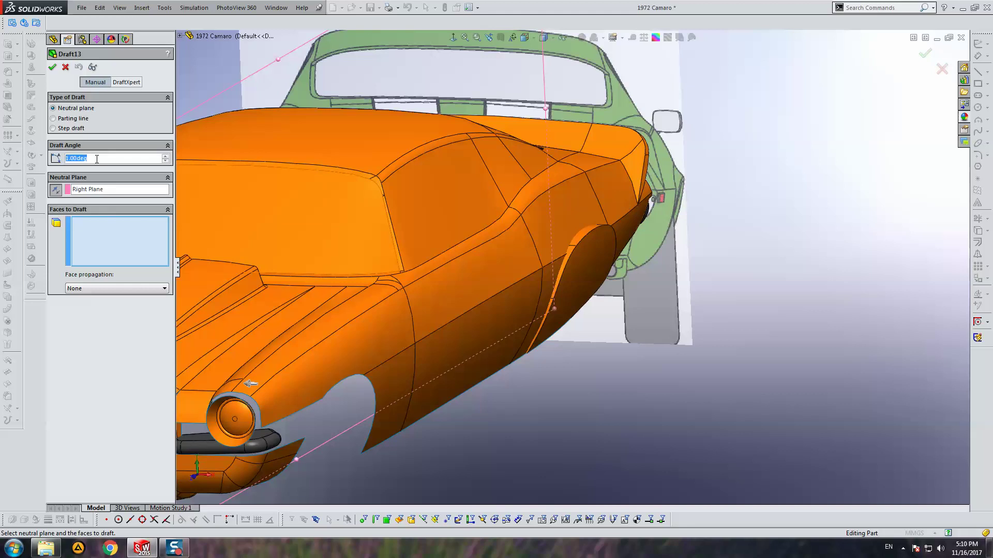
pyautogui.hotkey('ctrl', 'a')
pyautogui.write('10')
pyautogui.press('Return')
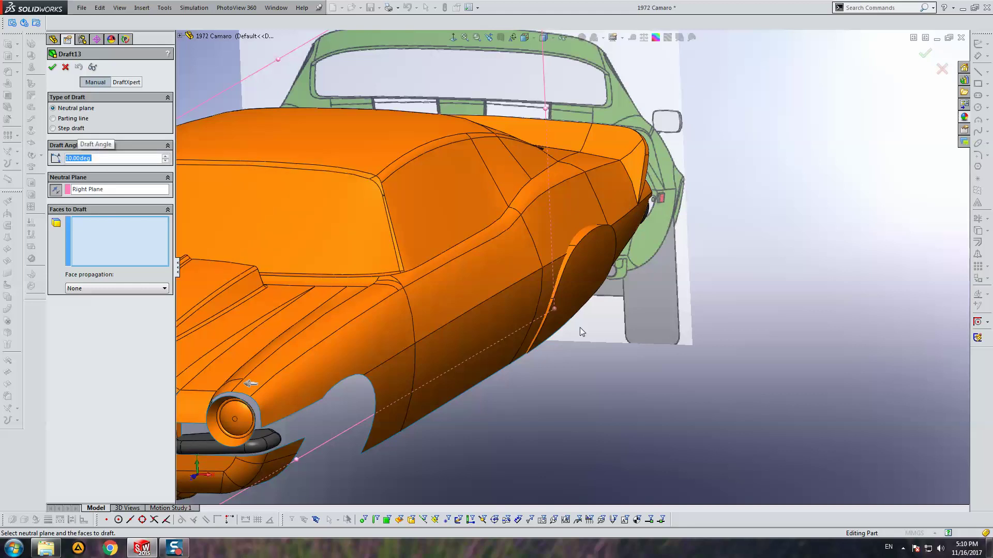
# Make it a parting-line draft around the rear wheel-arch edges and create Draft13.
pyautogui.scroll(-3, 549, 347)
pyautogui.click(67, 119)
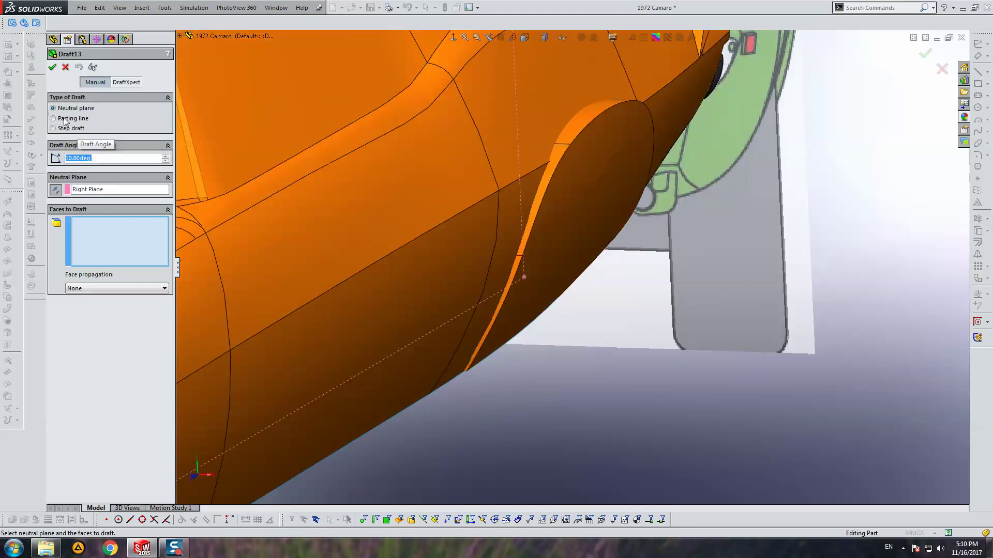
pyautogui.click(503, 306)
pyautogui.click(541, 212)
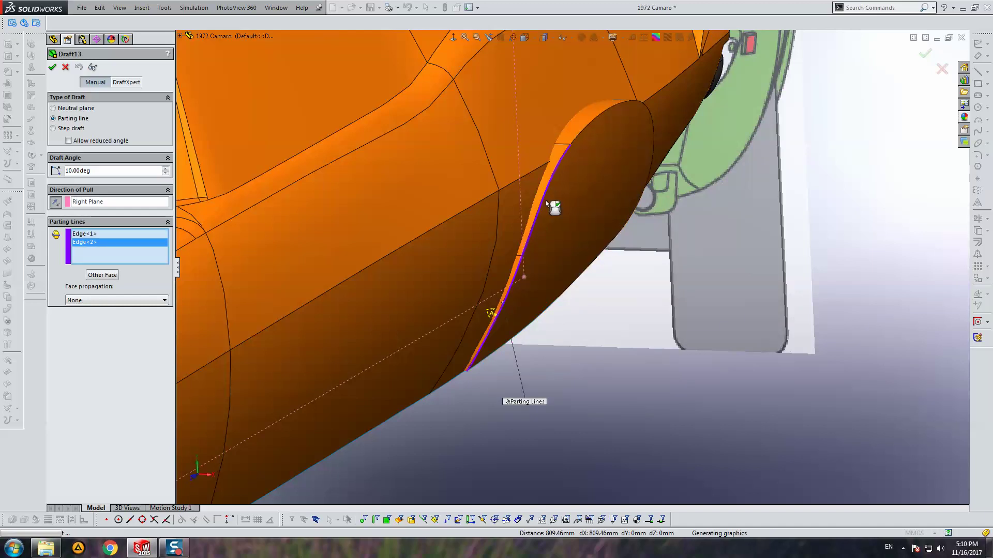
pyautogui.click(582, 132)
pyautogui.moveTo(582, 132)
pyautogui.mouseDown(button='middle')
pyautogui.moveTo(655, 215)
pyautogui.moveTo(571, 242)
pyautogui.mouseUp(button='middle')
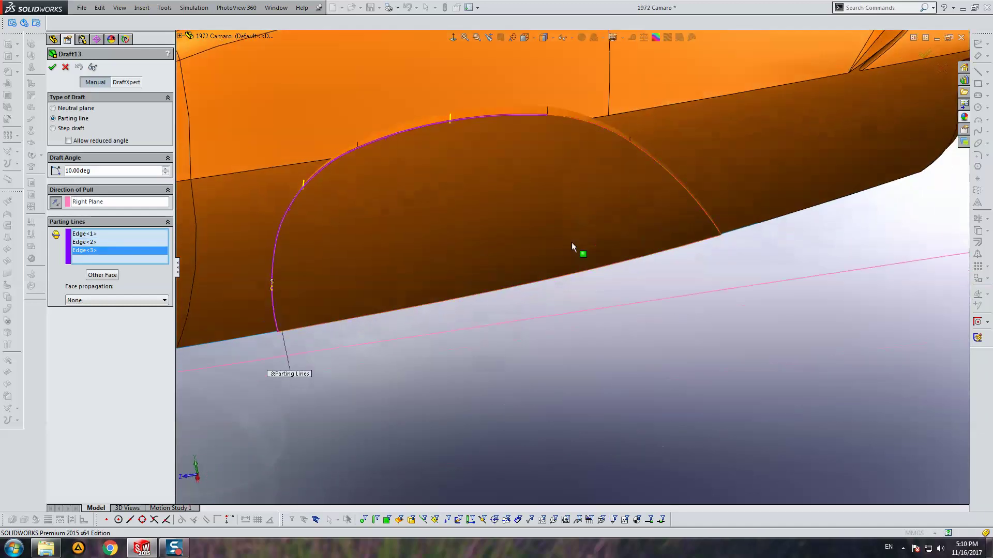
pyautogui.click(566, 117)
pyautogui.click(653, 157)
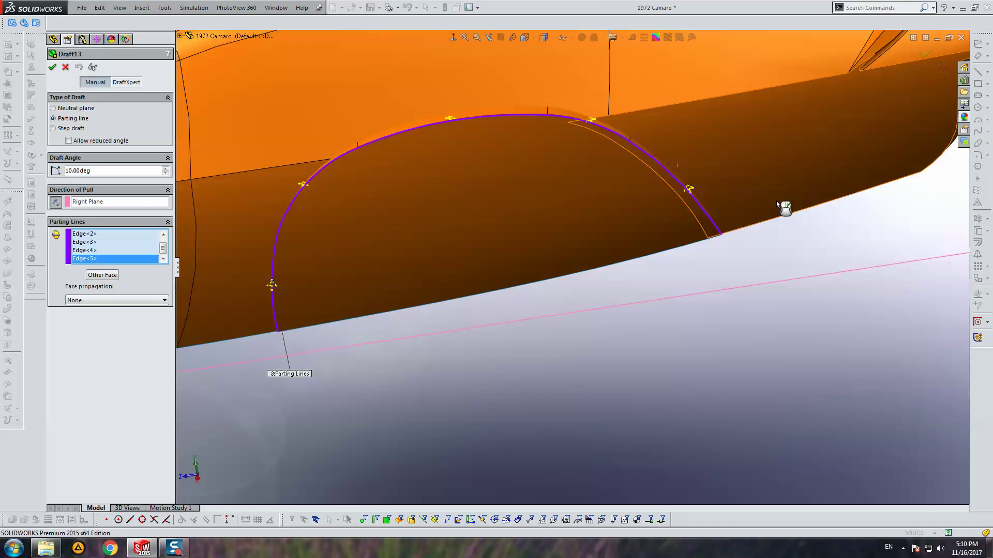
pyautogui.press('Return')
# Review Draft13's settings and view the wheel-arch sketch straight on.
pyautogui.moveTo(632, 209)
pyautogui.mouseDown(button='middle')
pyautogui.moveTo(542, 118)
pyautogui.moveTo(512, 135)
pyautogui.mouseUp(button='middle')
pyautogui.scroll(-5, 154, 358)
pyautogui.scroll(-5, 154, 358)
pyautogui.scroll(-6, 150, 181)
pyautogui.scroll(-5, 155, 362)
pyautogui.scroll(-3, 165, 440)
pyautogui.rightClick(75, 480)
pyautogui.click(118, 373)
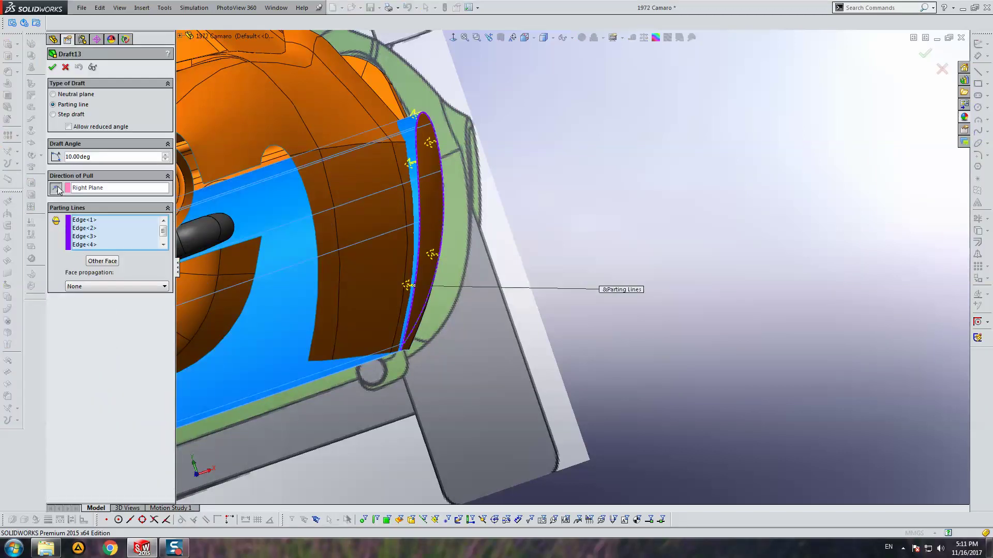
pyautogui.press('Escape')
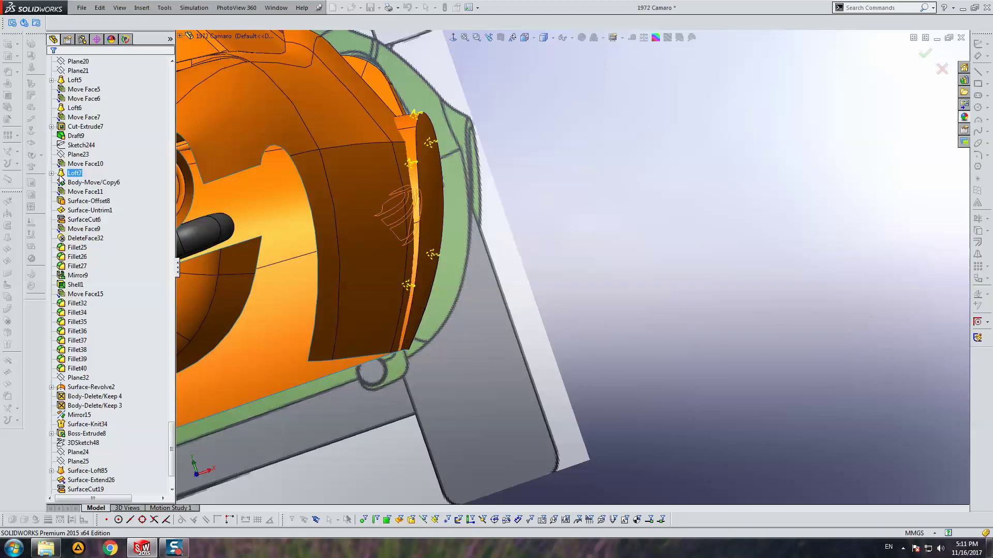
pyautogui.moveTo(559, 153)
pyautogui.mouseDown(button='middle')
pyautogui.moveTo(507, 202)
pyautogui.moveTo(464, 185)
pyautogui.mouseUp(button='middle')
pyautogui.hotkey('ctrl', '8')
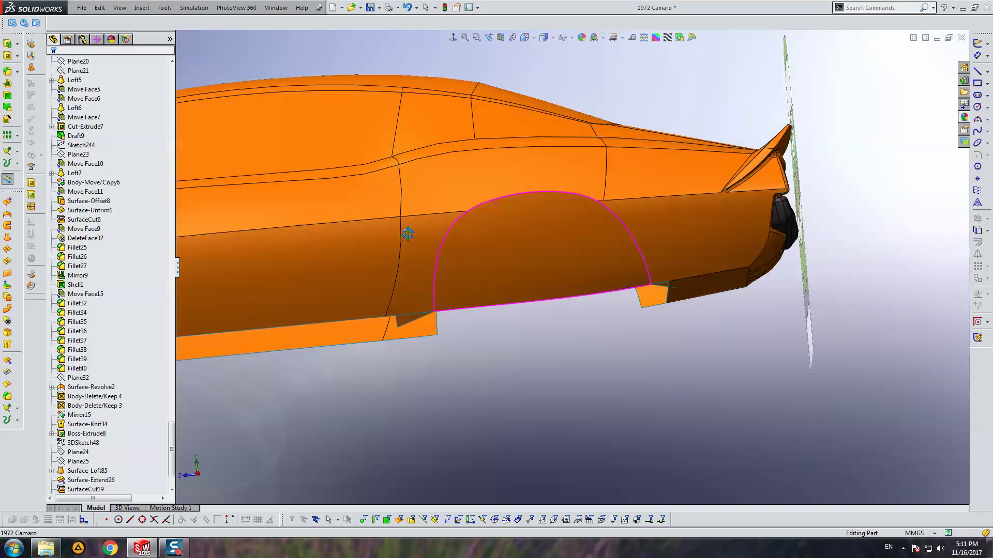
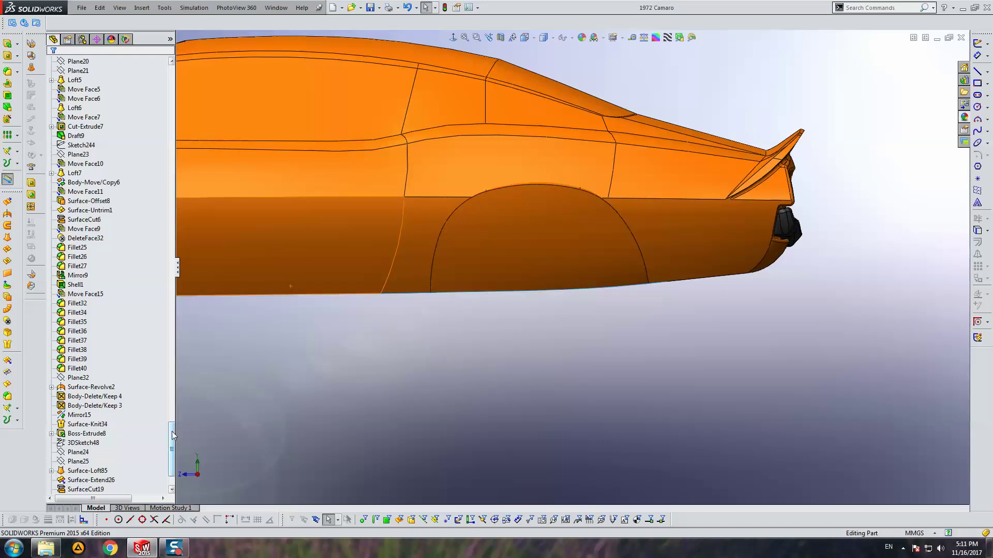
# Restore the full feature history and change Draft13's draft angle from 10° to 20°.
pyautogui.moveTo(169, 423); pyautogui.dragTo(143, 493)
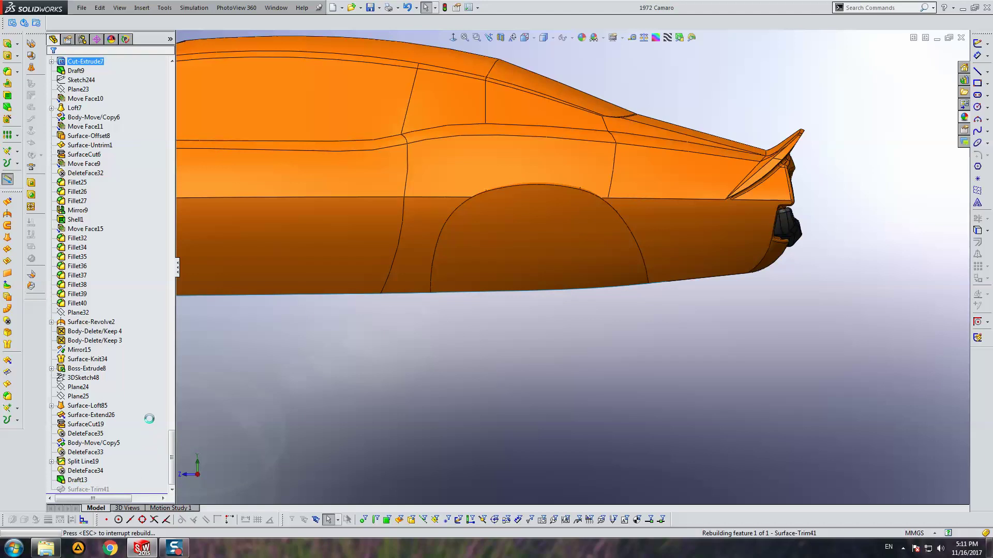
pyautogui.click(78, 480)
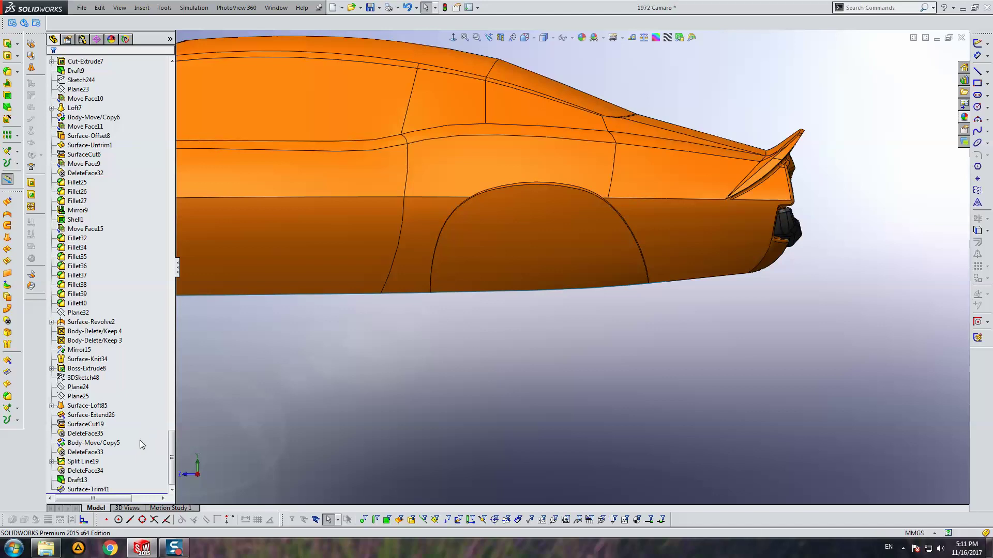
pyautogui.click(87, 452)
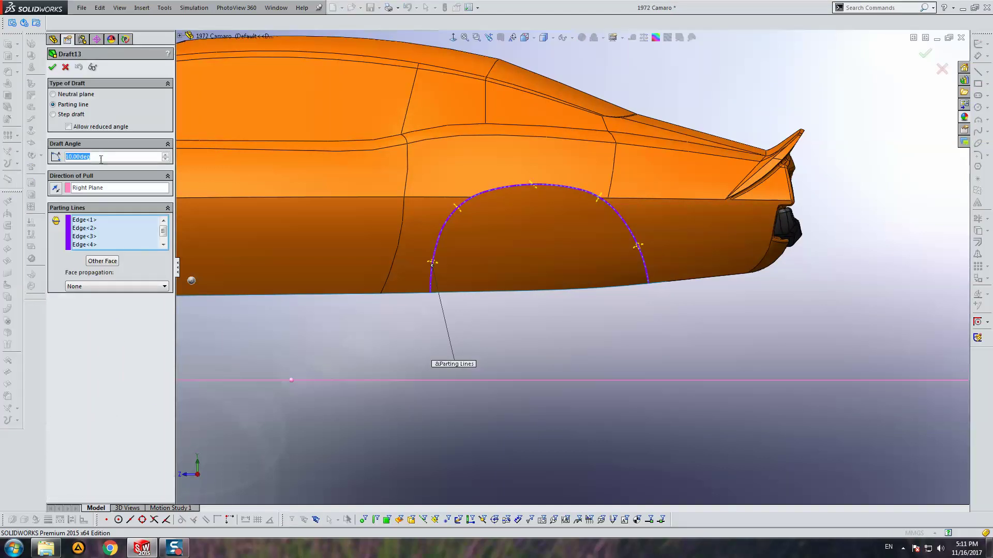
pyautogui.write('20')
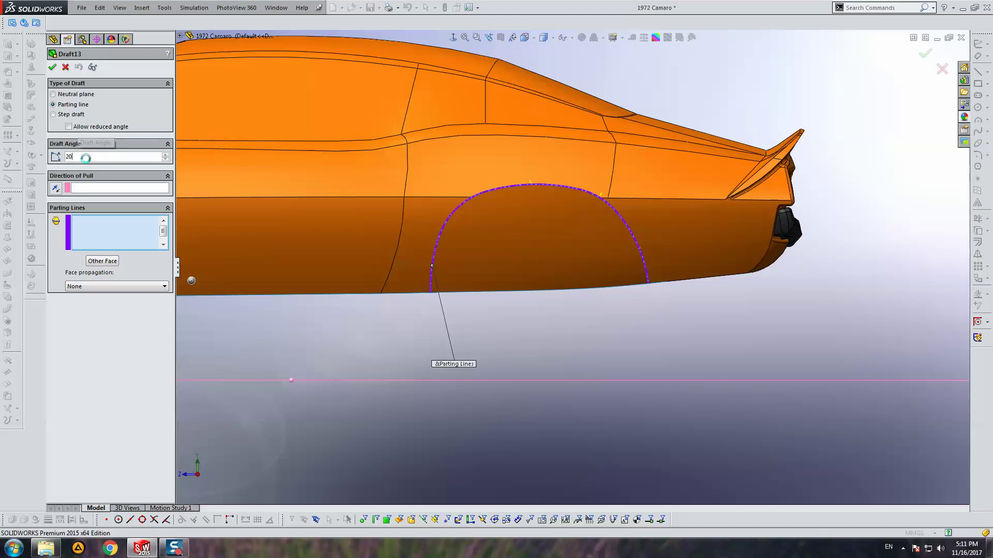
pyautogui.press('Return')
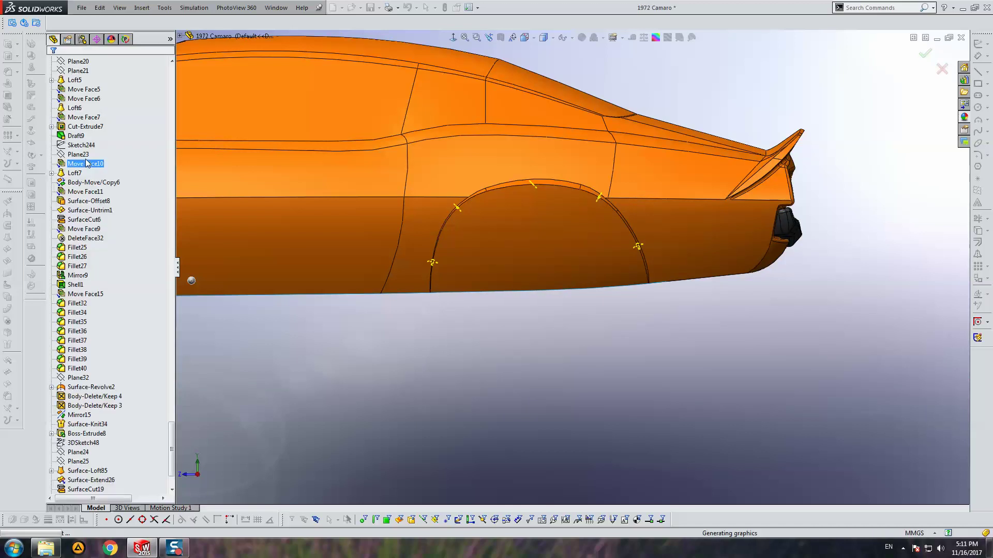
pyautogui.moveTo(592, 203)
pyautogui.mouseDown(button='middle')
pyautogui.moveTo(691, 215)
pyautogui.moveTo(685, 204)
pyautogui.moveTo(693, 215)
pyautogui.moveTo(606, 256)
pyautogui.moveTo(472, 264)
pyautogui.mouseUp(button='middle')
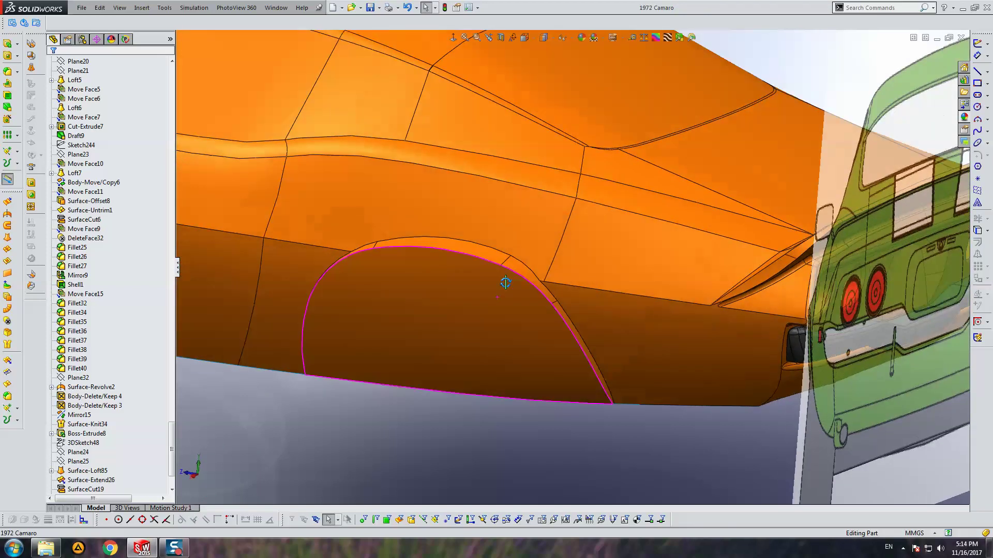
pyautogui.scroll(-2, 505, 283)
pyautogui.moveTo(590, 256)
pyautogui.mouseDown(button='middle')
pyautogui.moveTo(664, 207)
pyautogui.moveTo(650, 317)
pyautogui.mouseUp(button='middle')
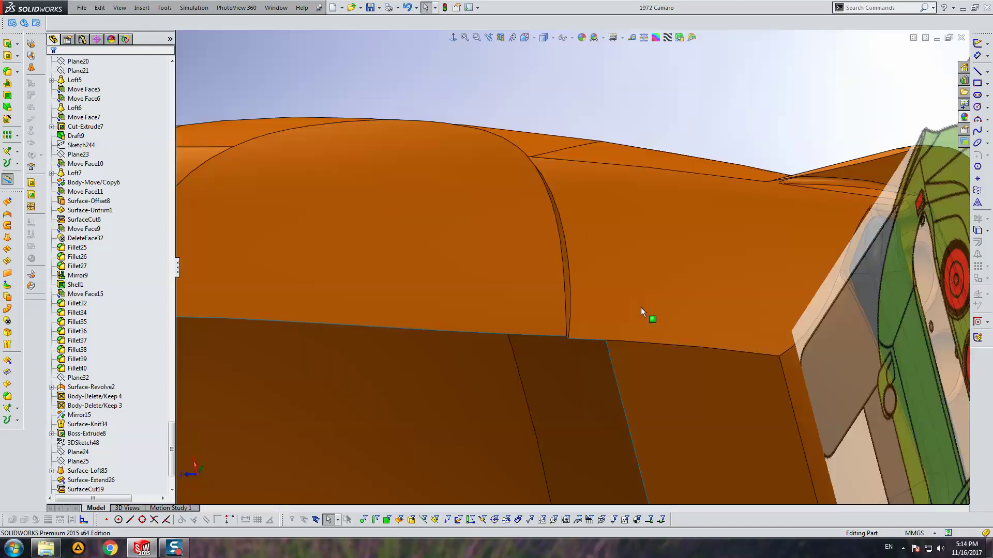
pyautogui.scroll(3, 627, 339)
pyautogui.scroll(-2, 570, 225)
pyautogui.moveTo(577, 269)
pyautogui.mouseDown(button='middle')
pyautogui.moveTo(593, 255)
pyautogui.moveTo(610, 393)
pyautogui.moveTo(606, 276)
pyautogui.moveTo(616, 232)
pyautogui.mouseUp(button='middle')
pyautogui.click(8, 73)
pyautogui.scroll(-2, 594, 240)
pyautogui.scroll(-2, 621, 235)
pyautogui.scroll(-2, 602, 246)
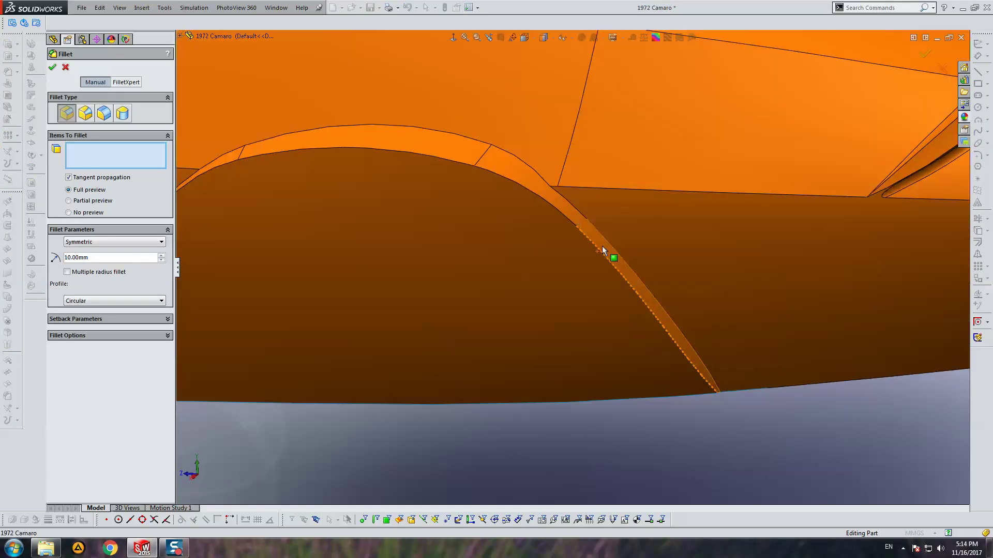
pyautogui.click(606, 240)
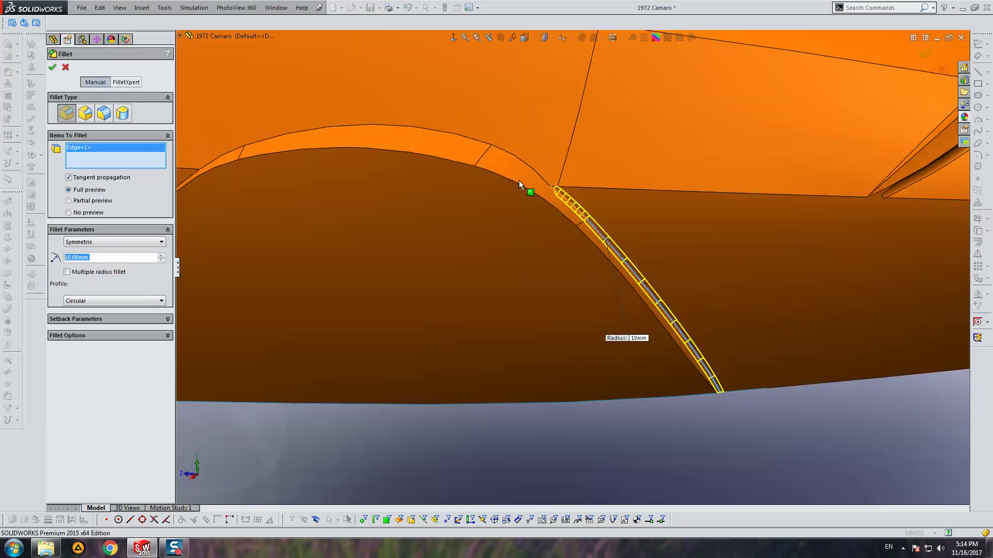
pyautogui.click(533, 170)
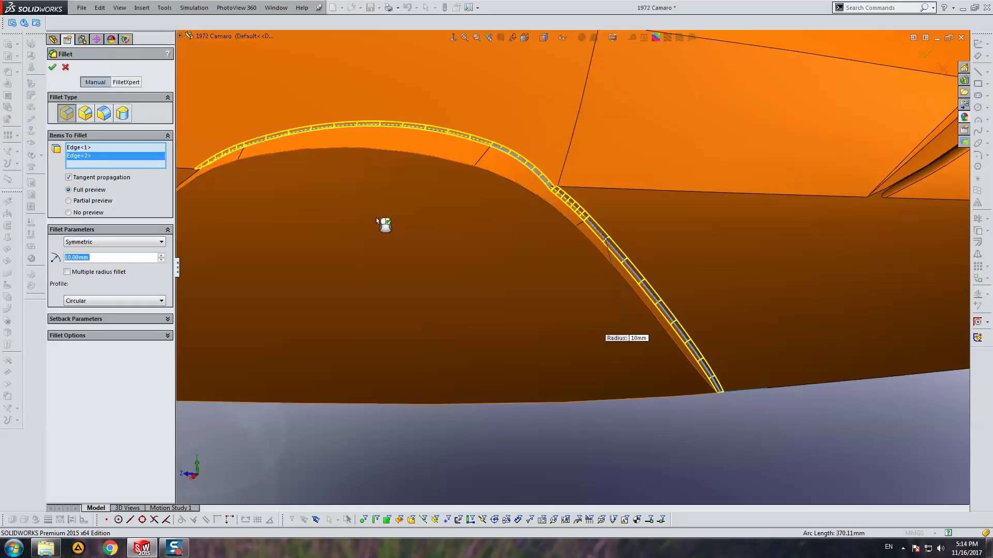
pyautogui.scroll(3, 470, 260)
pyautogui.moveTo(470, 260); pyautogui.dragTo(525, 251, button='middle')
pyautogui.scroll(-3, 415, 228)
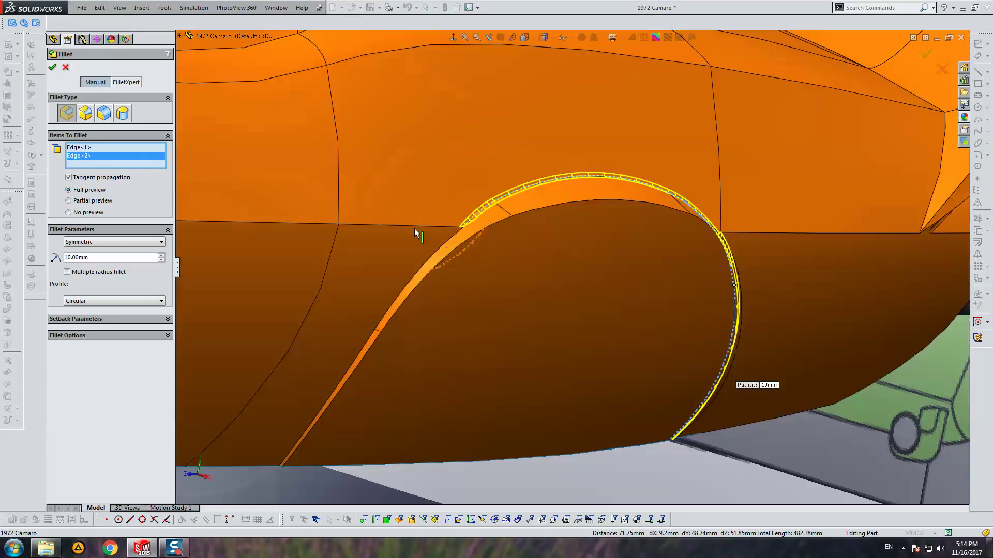
pyautogui.click(436, 250)
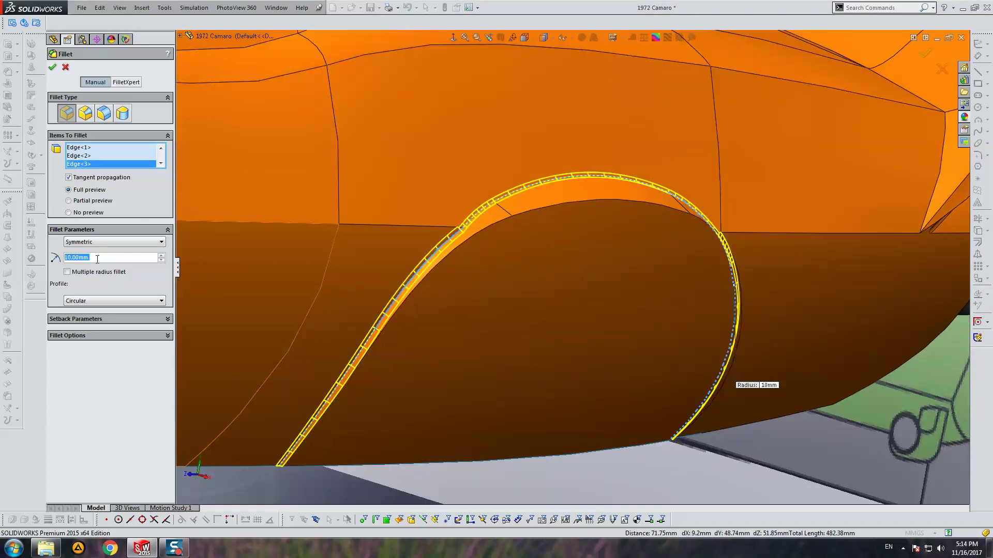
pyautogui.write('50')
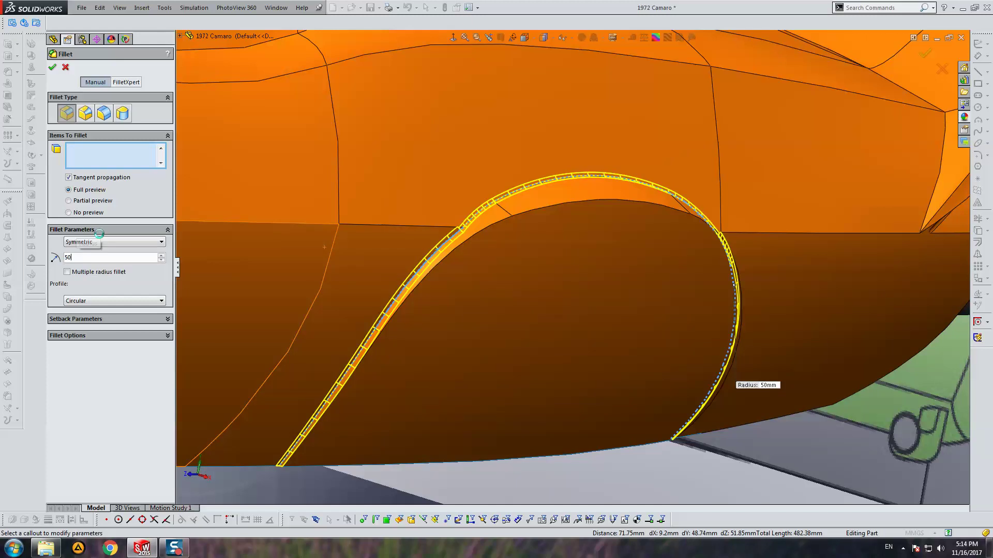
pyautogui.write('60.00mm')
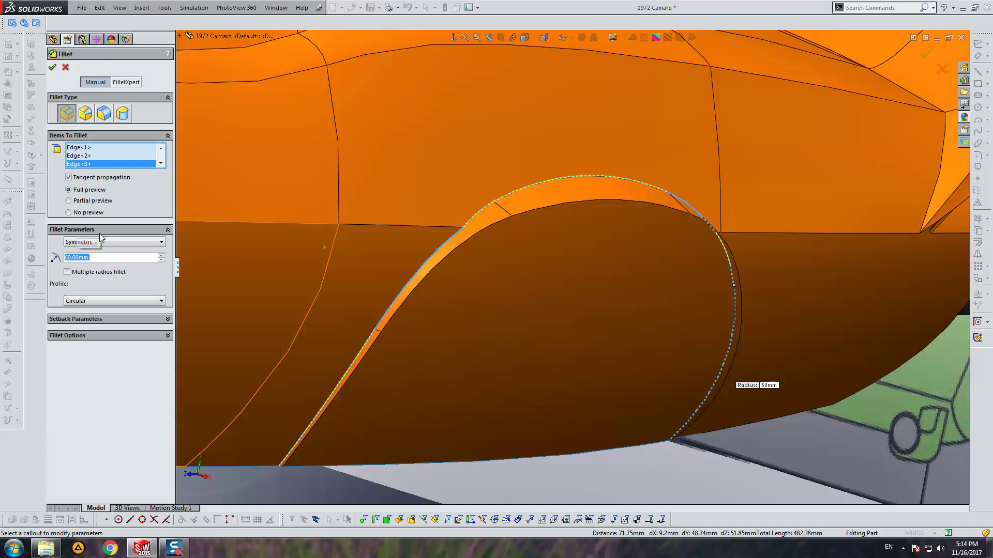
pyautogui.press('Escape')
pyautogui.click(88, 98)
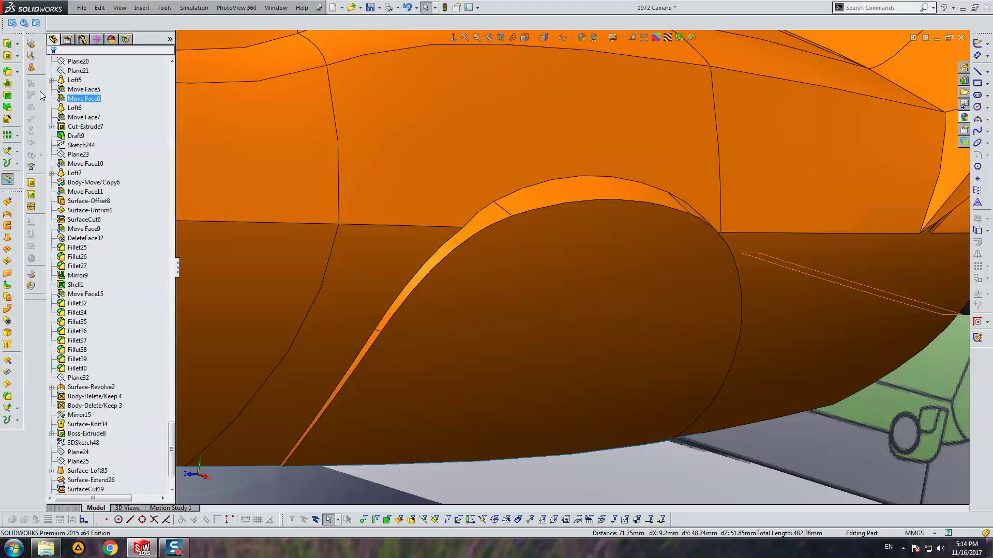
# Fillet the top wheel-arch flare edge, previewing 80 mm before applying a 70 mm radius.
pyautogui.click(7, 70)
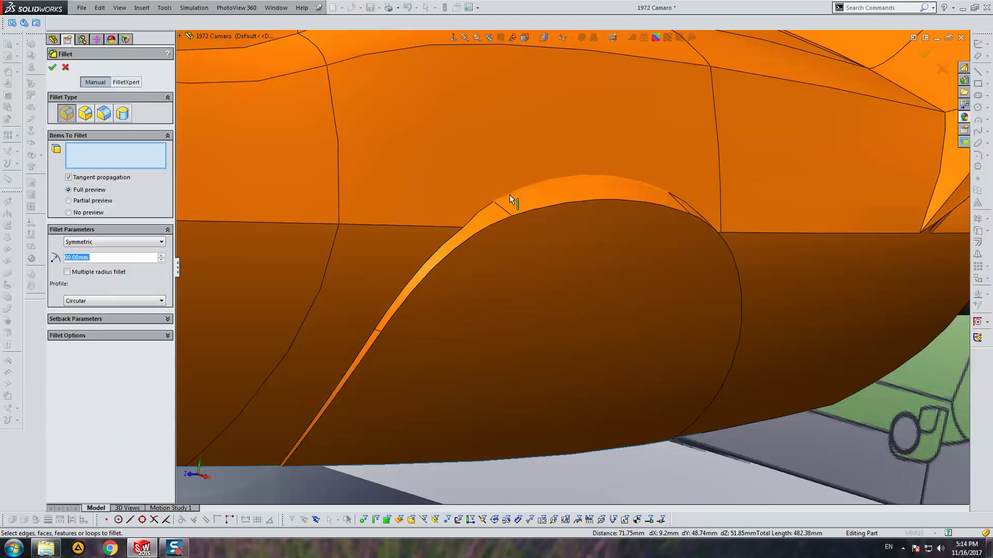
pyautogui.click(510, 194)
pyautogui.moveTo(590, 235)
pyautogui.mouseDown(button='middle')
pyautogui.moveTo(470, 228)
pyautogui.moveTo(365, 246)
pyautogui.moveTo(438, 206)
pyautogui.moveTo(320, 238)
pyautogui.mouseUp(button='middle')
pyautogui.write('80')
pyautogui.press('Return')
pyautogui.write('70')
pyautogui.press('Return')
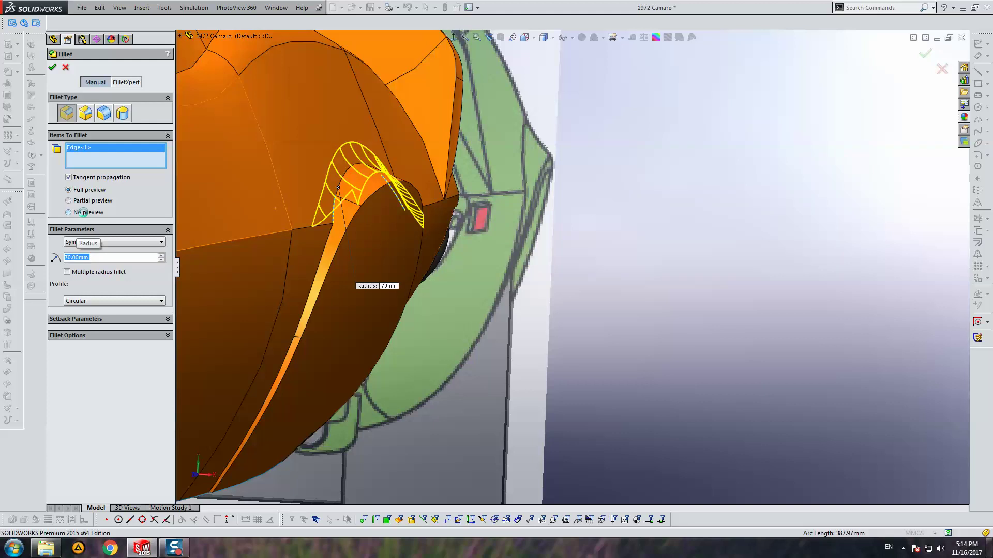
pyautogui.press('Return')
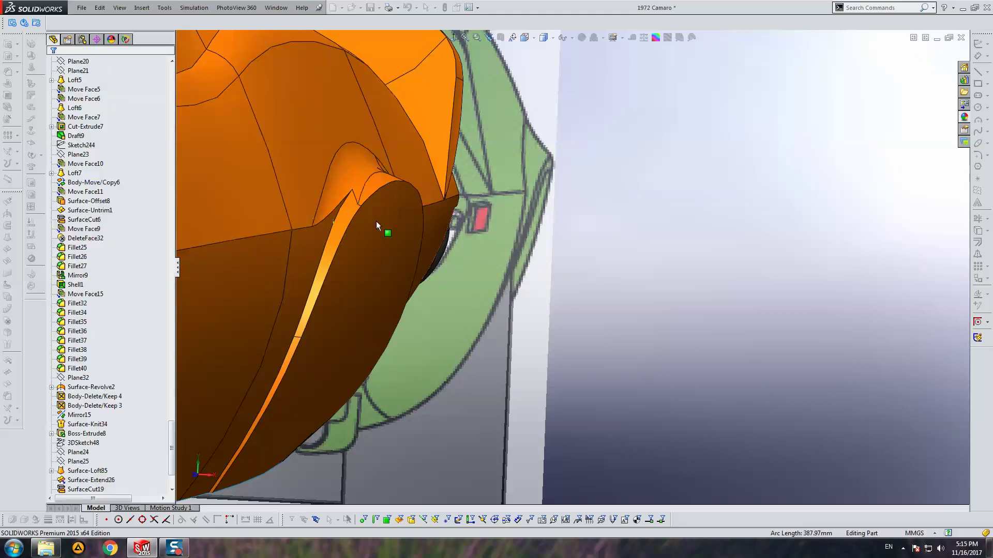
pyautogui.scroll(-5, 182, 231)
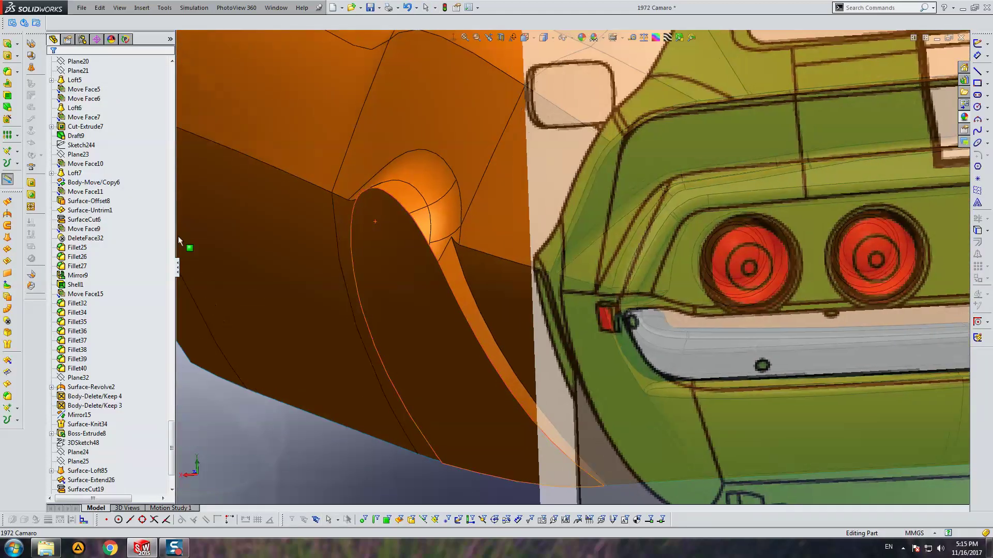
pyautogui.moveTo(182, 231)
pyautogui.mouseDown(button='middle')
pyautogui.moveTo(565, 275)
pyautogui.moveTo(567, 235)
pyautogui.mouseUp(button='middle')
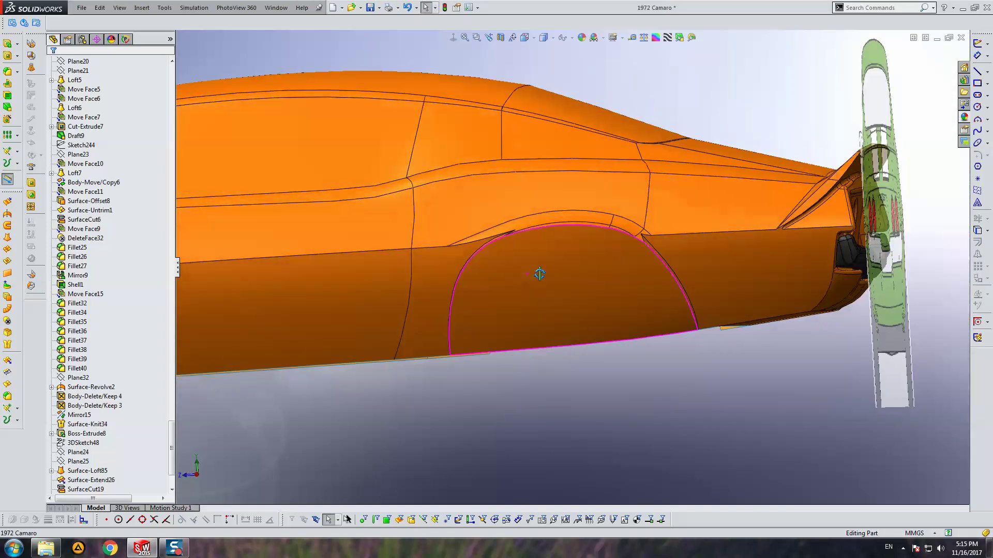
# Edit Fillet75 with tangent propagation off and add three more arch edges to it.
pyautogui.scroll(-3, 532, 210)
pyautogui.click(532, 210)
pyautogui.click(562, 178)
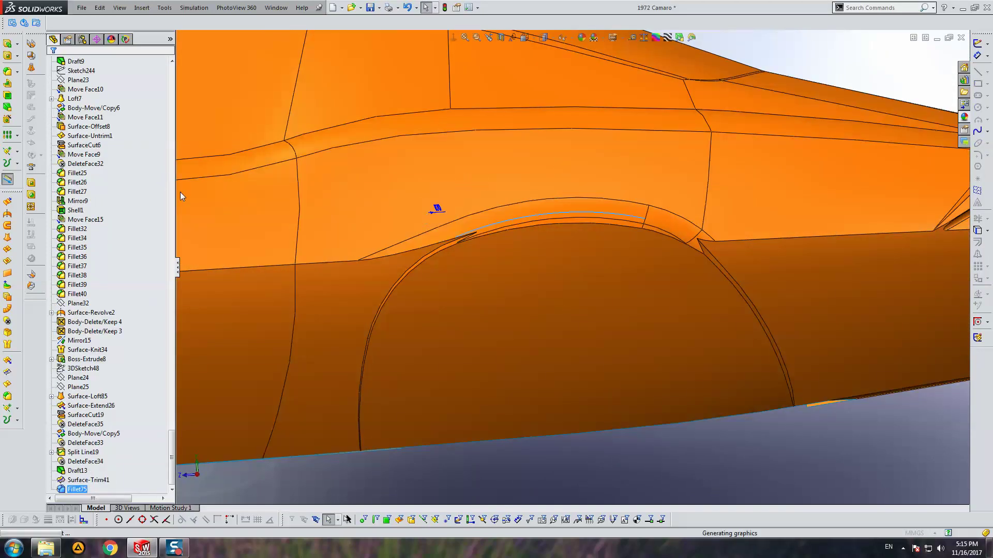
pyautogui.click(98, 125)
pyautogui.scroll(-3, 464, 246)
pyautogui.scroll(-2, 437, 247)
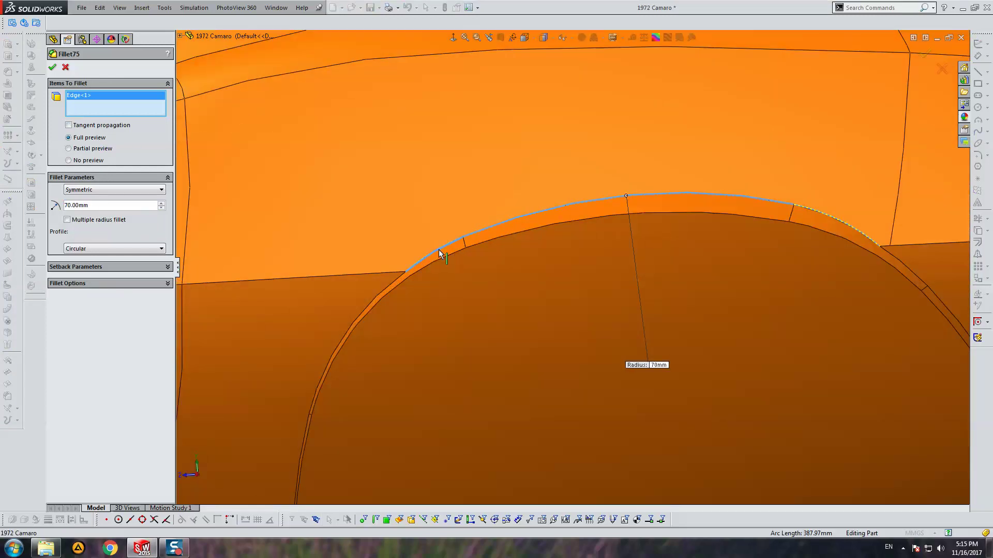
pyautogui.click(451, 257)
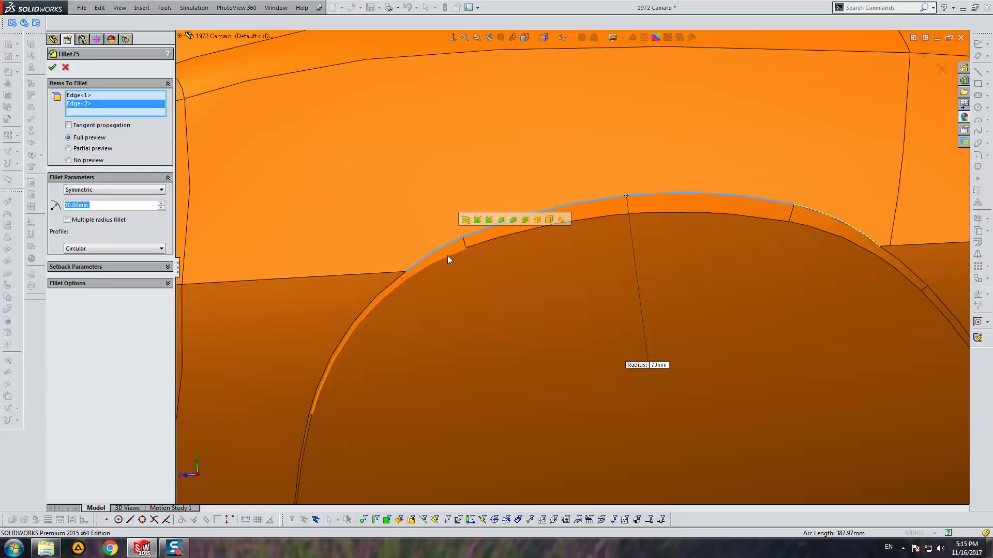
pyautogui.click(843, 225)
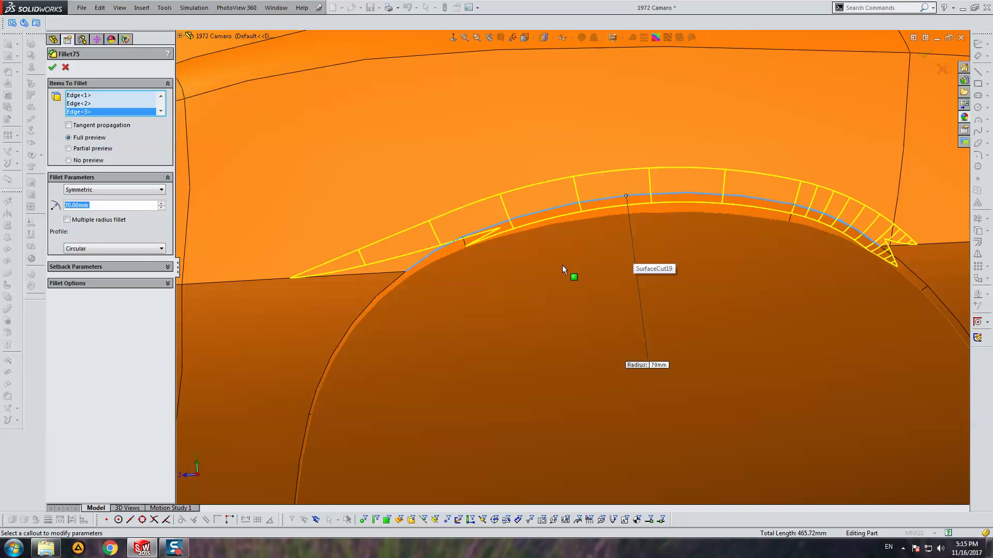
pyautogui.click(391, 290)
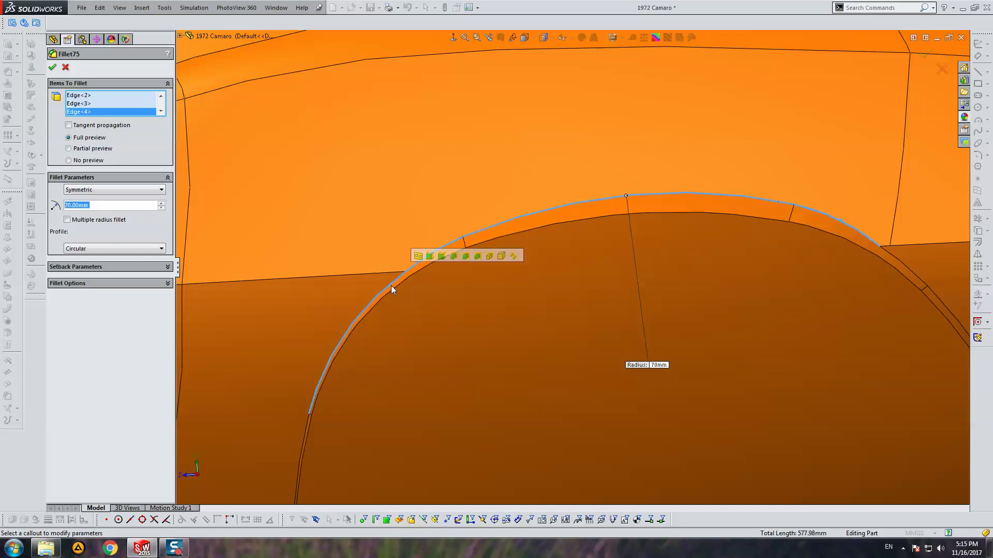
pyautogui.moveTo(443, 288); pyautogui.dragTo(598, 281, button='middle')
pyautogui.press('Return')
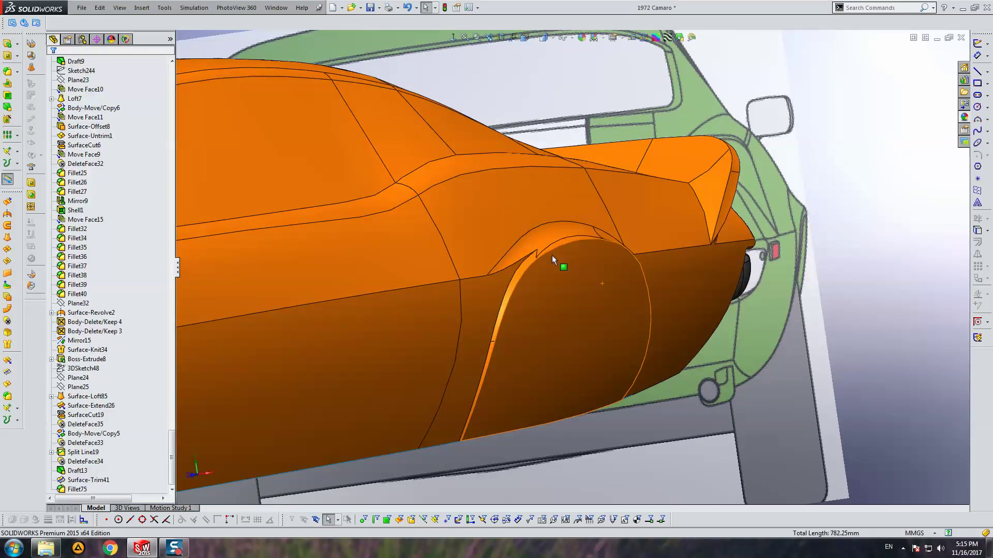
# Start a new 20 mm fillet on the front edge of the arch flare.
pyautogui.click(529, 242)
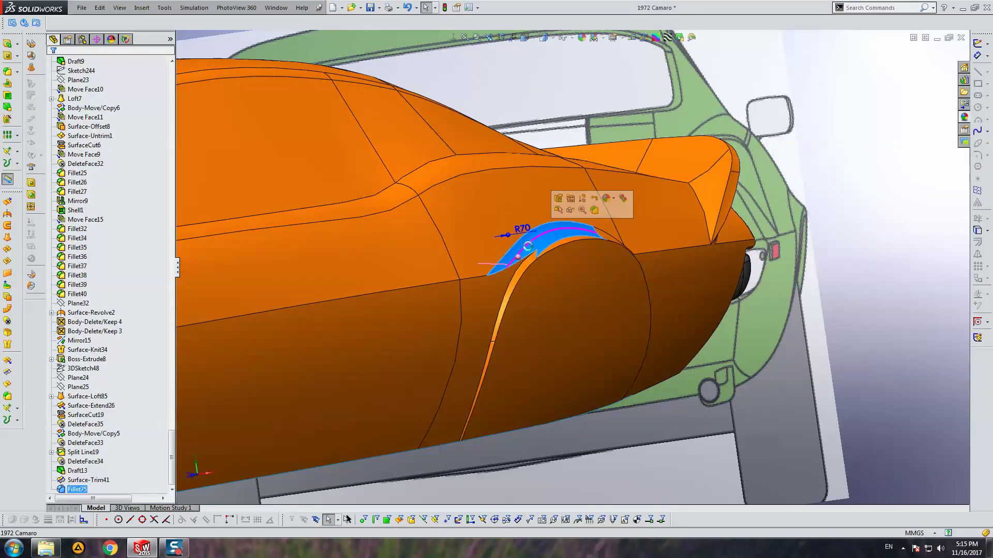
pyautogui.hotkey('ctrl', 'b')
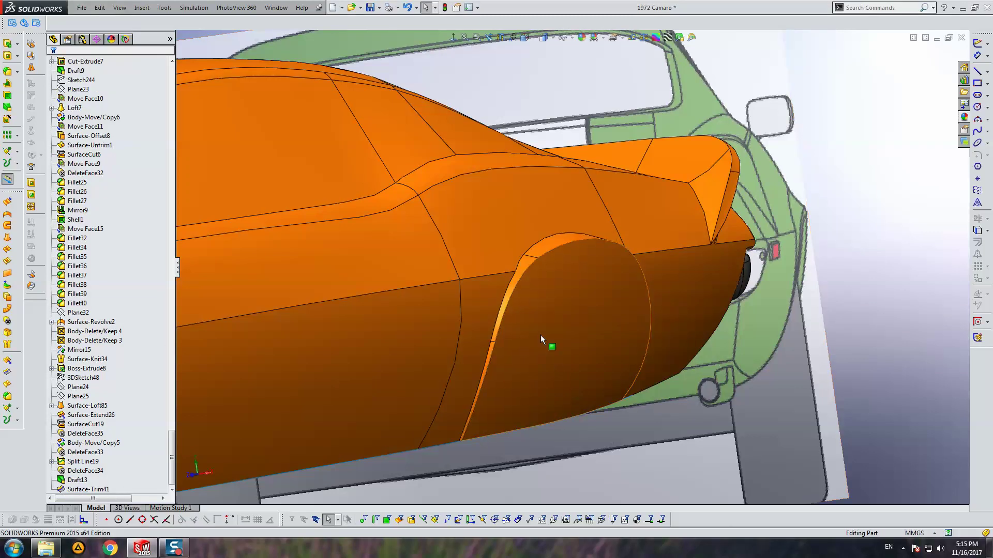
pyautogui.click(7, 72)
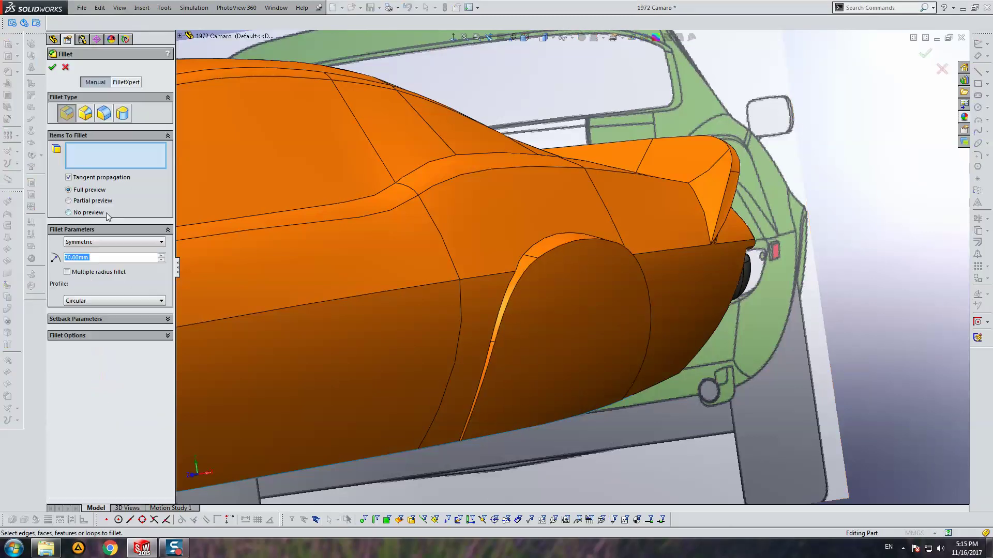
pyautogui.write('20')
pyautogui.press('Return')
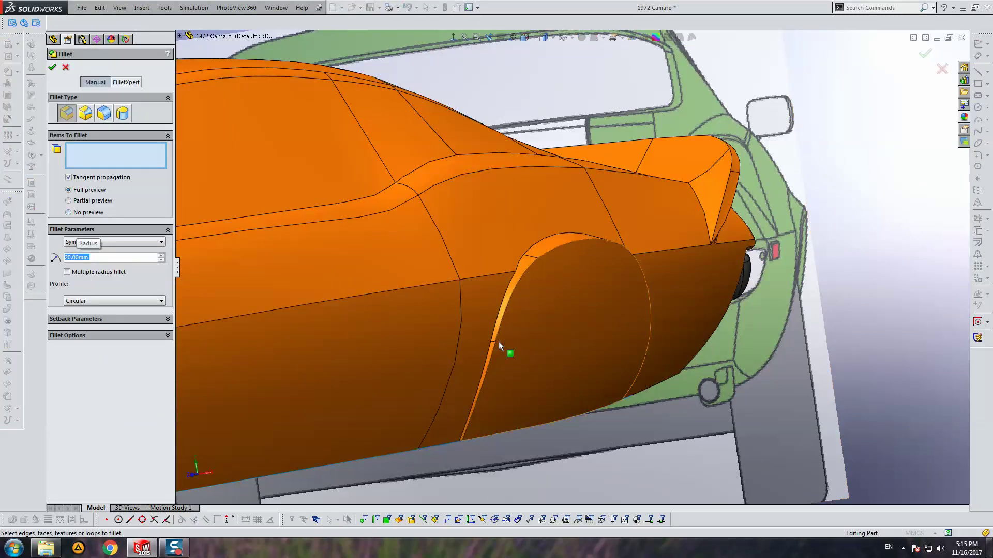
pyautogui.click(491, 352)
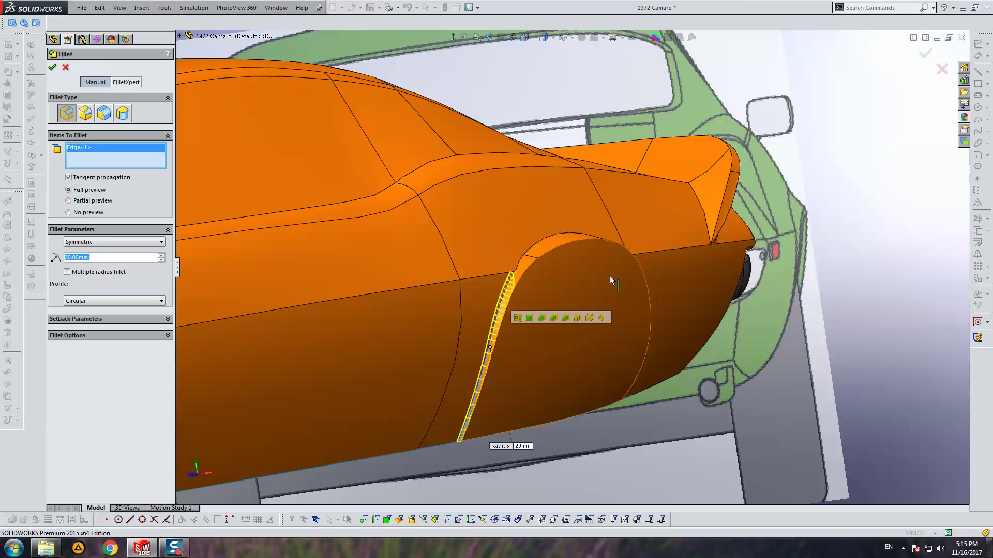
# Add the remaining wheel-opening side edges to the fillet selection.
pyautogui.scroll(-2, 560, 287)
pyautogui.moveTo(560, 287); pyautogui.dragTo(627, 275, button='middle')
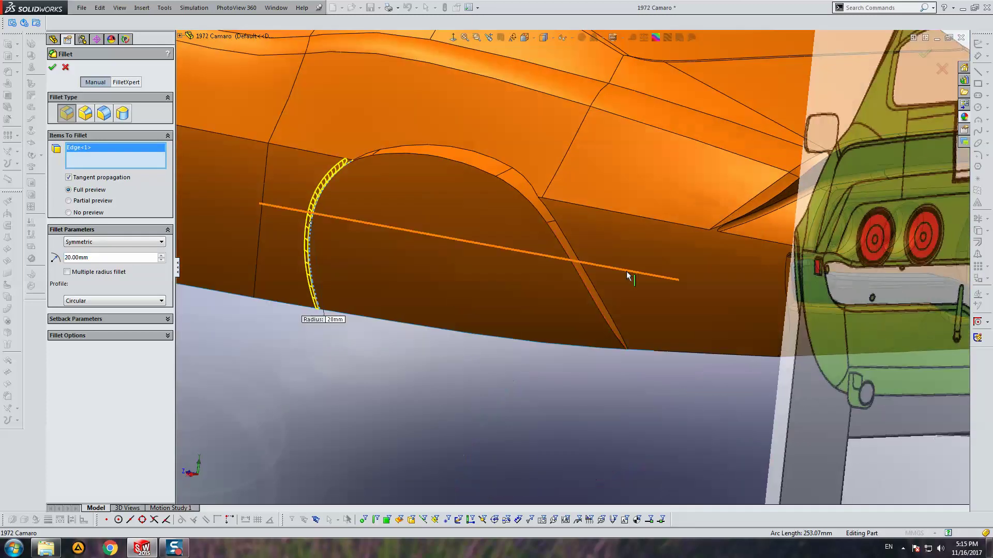
pyautogui.click(558, 226)
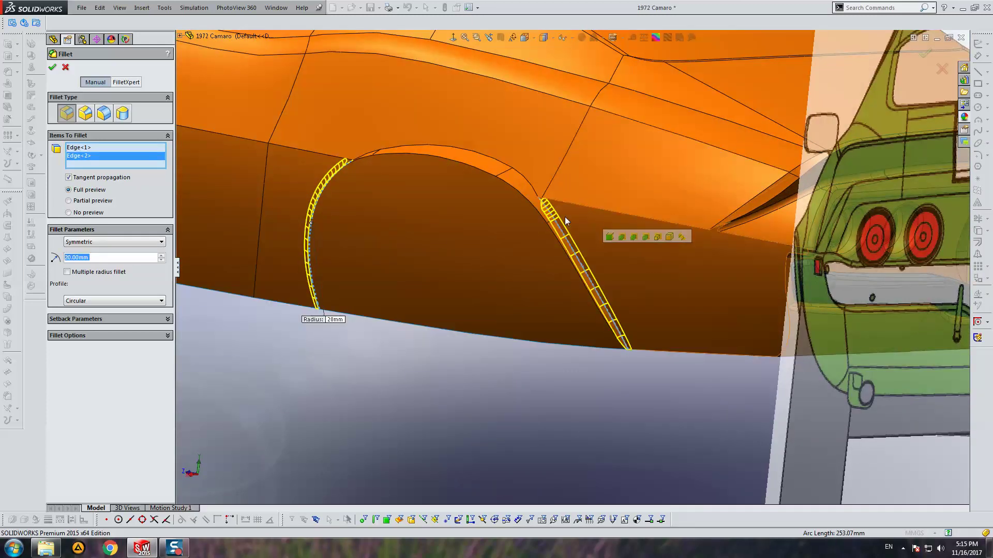
pyautogui.scroll(-2, 564, 222)
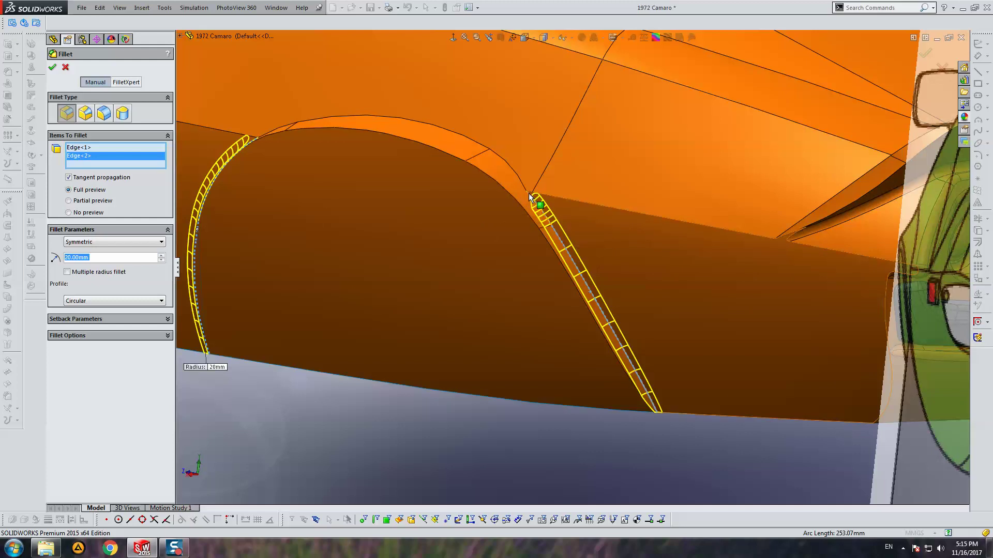
pyautogui.click(538, 207)
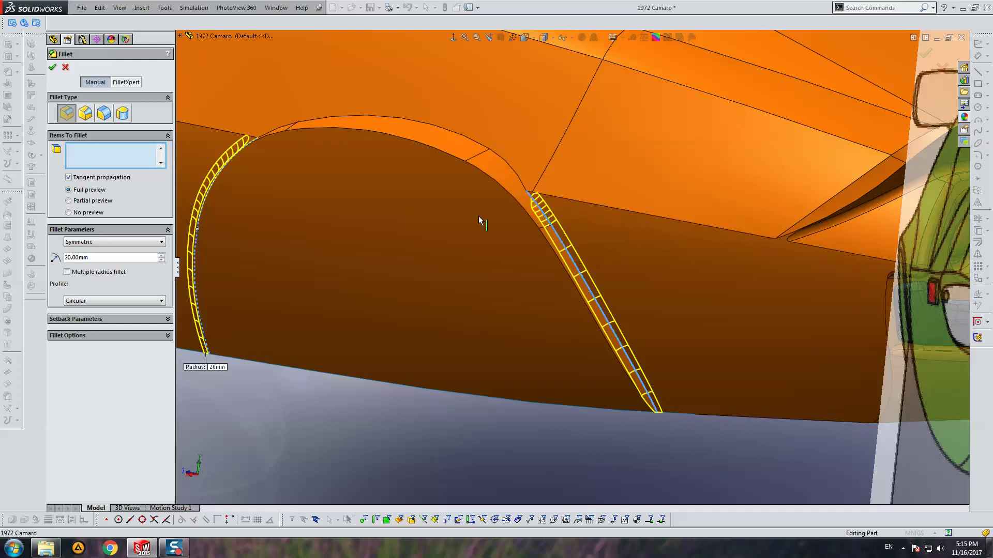
pyautogui.moveTo(392, 204); pyautogui.dragTo(317, 204, button='middle')
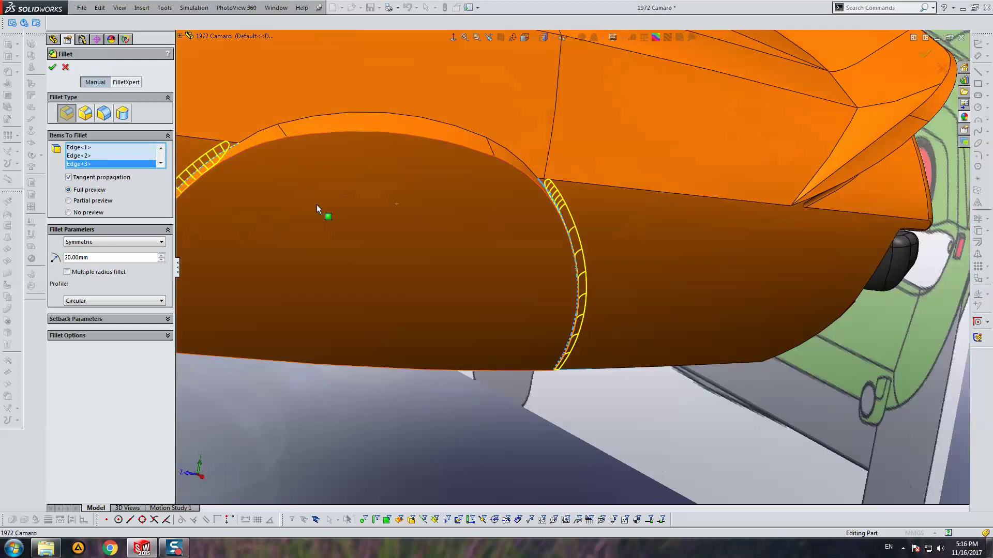
pyautogui.click(219, 154)
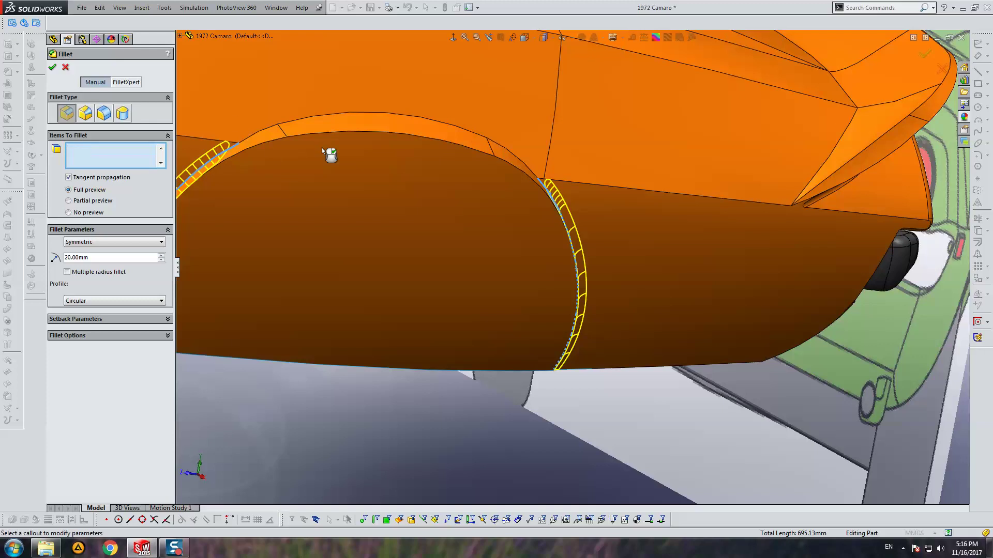
# Step the radius through 30, 40 and 50 up to 60 mm and accept the fillet.
pyautogui.write('30')
pyautogui.press('Return')
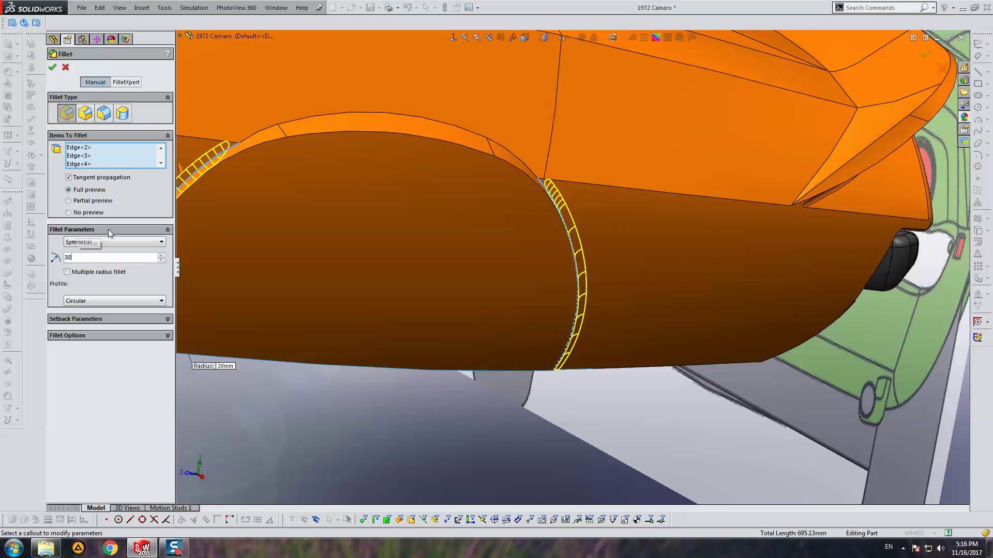
pyautogui.write('40')
pyautogui.press('Return')
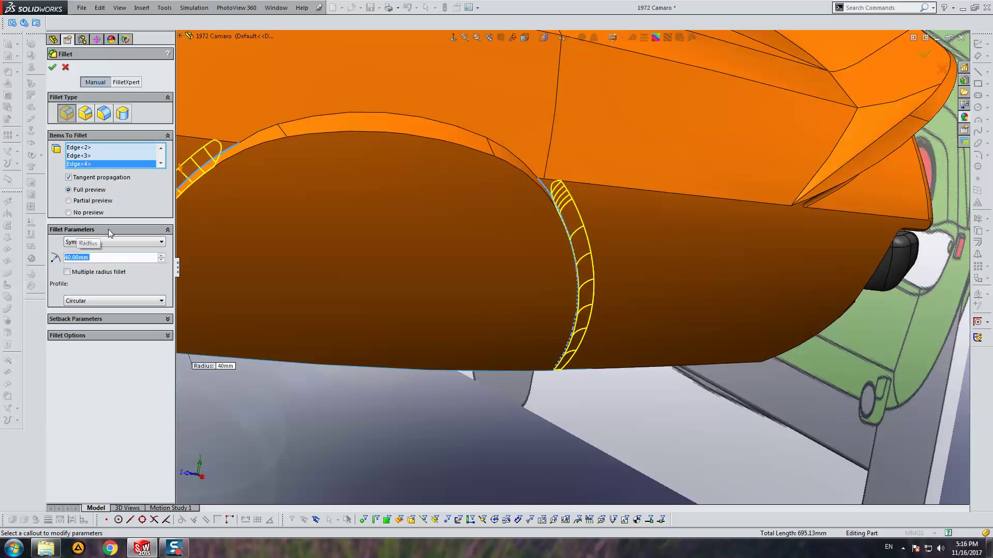
pyautogui.write('50')
pyautogui.press('Return')
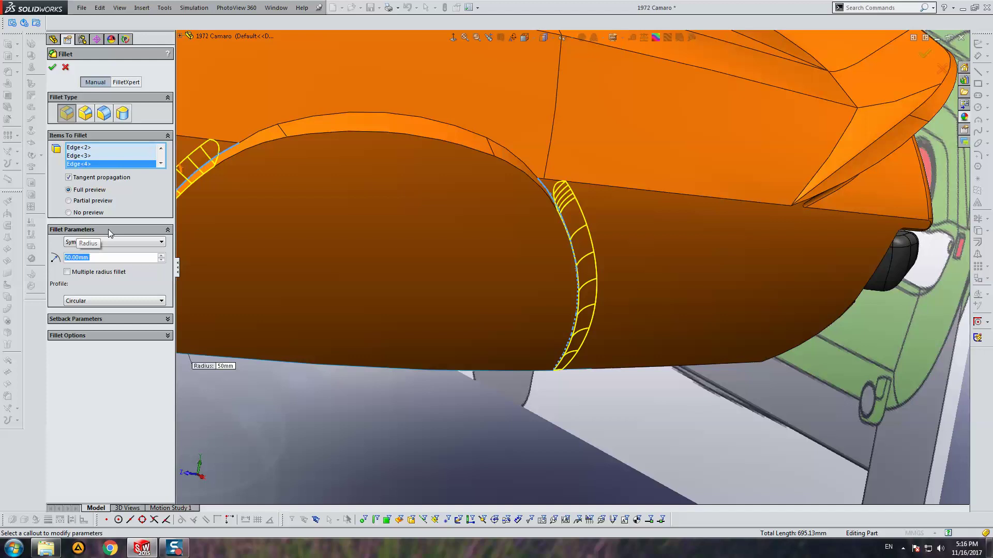
pyautogui.write('60')
pyautogui.press('Return')
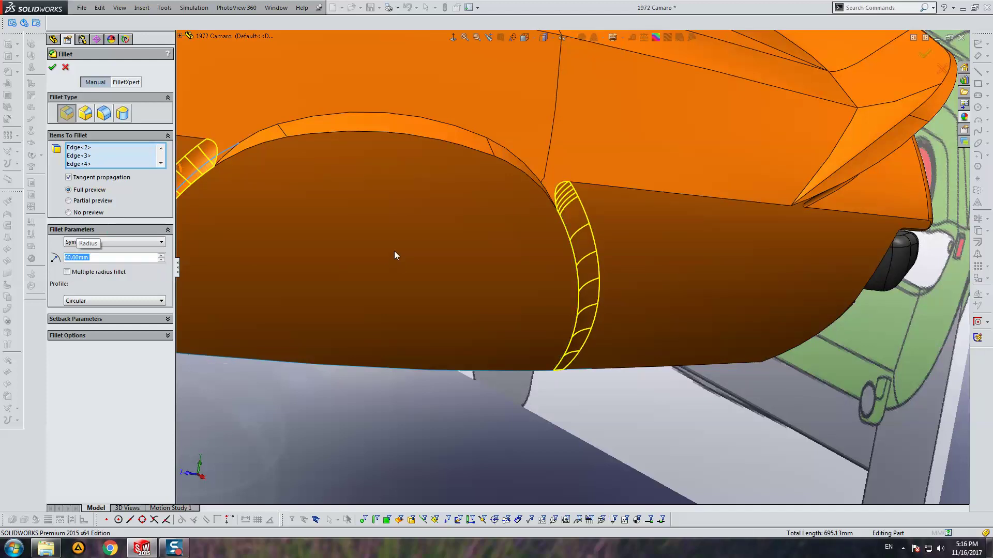
pyautogui.press('Return')
pyautogui.moveTo(454, 238)
pyautogui.mouseDown(button='middle')
pyautogui.moveTo(488, 243)
pyautogui.moveTo(483, 182)
pyautogui.moveTo(536, 180)
pyautogui.moveTo(472, 213)
pyautogui.mouseUp(button='middle')
pyautogui.scroll(-5, 471, 213)
# Fillet the top arch edge, trying 70 mm before accepting a 75 mm radius.
pyautogui.click(414, 181)
pyautogui.click(9, 73)
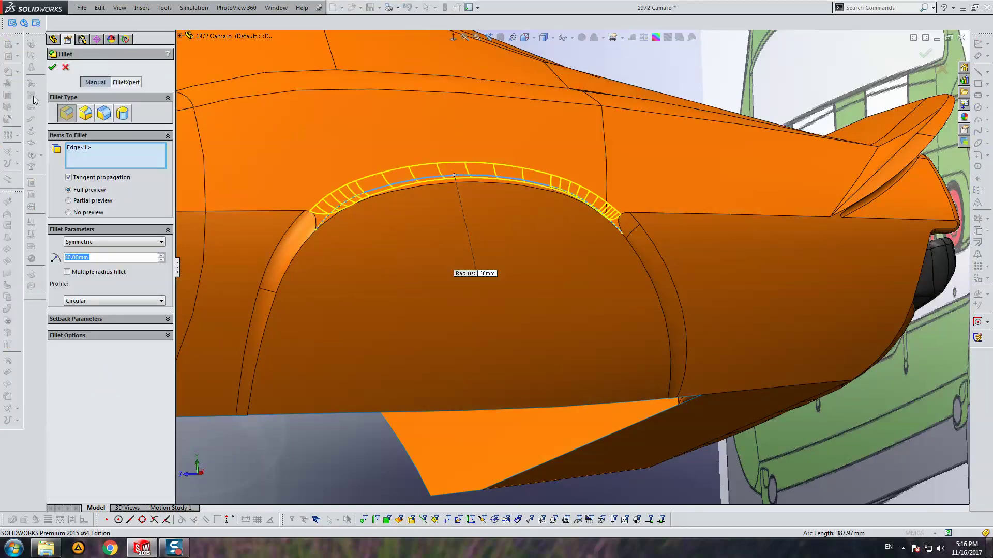
pyautogui.write('80')
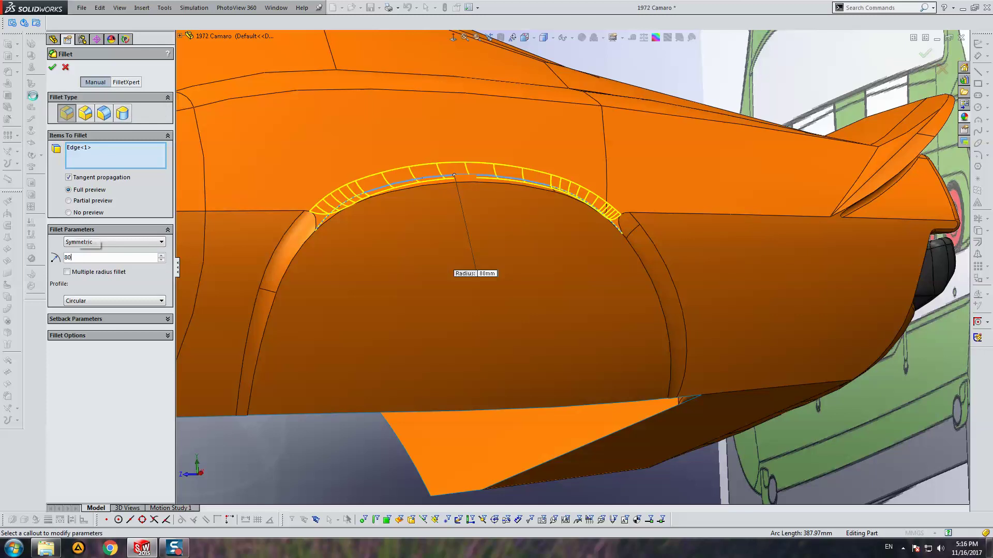
pyautogui.press('BackSpace')
pyautogui.press('BackSpace')
pyautogui.write('74')
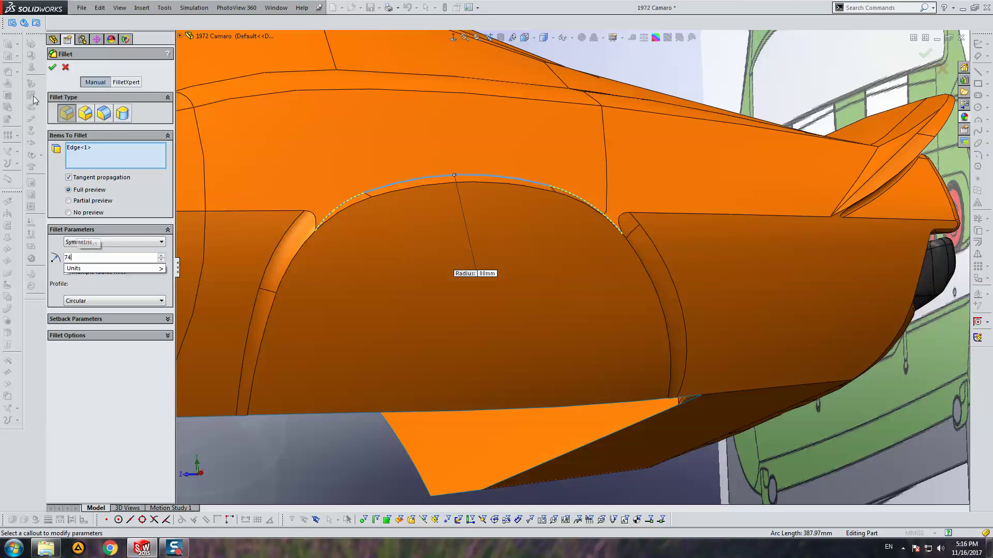
pyautogui.press('BackSpace')
pyautogui.write('0')
pyautogui.press('Return')
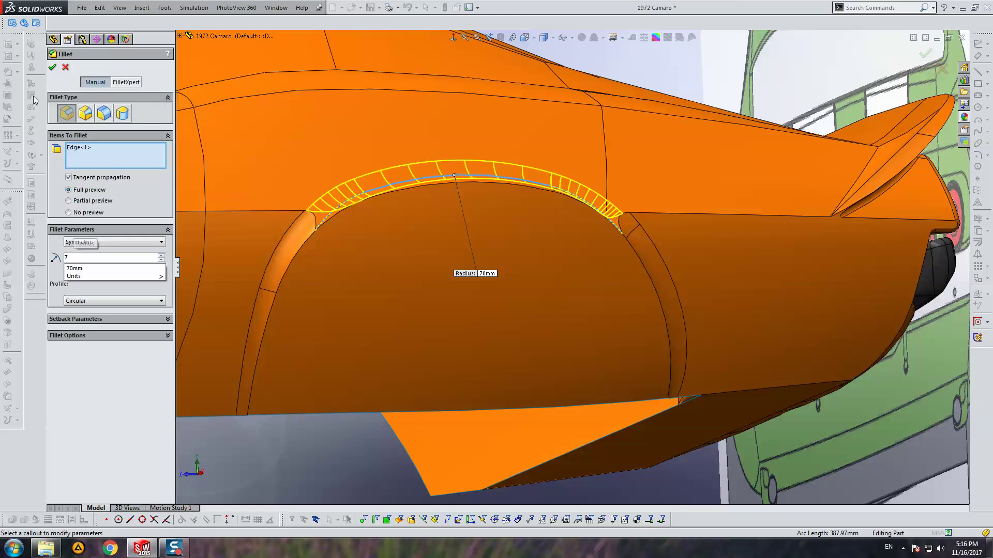
pyautogui.write('75')
pyautogui.press('Return')
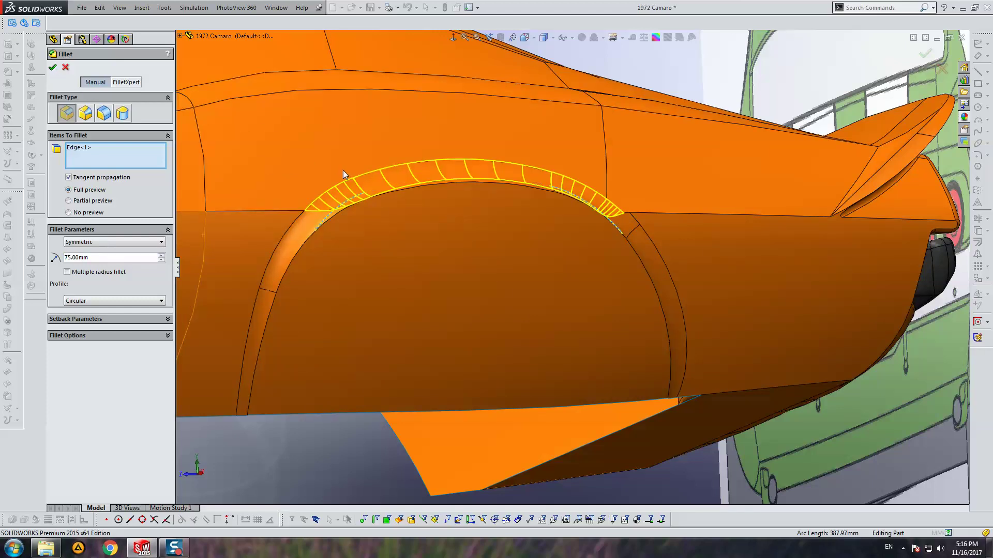
pyautogui.press('Return')
# Zoom in and start a fillet on the small face where the flare meets the body side.
pyautogui.scroll(-5, 650, 202)
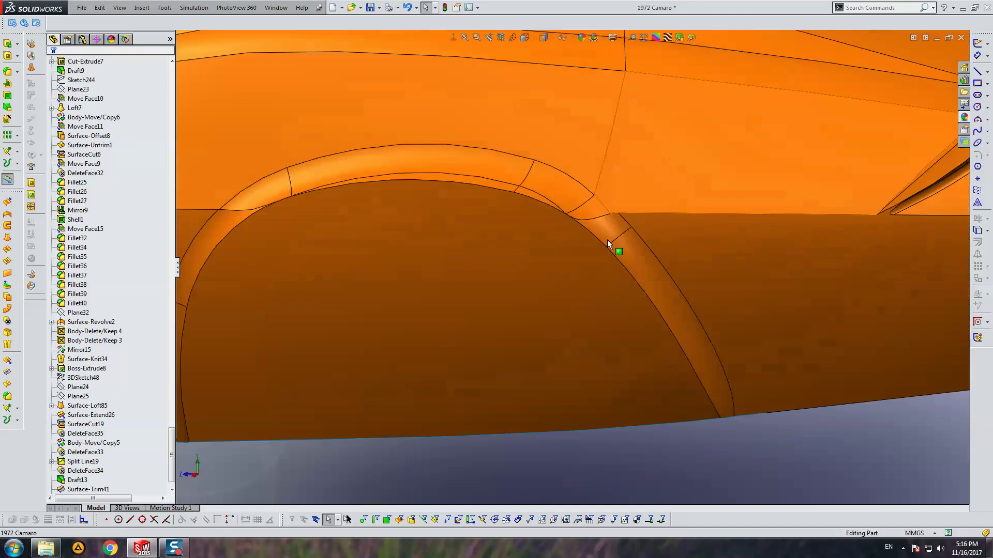
pyautogui.scroll(-5, 610, 222)
pyautogui.scroll(3, 599, 228)
pyautogui.scroll(2, 601, 240)
pyautogui.scroll(3, 622, 248)
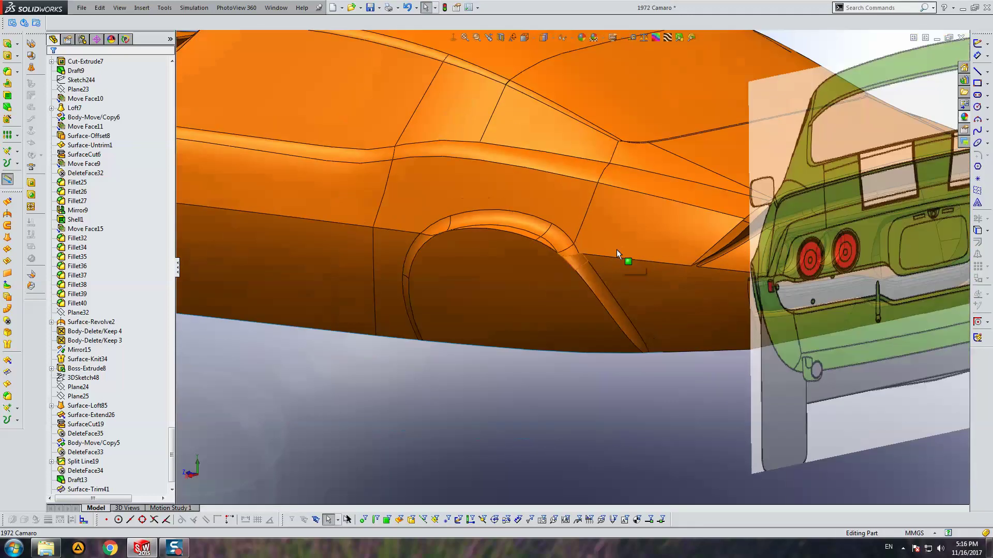
pyautogui.scroll(2, 664, 234)
pyautogui.scroll(3, 613, 268)
pyautogui.scroll(-5, 571, 264)
pyautogui.scroll(-3, 619, 268)
pyautogui.click(619, 268)
pyautogui.click(642, 220)
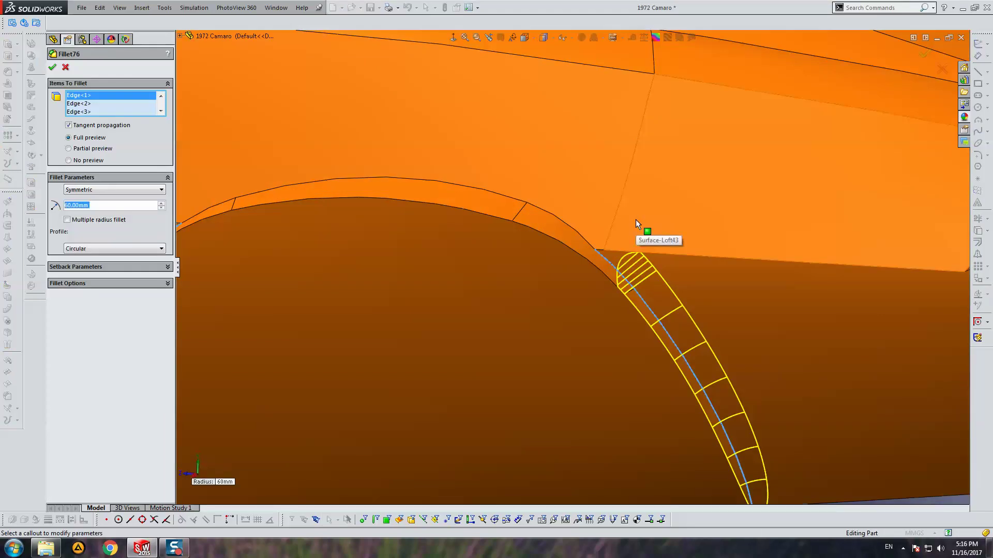
# Set the fillet to 40 mm after trying 50 mm, accept it, and bring up Fillet77's menu.
pyautogui.write('50')
pyautogui.press('Return')
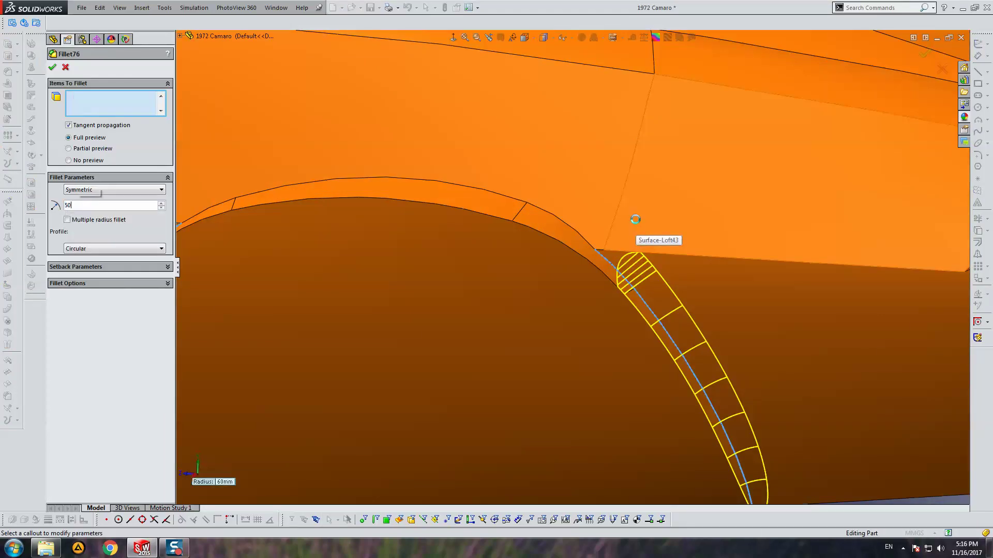
pyautogui.write('40')
pyautogui.press('Return')
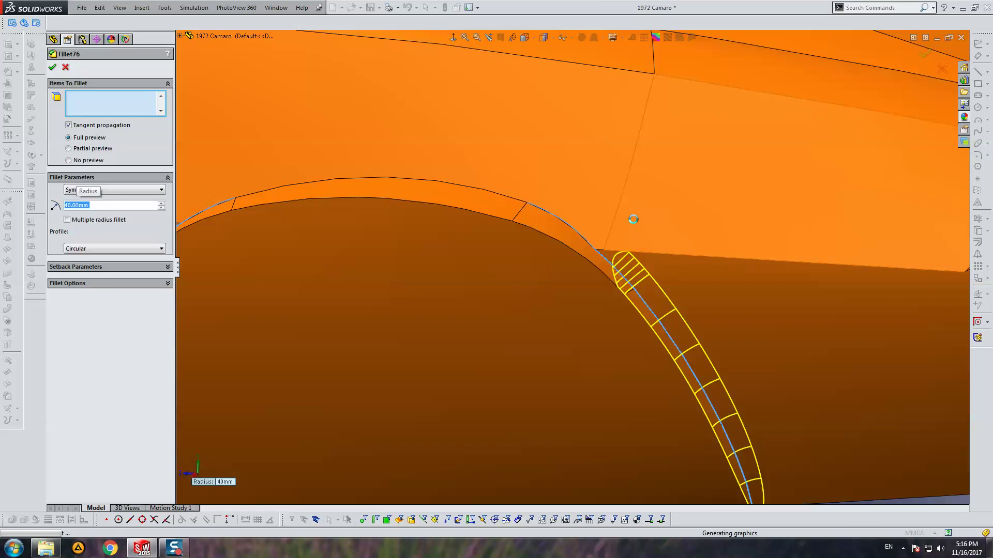
pyautogui.rightClick(634, 220)
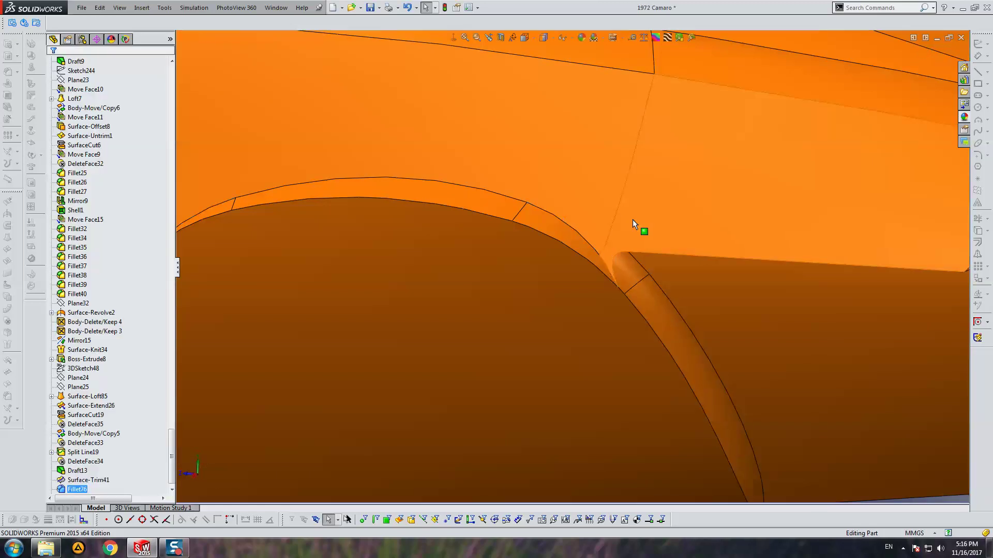
pyautogui.moveTo(533, 250)
pyautogui.mouseDown(button='middle')
pyautogui.moveTo(498, 239)
pyautogui.moveTo(383, 309)
pyautogui.mouseUp(button='middle')
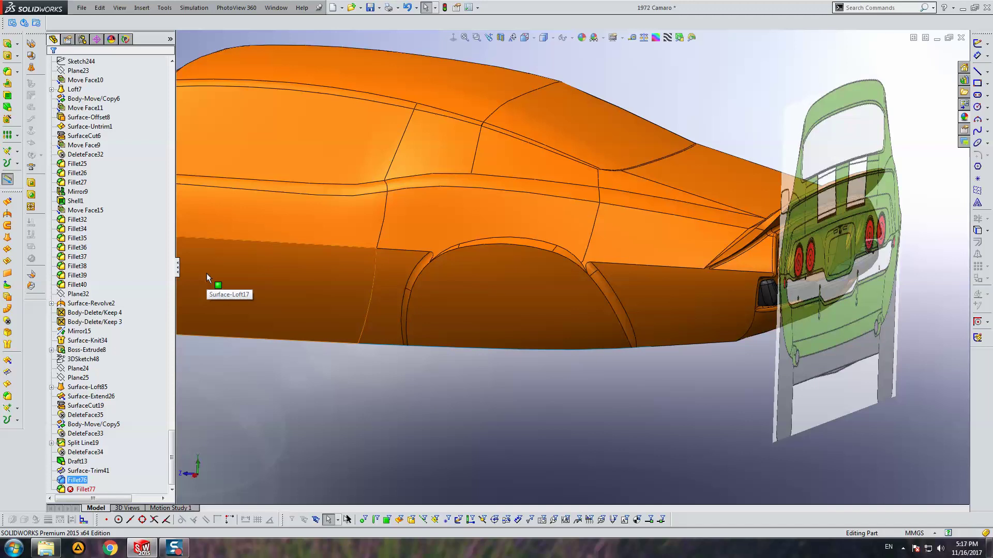
pyautogui.rightClick(84, 489)
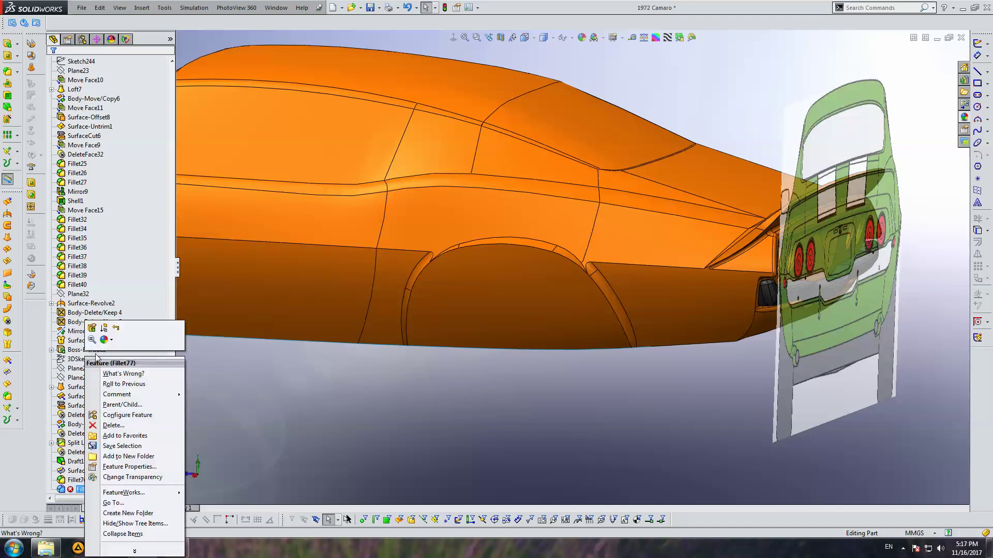
# Edit Fillet77, remove one arch edge, and apply it at 50 mm after trying 60 mm.
pyautogui.click(93, 415)
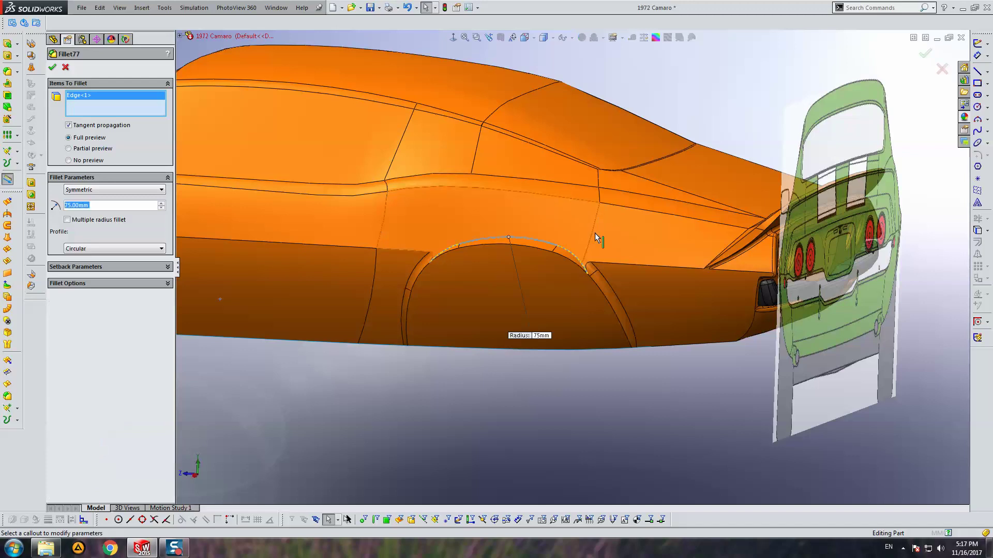
pyautogui.scroll(-3, 545, 228)
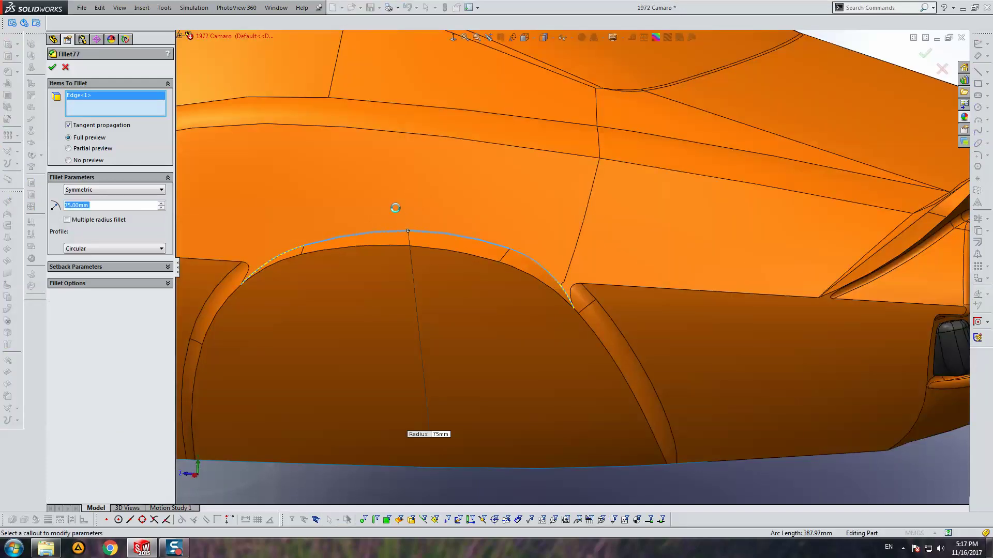
pyautogui.click(280, 259)
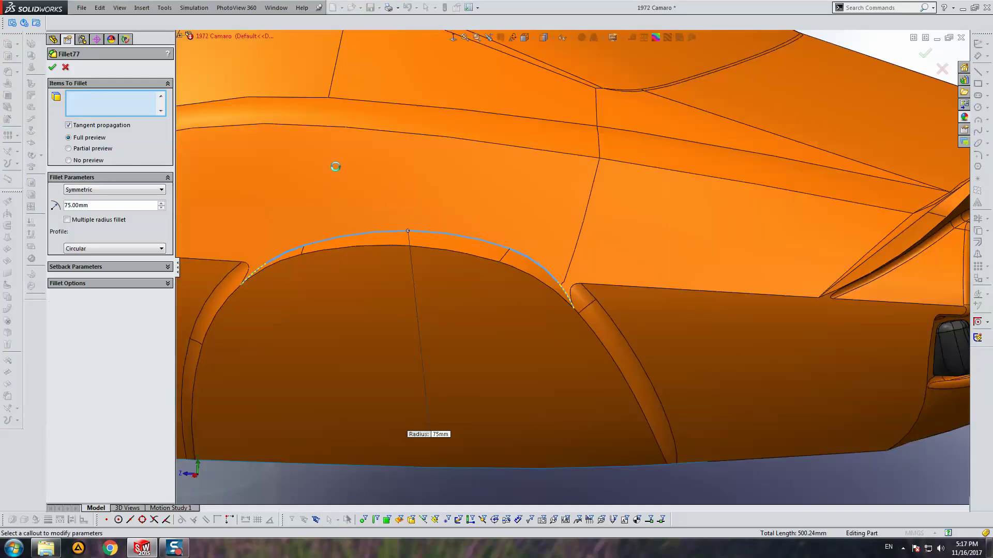
pyautogui.doubleClick(122, 205)
pyautogui.write('60')
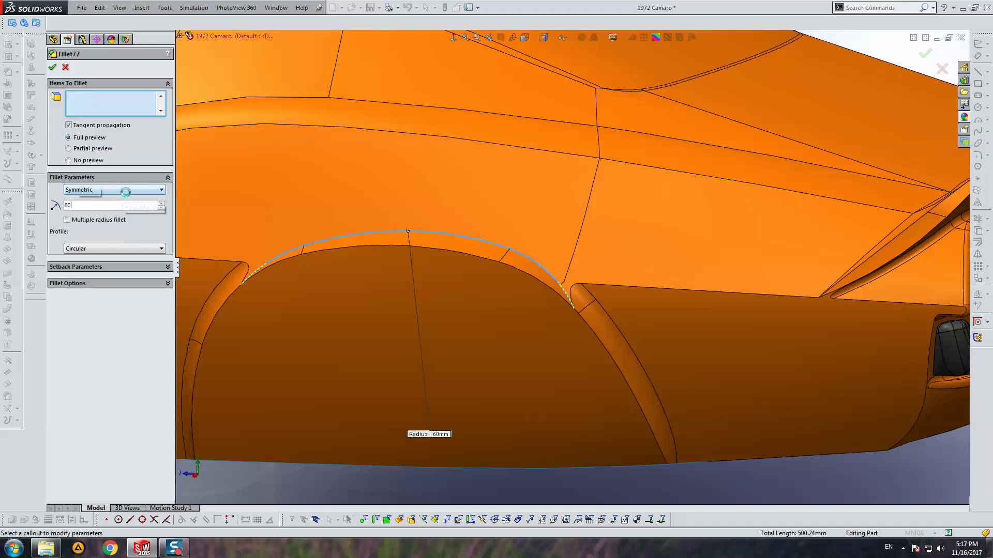
pyautogui.press('Return')
pyautogui.write('50')
pyautogui.press('Return')
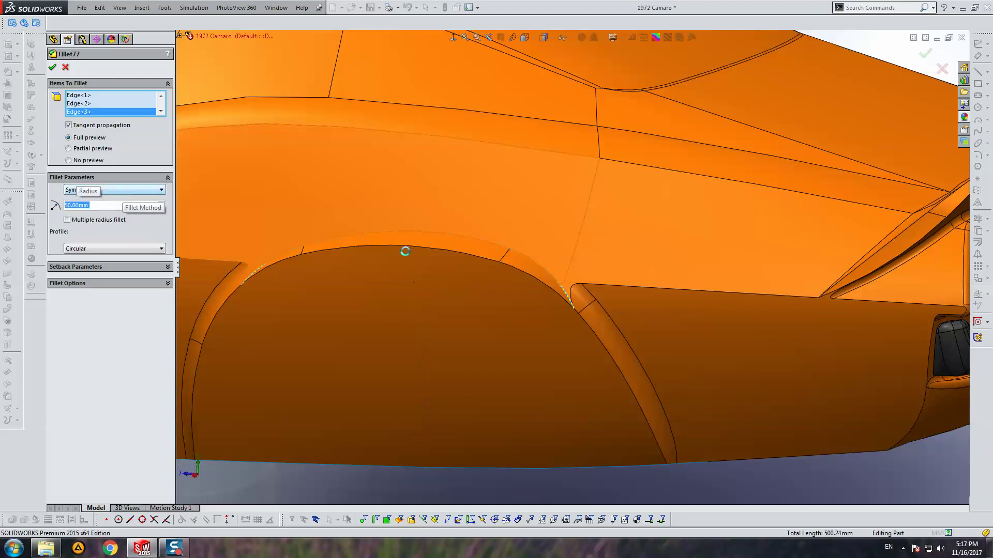
pyautogui.rightClick(403, 249)
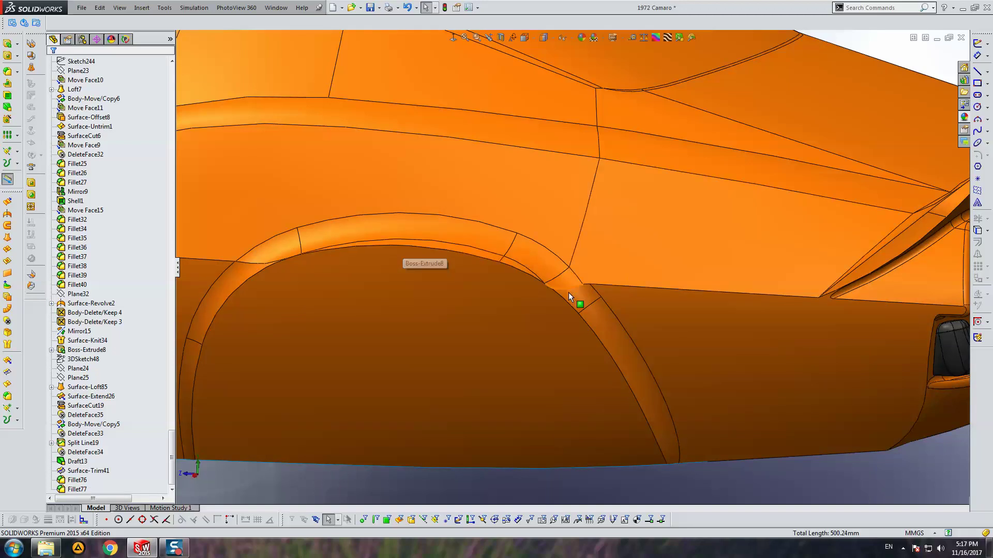
# Select the arch fillet faces and set their fillet radius to 50 mm.
pyautogui.click(568, 293)
pyautogui.click(594, 254)
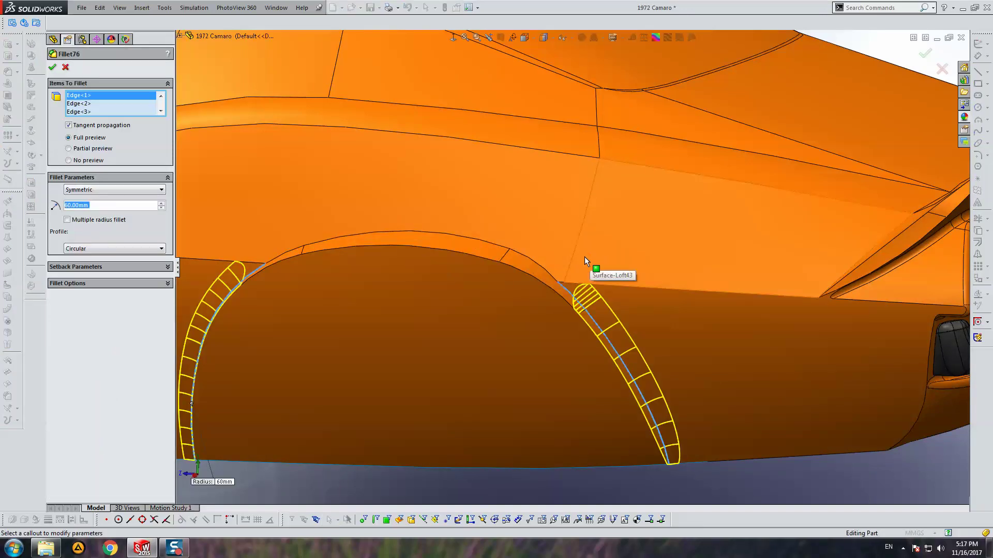
pyautogui.write('50')
pyautogui.press('Return')
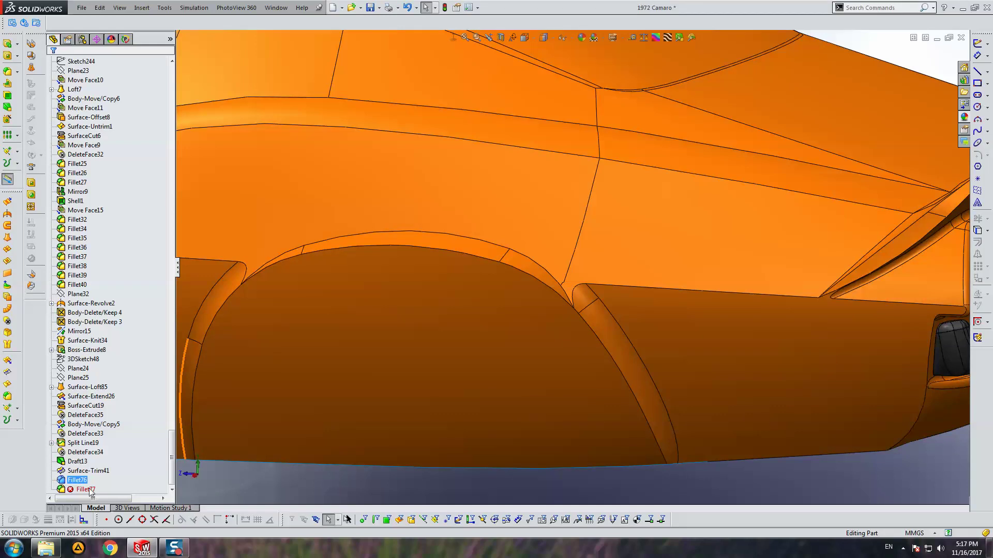
pyautogui.rightClick(89, 490)
# Edit Fillet77 and try radii of 65, 66 and 68 mm.
pyautogui.click(97, 316)
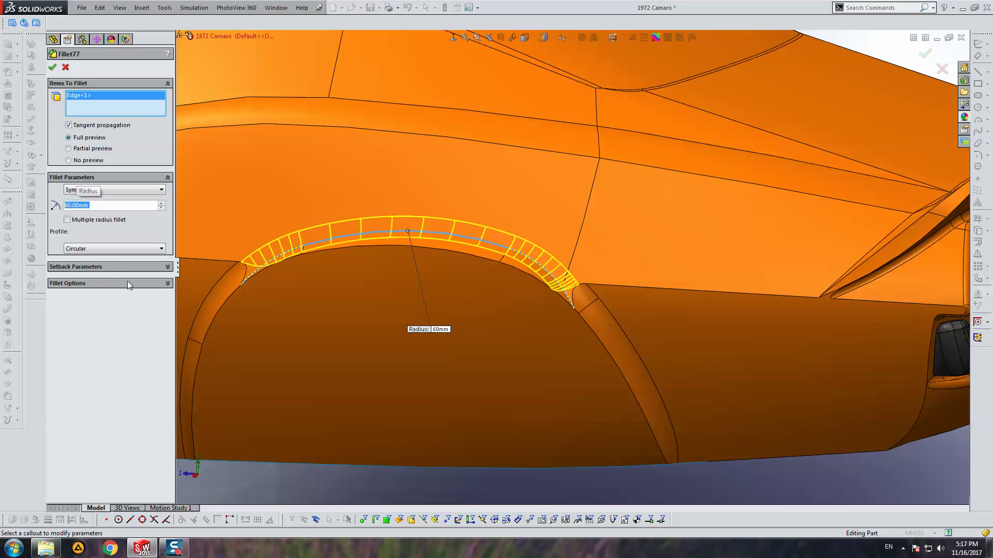
pyautogui.write('65')
pyautogui.press('Return')
pyautogui.write('66')
pyautogui.press('Return')
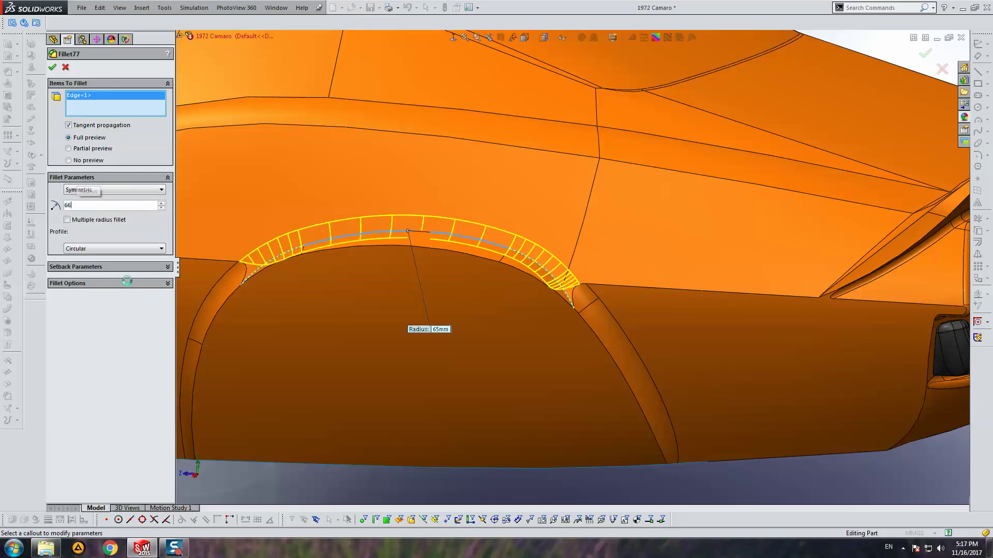
pyautogui.write('68')
pyautogui.press('Return')
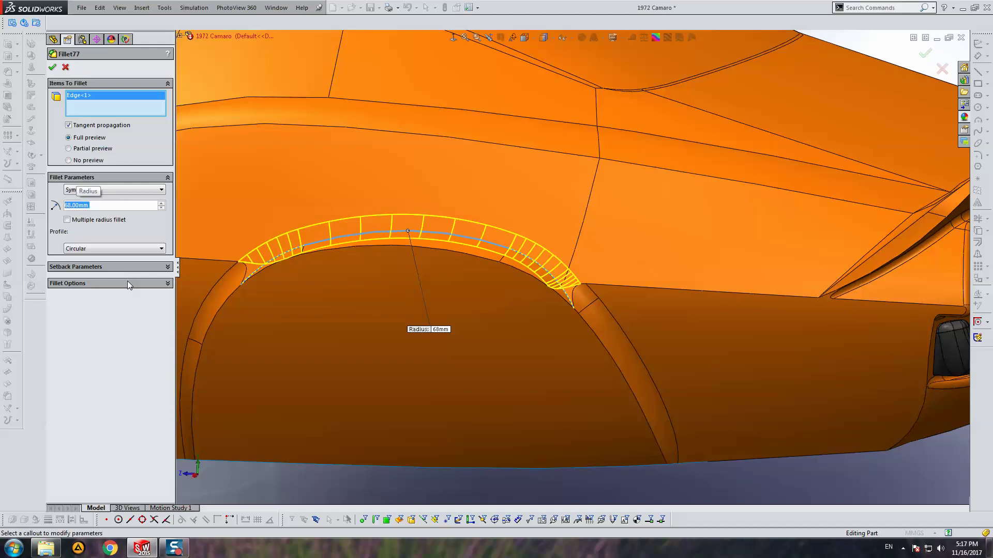
# Test 70 mm, then revert to 68 mm and accept Fillet77.
pyautogui.write('70')
pyautogui.press('Return')
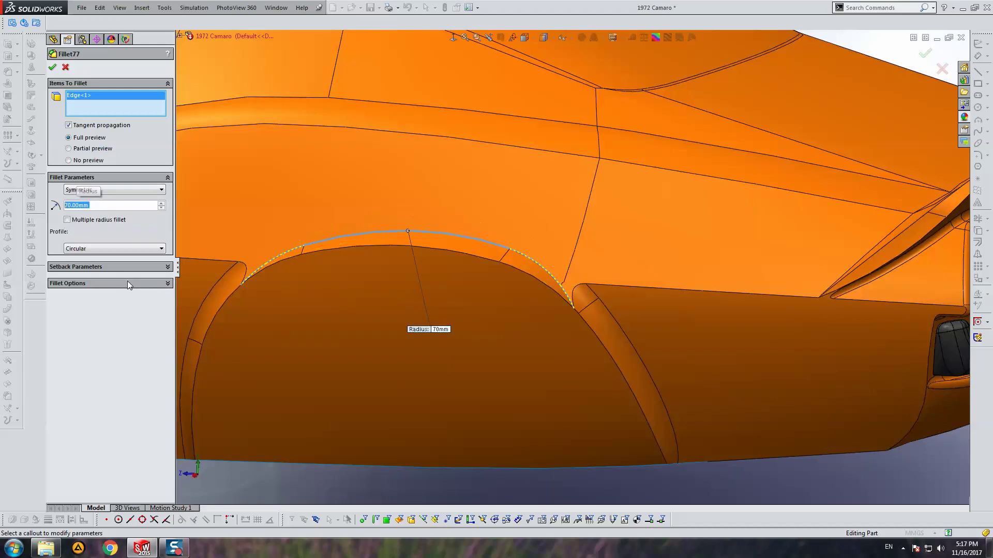
pyautogui.write('68')
pyautogui.press('Return')
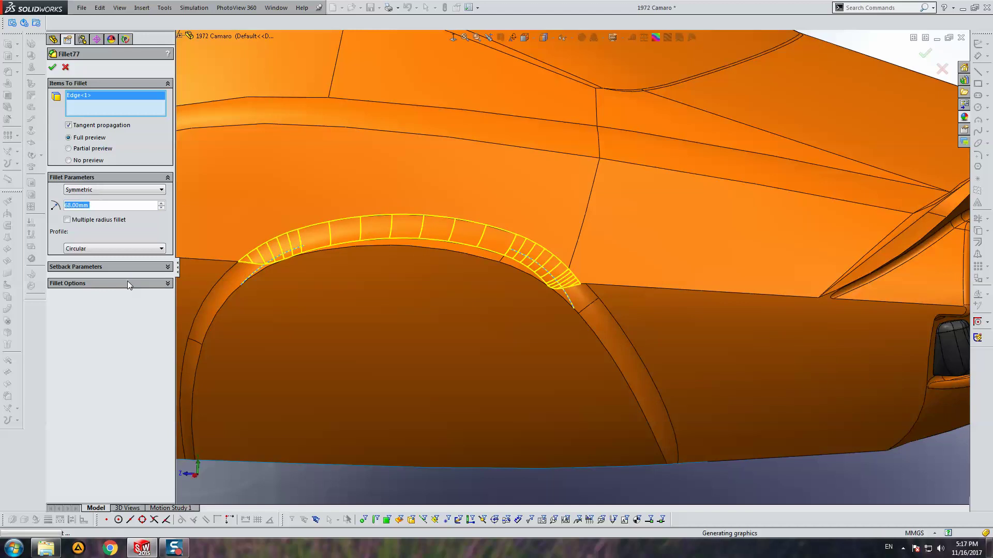
pyautogui.press('Return')
pyautogui.scroll(5, 466, 279)
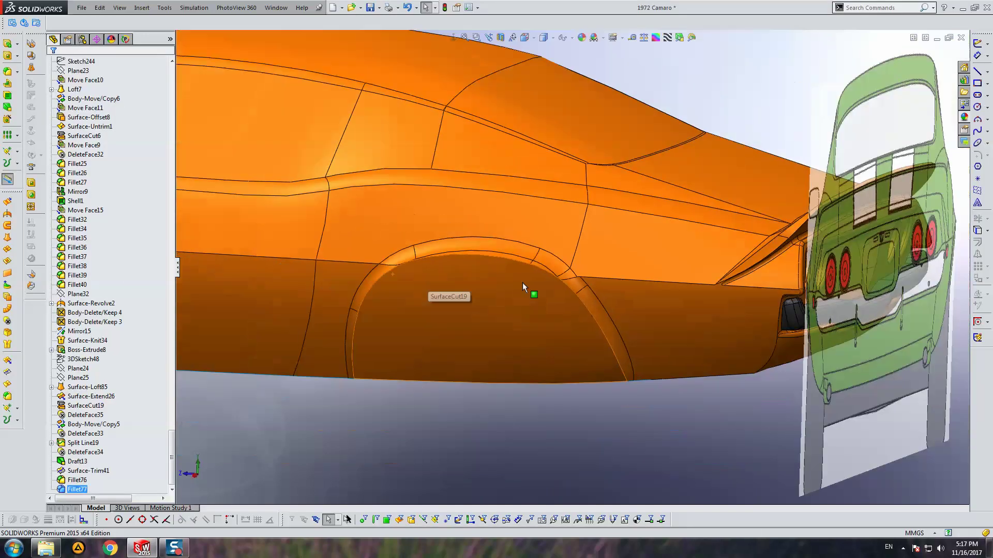
pyautogui.moveTo(522, 282); pyautogui.dragTo(565, 306, button='middle')
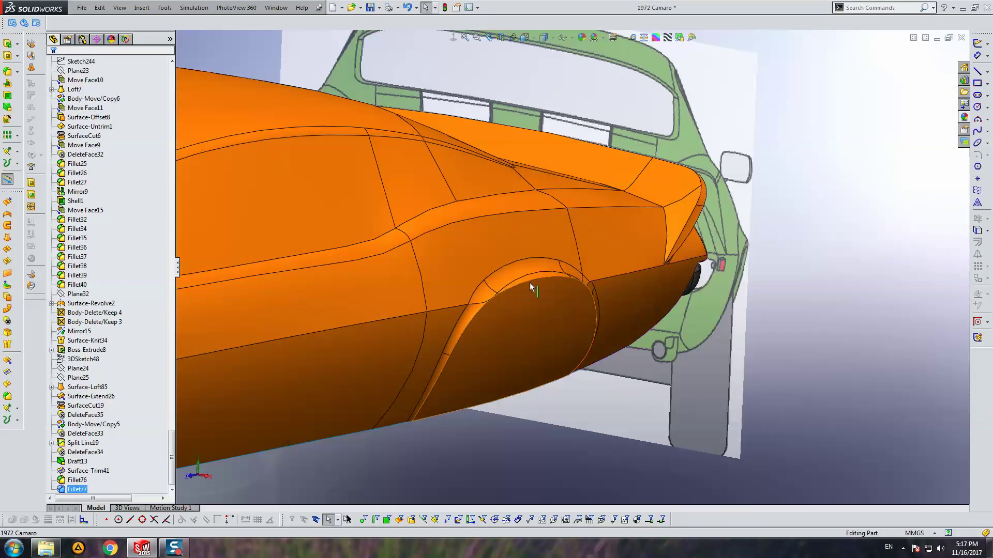
pyautogui.click(7, 71)
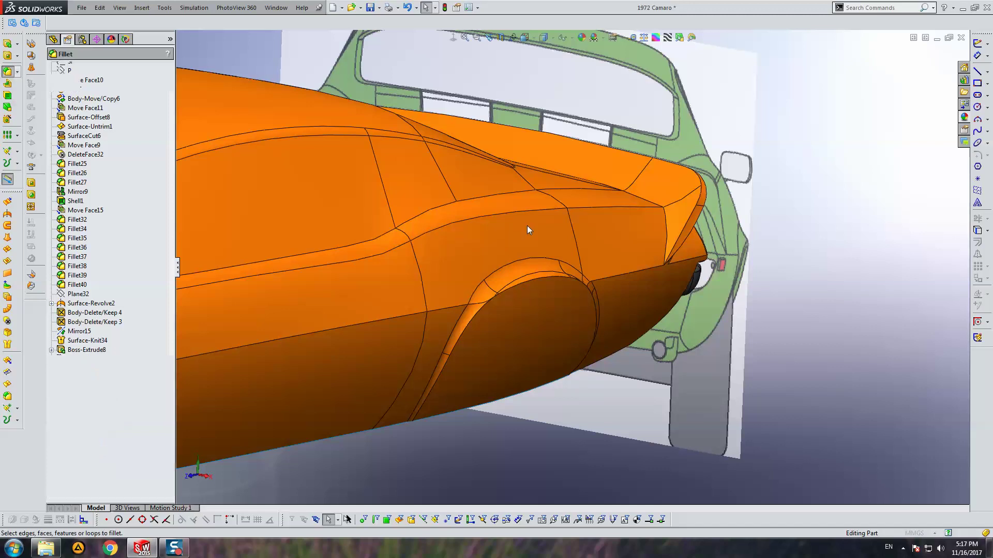
pyautogui.click(542, 281)
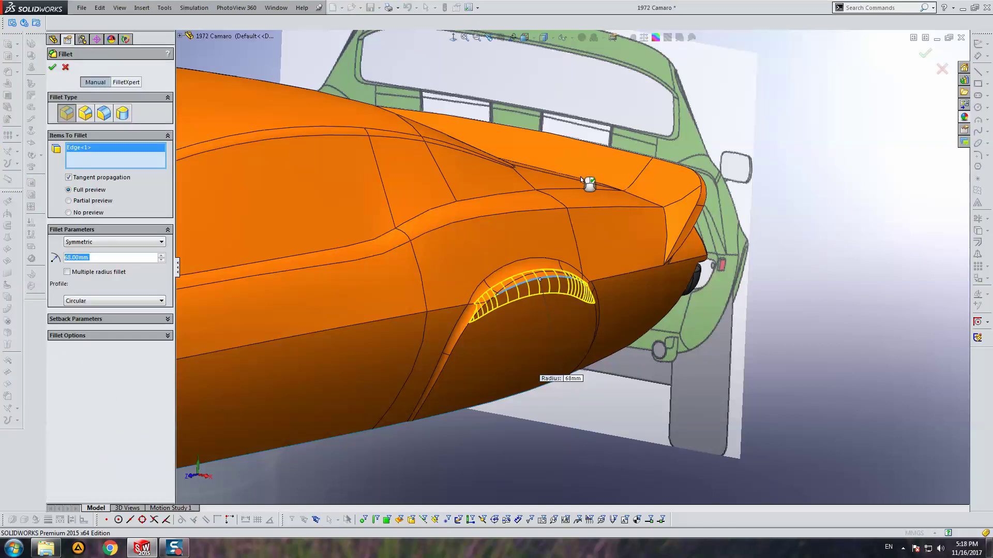
pyautogui.write('10')
pyautogui.press('Return')
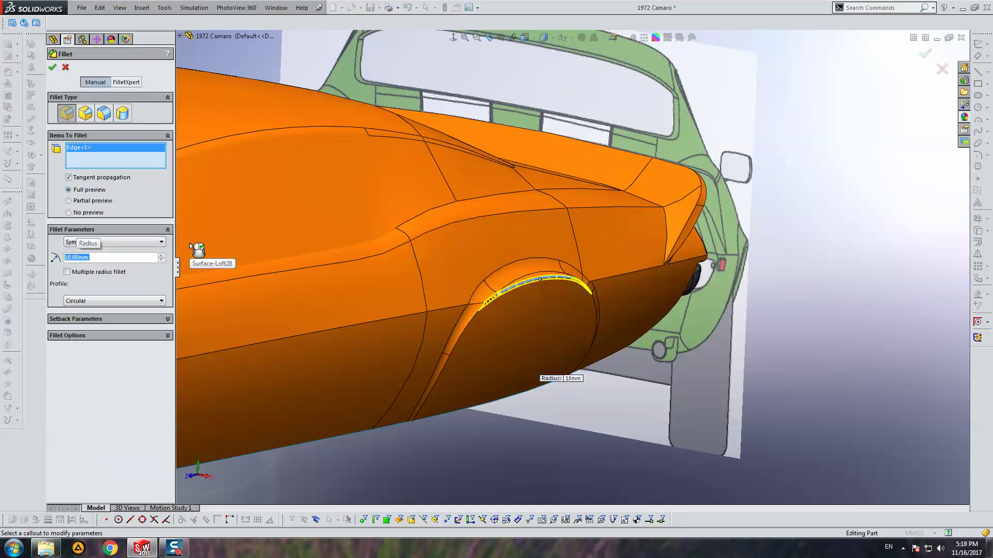
pyautogui.write('20')
pyautogui.press('Return')
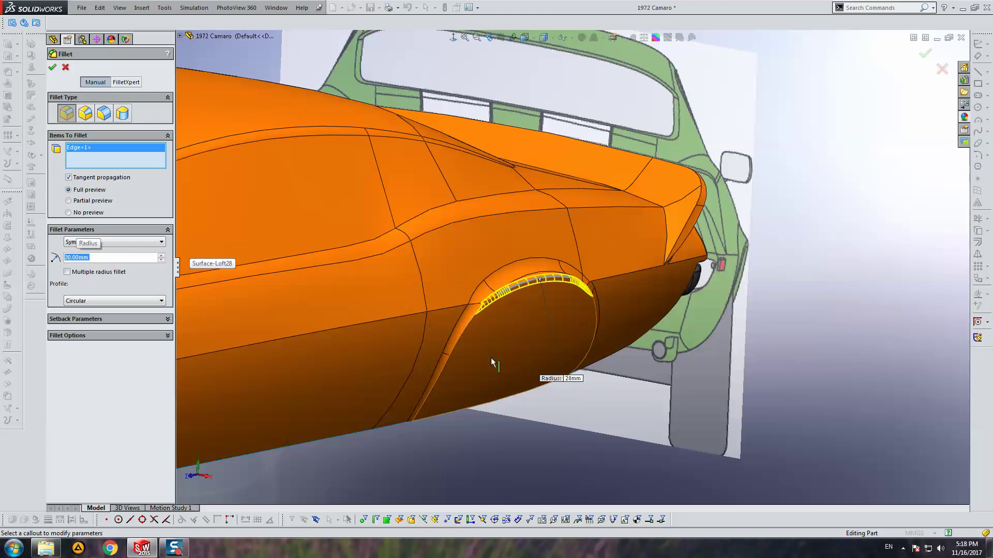
pyautogui.click(589, 345)
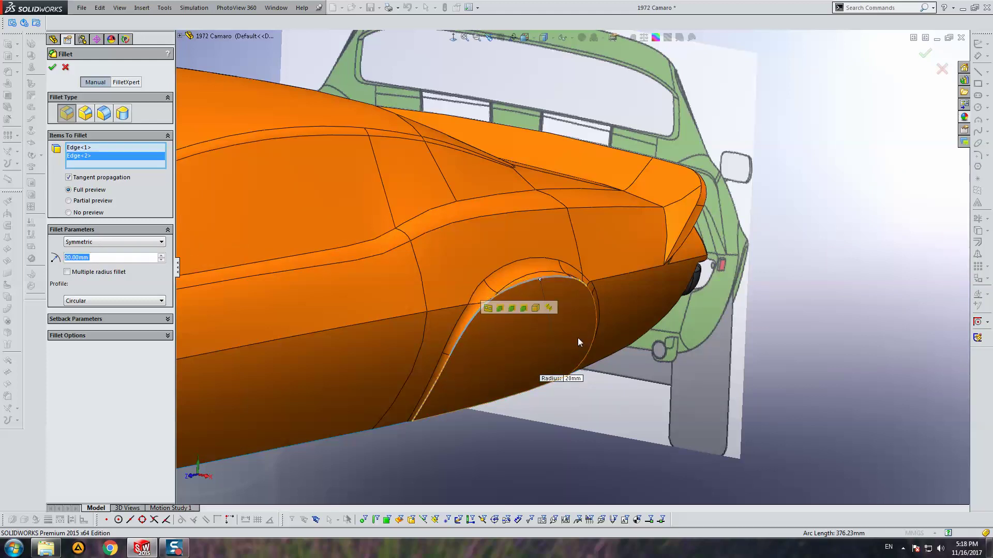
pyautogui.moveTo(588, 347); pyautogui.dragTo(455, 328, button='middle')
pyautogui.click(455, 326)
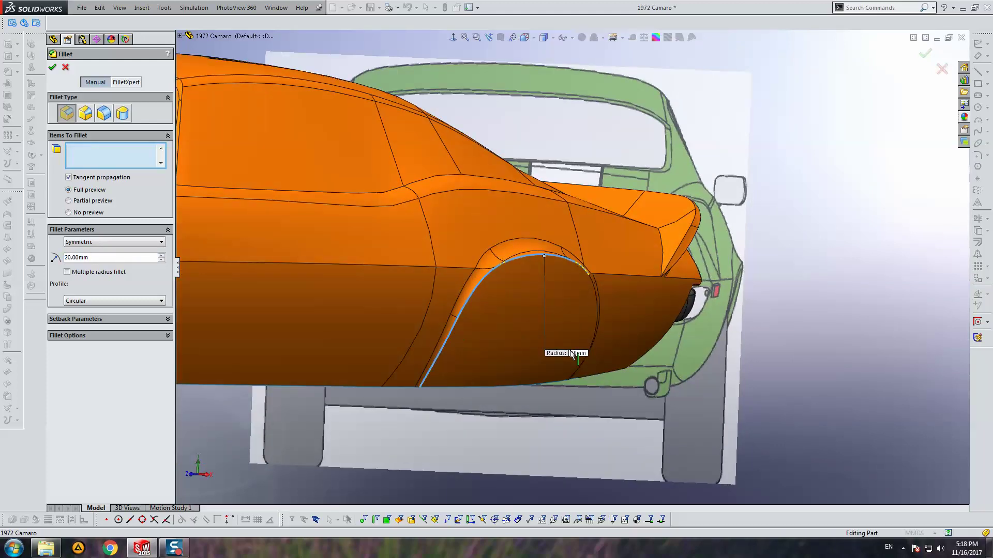
pyautogui.scroll(-3, 548, 287)
pyautogui.scroll(-2, 566, 306)
pyautogui.scroll(-2, 570, 305)
pyautogui.click(570, 305)
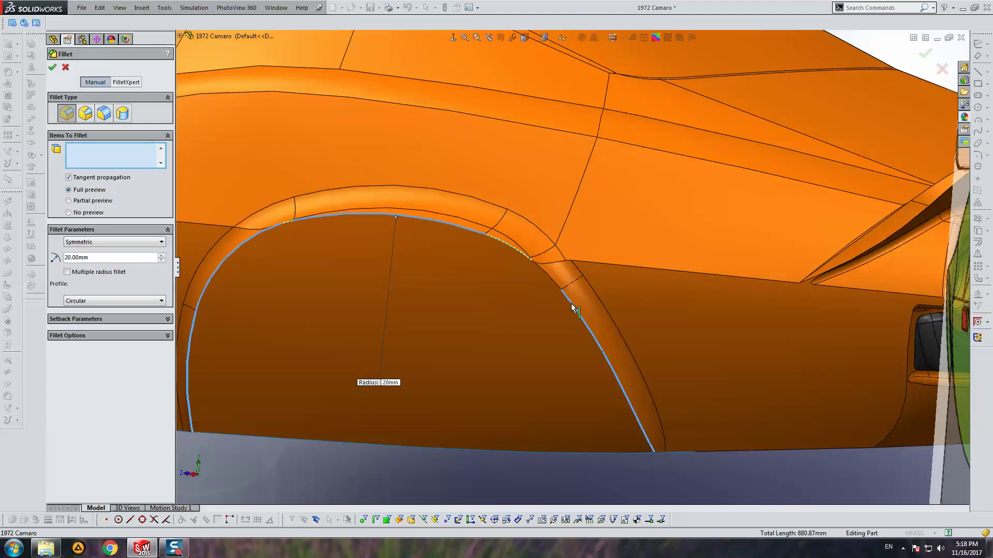
pyautogui.click(551, 279)
pyautogui.click(514, 247)
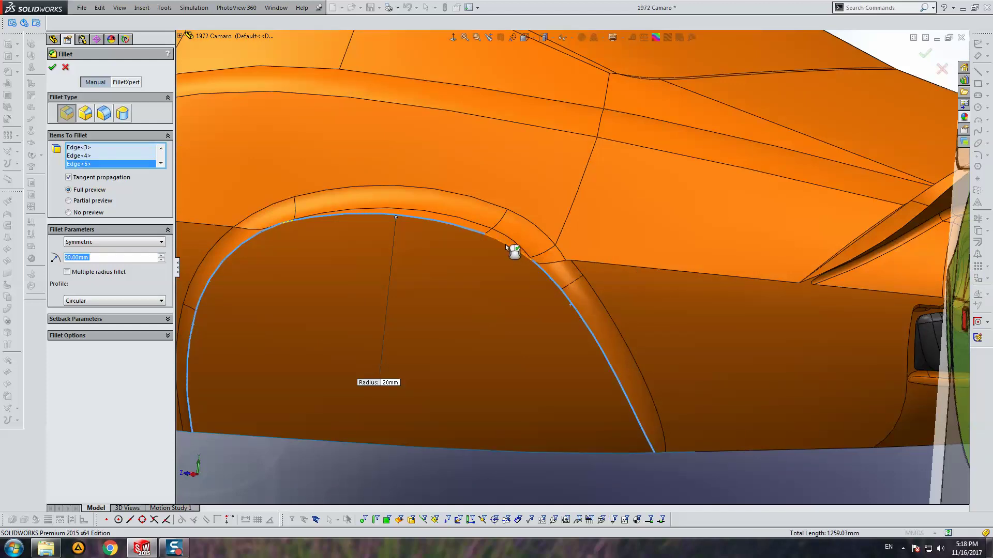
pyautogui.rightClick(448, 199)
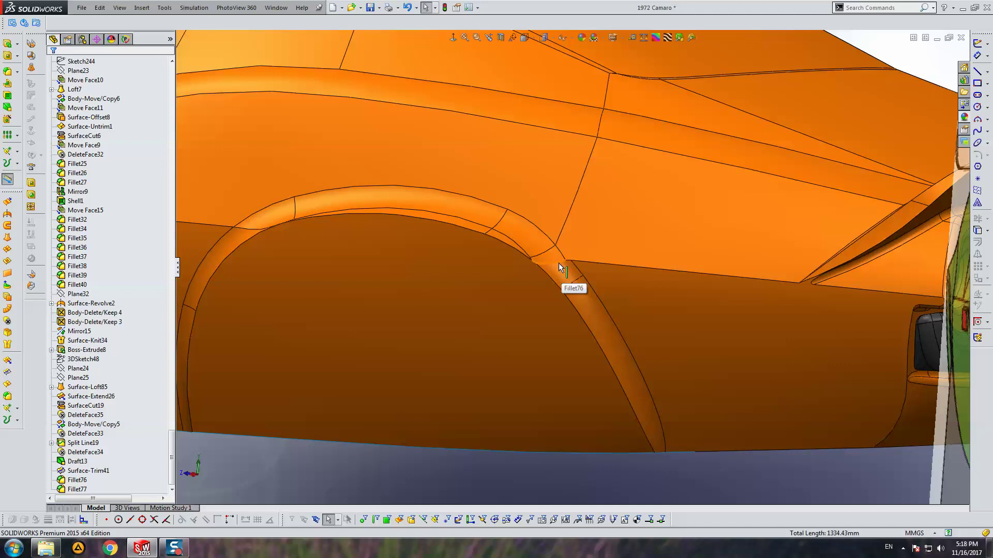
# Try a body-side and arch-edge fillet with tangent propagation off, then cancel it.
pyautogui.click(572, 262)
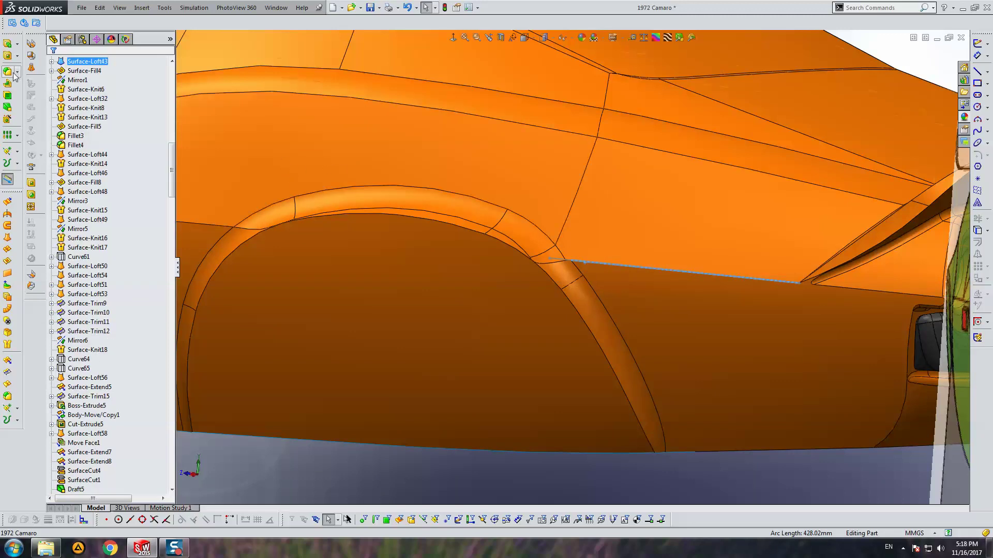
pyautogui.press('Return')
pyautogui.scroll(-3, 588, 258)
pyautogui.click(93, 178)
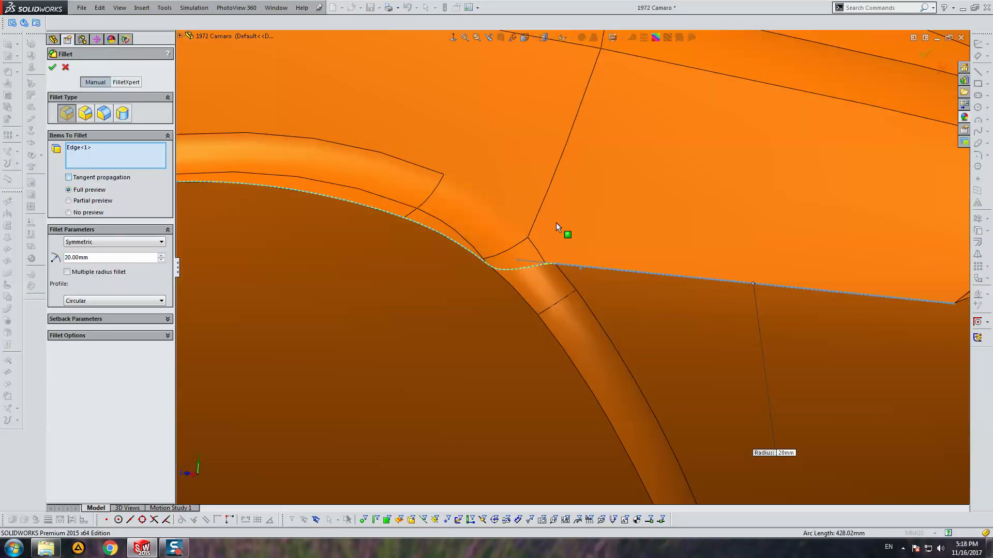
pyautogui.click(483, 122)
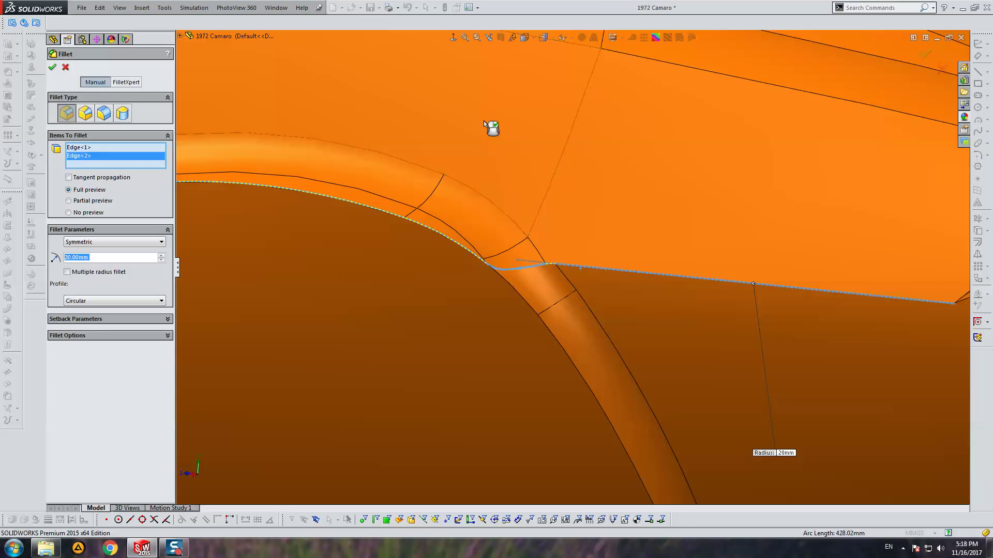
pyautogui.scroll(2, 523, 270)
pyautogui.scroll(3, 484, 266)
pyautogui.press('Return')
# Restart the fillet on the body-side edge and clear the edge from its selection list.
pyautogui.scroll(-3, 561, 224)
pyautogui.scroll(-2, 502, 288)
pyautogui.scroll(2, 525, 299)
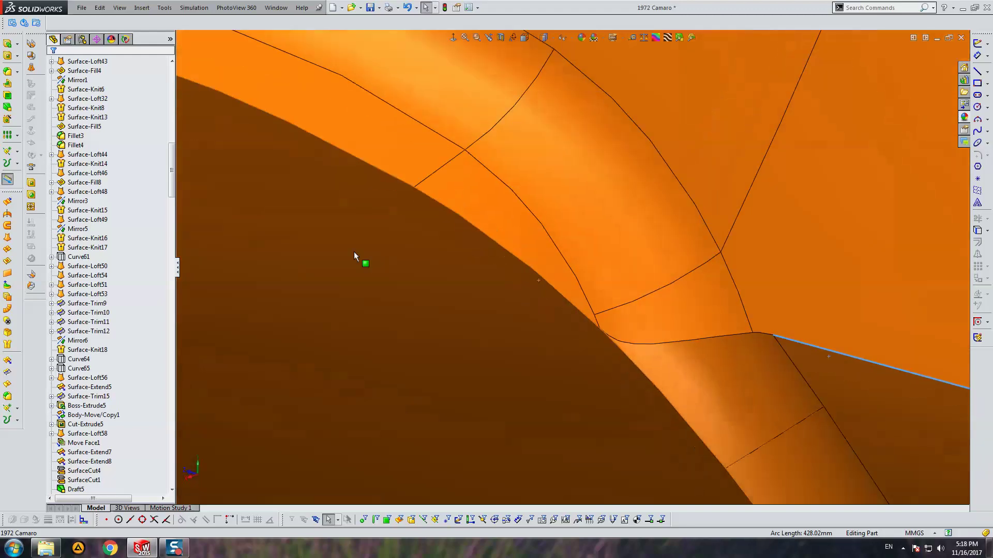
pyautogui.scroll(2, 390, 255)
pyautogui.scroll(3, 448, 283)
pyautogui.scroll(2, 374, 254)
pyautogui.click(7, 71)
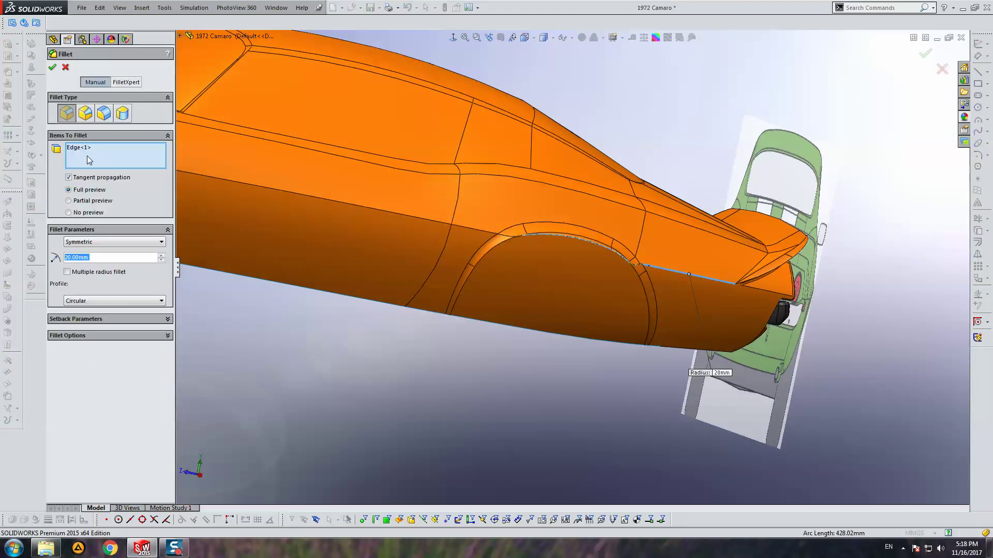
pyautogui.rightClick(89, 149)
# Switch the fillet to face-set mode and pick the wheel-opening face as the first set.
pyautogui.click(120, 157)
pyautogui.click(103, 115)
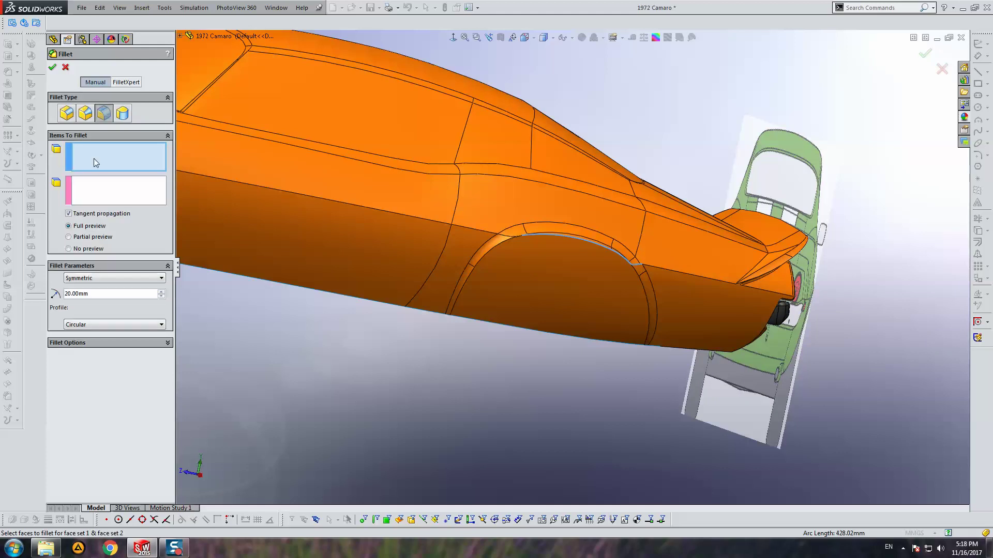
pyautogui.scroll(-4, 513, 265)
pyautogui.click(512, 263)
pyautogui.click(99, 189)
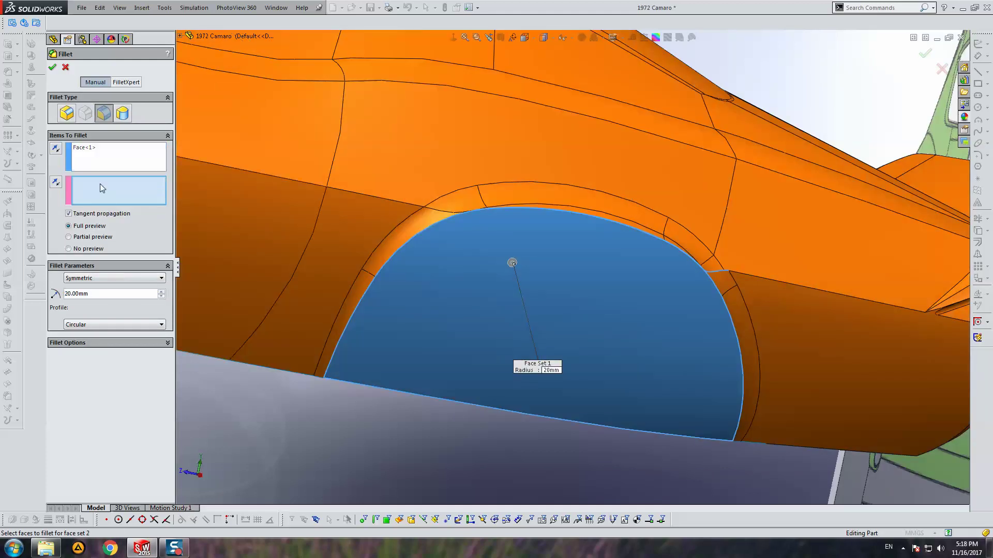
# Add the arch's side strip, next, right strip and top faces as set two, then accept.
pyautogui.scroll(-2, 415, 298)
pyautogui.scroll(-3, 405, 327)
pyautogui.click(333, 276)
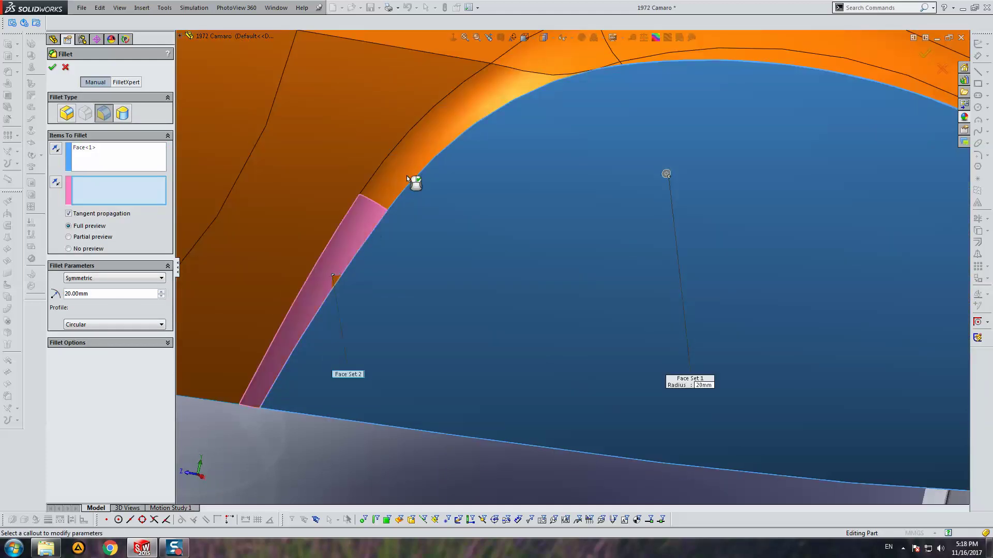
pyautogui.scroll(2, 496, 185)
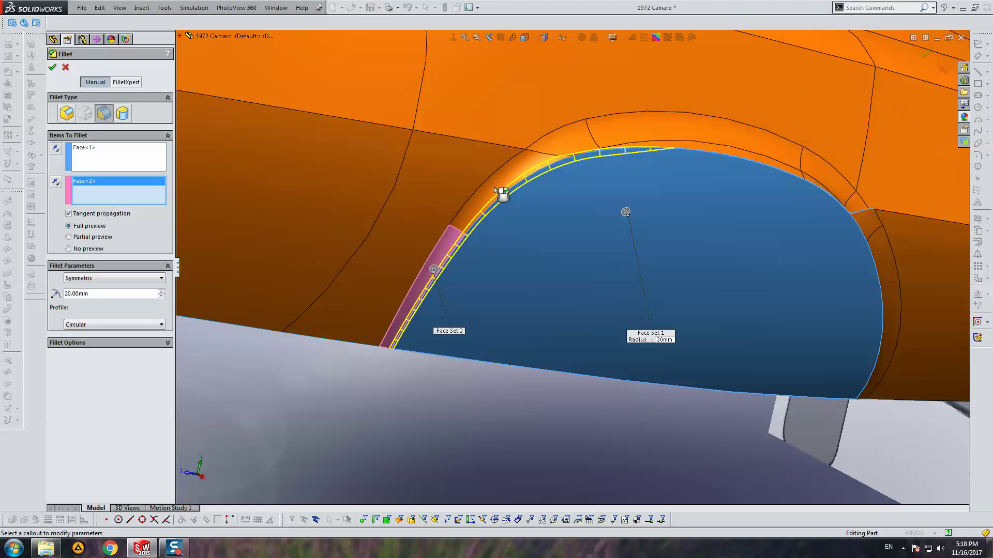
pyautogui.click(494, 186)
pyautogui.moveTo(644, 209); pyautogui.dragTo(833, 259, button='middle')
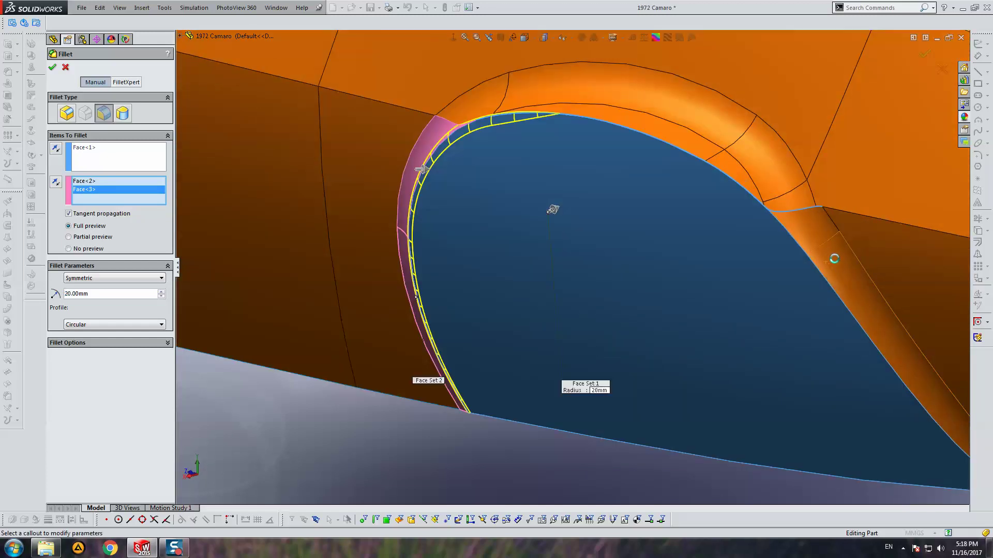
pyautogui.click(825, 252)
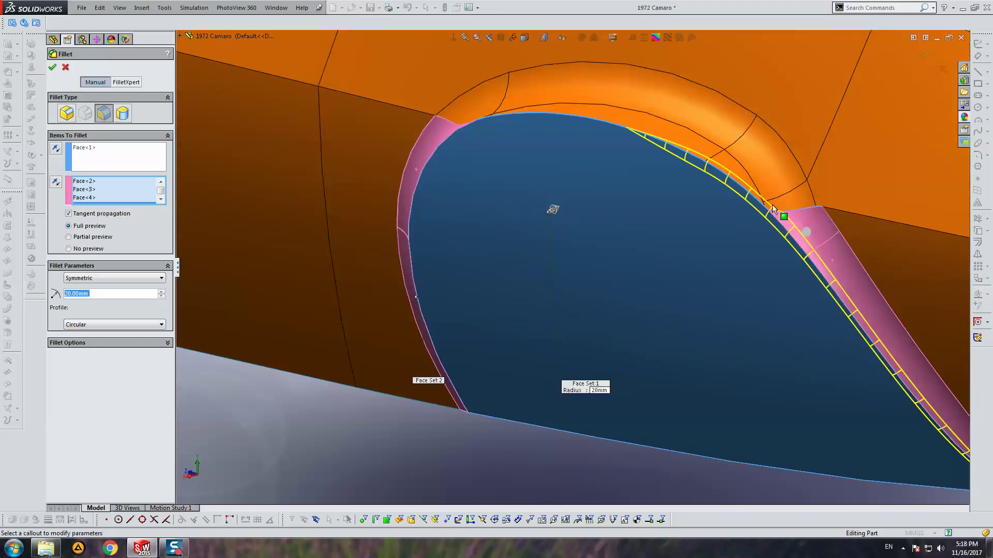
pyautogui.click(683, 143)
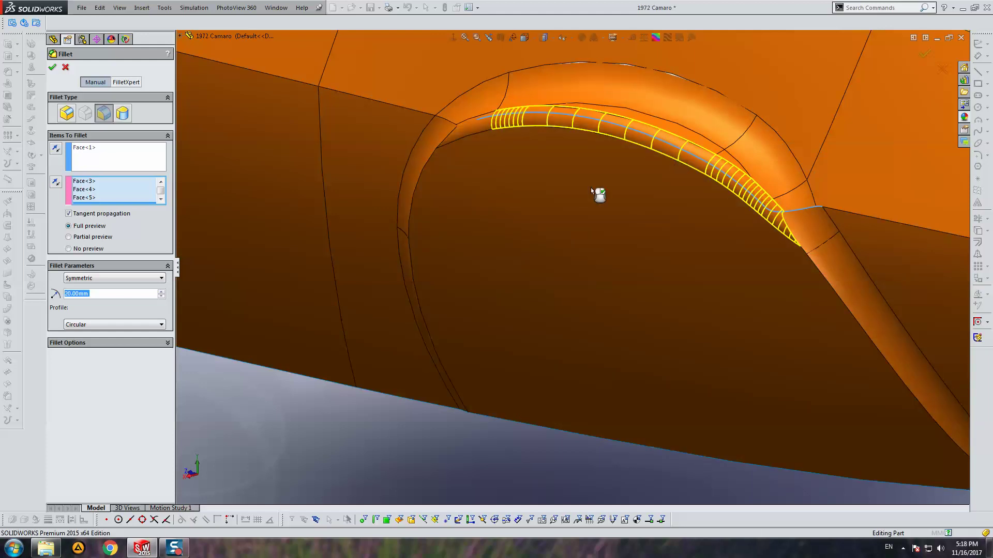
pyautogui.rightClick(673, 166)
# Edit the Fillet78 arch face fillet and change its radius to 10 mm.
pyautogui.moveTo(687, 204); pyautogui.dragTo(684, 231, button='middle')
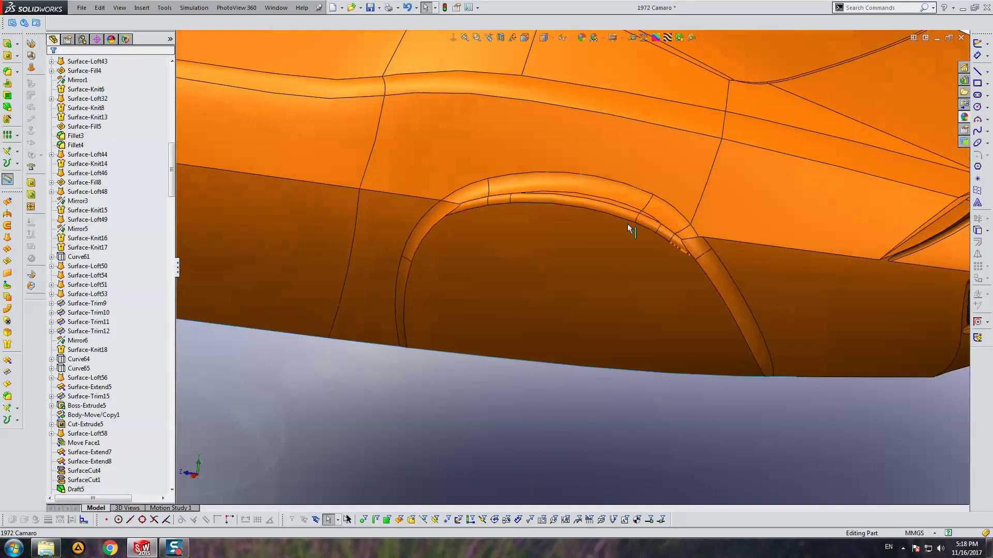
pyautogui.rightClick(601, 209)
pyautogui.click(608, 177)
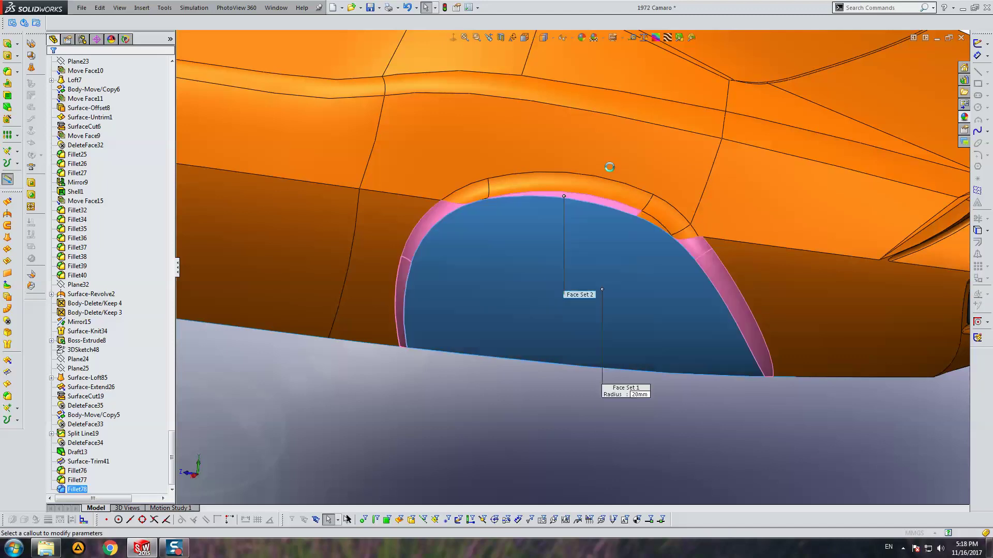
pyautogui.write('10')
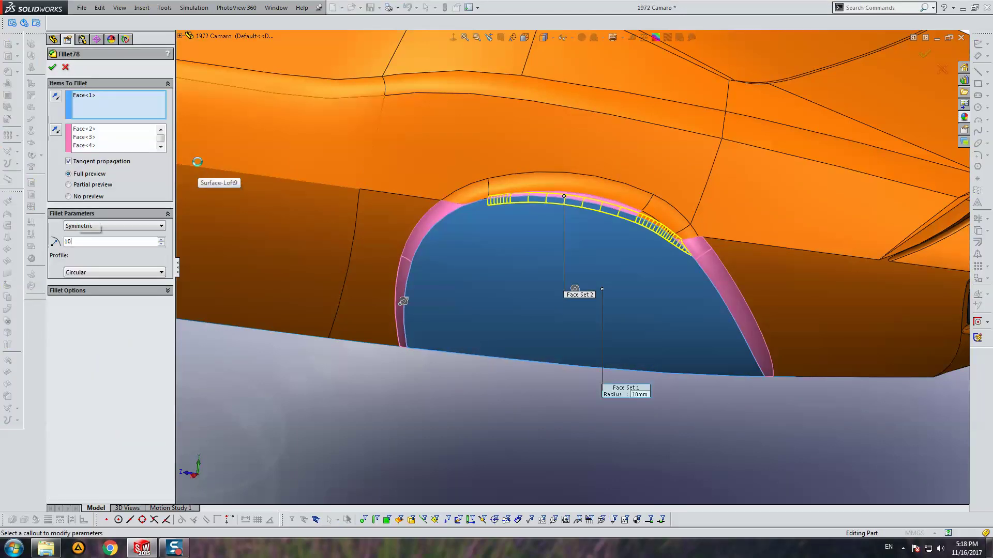
pyautogui.press('Return')
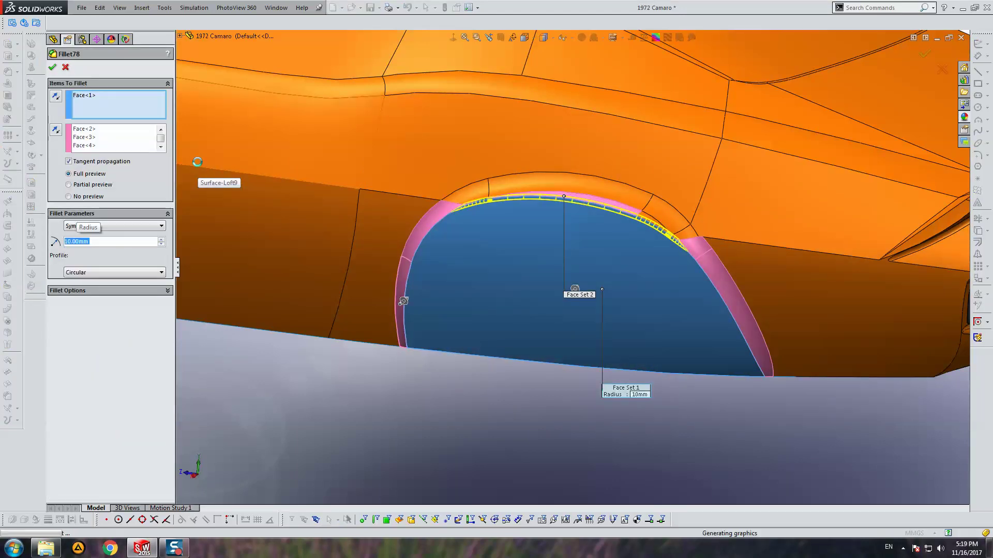
pyautogui.press('Return')
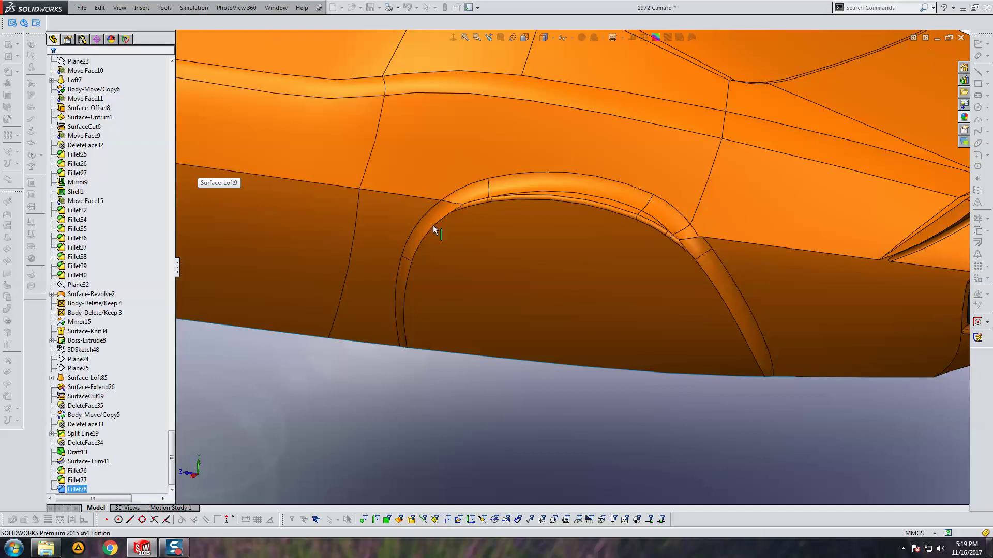
pyautogui.click(7, 71)
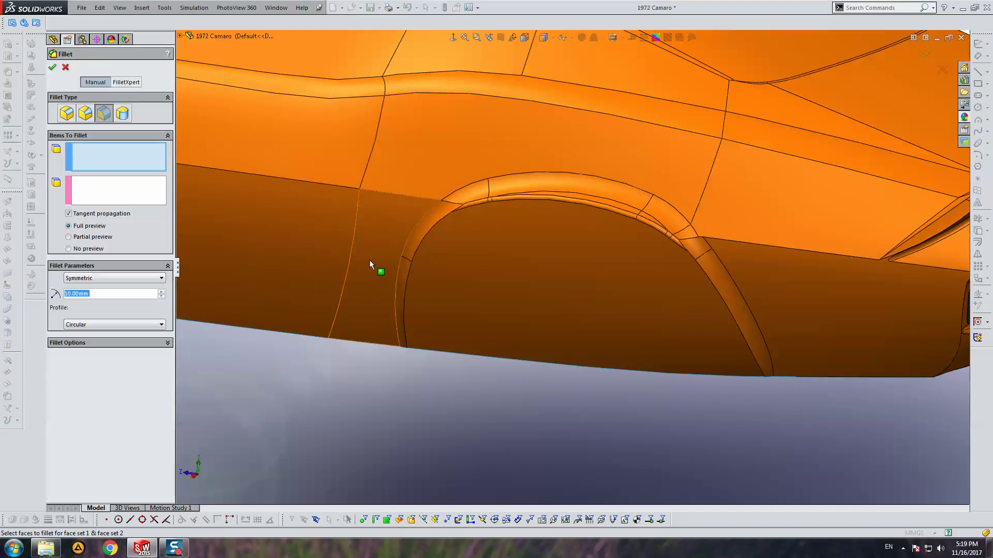
# Set up a constant-radius fillet on a wheel-opening edge with tangent propagation off.
pyautogui.click(66, 112)
pyautogui.moveTo(405, 284)
pyautogui.mouseDown(button='middle')
pyautogui.moveTo(512, 304)
pyautogui.moveTo(430, 268)
pyautogui.mouseUp(button='middle')
pyautogui.click(430, 270)
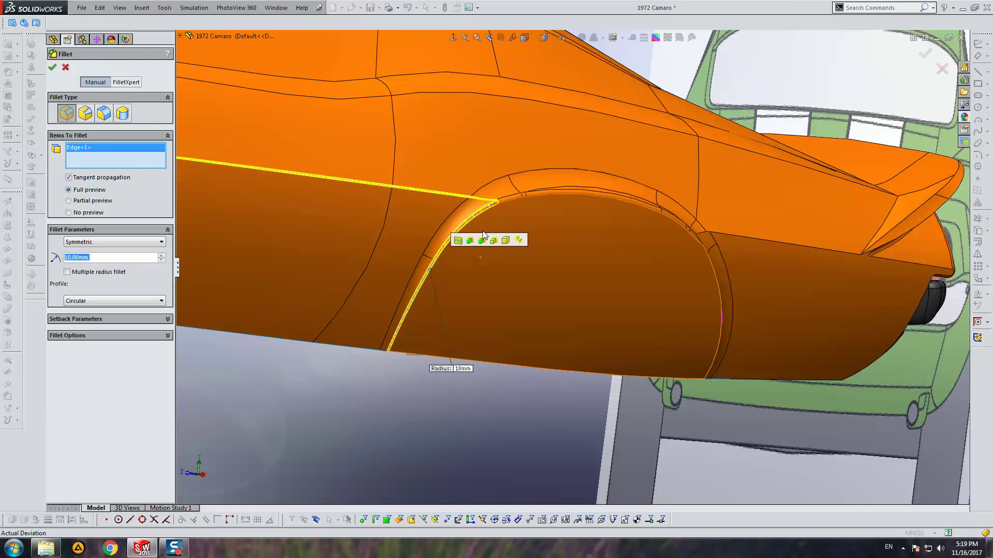
pyautogui.click(96, 179)
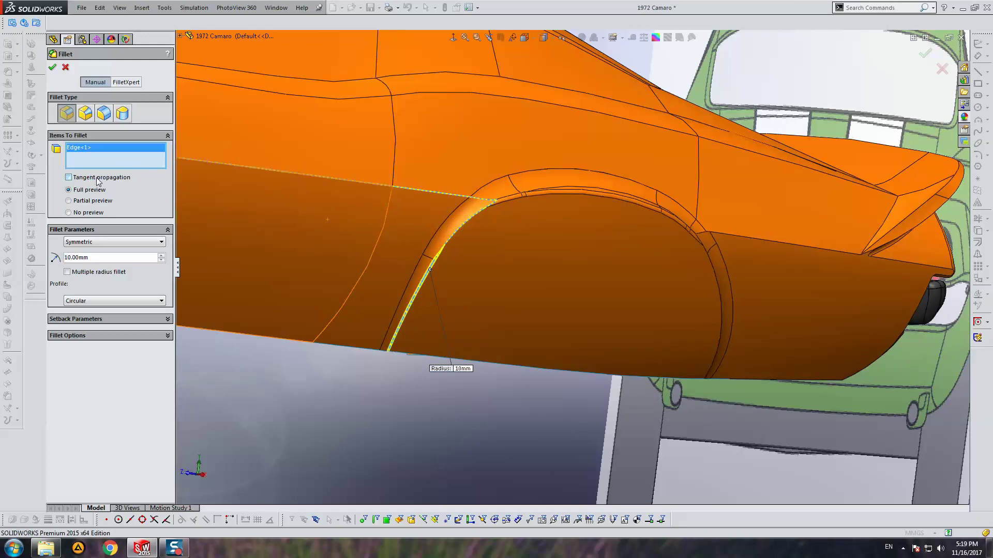
pyautogui.scroll(-5, 480, 231)
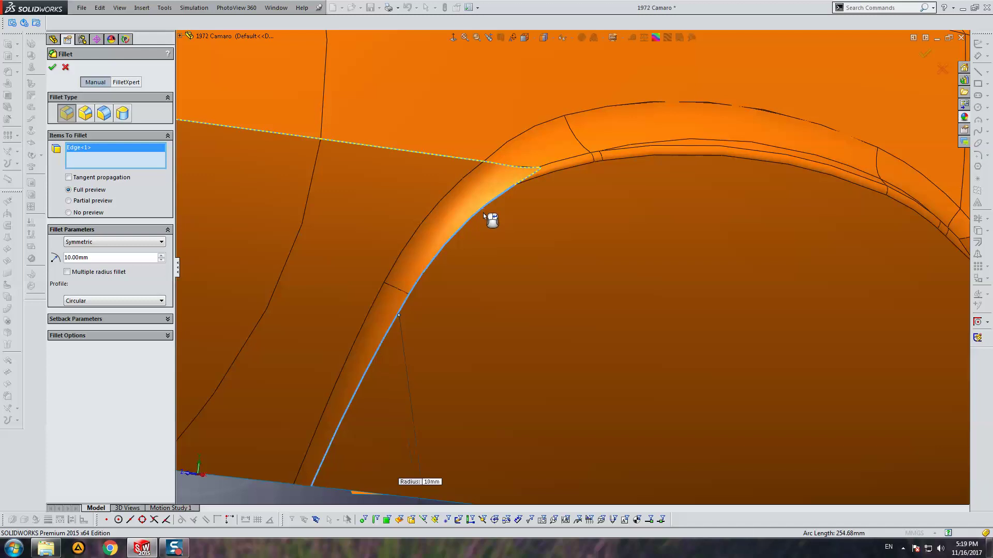
# Add three more wheel-opening edges, including the lower one, and accept the 10 mm fillet.
pyautogui.click(483, 212)
pyautogui.scroll(5, 483, 213)
pyautogui.moveTo(596, 258)
pyautogui.mouseDown(button='middle')
pyautogui.moveTo(296, 277)
pyautogui.moveTo(321, 269)
pyautogui.mouseUp(button='middle')
pyautogui.scroll(-3, 297, 277)
pyautogui.click(499, 253)
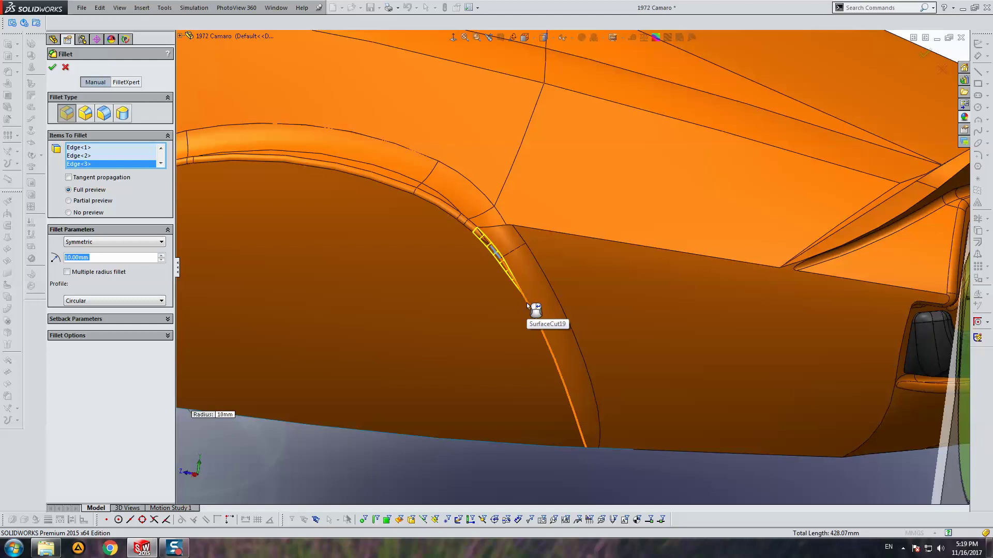
pyautogui.click(527, 303)
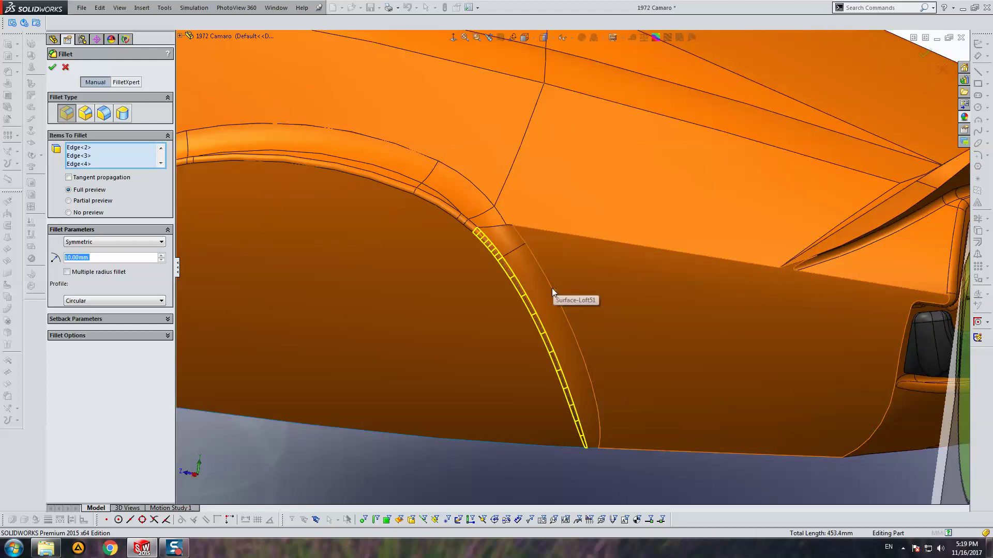
pyautogui.press('Return')
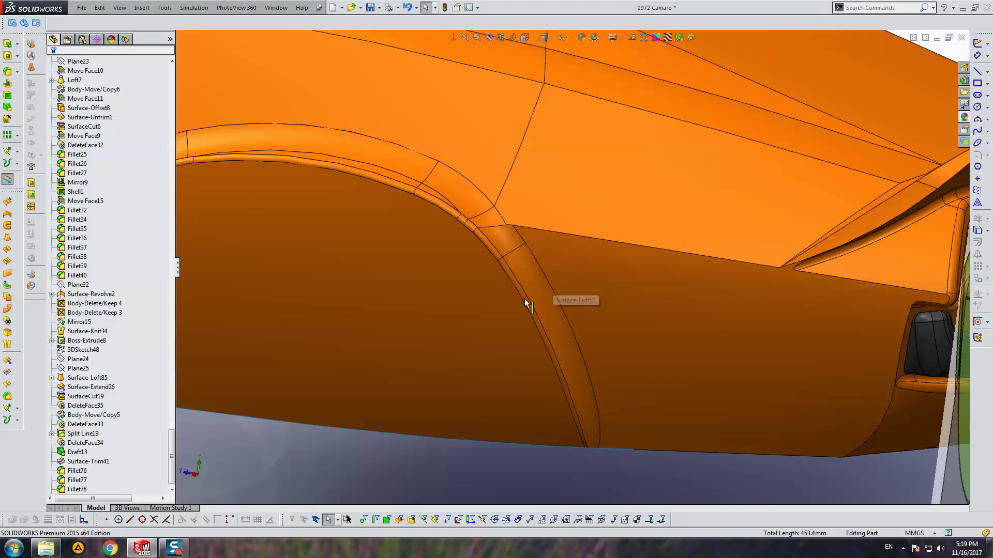
pyautogui.scroll(3, 525, 302)
pyautogui.moveTo(550, 306); pyautogui.dragTo(519, 259, button='middle')
pyautogui.scroll(-3, 518, 259)
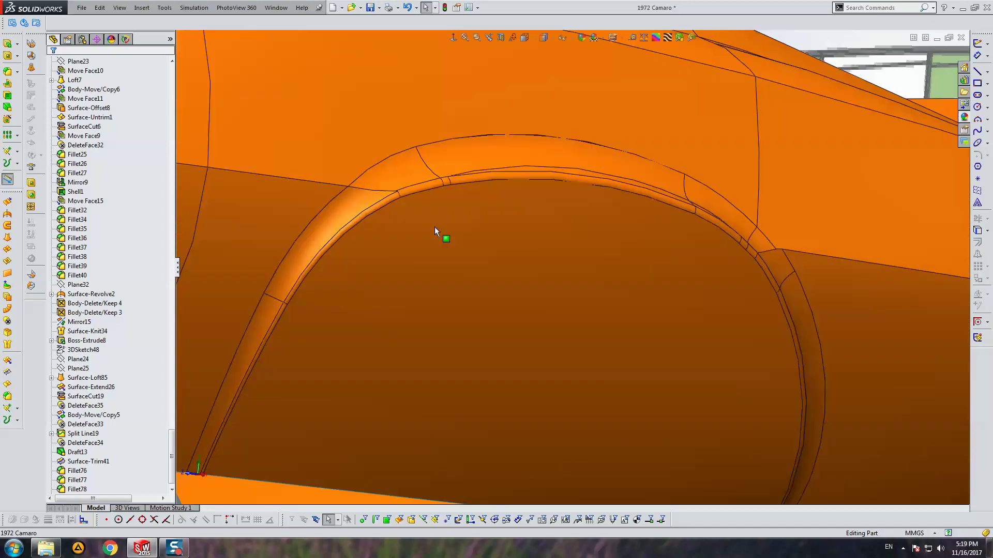
# Enlarge the radius of the new Fillet79 wheel-opening edge fillet.
pyautogui.rightClick(375, 207)
pyautogui.press('Escape')
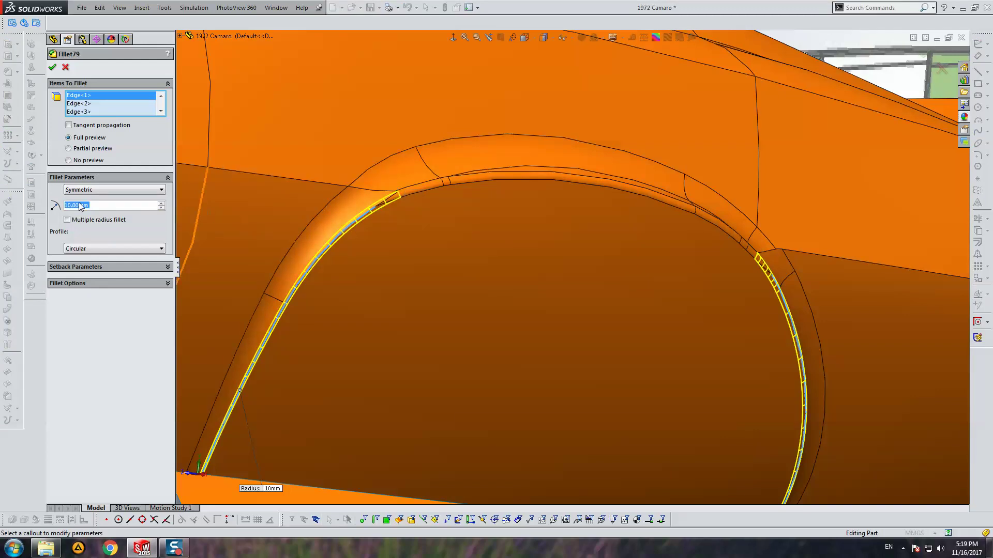
pyautogui.write('15')
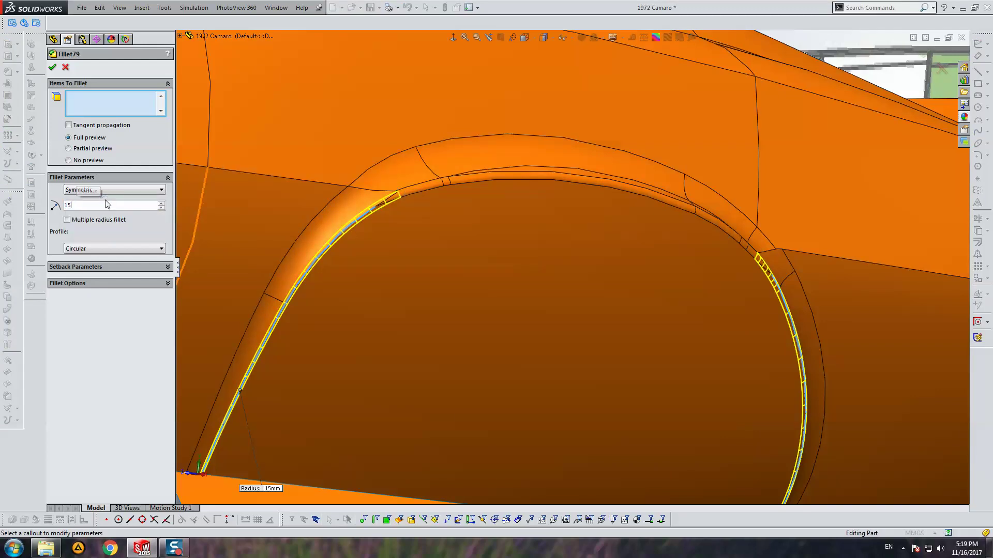
pyautogui.write('20.00mm')
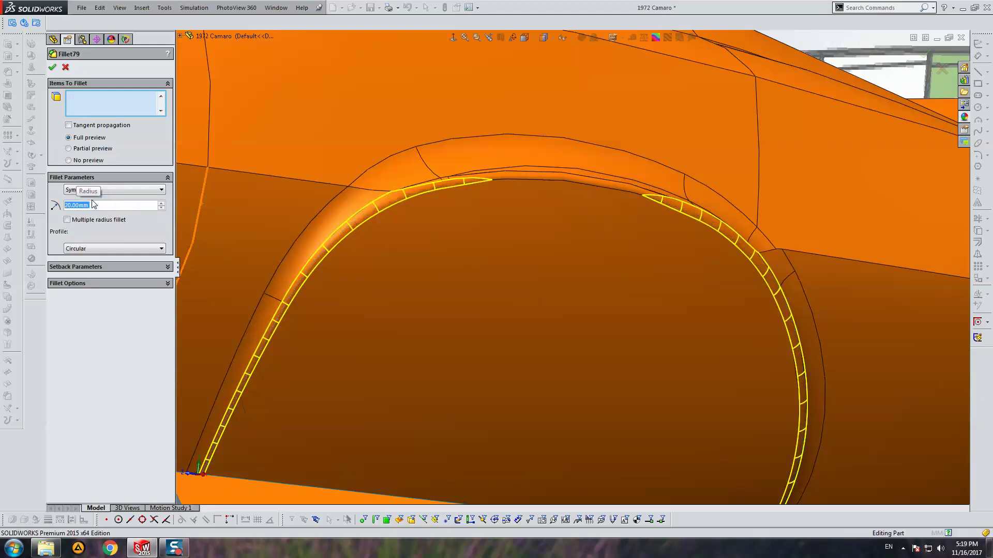
# Reopen the Fillet78 arch face fillet and set its radius back to 20 mm.
pyautogui.rightClick(494, 176)
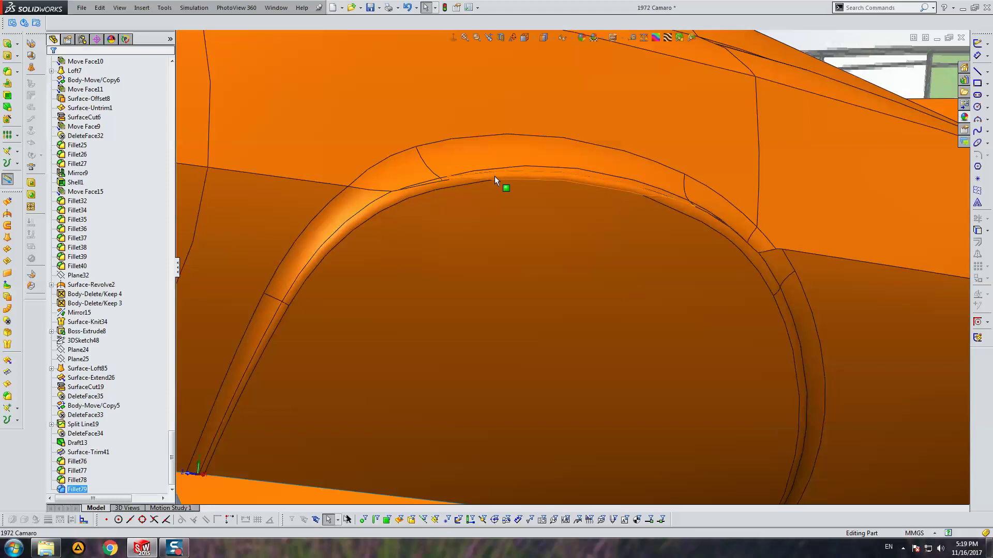
pyautogui.click(500, 149)
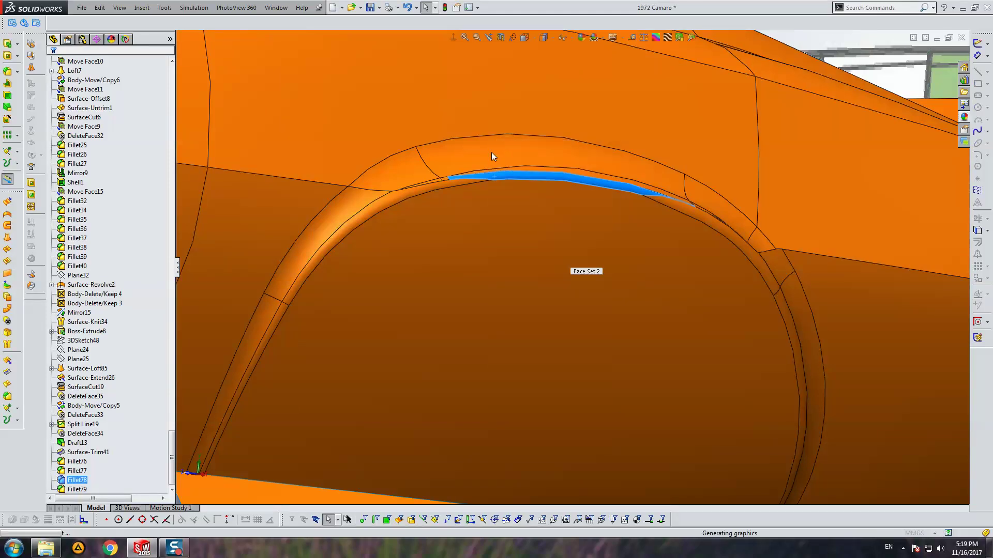
pyautogui.write('20')
pyautogui.press('Return')
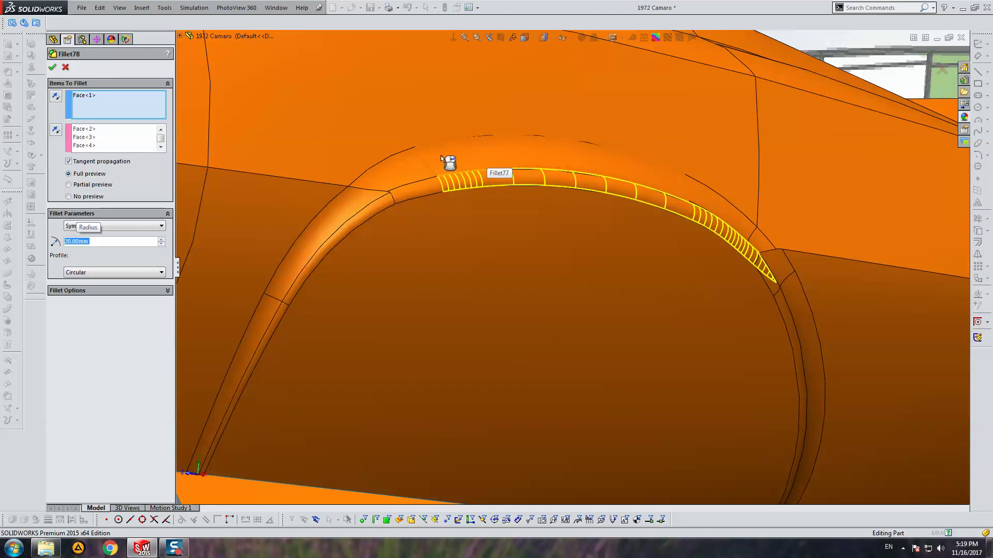
# Orbit to a view of the whole car and switch the display to Shaded without edges.
pyautogui.scroll(3, 631, 229)
pyautogui.scroll(2, 630, 229)
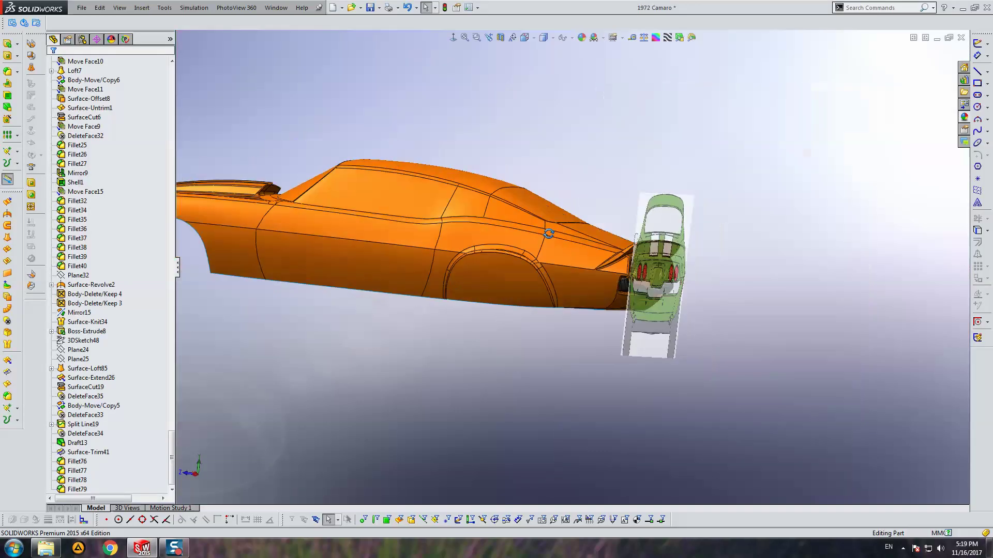
pyautogui.scroll(-1, 454, 272)
pyautogui.moveTo(454, 272)
pyautogui.mouseDown(button='middle')
pyautogui.moveTo(443, 97)
pyautogui.moveTo(476, 233)
pyautogui.moveTo(520, 278)
pyautogui.moveTo(590, 257)
pyautogui.moveTo(587, 279)
pyautogui.moveTo(561, 293)
pyautogui.moveTo(577, 290)
pyautogui.moveTo(554, 340)
pyautogui.mouseUp(button='middle')
pyautogui.scroll(3, 554, 340)
pyautogui.moveTo(542, 292); pyautogui.dragTo(537, 389, button='middle')
pyautogui.click(552, 38)
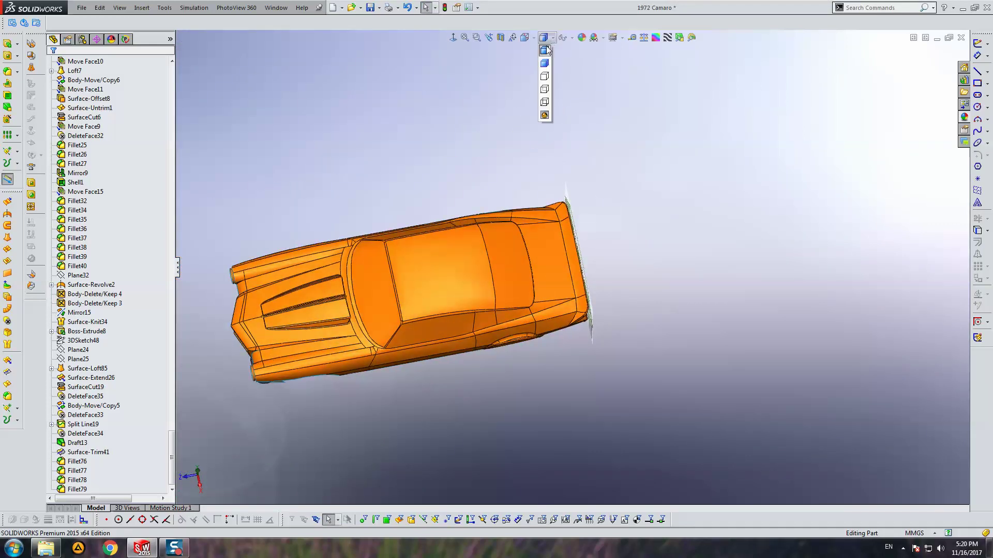
pyautogui.click(544, 63)
# Orbit around the car's rear to inspect the reworked arch, then zoom to fit.
pyautogui.scroll(-5, 540, 303)
pyautogui.moveTo(541, 302)
pyautogui.mouseDown(button='middle')
pyautogui.moveTo(550, 112)
pyautogui.moveTo(635, 281)
pyautogui.moveTo(656, 281)
pyautogui.mouseUp(button='middle')
pyautogui.moveTo(630, 318); pyautogui.dragTo(551, 333, button='middle')
pyautogui.scroll(-5, 481, 328)
pyautogui.scroll(5, 481, 327)
pyautogui.moveTo(623, 315); pyautogui.dragTo(660, 286, button='middle')
pyautogui.scroll(-5, 660, 286)
pyautogui.scroll(5, 643, 178)
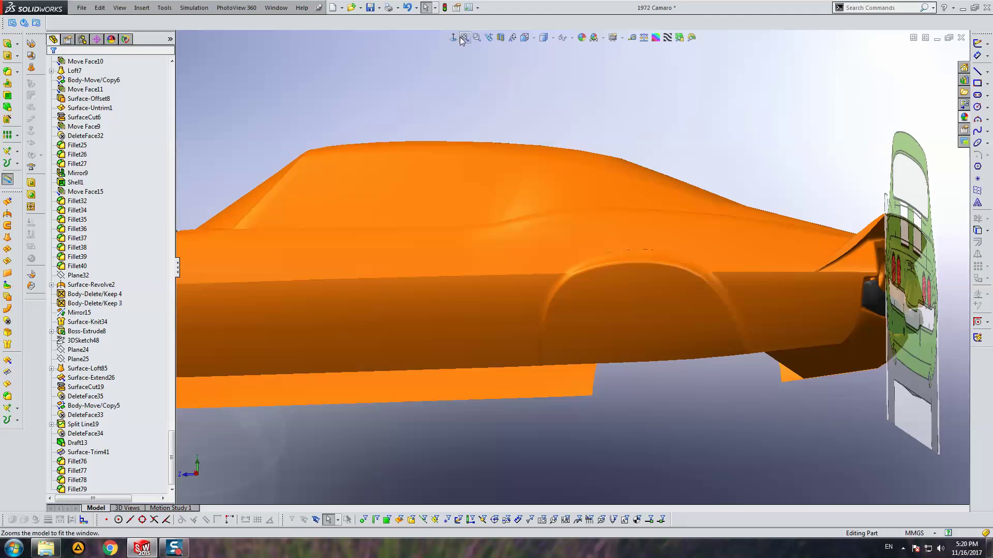
pyautogui.click(465, 37)
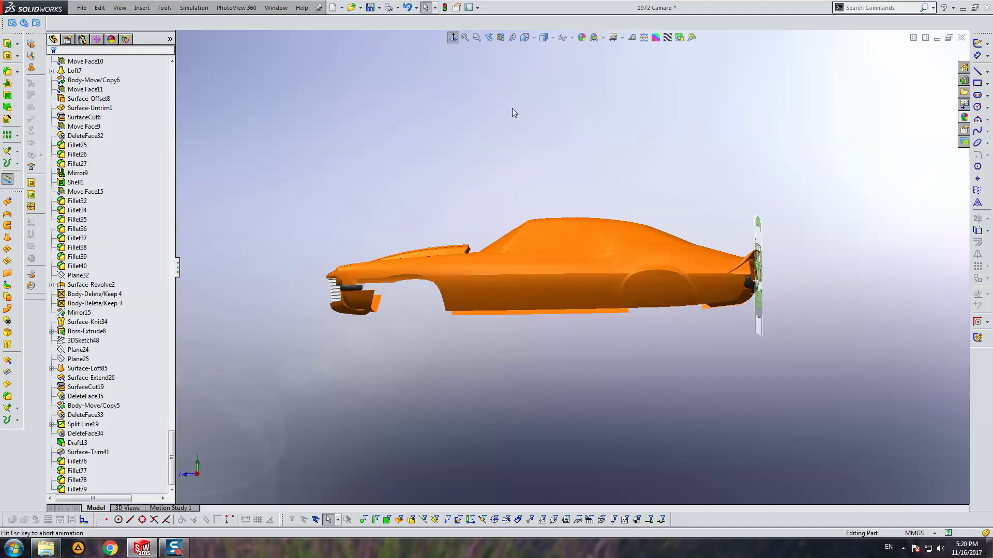
# Review the arch from a rear three-quarter angle, then check the Front and Right views.
pyautogui.scroll(-3, 675, 296)
pyautogui.scroll(-2, 668, 290)
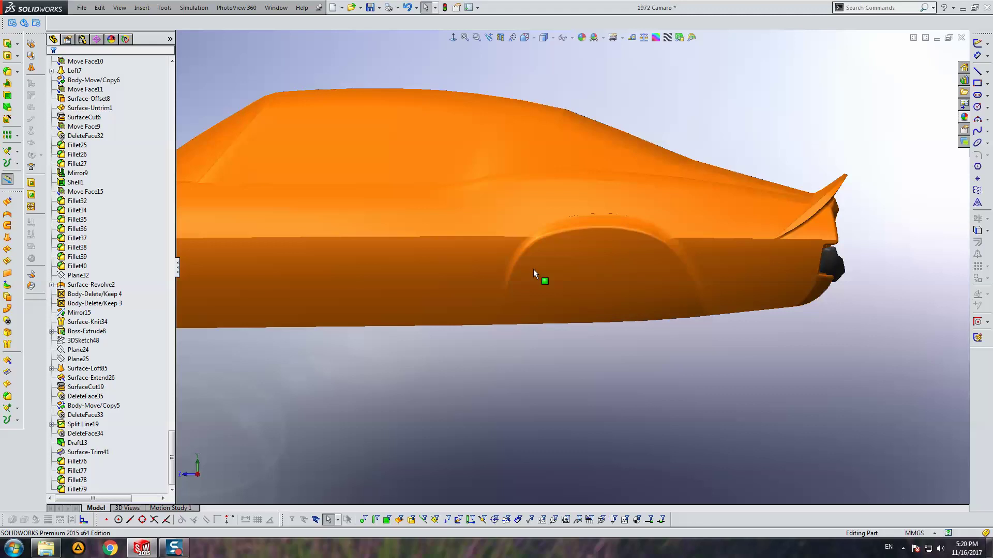
pyautogui.scroll(2, 563, 253)
pyautogui.scroll(2, 646, 284)
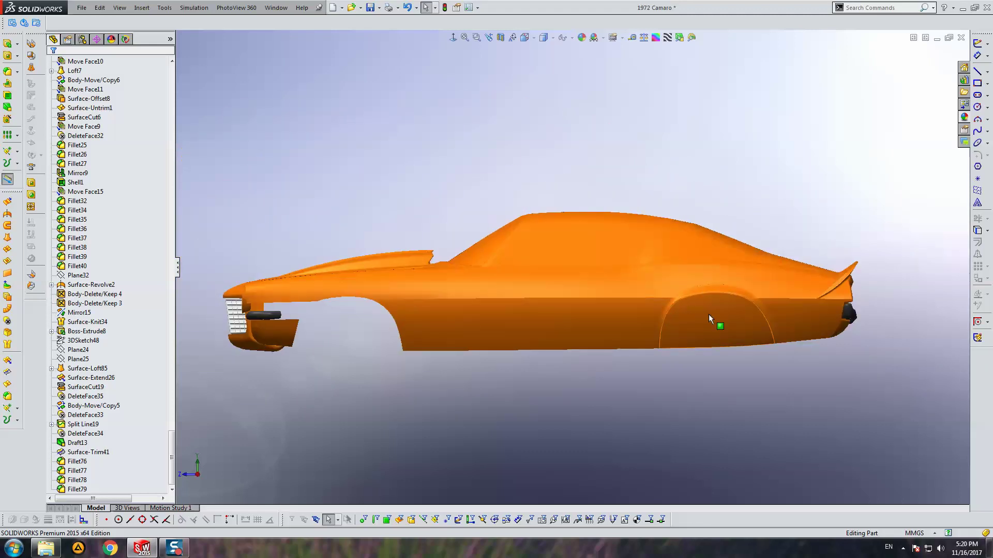
pyautogui.scroll(-4, 663, 300)
pyautogui.moveTo(658, 292)
pyautogui.mouseDown(button='middle')
pyautogui.moveTo(721, 312)
pyautogui.moveTo(493, 256)
pyautogui.mouseUp(button='middle')
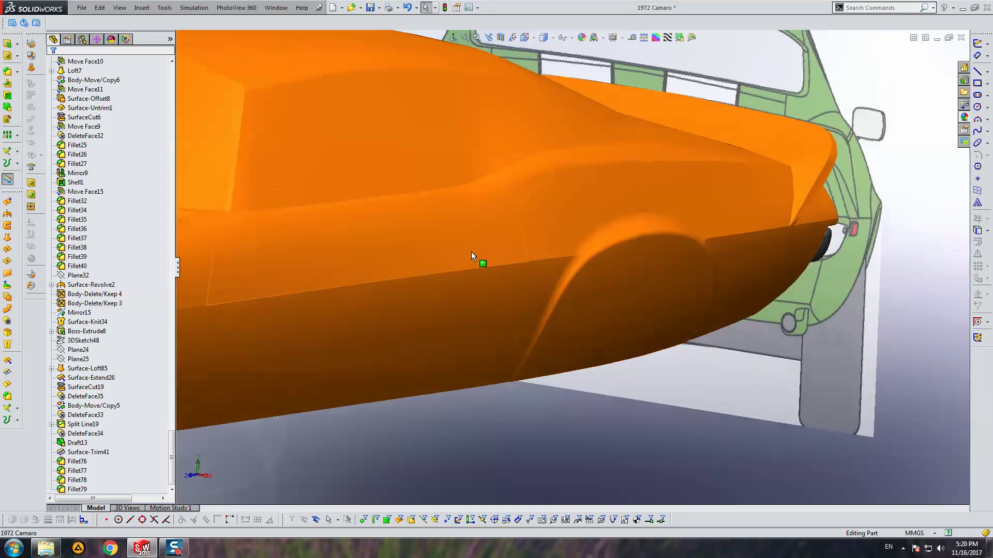
pyautogui.scroll(5, 463, 245)
pyautogui.hotkey('ctrl', '1')
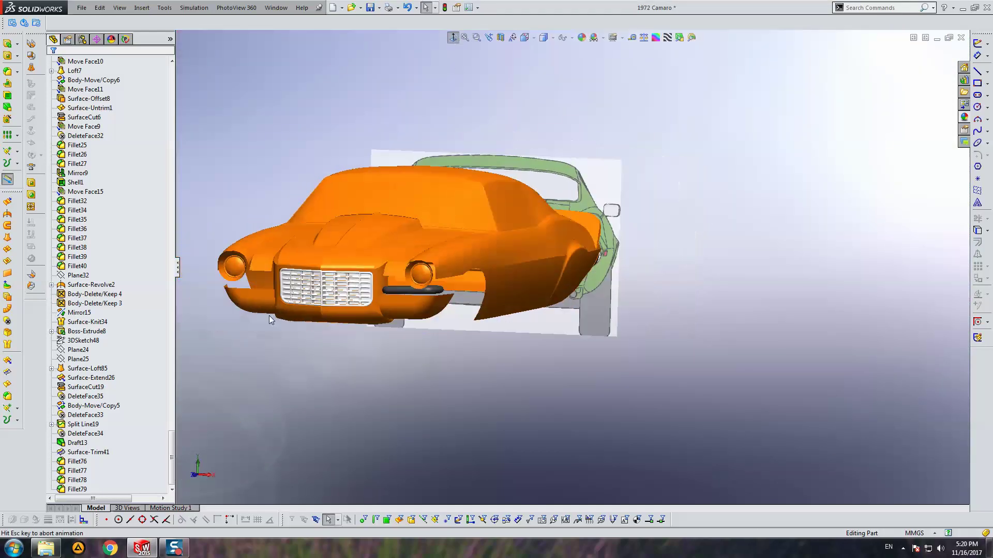
pyautogui.hotkey('ctrl', '4')
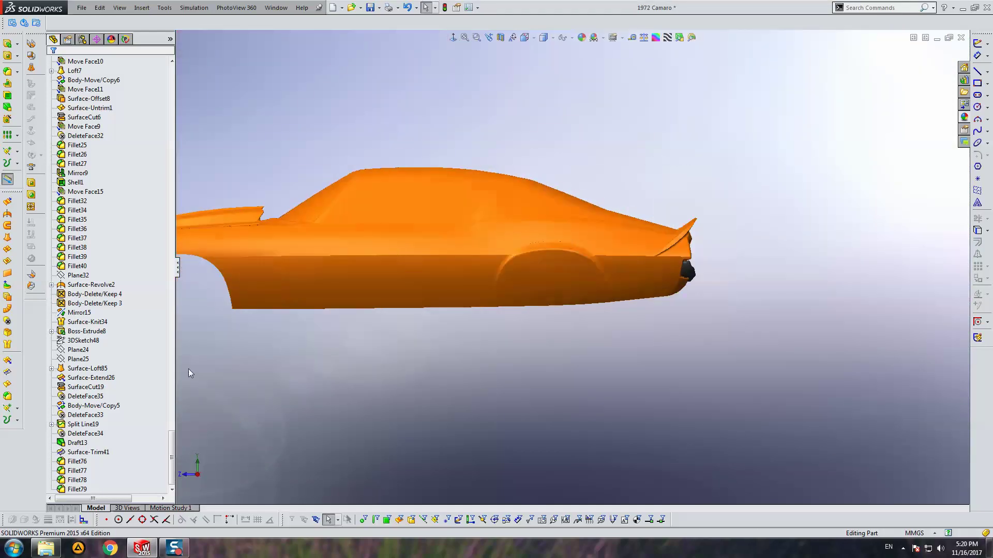
pyautogui.moveTo(173, 444); pyautogui.dragTo(172, 73)
# Start a sketch on the Right Plane and browse the feature tree to Boss-Extrude8.
pyautogui.click(83, 145)
pyautogui.click(976, 45)
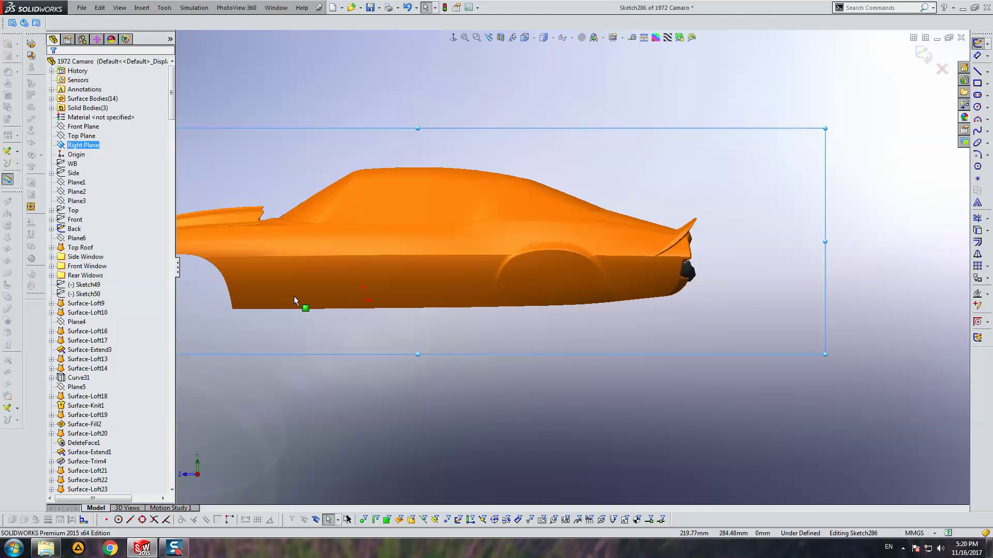
pyautogui.moveTo(173, 113); pyautogui.dragTo(132, 489)
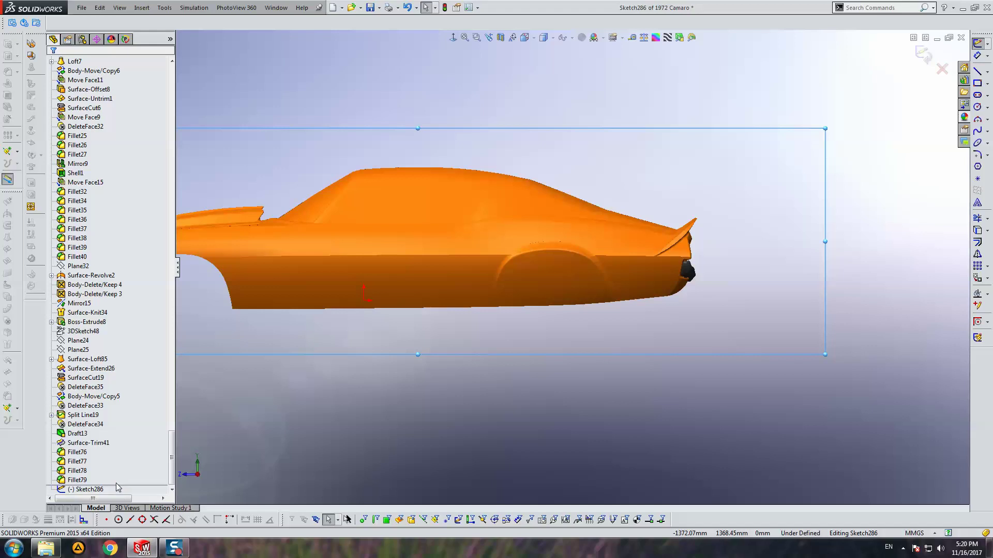
pyautogui.click(76, 417)
pyautogui.click(75, 360)
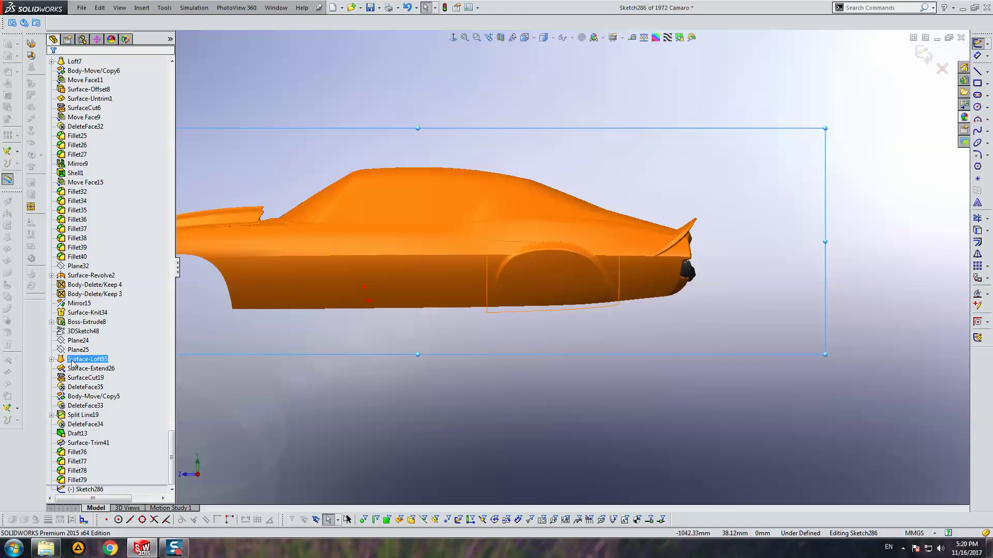
pyautogui.rightClick(70, 323)
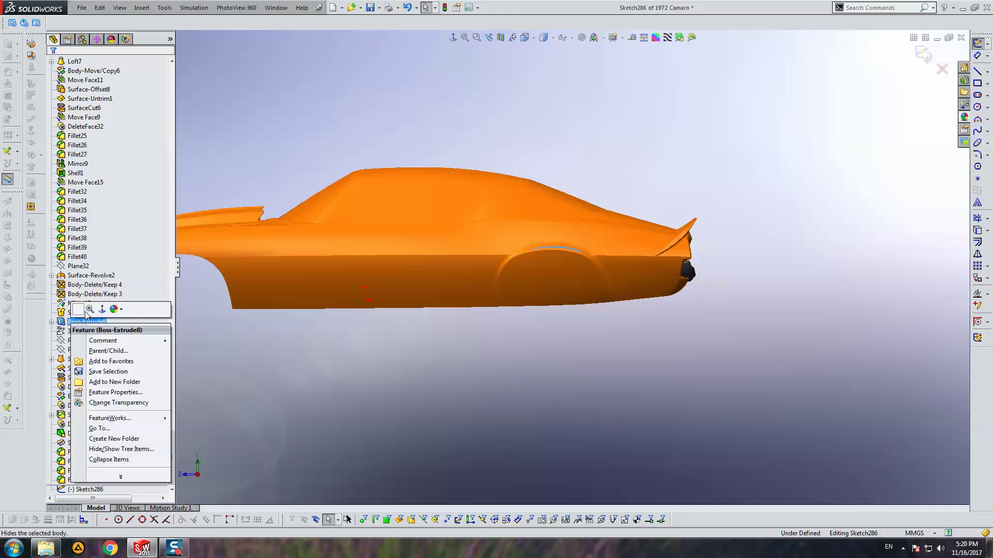
# Exit the sketch and roll the model back to before Boss-Extrude8.
pyautogui.click(977, 44)
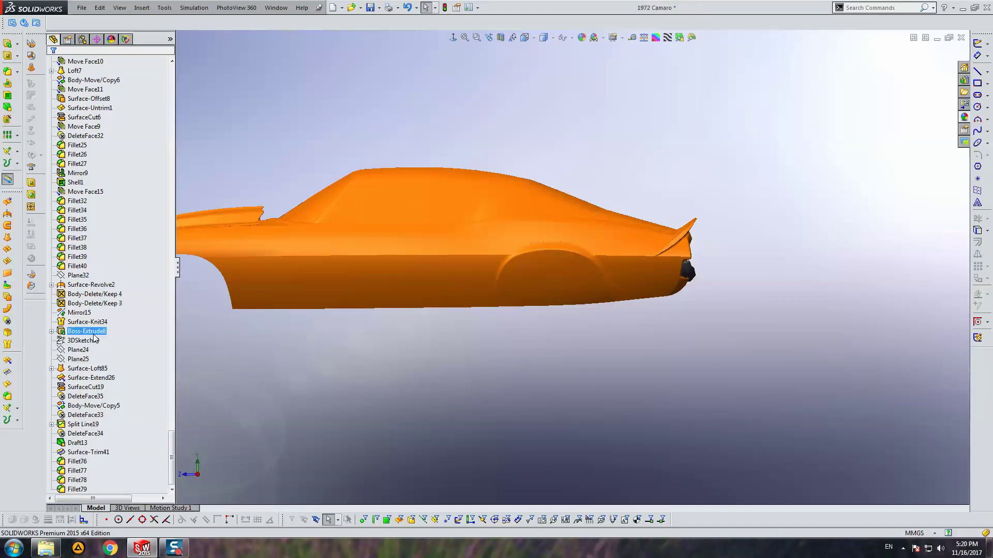
pyautogui.rightClick(94, 338)
pyautogui.click(255, 231)
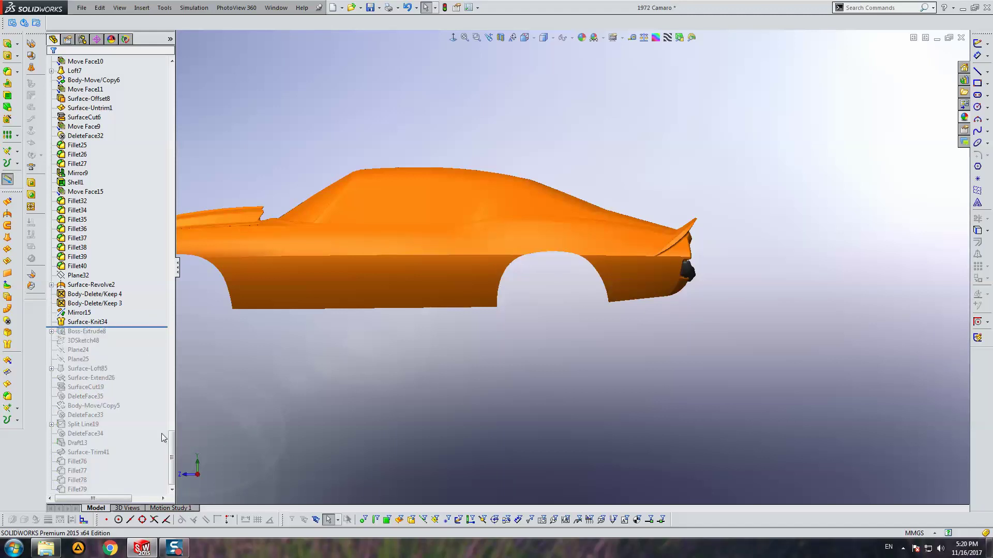
pyautogui.moveTo(173, 445); pyautogui.dragTo(173, 93)
# Start a Right Plane sketch and convert three rear wheel-arch edges into sketch curves.
pyautogui.click(83, 145)
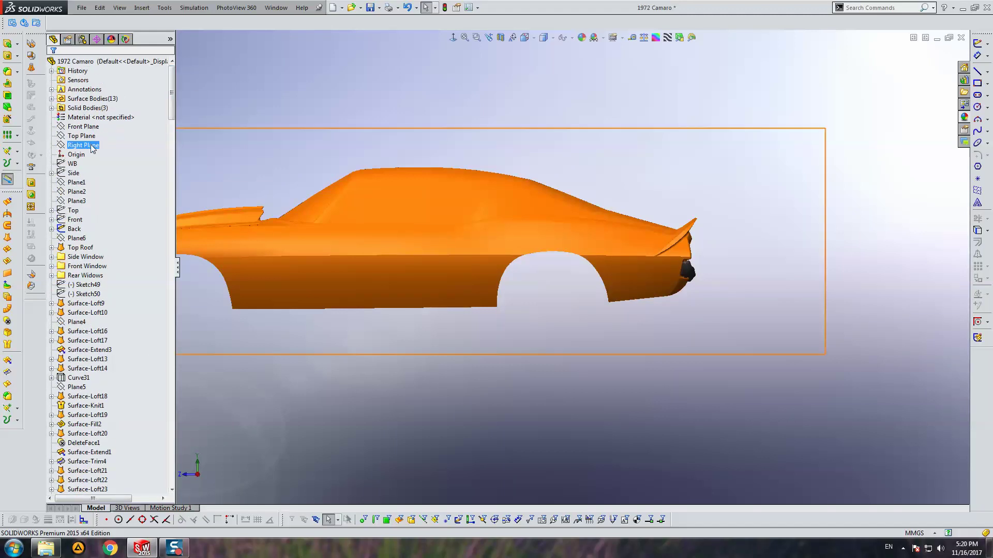
pyautogui.click(977, 44)
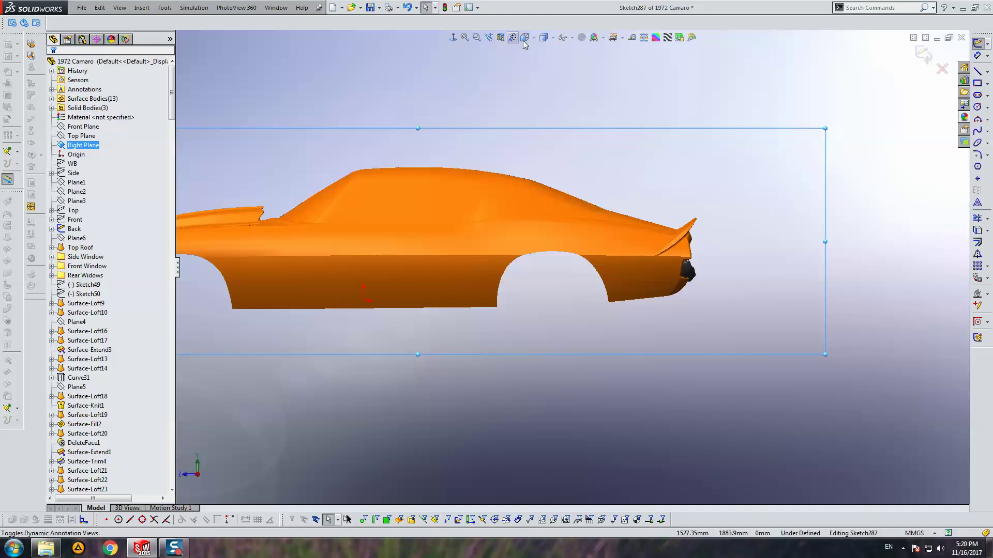
pyautogui.scroll(-5, 550, 293)
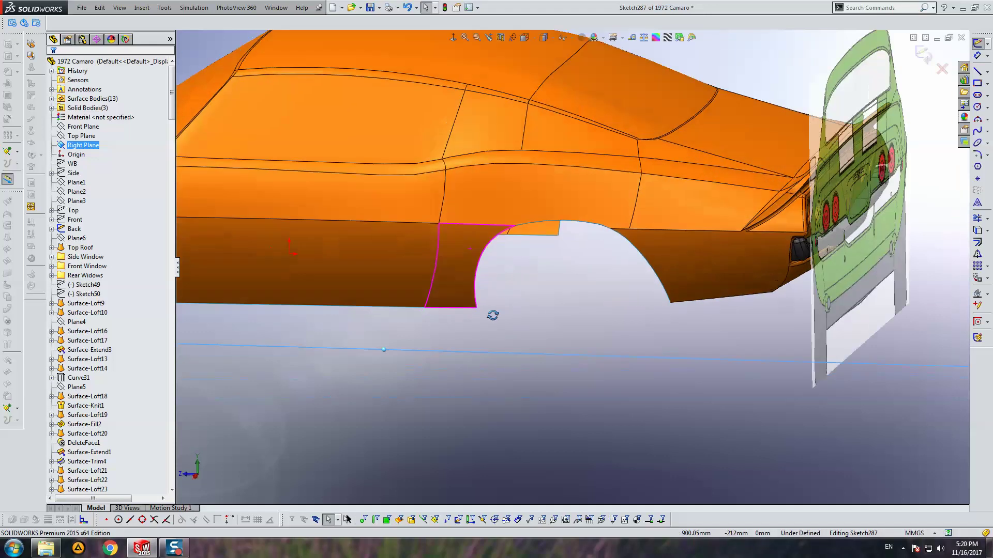
pyautogui.scroll(-3, 480, 300)
pyautogui.click(474, 308)
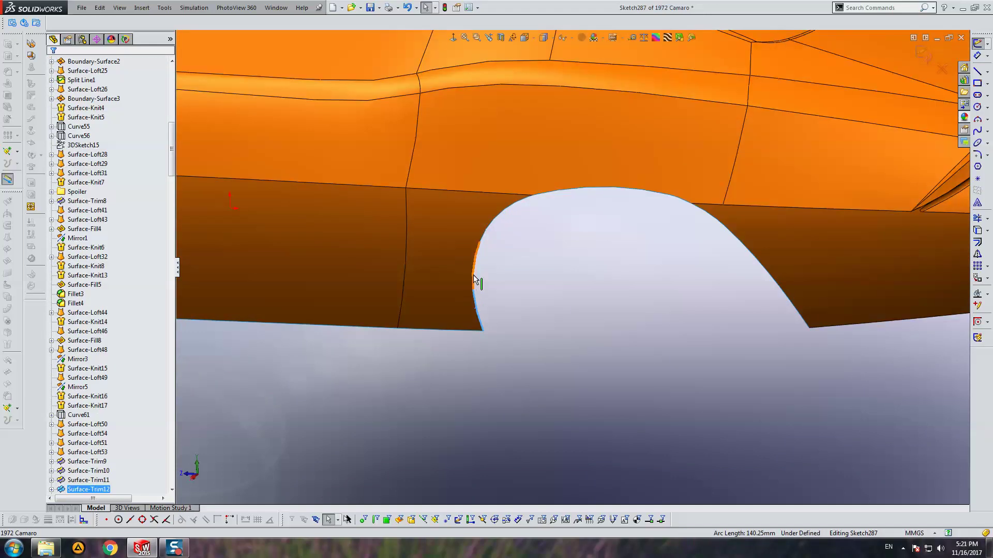
pyautogui.keyDown('ctrl'); pyautogui.click(492, 223); pyautogui.keyUp('ctrl')
pyautogui.scroll(-2, 642, 207)
pyautogui.keyDown('ctrl'); pyautogui.click(694, 223); pyautogui.keyUp('ctrl')
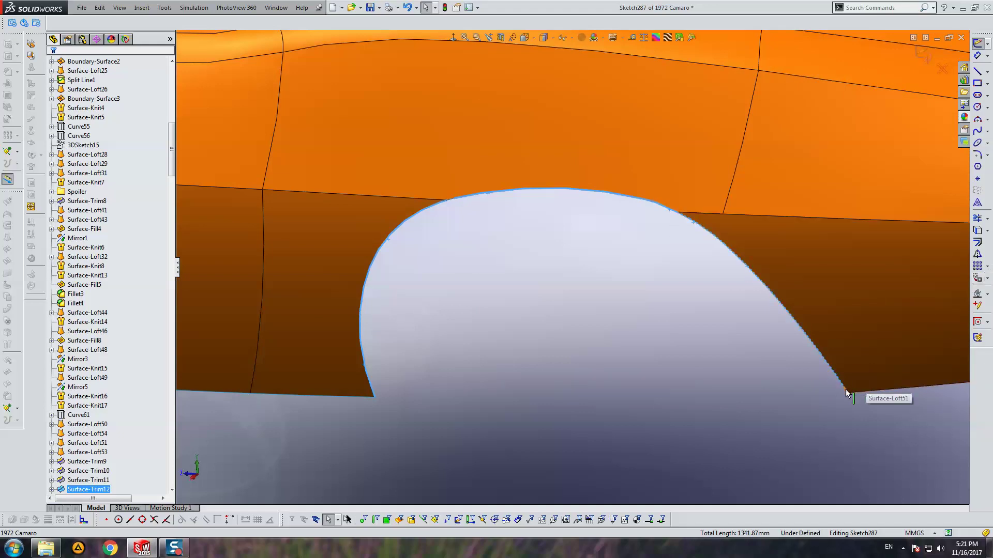
pyautogui.click(977, 231)
# In the Right view, convert the short remaining arch edge segment as well.
pyautogui.scroll(3, 873, 230)
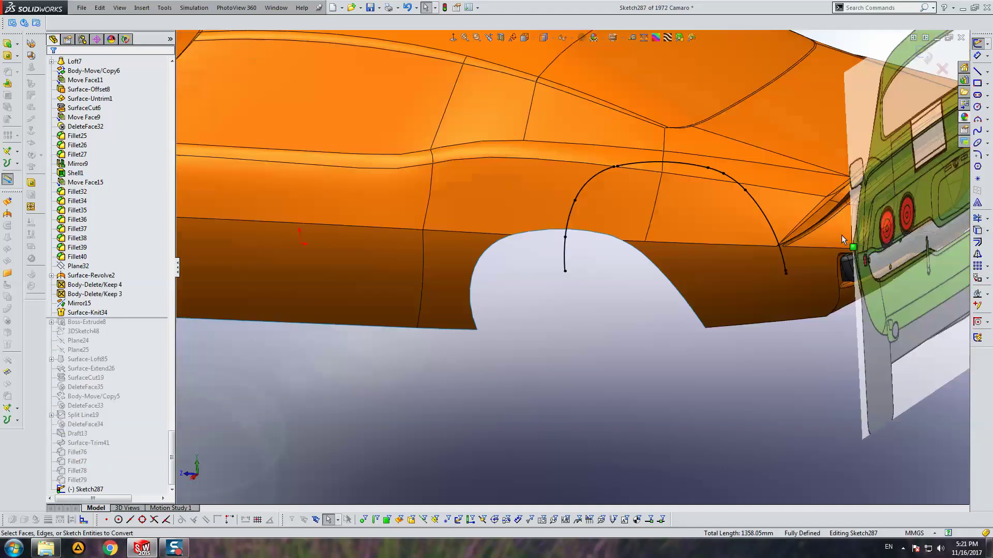
pyautogui.scroll(-3, 488, 222)
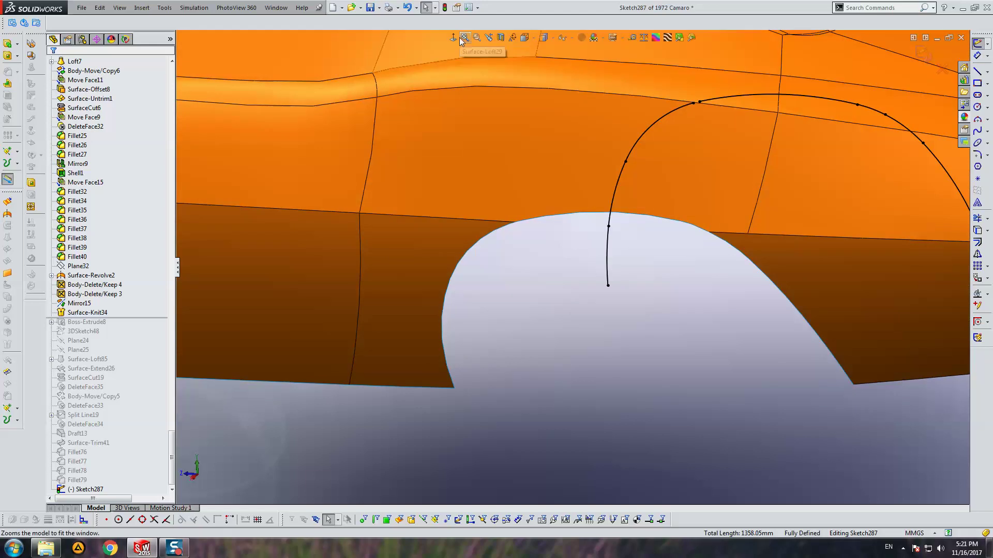
pyautogui.click(465, 37)
pyautogui.hotkey('ctrl', '4')
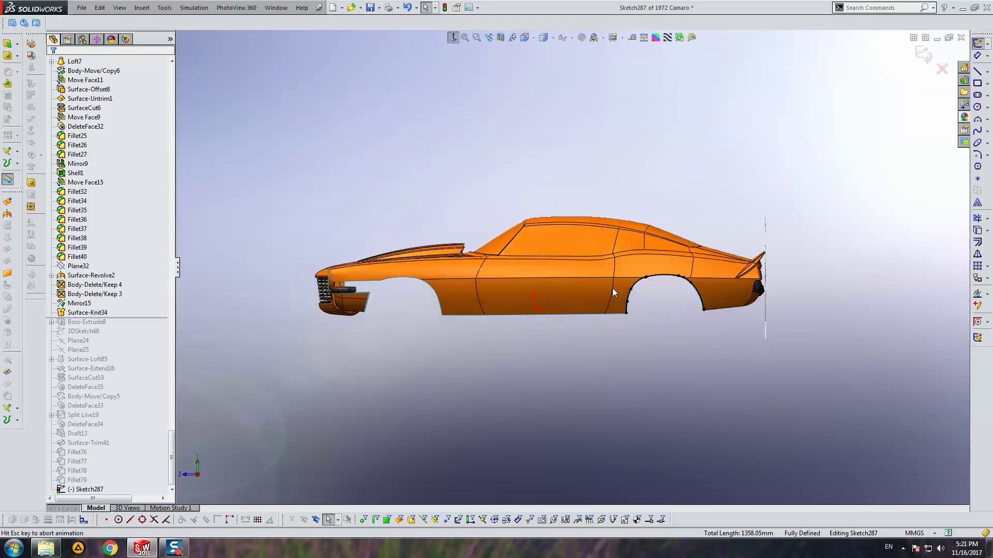
pyautogui.scroll(-5, 613, 288)
pyautogui.scroll(-3, 637, 265)
pyautogui.click(558, 234)
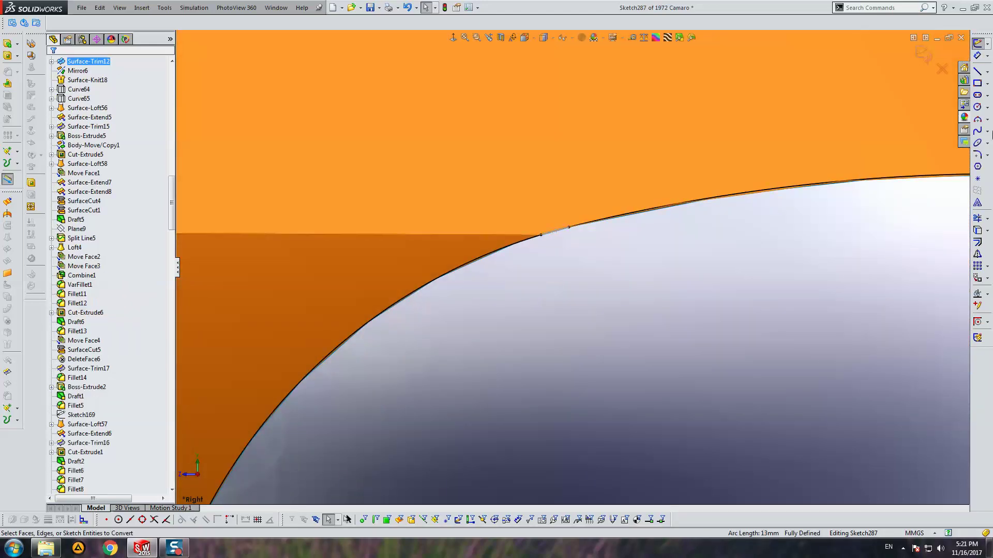
pyautogui.click(981, 233)
pyautogui.scroll(5, 821, 276)
pyautogui.scroll(-2, 768, 283)
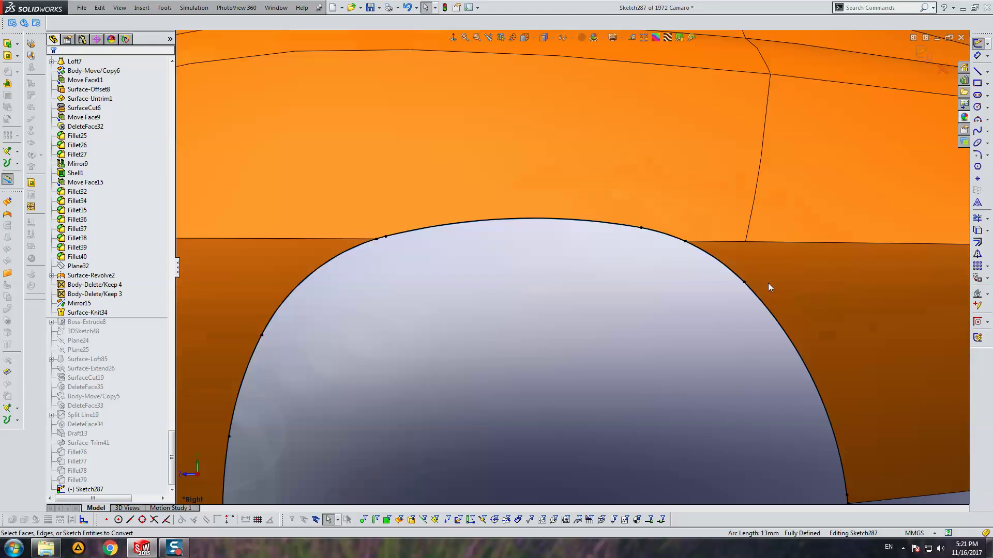
pyautogui.scroll(2, 771, 281)
pyautogui.keyDown('ctrl'); pyautogui.moveTo(771, 281); pyautogui.dragTo(768, 249, button='middle'); pyautogui.keyUp('ctrl')
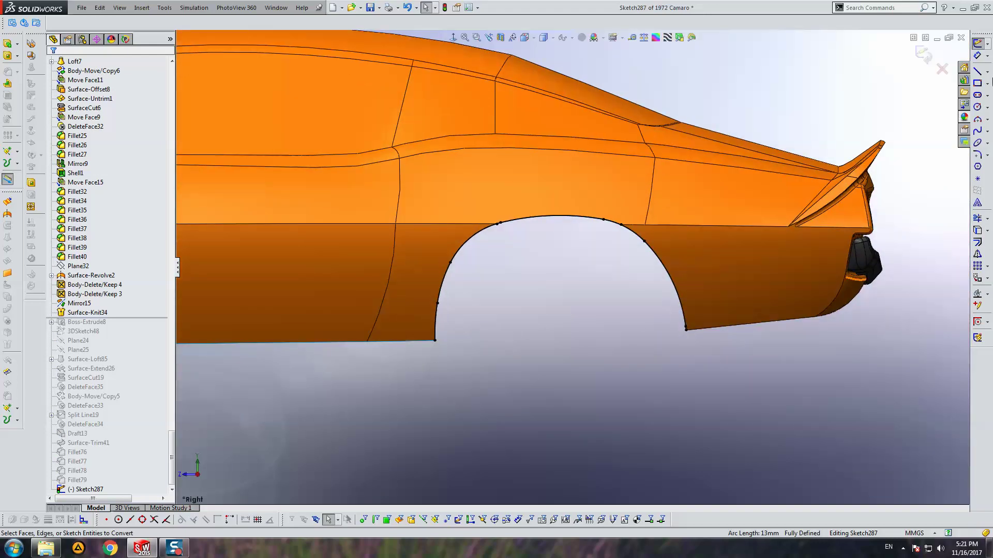
# Close the opening with a three-point arc joining the arch's front and rear ends, then exit the sketch.
pyautogui.click(978, 71)
pyautogui.click(434, 340)
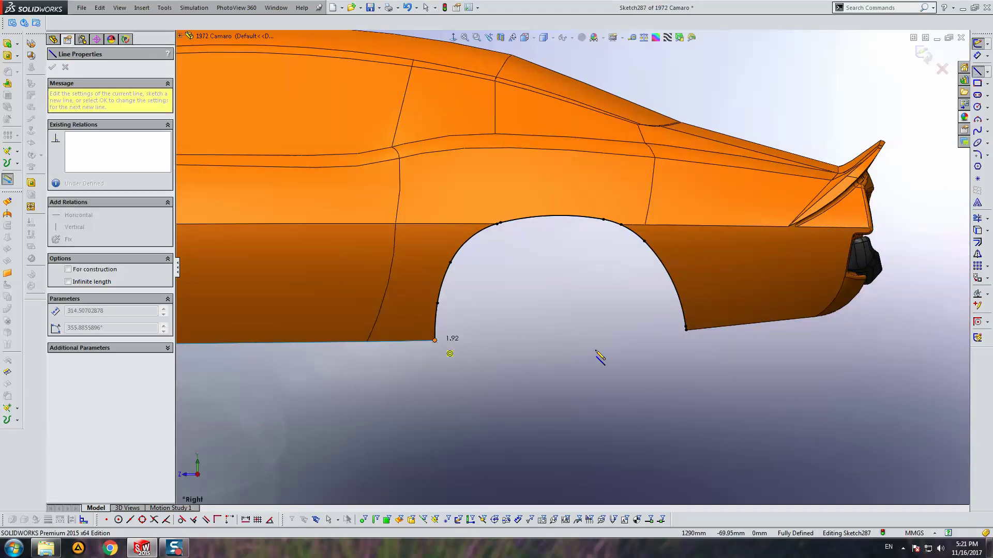
pyautogui.press('Escape')
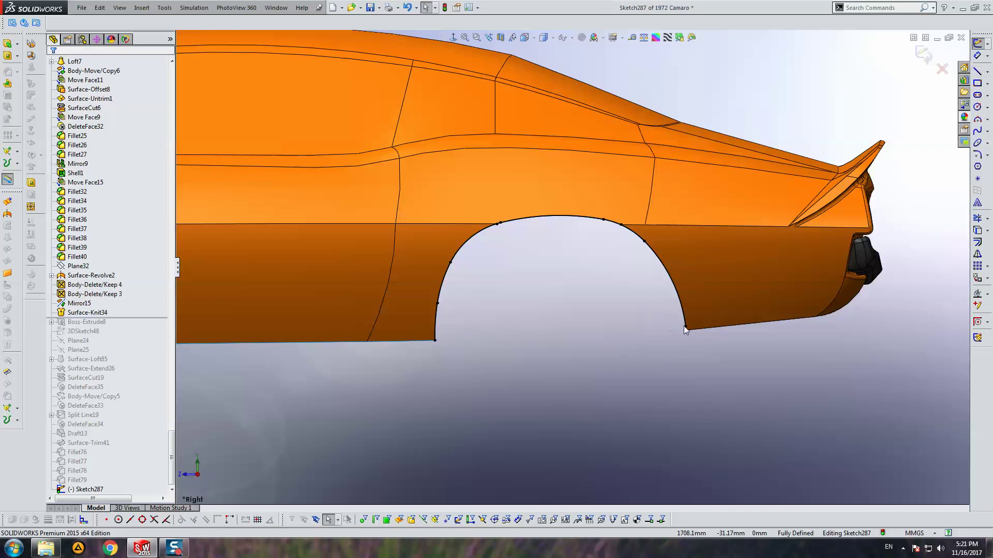
pyautogui.click(978, 119)
pyautogui.click(435, 341)
pyautogui.click(685, 330)
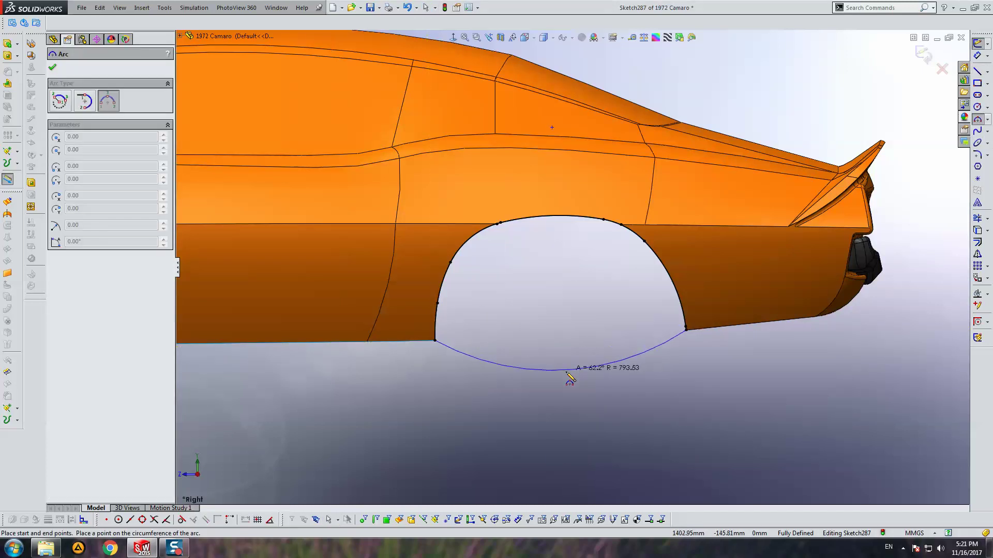
pyautogui.click(568, 377)
pyautogui.press('Escape')
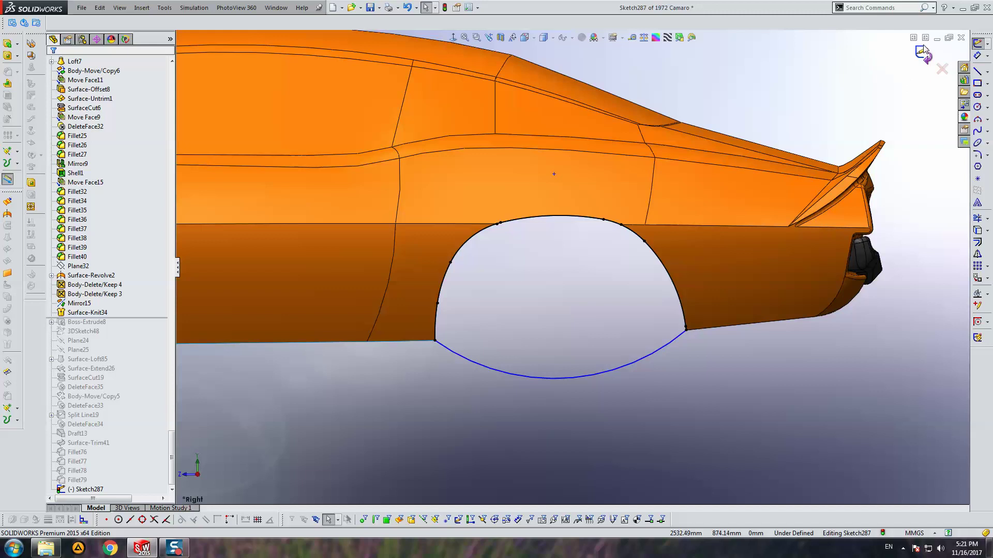
pyautogui.click(923, 51)
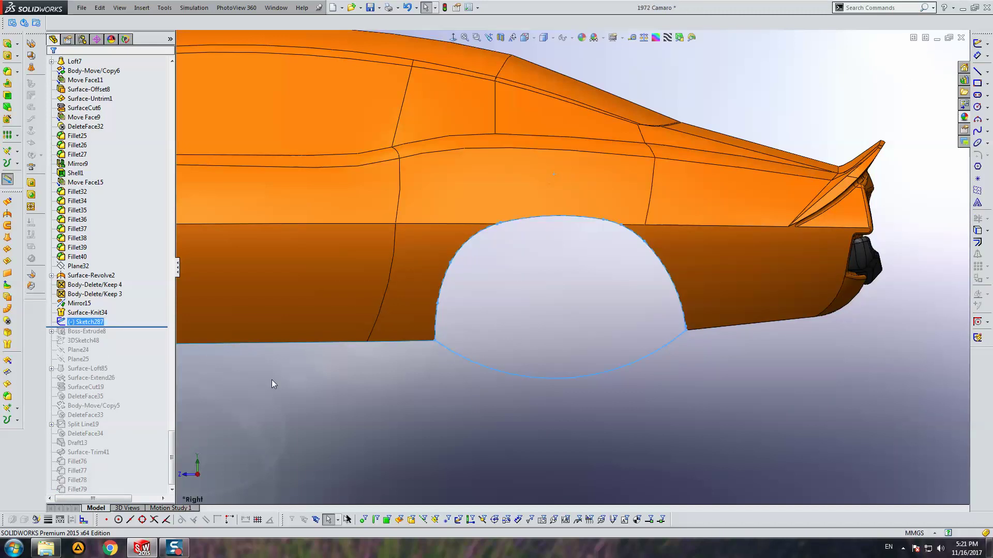
# Roll forward fully and create a standard Surface-Trim with Sketch287, keeping the body surface.
pyautogui.moveTo(148, 326); pyautogui.dragTo(137, 498)
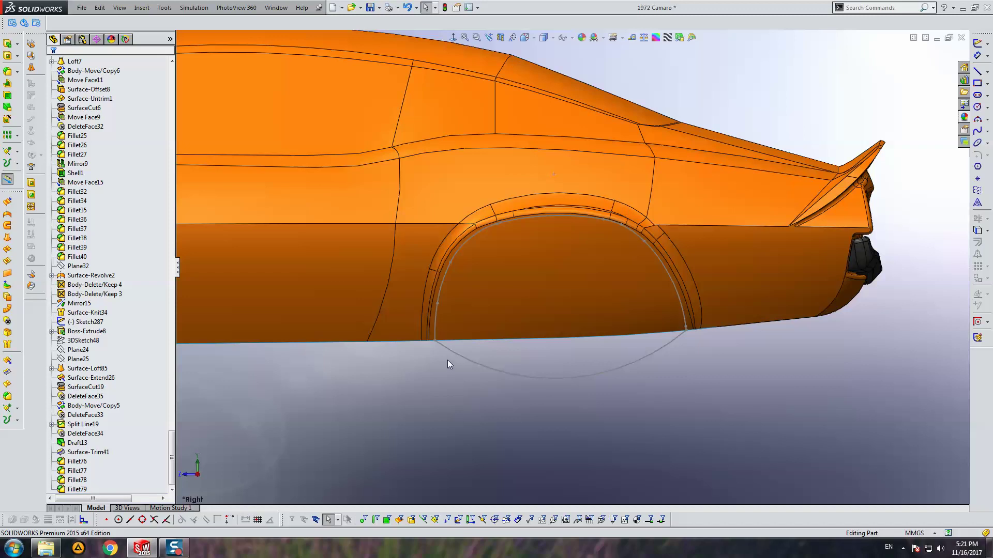
pyautogui.click(8, 345)
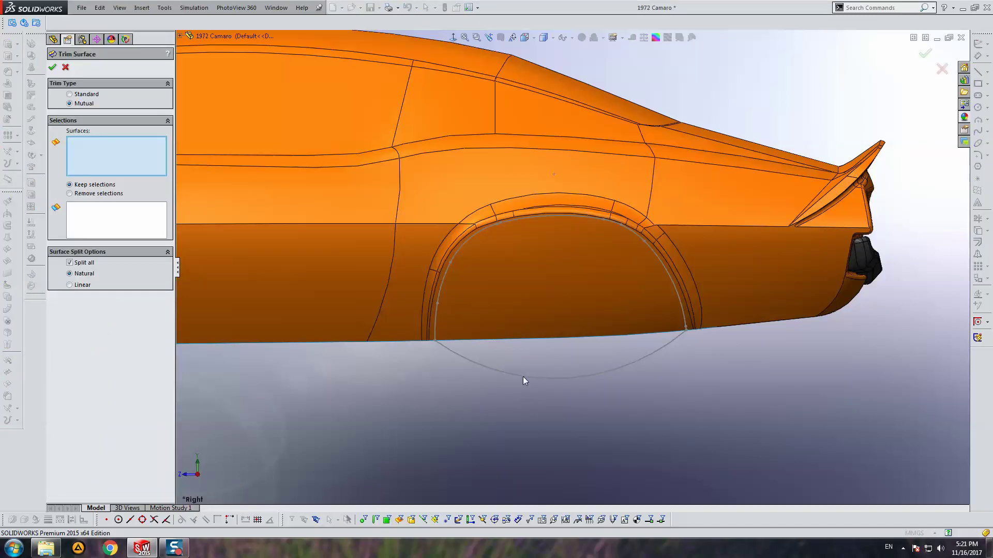
pyautogui.click(69, 94)
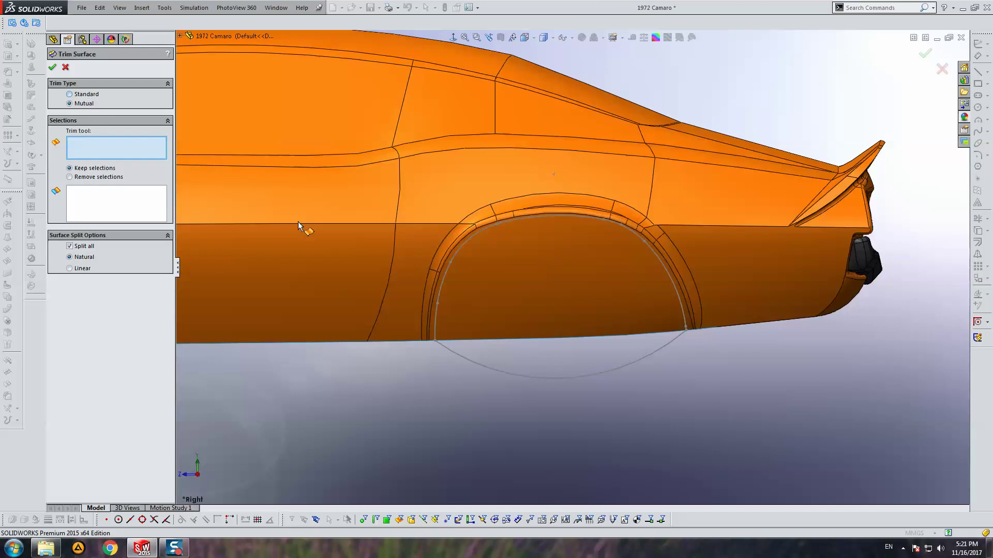
pyautogui.click(466, 362)
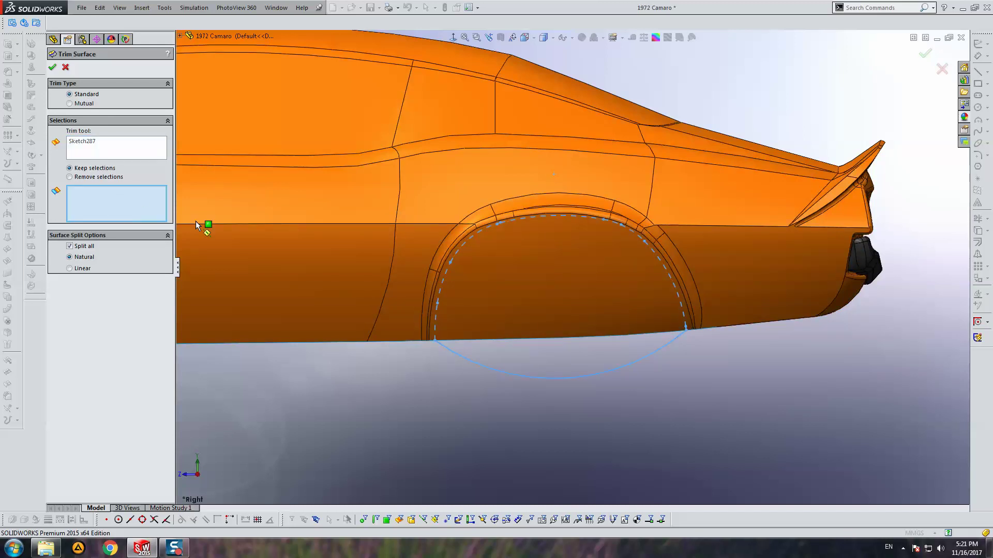
pyautogui.click(321, 214)
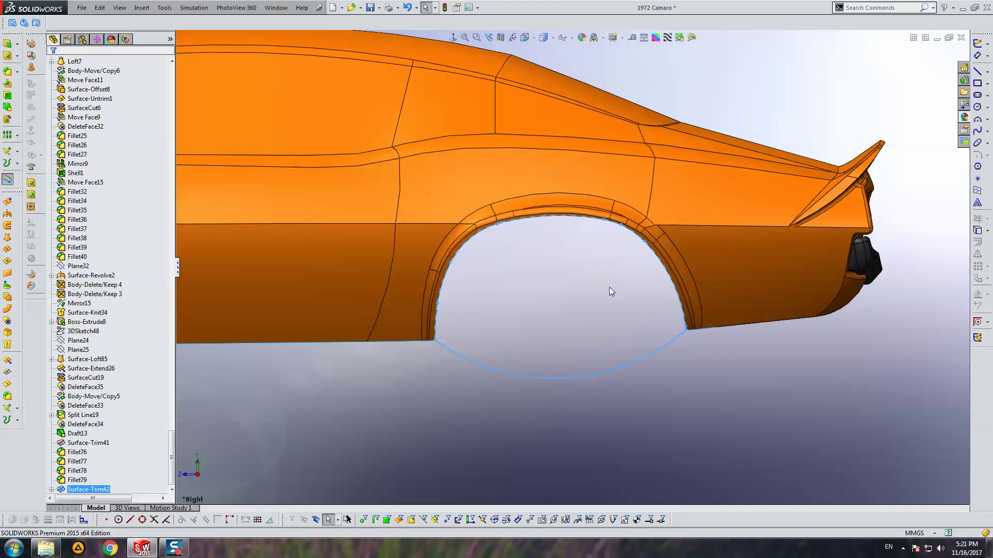
pyautogui.click(578, 286)
pyautogui.scroll(-5, 578, 287)
pyautogui.moveTo(577, 266)
pyautogui.mouseDown(button='middle')
pyautogui.moveTo(596, 235)
pyautogui.moveTo(583, 256)
pyautogui.mouseUp(button='middle')
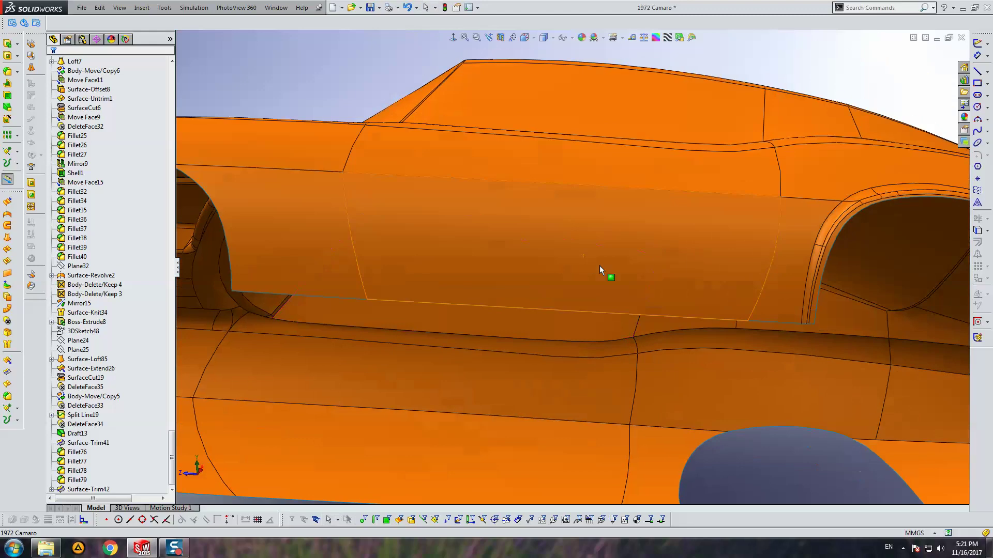
pyautogui.moveTo(689, 279)
pyautogui.mouseDown(button='middle')
pyautogui.moveTo(553, 237)
pyautogui.moveTo(594, 306)
pyautogui.moveTo(623, 286)
pyautogui.moveTo(577, 276)
pyautogui.moveTo(588, 217)
pyautogui.moveTo(421, 237)
pyautogui.moveTo(403, 250)
pyautogui.moveTo(389, 363)
pyautogui.moveTo(394, 414)
pyautogui.moveTo(408, 427)
pyautogui.mouseUp(button='middle')
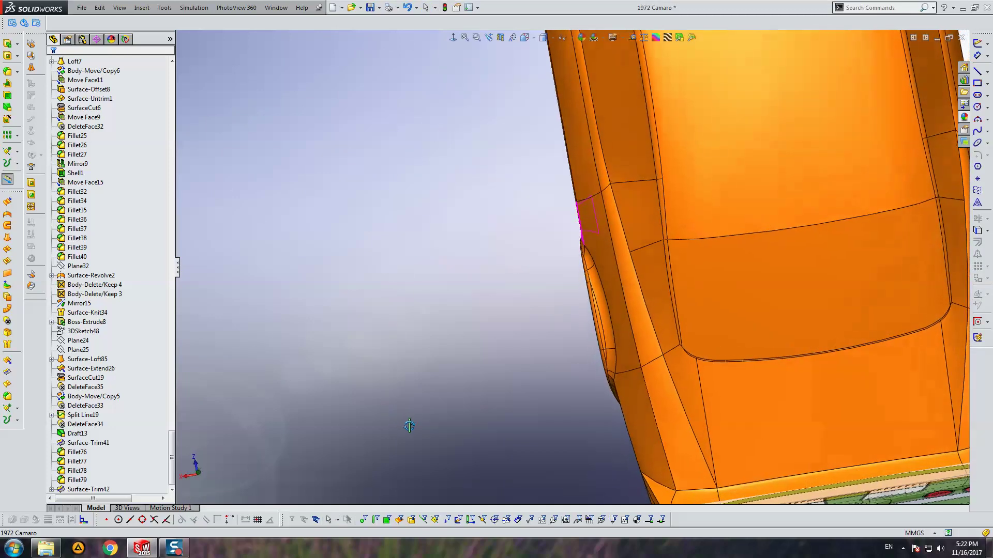
pyautogui.scroll(-2, 595, 293)
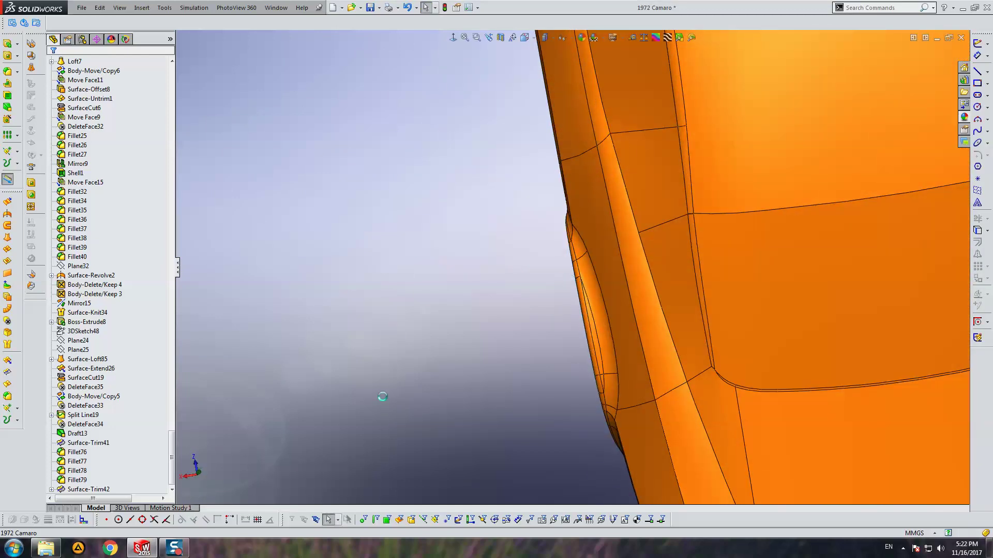